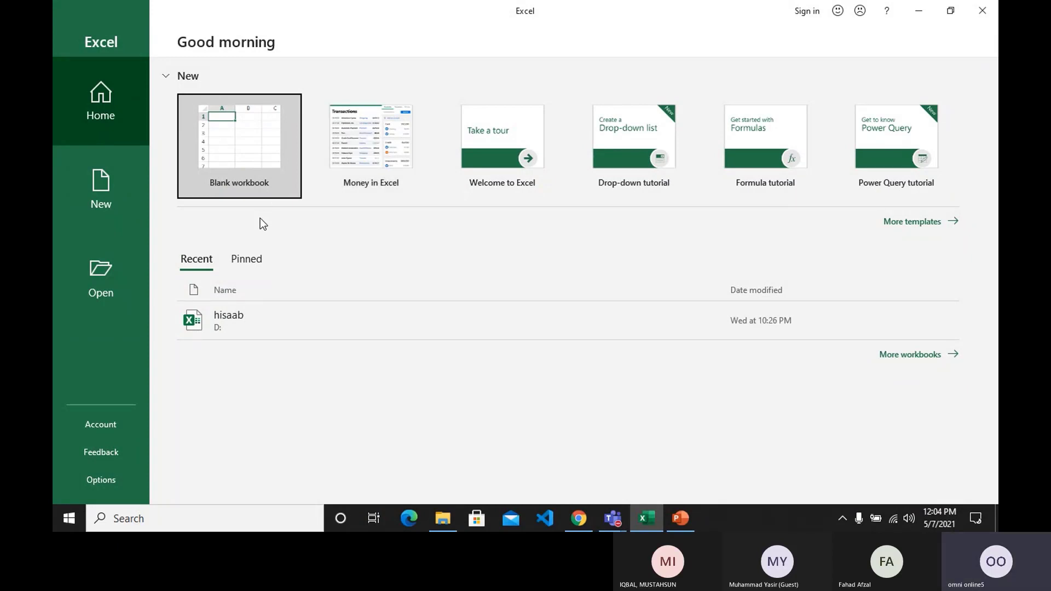
Create a new blank workbook.
left_click(255, 184)
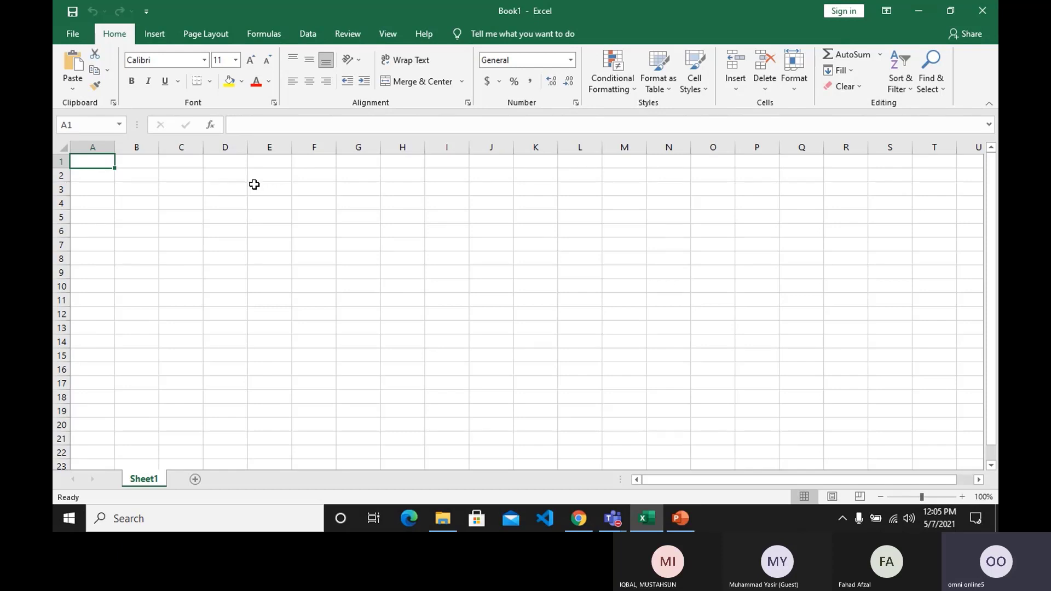
scroll(360, 261, "up", 2, "ctrl")
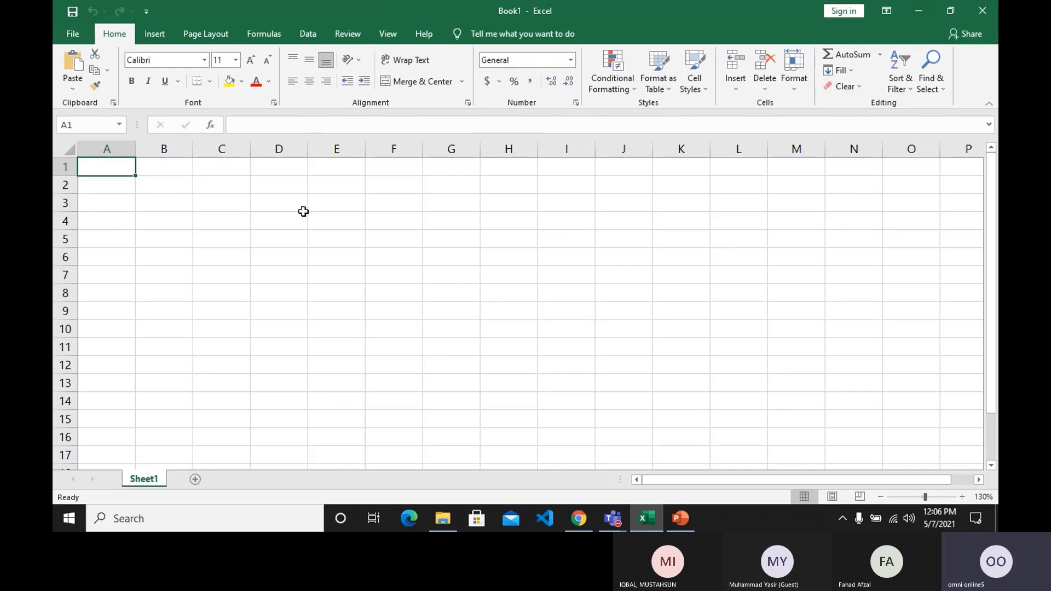
left_click(286, 203)
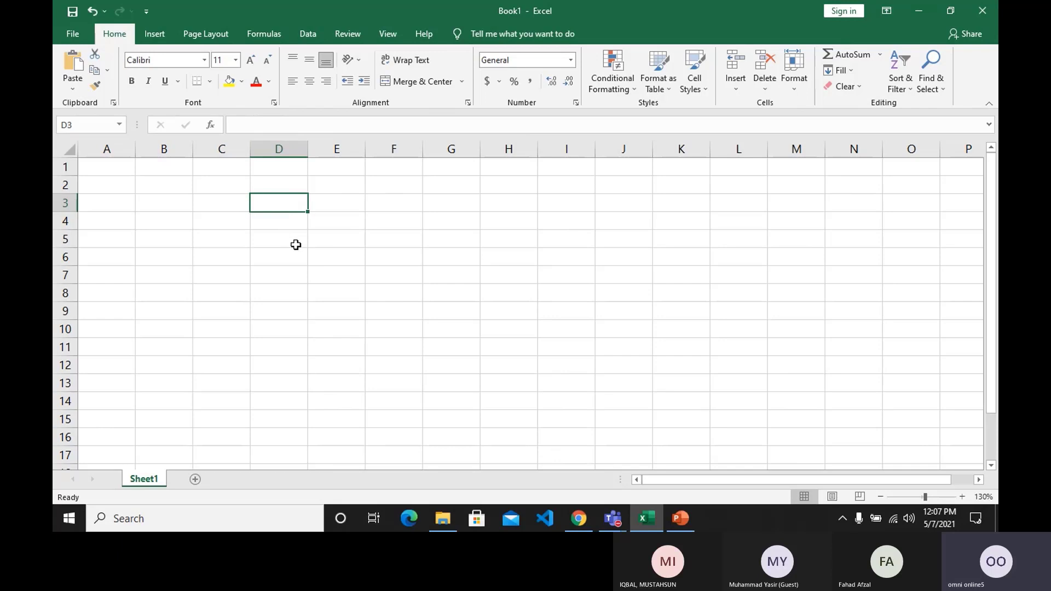
left_click(268, 225)
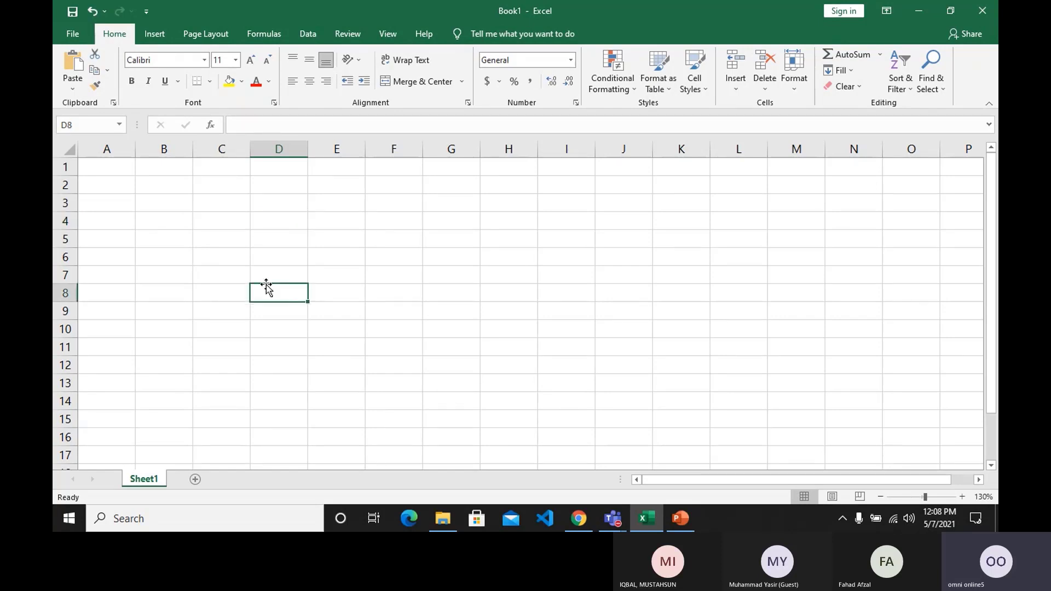
left_click(347, 228)
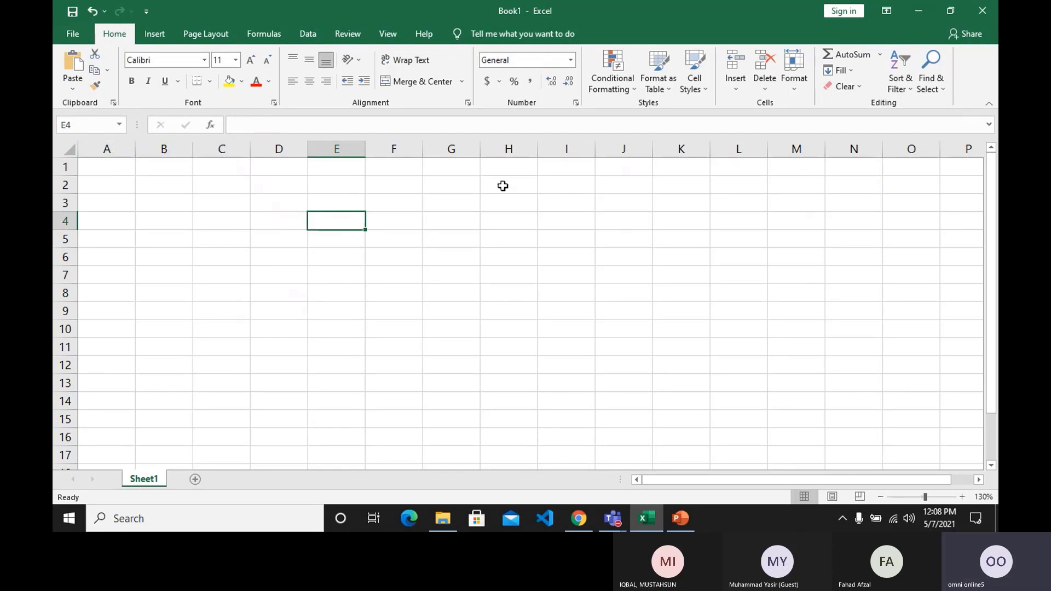
Examine the column headings along row 3 all the way to the sheet's last column.
left_click(562, 199)
key("Right")
key("Right")
key("Right")
key("Right")
key("Right")
key("Right")
key("Right")
key("Right")
key("Right")
key("Right")
key("Right")
key("Right")
key("Right")
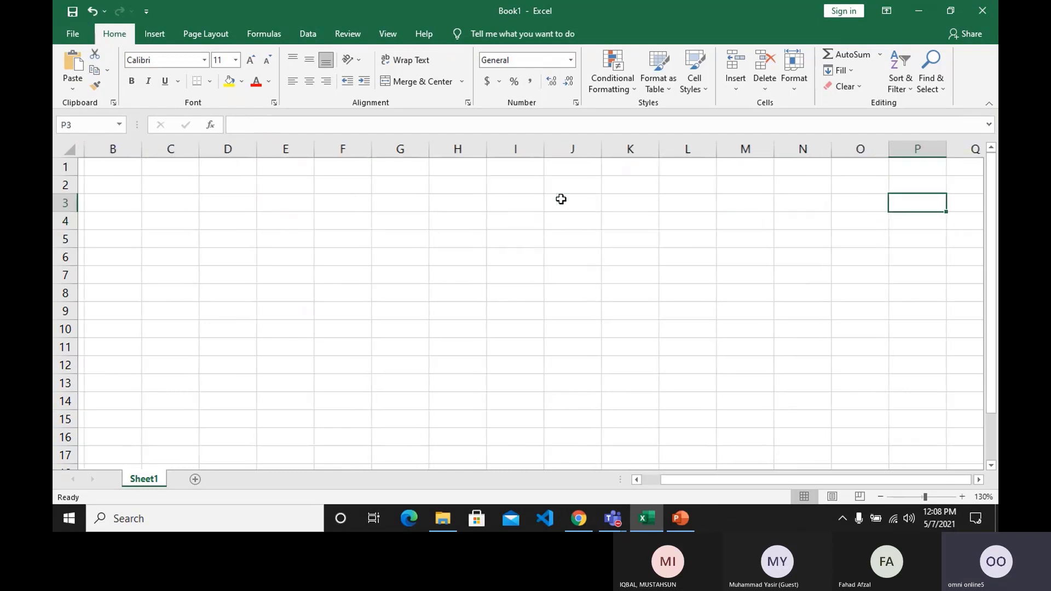
key("Right")
key("Right")
key("Right")
key("Right")
key("Right")
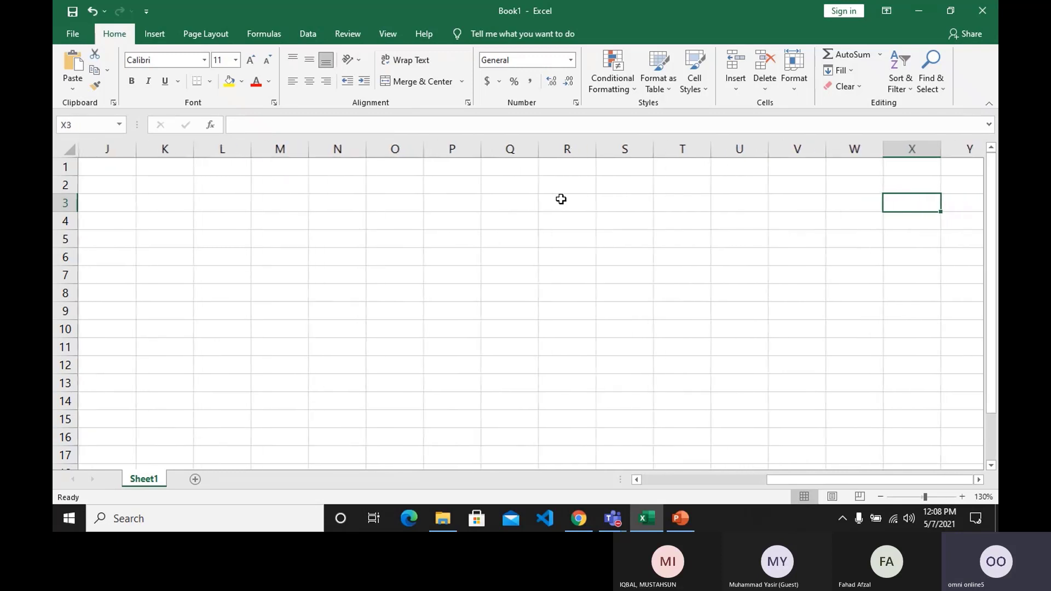
key("Right")
key("Right")
key("Right")
key("Right")
key("Right")
key("Right")
key("Right")
key("Right")
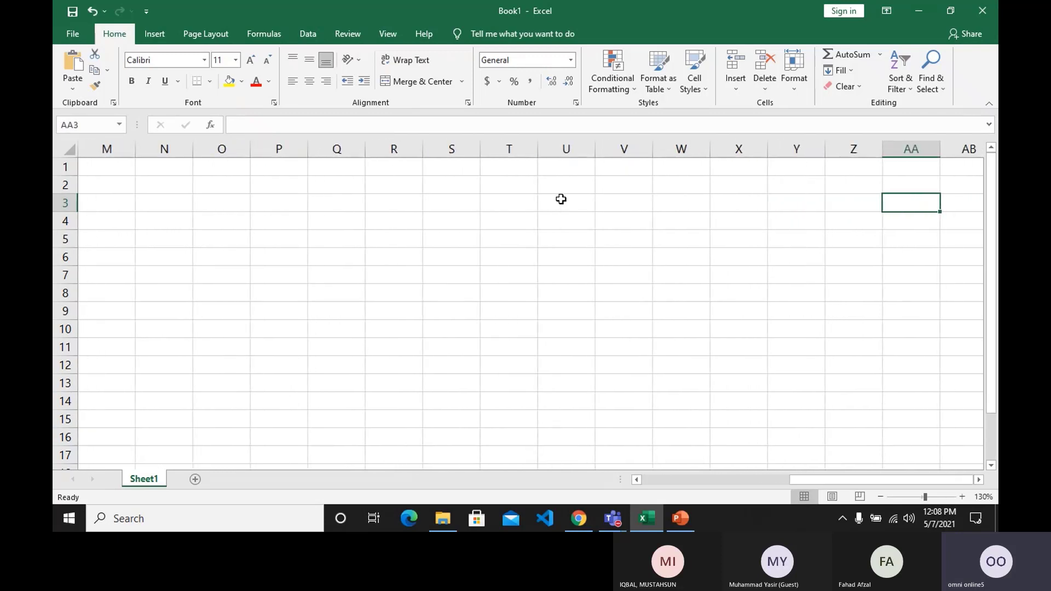
key("Right")
key("Right")
key("Right")
key("Right")
key("Right")
key("Right")
key("Right")
key("Right")
key("Right")
key("Right")
key("Right")
key("Right")
key("Right")
key("Right")
key("Right")
key("Right")
key("Right")
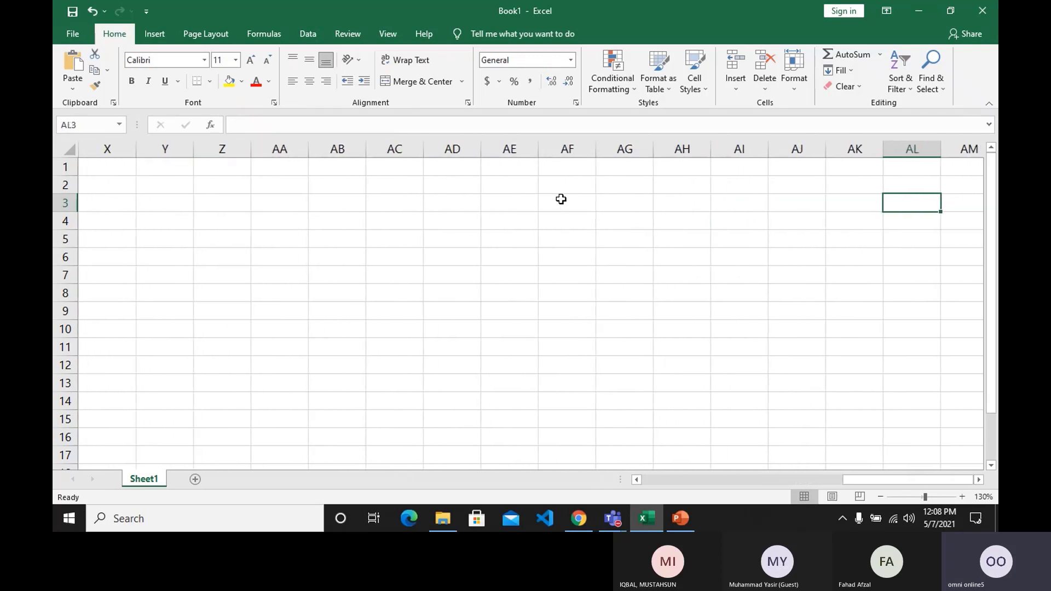
key("Right")
key("Right")
key("Right")
key("Right")
key("Right")
key("Right")
key("Right")
key("Right")
key("Right")
key("Right")
key("Right")
key("Right")
key("Right")
key("Right")
key("Right")
key("Right")
key("Right")
key("Right")
key("Right")
key("Right")
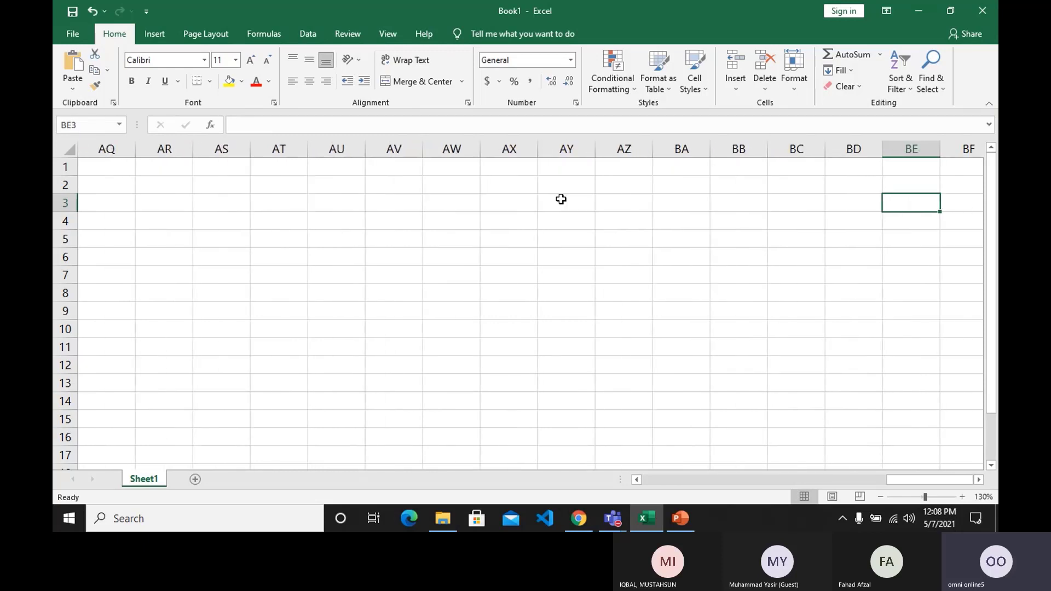
key("Right")
key("Right")
key("Right")
key("Right")
key("Right")
key("Right")
key("Right")
key("Right")
key("Right")
key("Right")
key("Right")
key("Right")
key("Right")
key("Right")
key("Right")
key("Right")
key("Right")
key("Right")
key("Right")
key("Right")
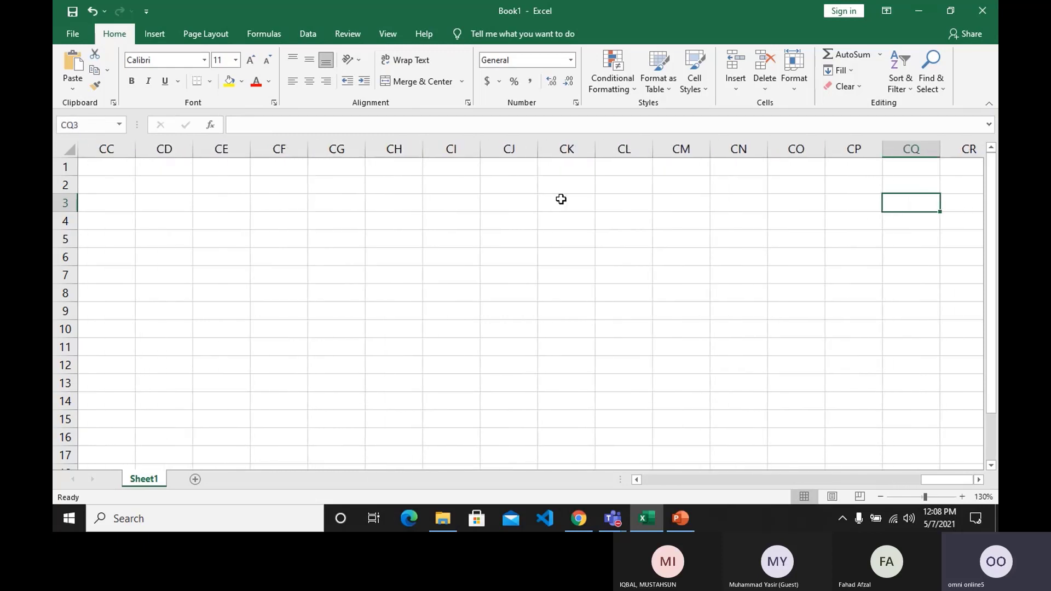
key("ctrl+Right")
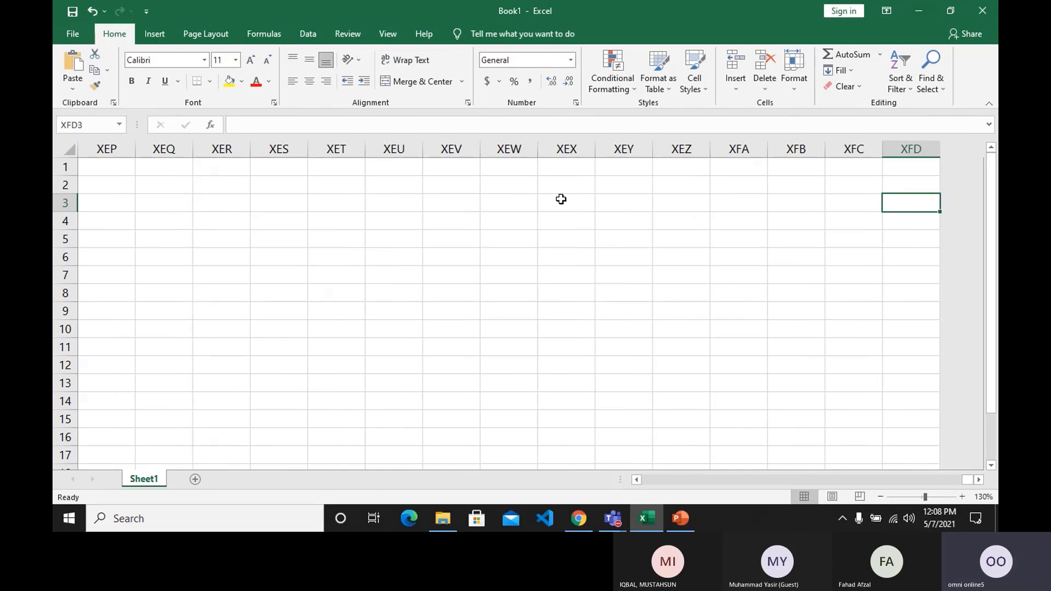
Enter the note "Total Colums A to XFD 16384 Per Sheet" in cell F5.
key("ctrl+Left")
key("Right")
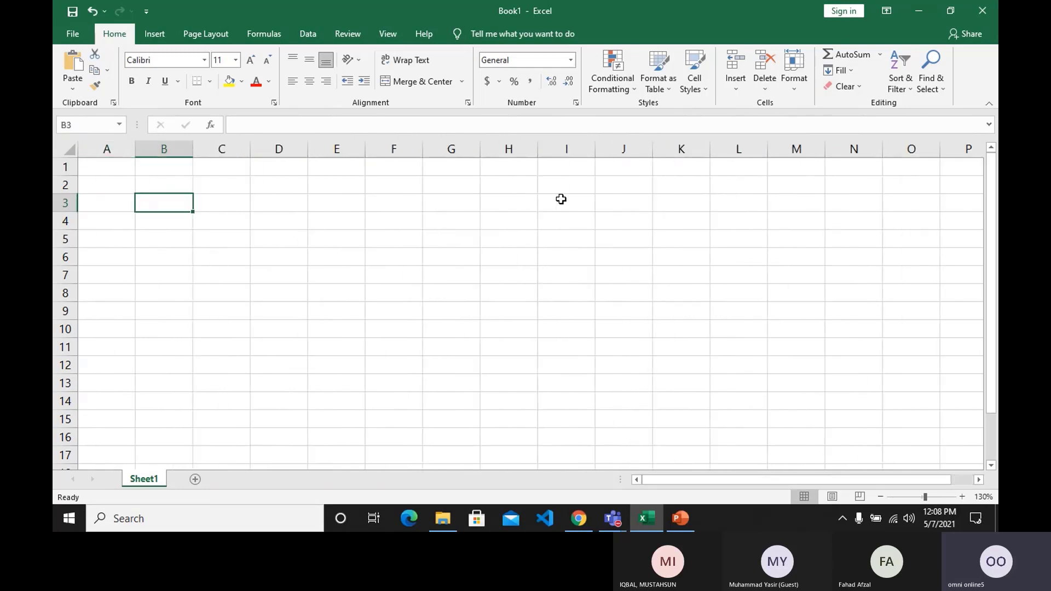
key("Down")
key("Right")
key("Down")
key("Right")
key("Down")
key("Right")
key("Up")
key("Right")
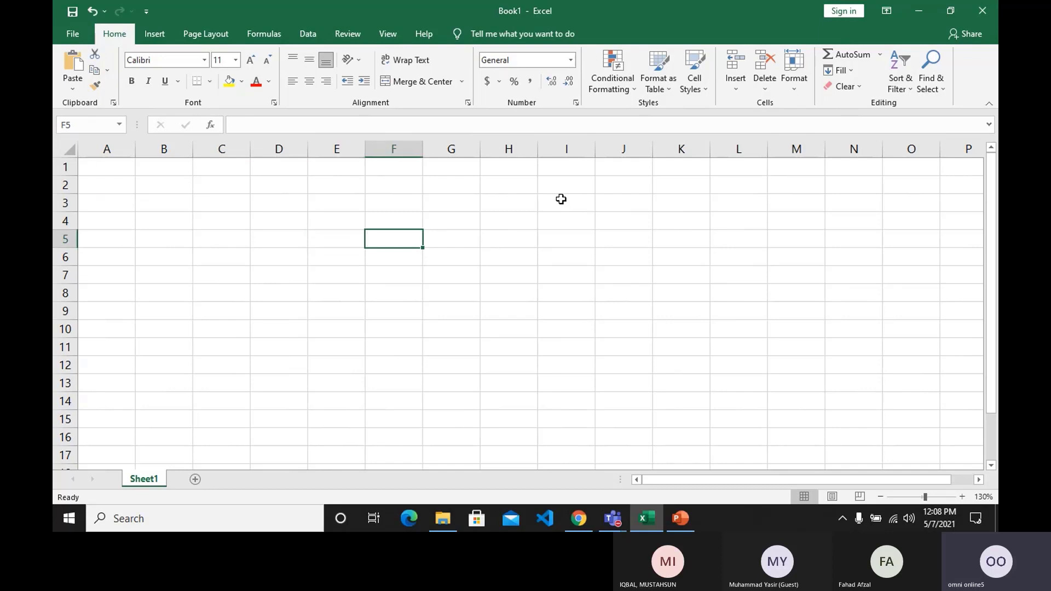
type("Tot")
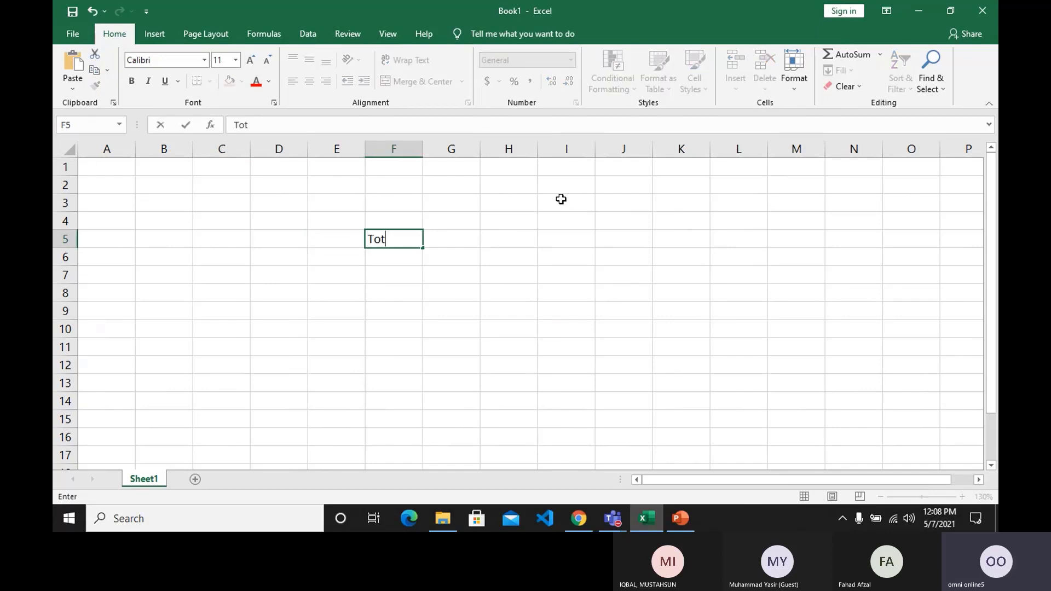
type("al Colums ")
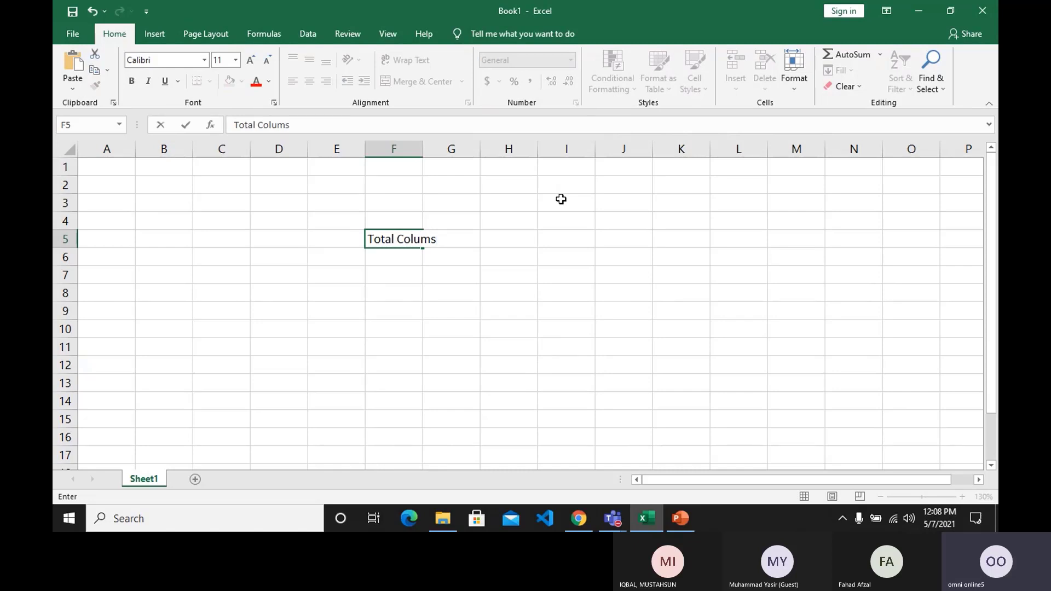
type("A to XFD 16")
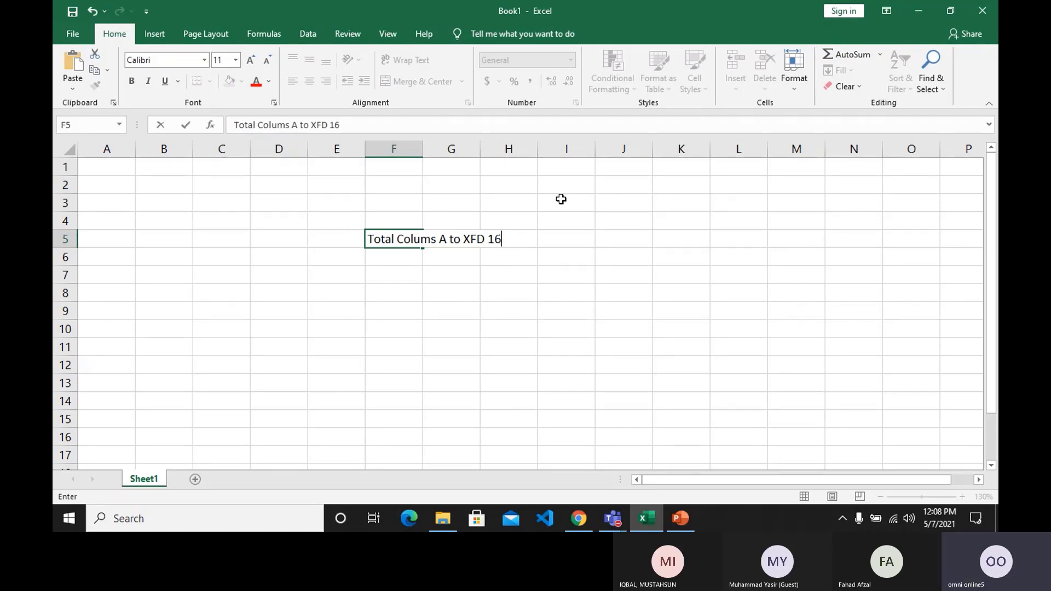
type("384 Per Sheet")
key("Return")
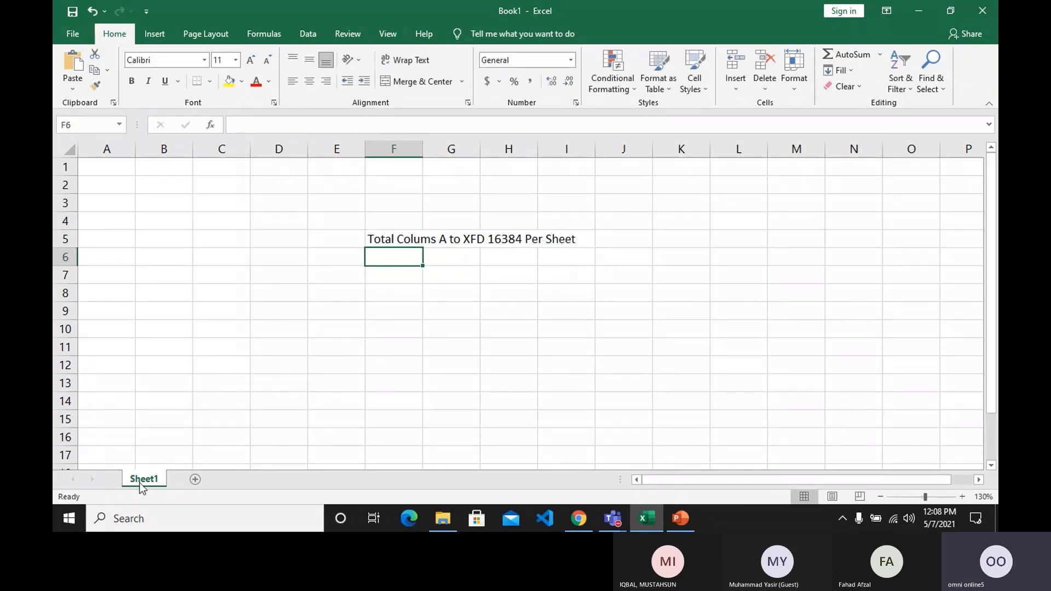
Add a second worksheet to compare with Sheet1 and delete it again.
left_click(196, 479)
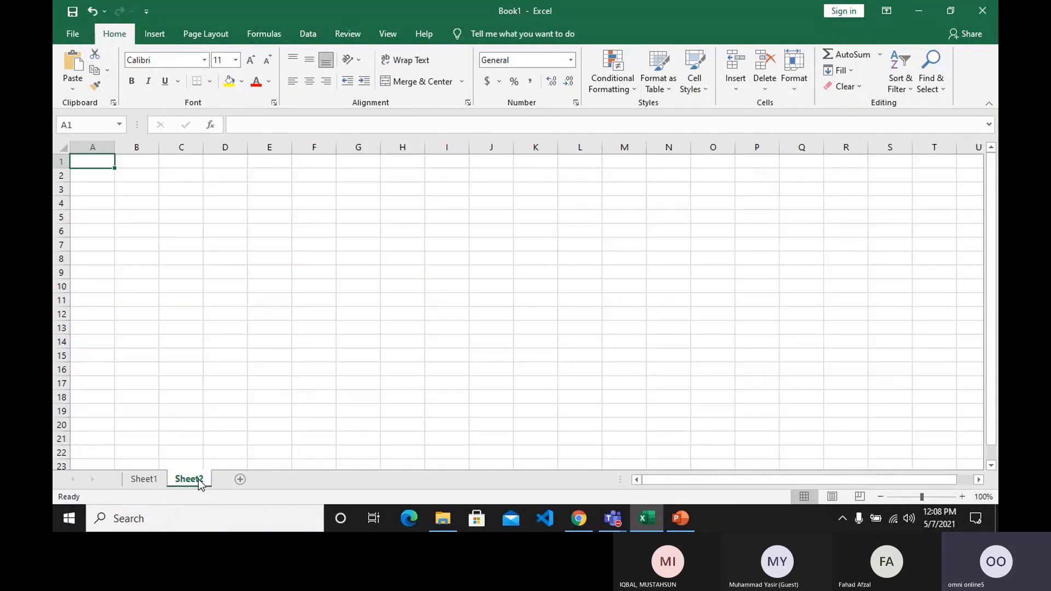
left_click(155, 481)
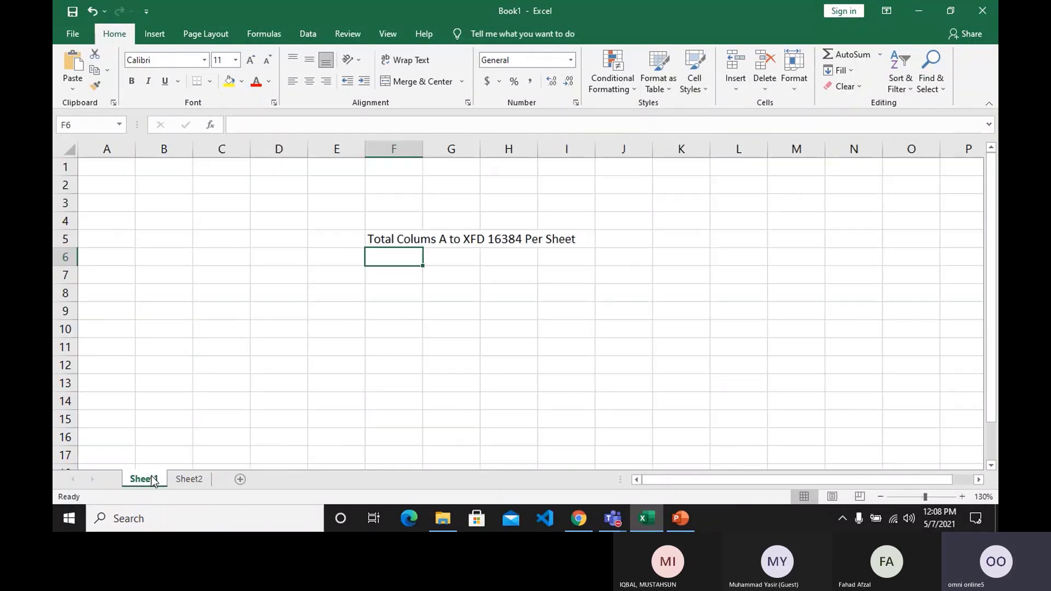
left_click(176, 481)
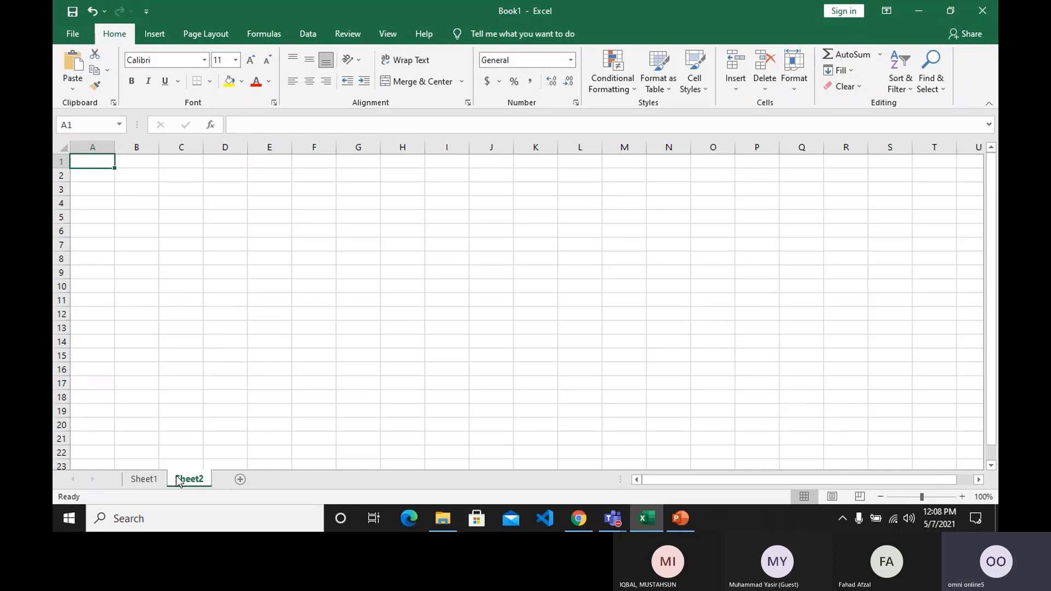
right_click(178, 481)
left_click(230, 335)
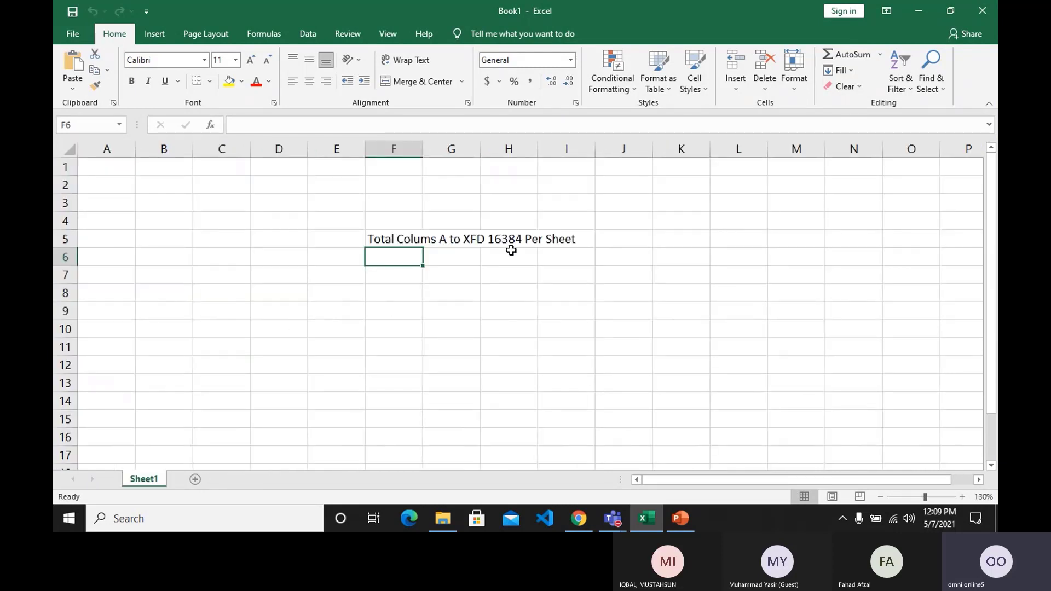
Examine the row numbers down column A all the way to the sheet's last row.
left_click(126, 203)
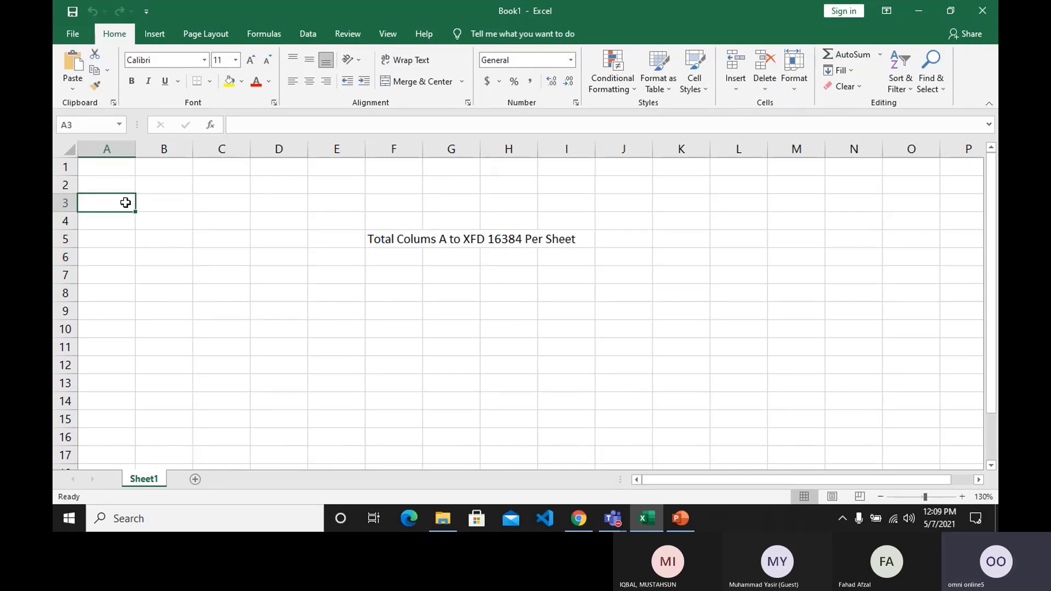
key("Down")
key("Down")
key("Down")
key("Down")
key("Down")
key("Down")
key("Down")
key("Down")
key("Down")
key("Down")
key("Down")
key("Down")
key("Down")
key("Down")
key("Down")
key("Down")
key("Down")
key("Down")
key("Down")
key("Down")
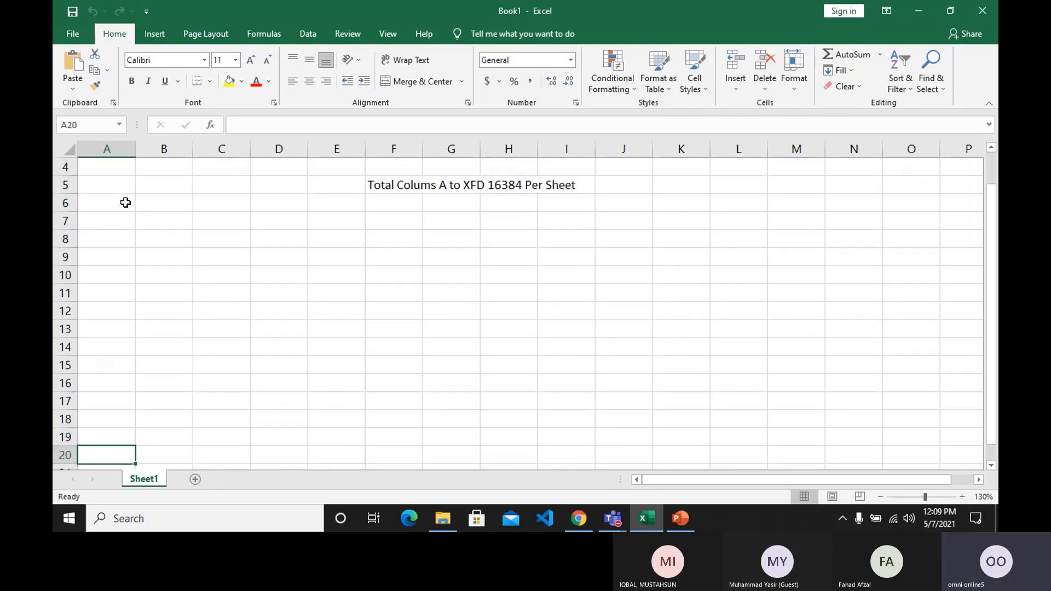
key("Down")
key("Down")
key("Down")
key("Down")
key("Down")
key("Down")
key("Down")
key("Down")
key("Down")
key("Down")
key("Down")
key("Down")
key("Down")
key("Down")
key("Down")
key("Down")
key("Down")
key("Down")
key("Down")
key("Down")
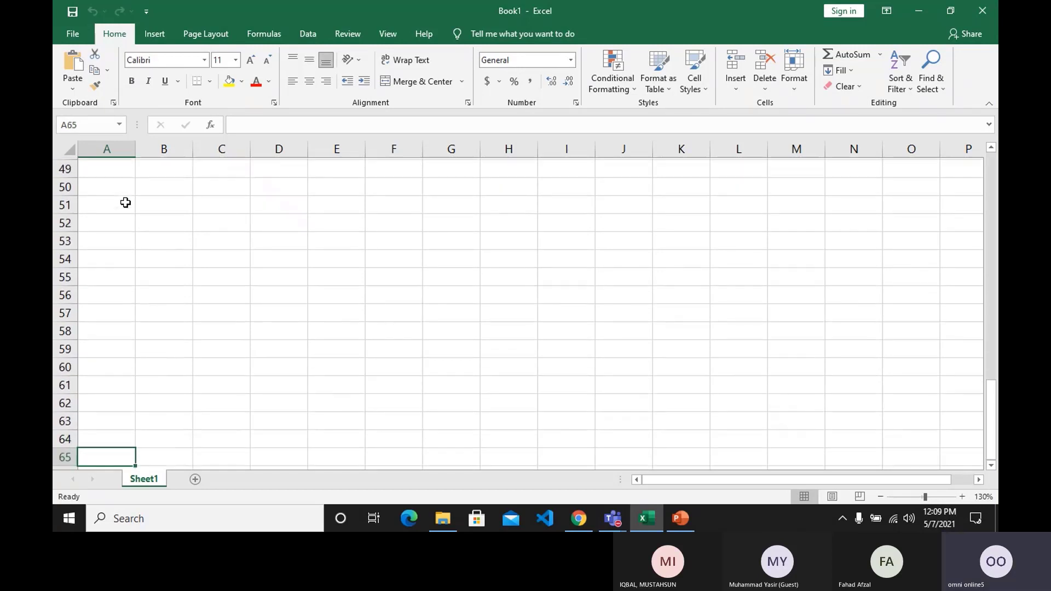
key("Down")
key("Down")
key("Down")
key("Down")
key("Down")
key("Down")
key("Down")
key("Down")
key("Down")
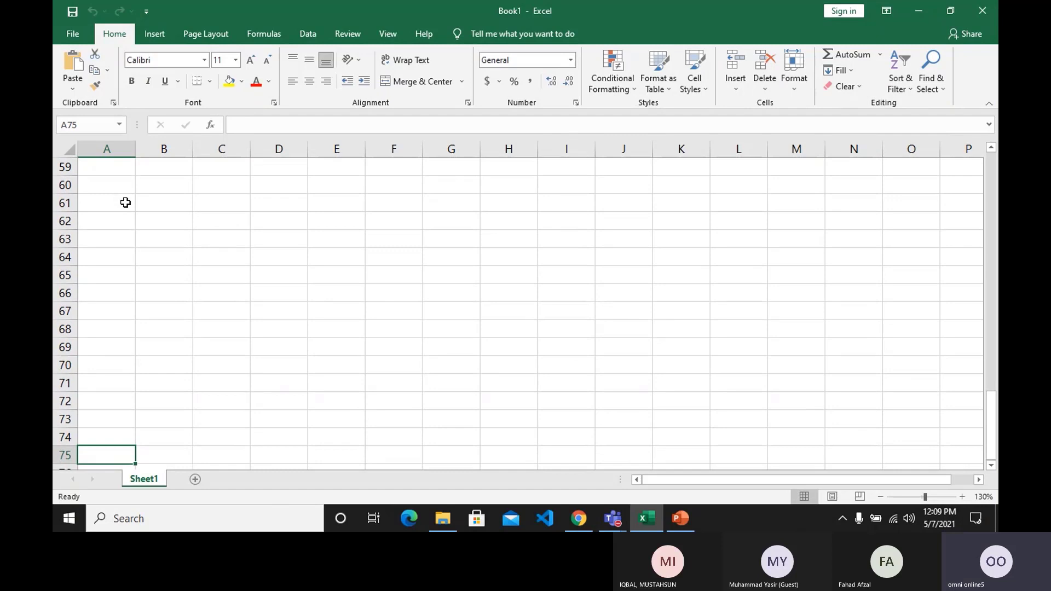
key("Down")
key("Down")
key("Down")
key("Down")
key("Down")
key("Down")
key("Down")
key("Down")
key("Down")
key("Down")
key("Down")
key("Down")
key("Down")
key("Down")
key("Down")
key("Down")
key("Down")
key("Down")
key("Down")
key("Down")
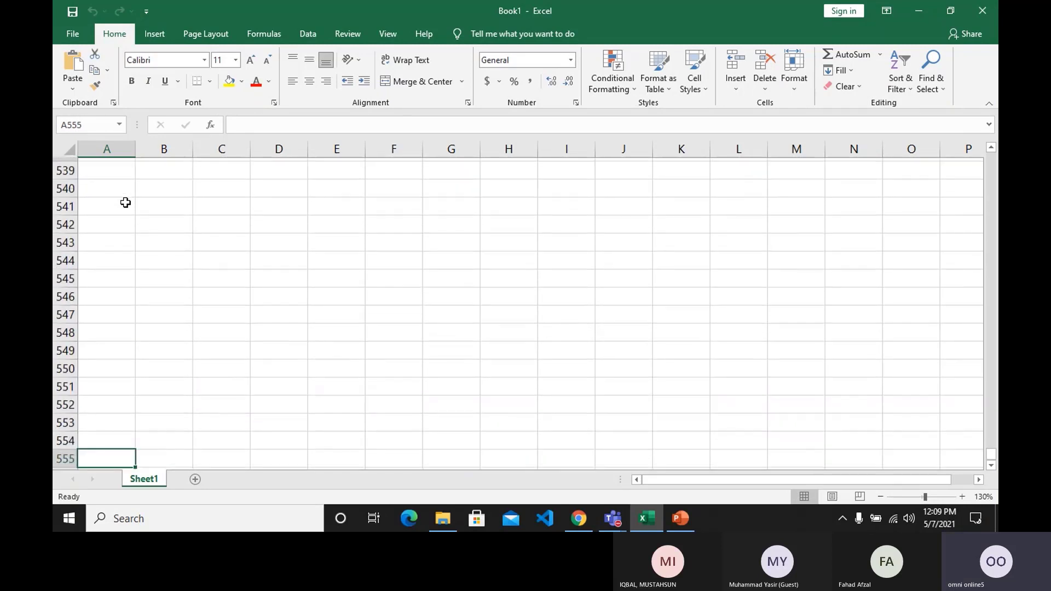
key("Down")
key("Down")
key("Down")
key("Down")
key("Down")
key("Down")
key("Down")
key("Down")
key("Down")
key("Down")
key("Down")
key("Down")
key("Down")
key("Down")
key("Down")
key("Down")
key("Down")
key("Down")
key("Down")
key("Down")
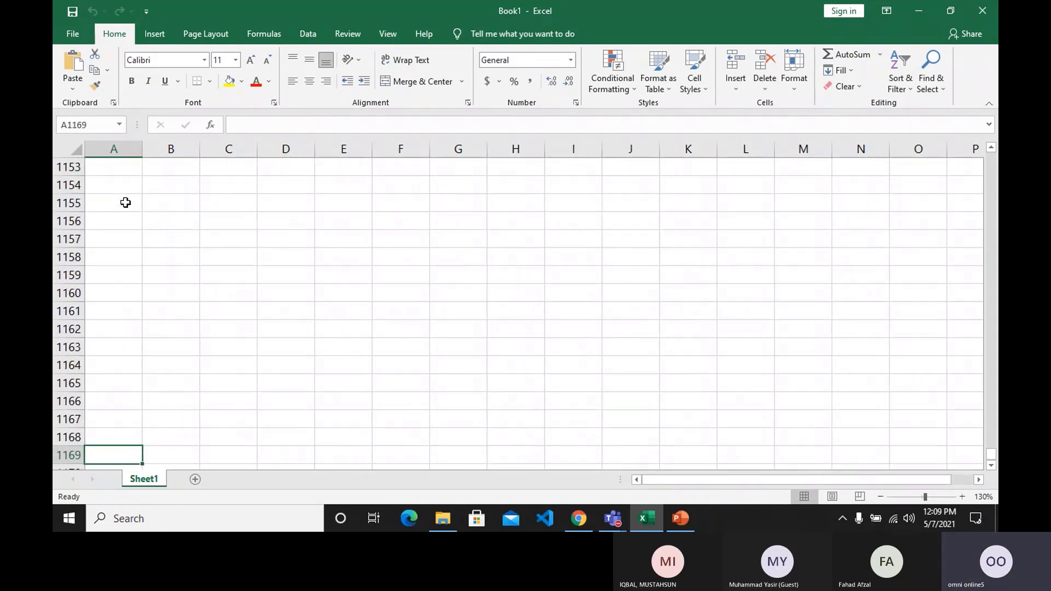
key("Down")
key("Down")
key("Down")
key("Down")
key("Down")
key("Down")
key("Down")
key("Down")
key("Down")
key("Down")
key("Down")
key("Down")
key("Down")
key("Down")
key("Down")
key("Down")
key("Down")
key("Down")
key("Down")
key("Down")
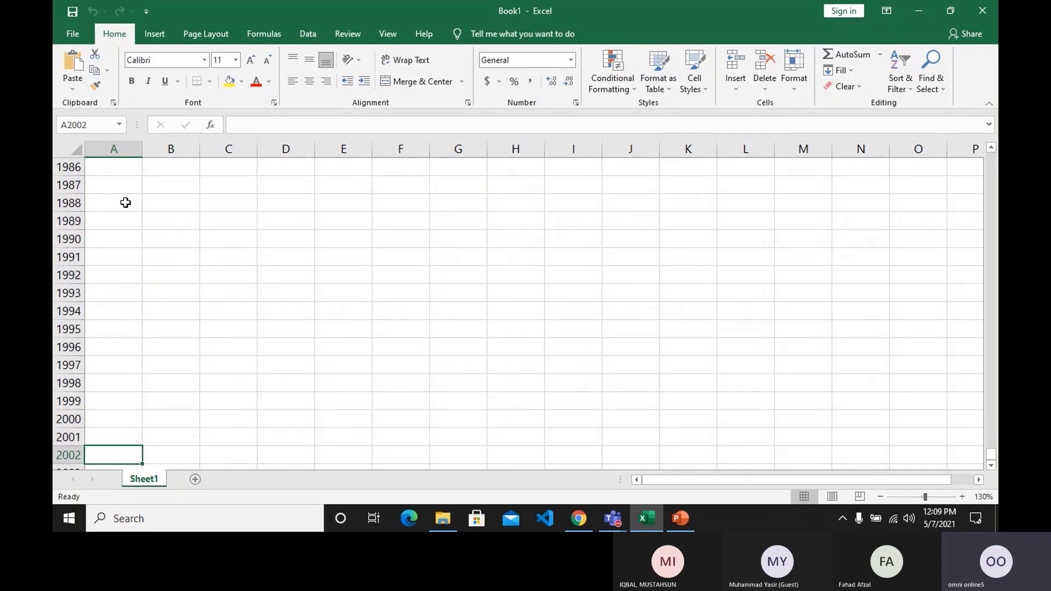
key("Down")
key("Down")
key("Down")
key("Down")
key("Down")
key("Down")
key("Down")
key("Down")
key("Down")
key("Down")
key("Down")
key("Down")
key("Down")
key("Down")
key("Down")
key("Down")
key("Down")
key("Down")
key("Down")
key("Down")
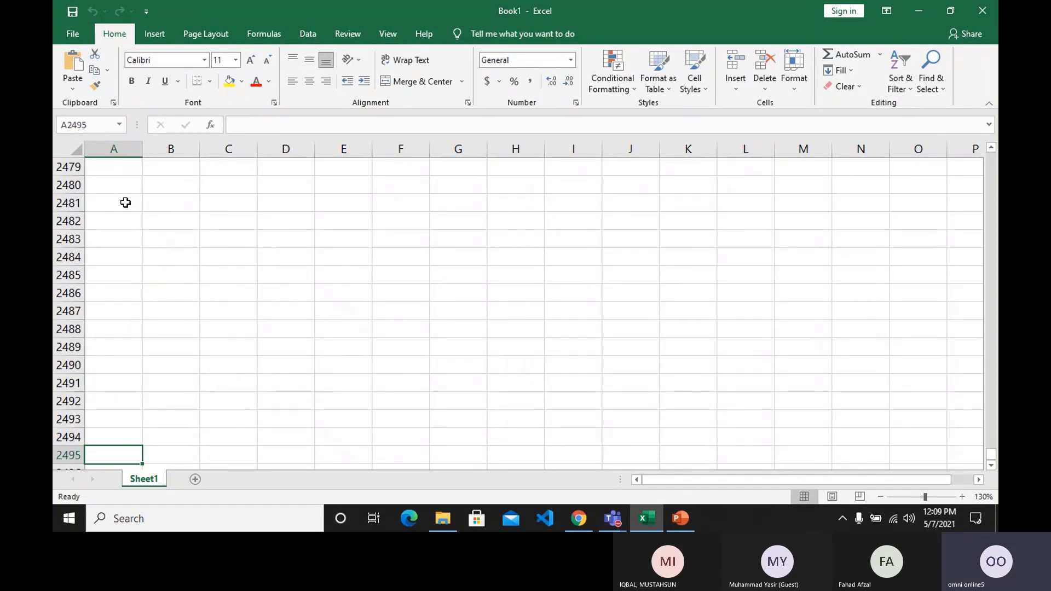
key("ctrl+Down")
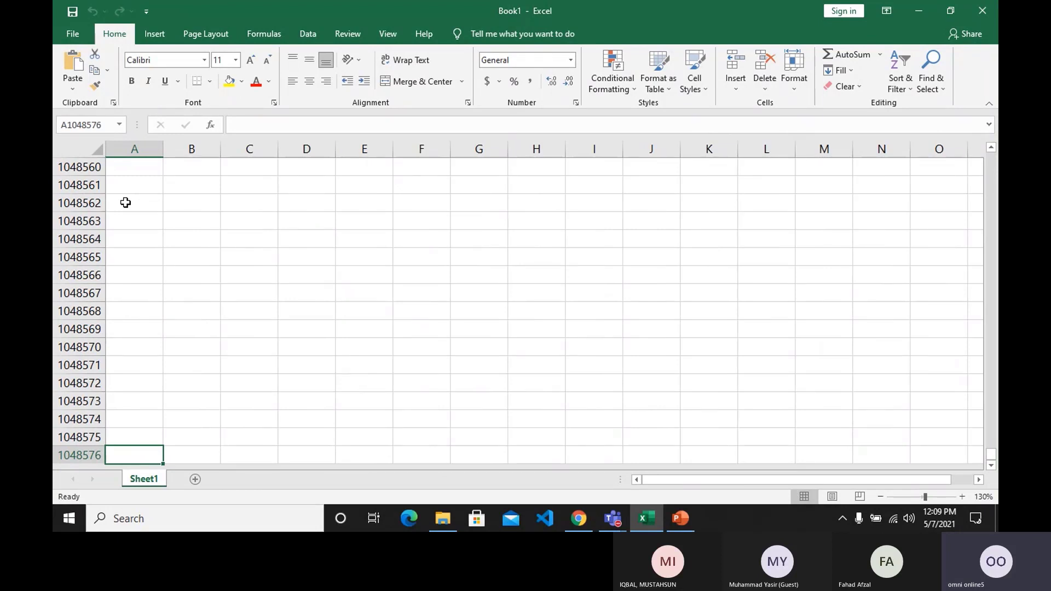
key("ctrl+Up")
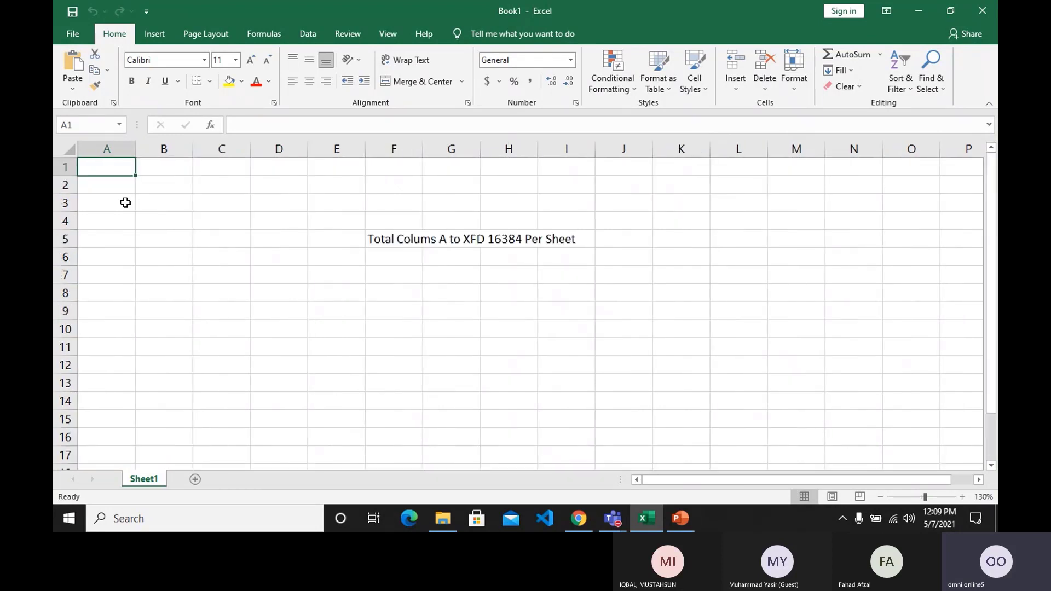
key("Down")
key("Right")
key("Down")
key("Right")
key("Down")
key("Down")
key("Right")
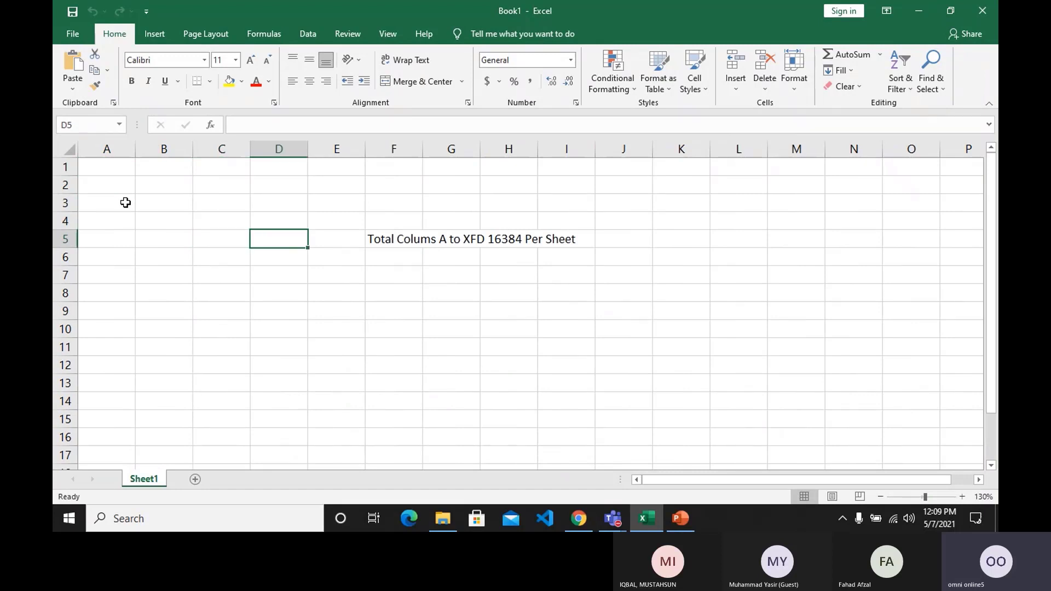
key("Right")
key("Down")
key("Right")
type("Total ")
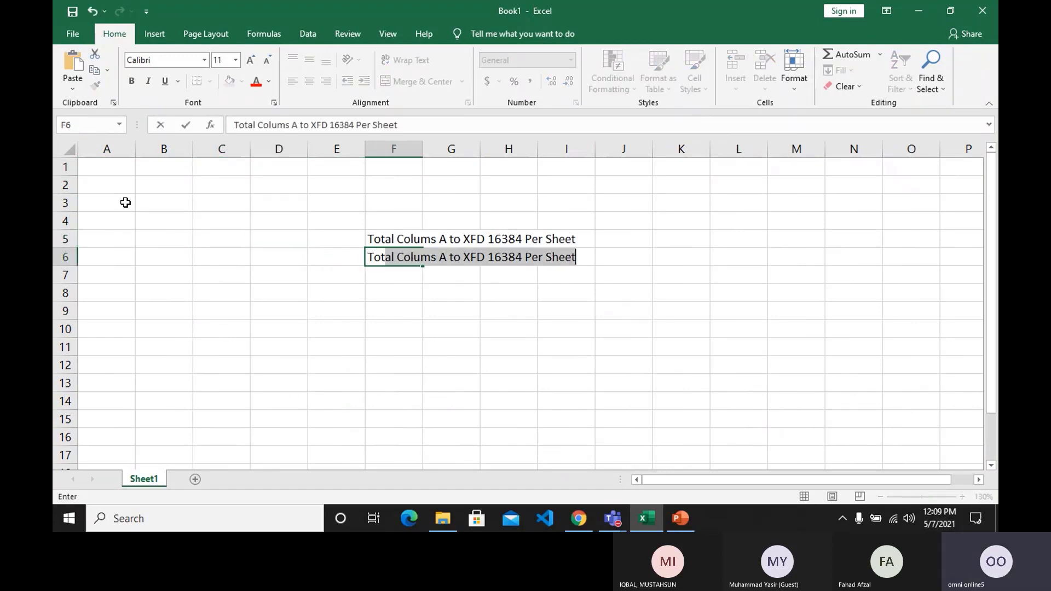
type("Rows ")
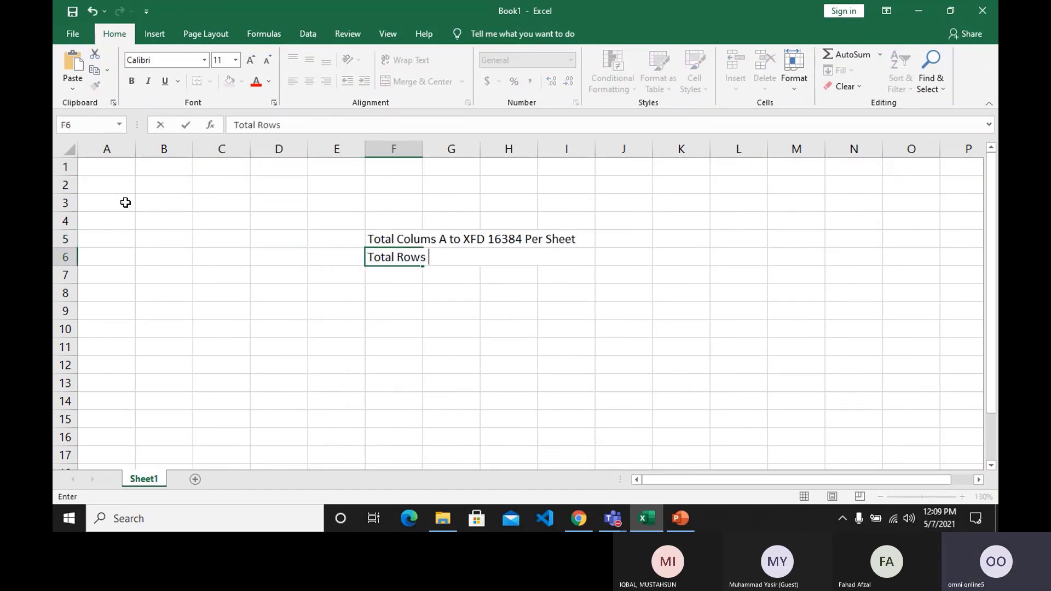
type("10")
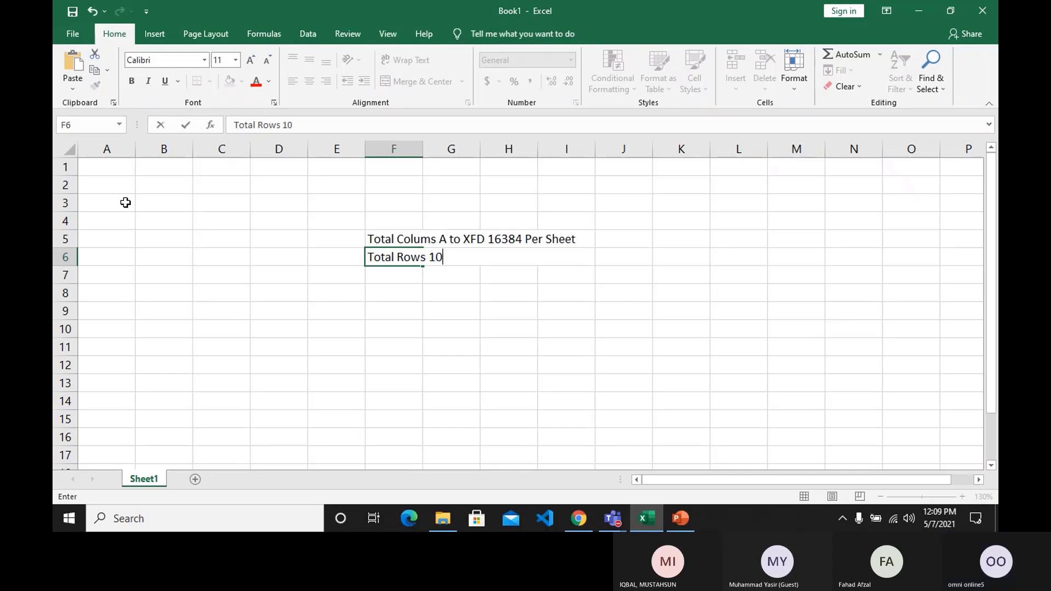
key("Escape")
Check the number of the sheet's last row in column A.
key("Left")
key("Left")
key("Left")
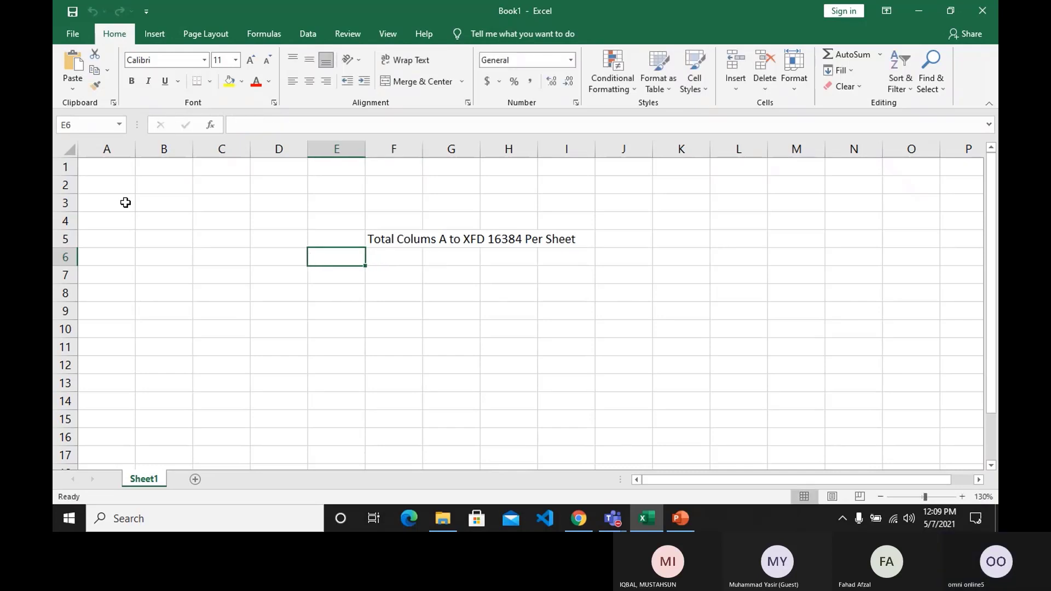
key("Left")
key("Left")
key("ctrl+Down")
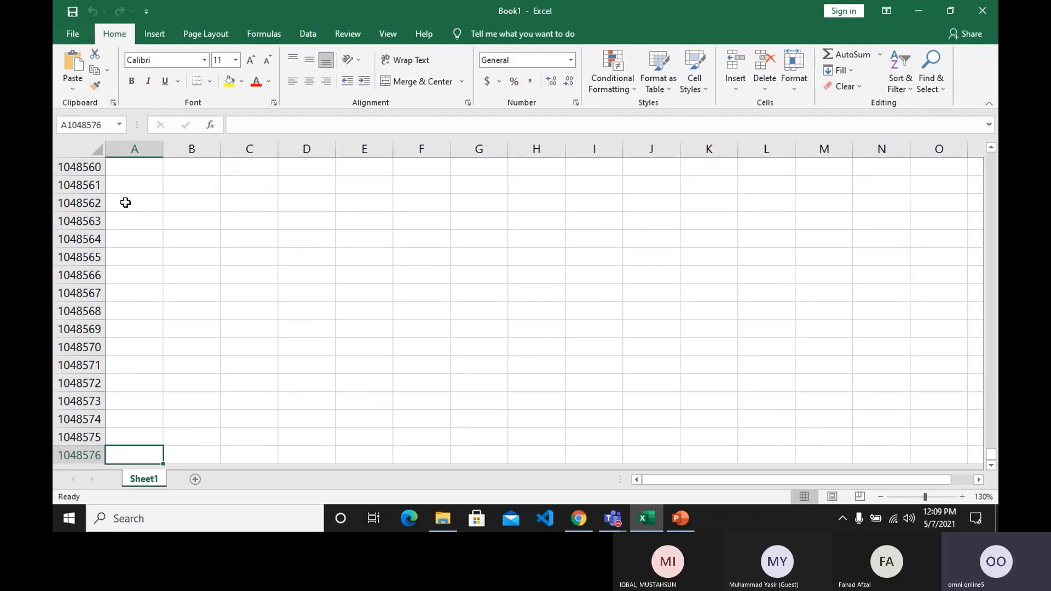
Enter the note "Total Rows 1048576 Per Sheet" in cell F6, directly below the column total.
key("ctrl+Up")
key("Down")
key("Right")
key("Down")
key("Right")
key("Down")
key("Right")
key("Down")
key("Right")
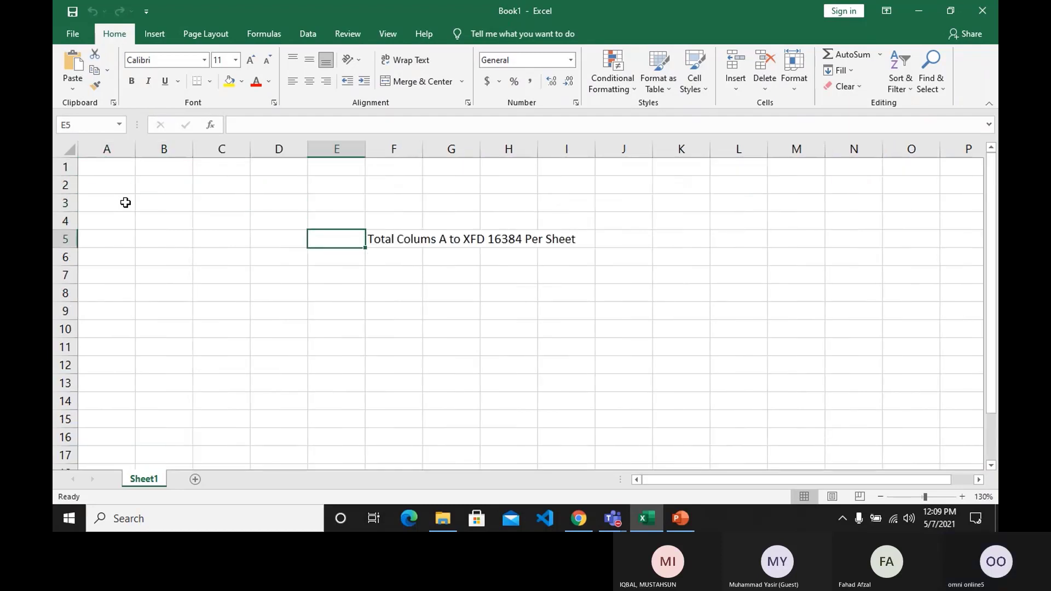
key("Down")
key("Right")
type("Total")
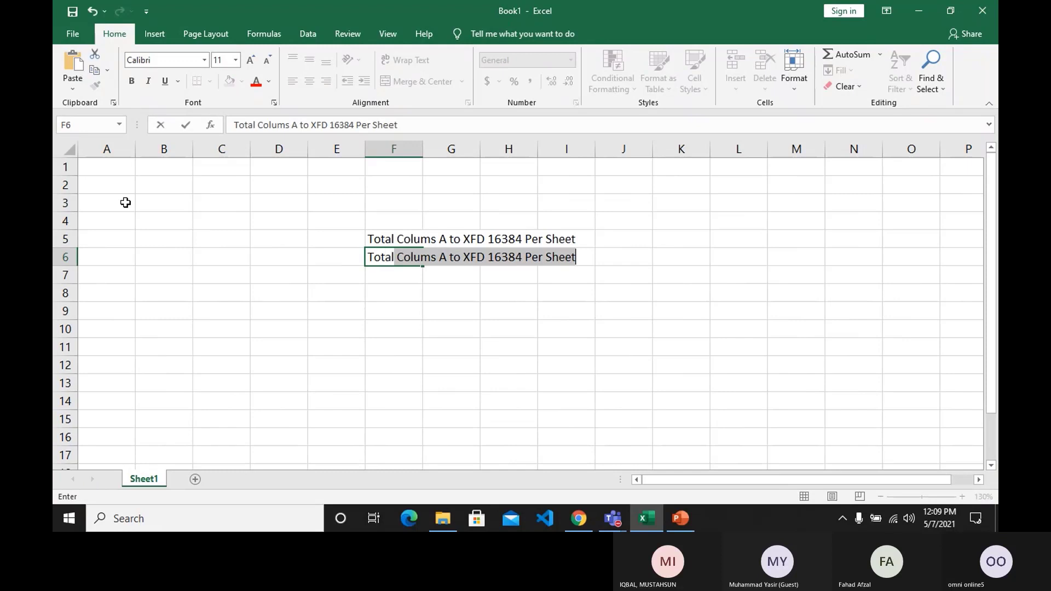
type(" Row")
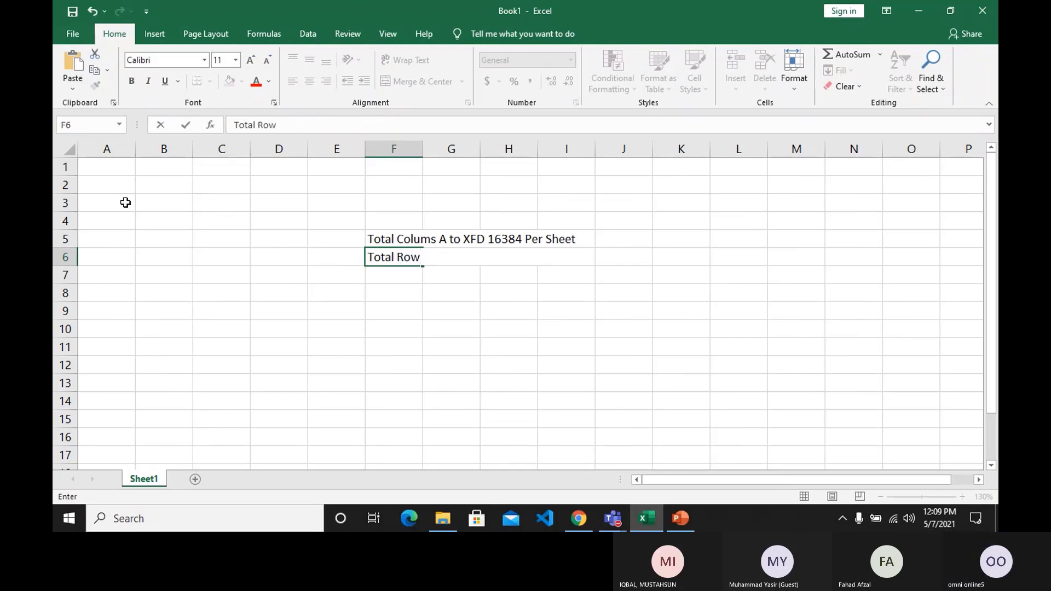
type("s 1048")
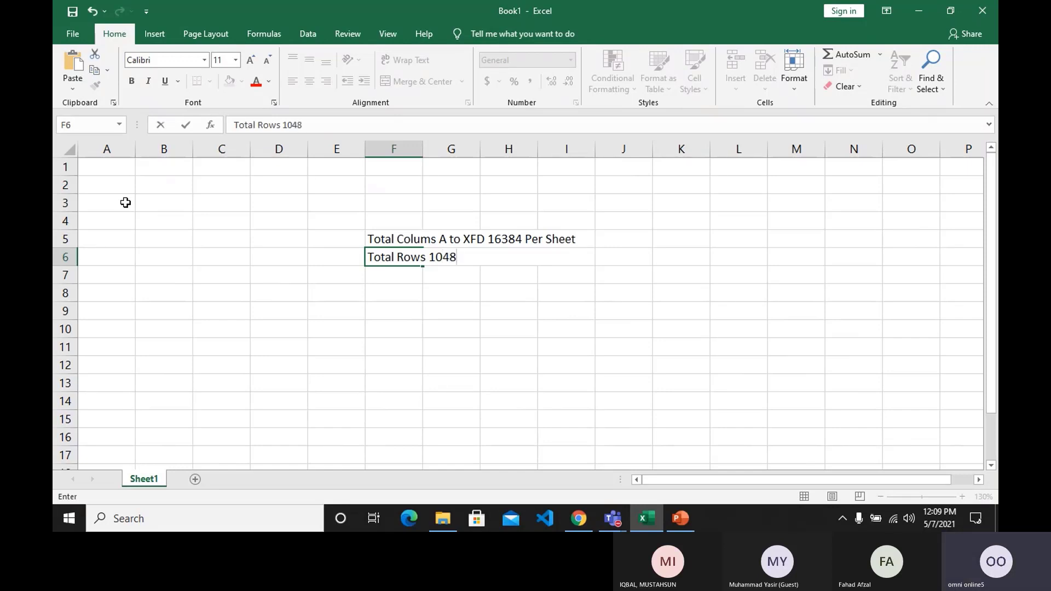
type("576 Per Shee")
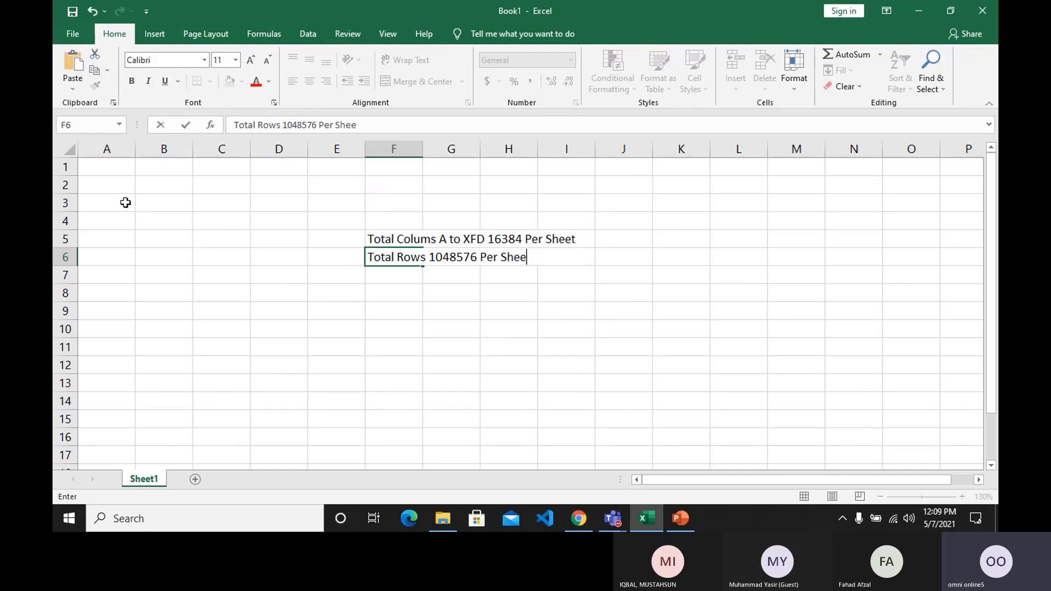
type("t")
key("Return")
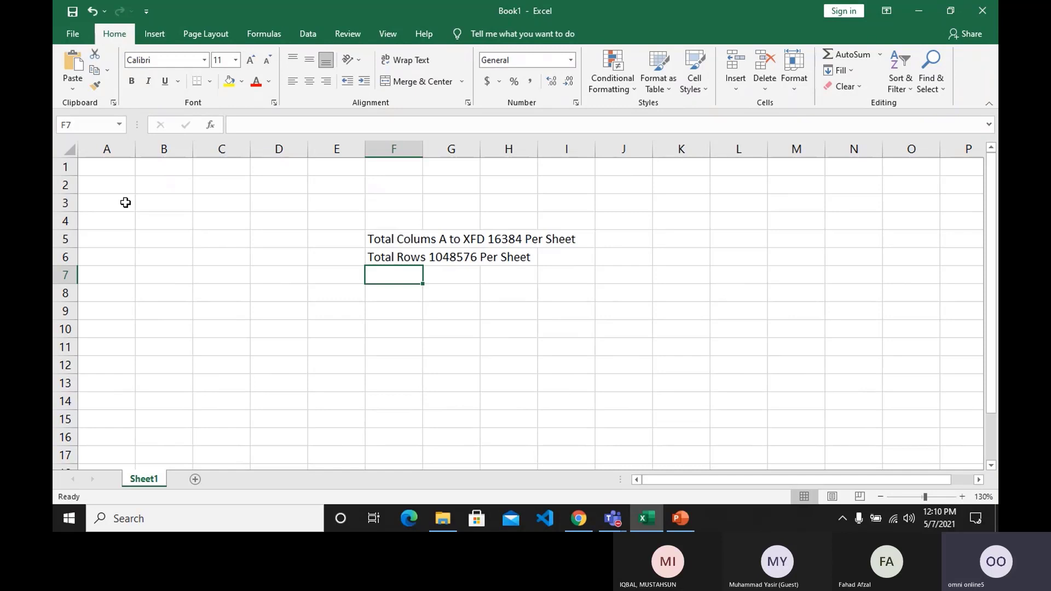
Enter the note "Default Sheet 1 Max 255 and Memory Depended" in cell F7.
type("De")
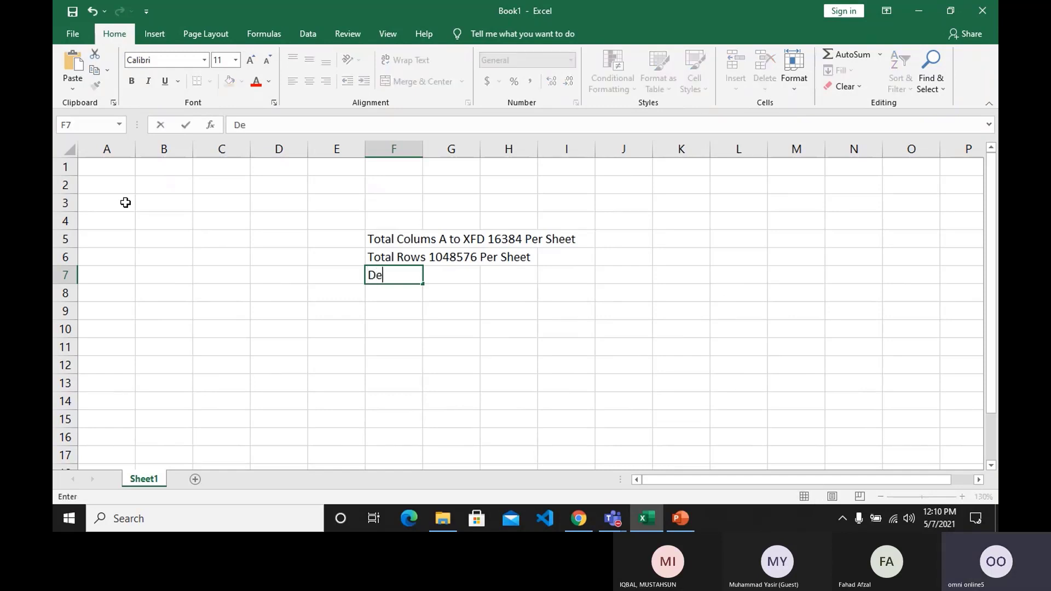
type("fault Sheet 1")
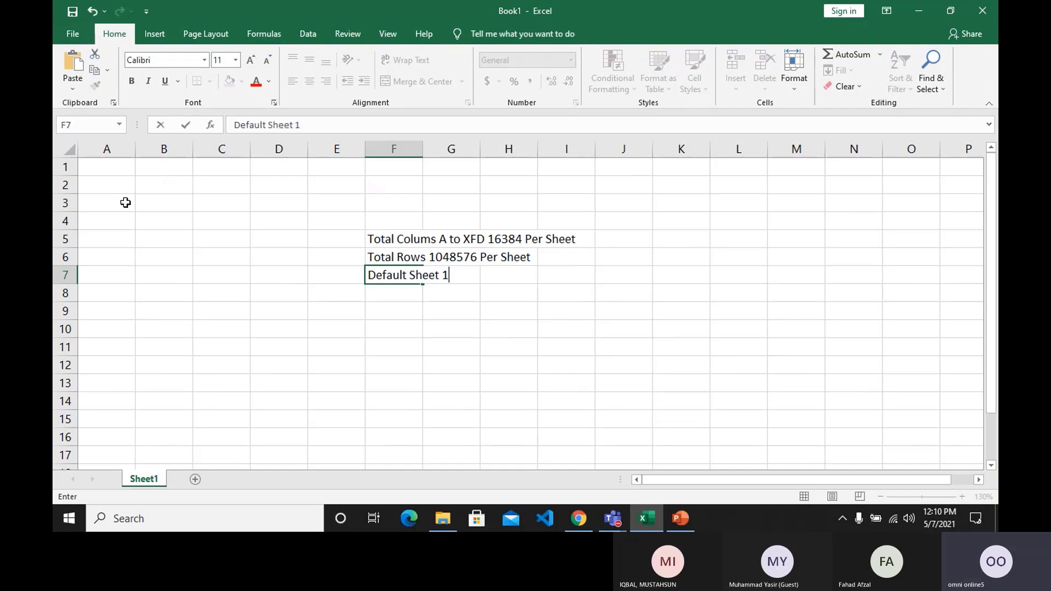
type(" Max 255 an")
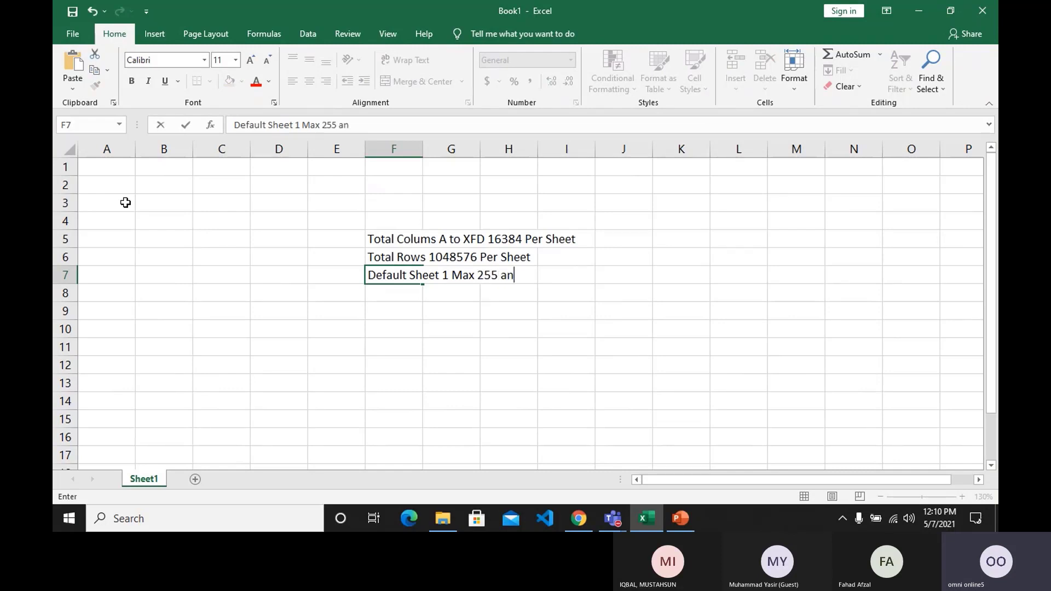
type("d Memory D")
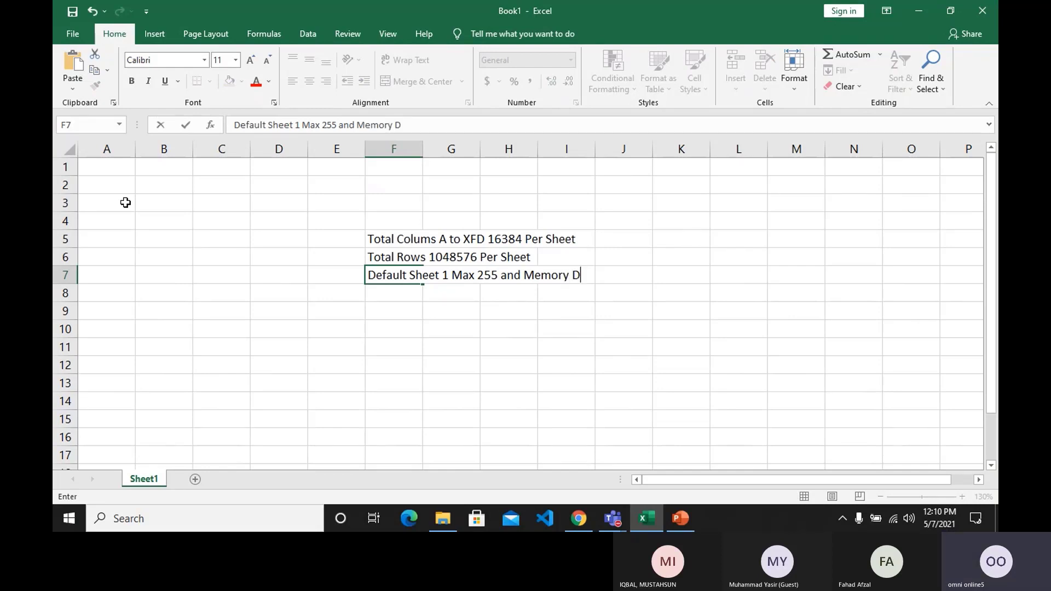
type("epended")
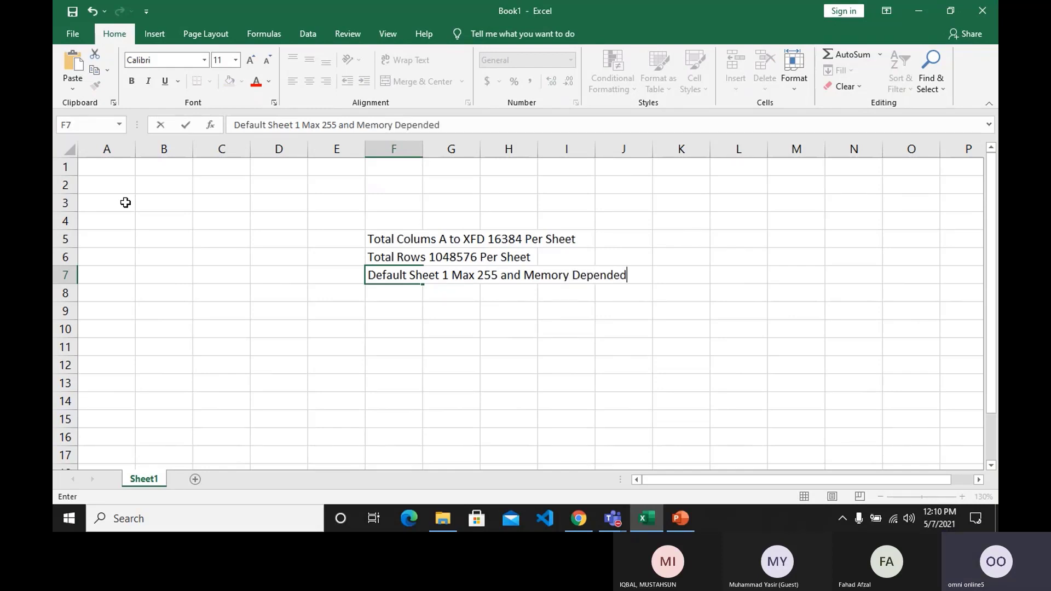
key("Return")
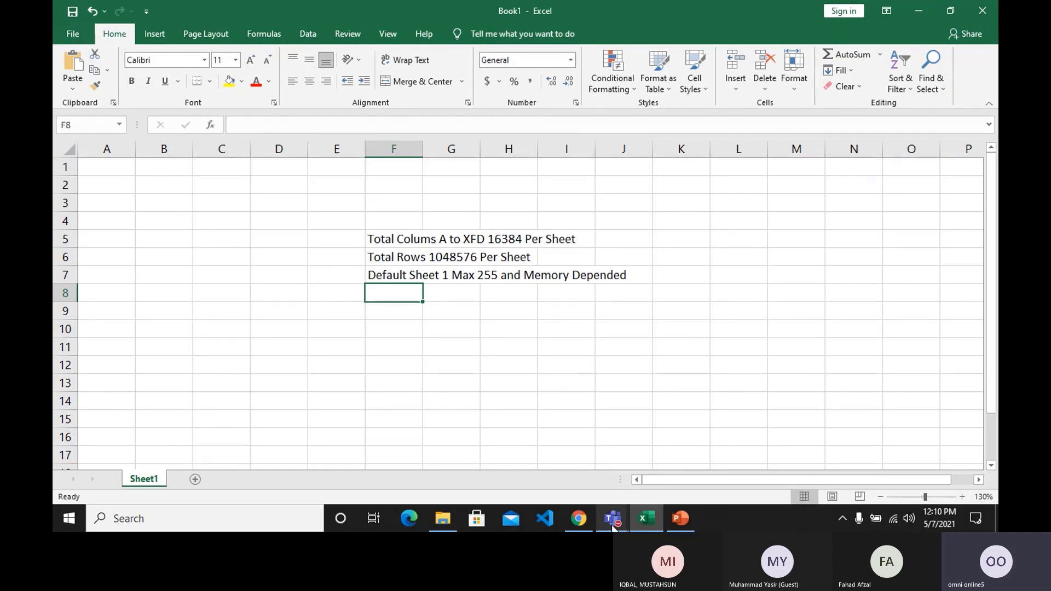
Enter the heading "Basic Arthmatic Operator" in cell F9, leaving one empty row below the sheet notes.
left_click(580, 329)
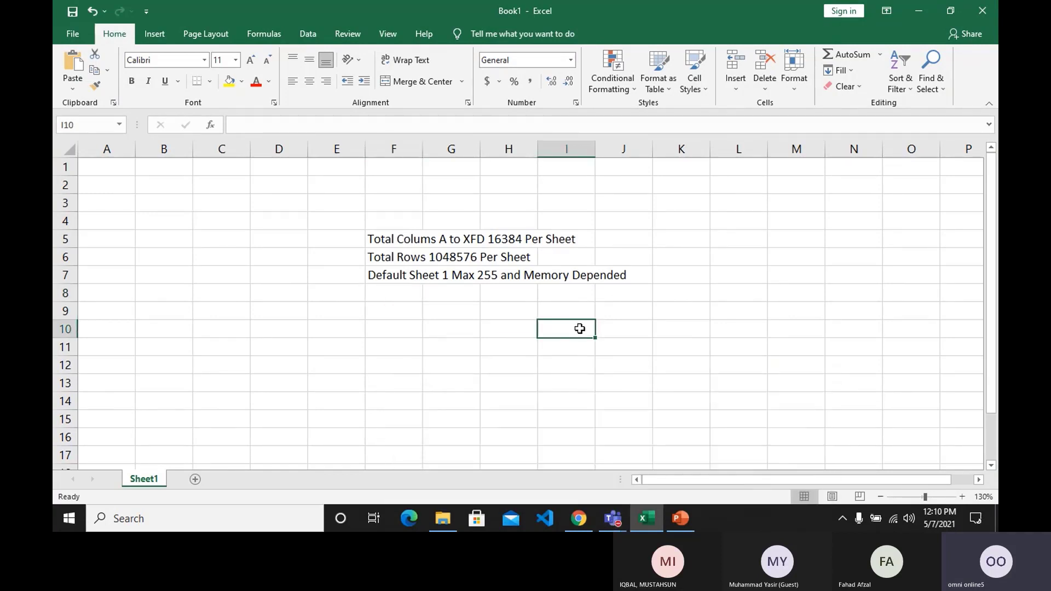
left_click(396, 294)
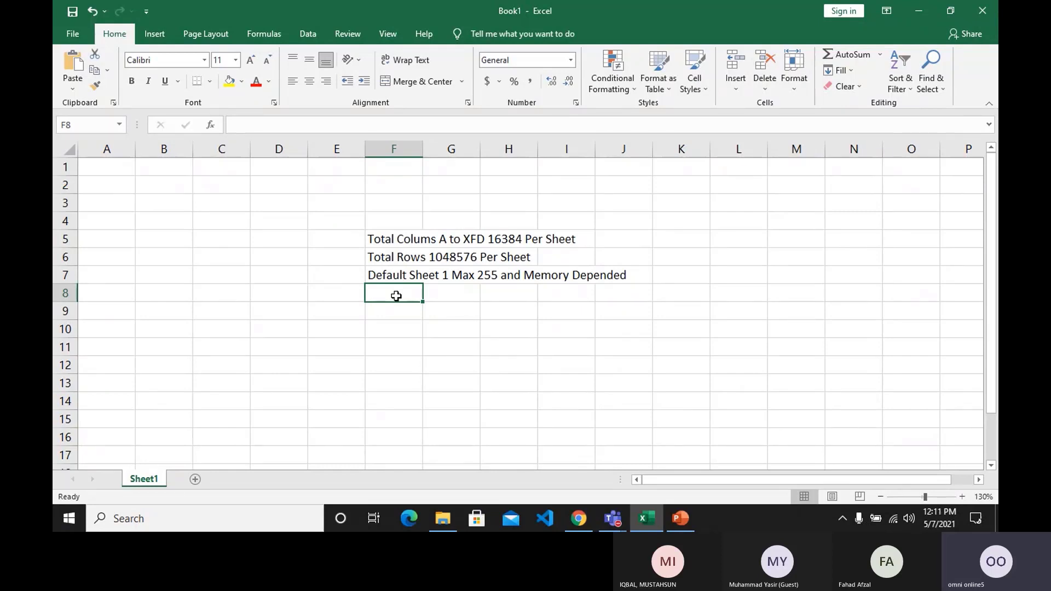
key("Return")
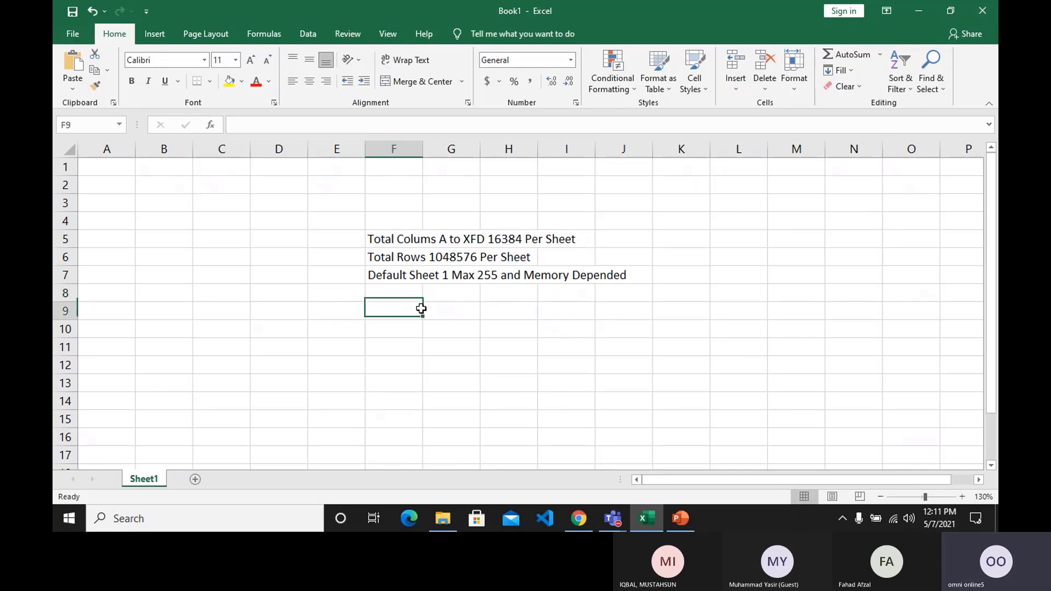
key("Return")
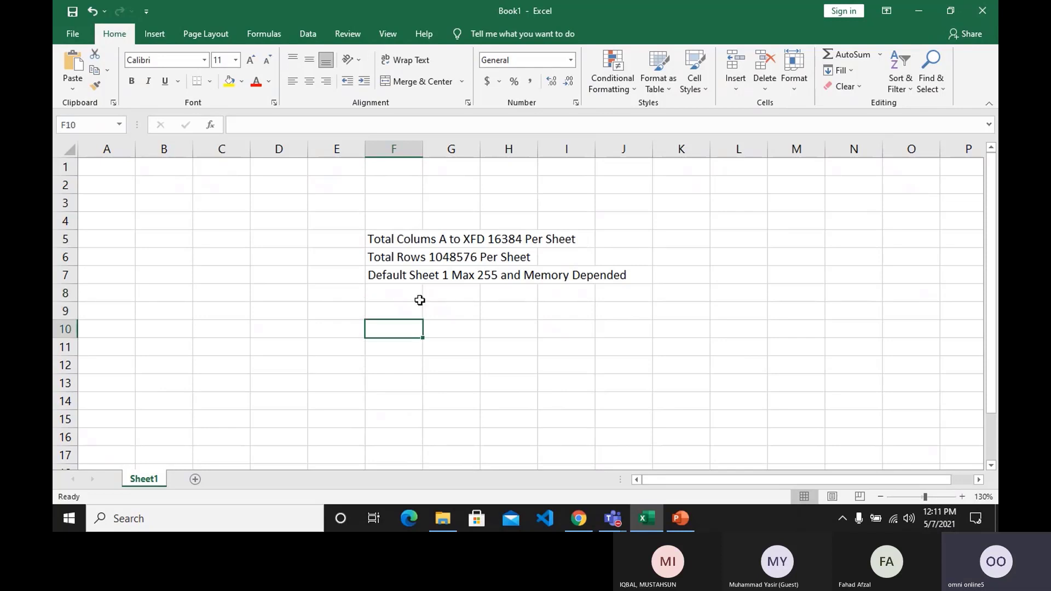
key("Up")
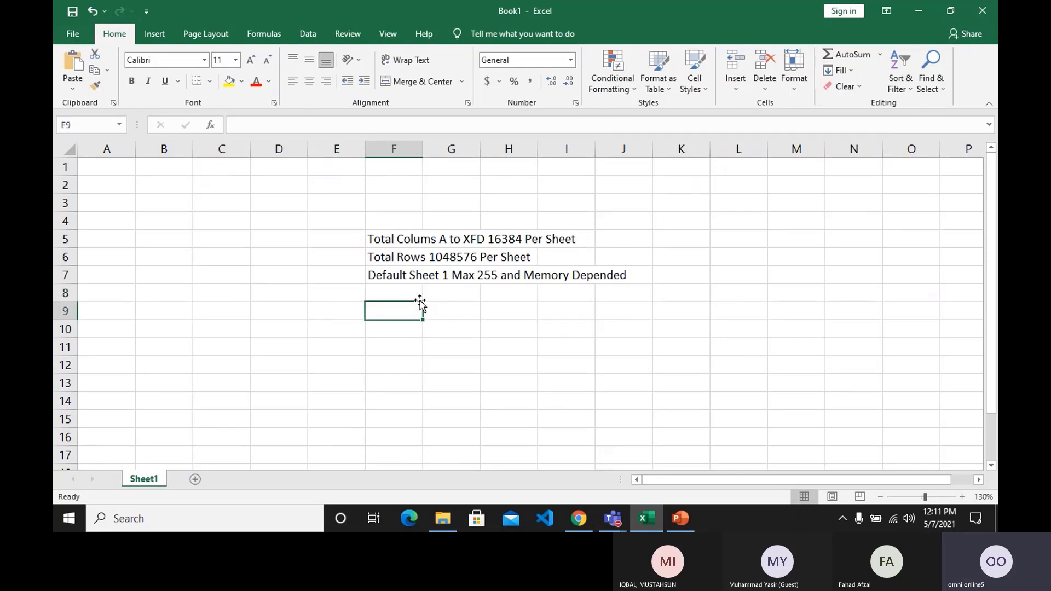
type("Basi")
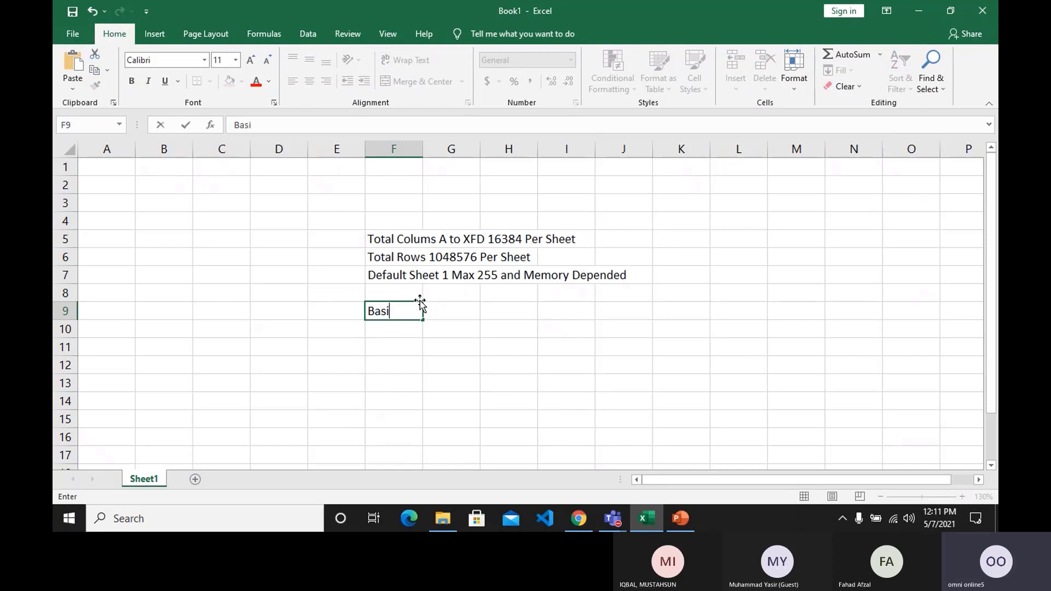
type("c Arth")
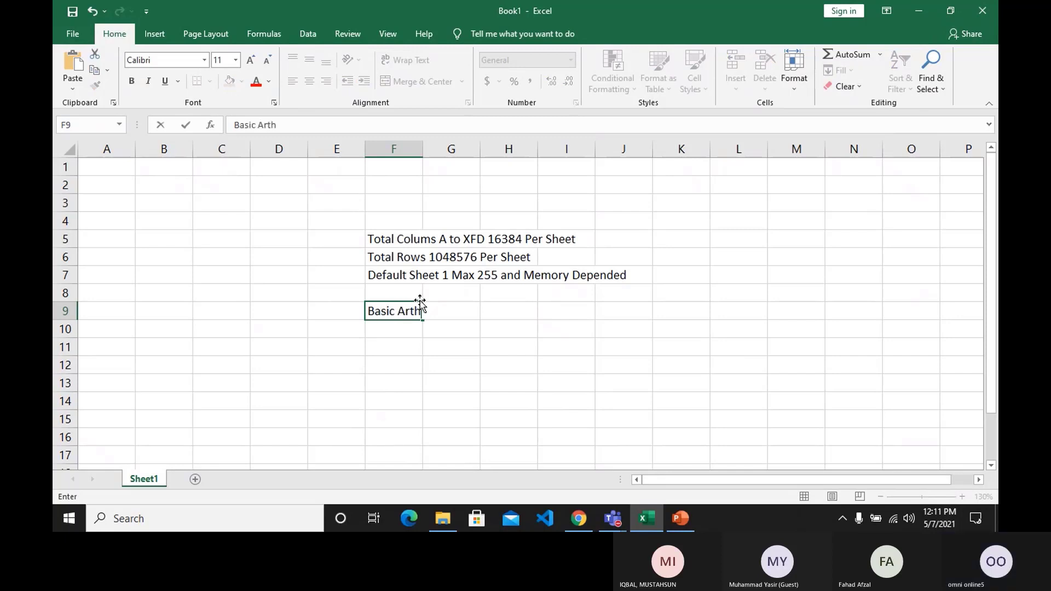
type("matic Operator")
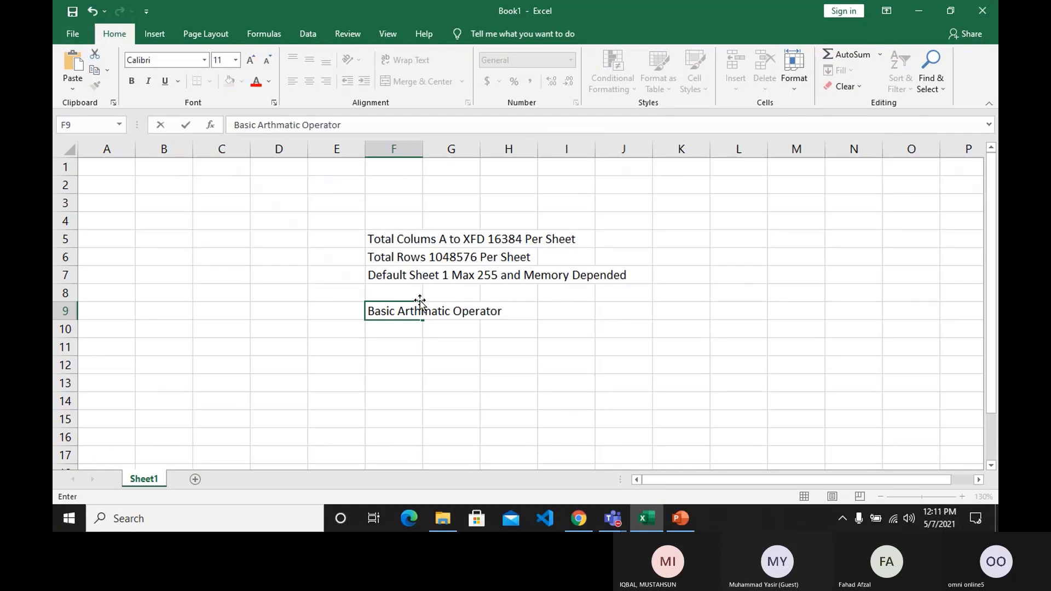
key("Return")
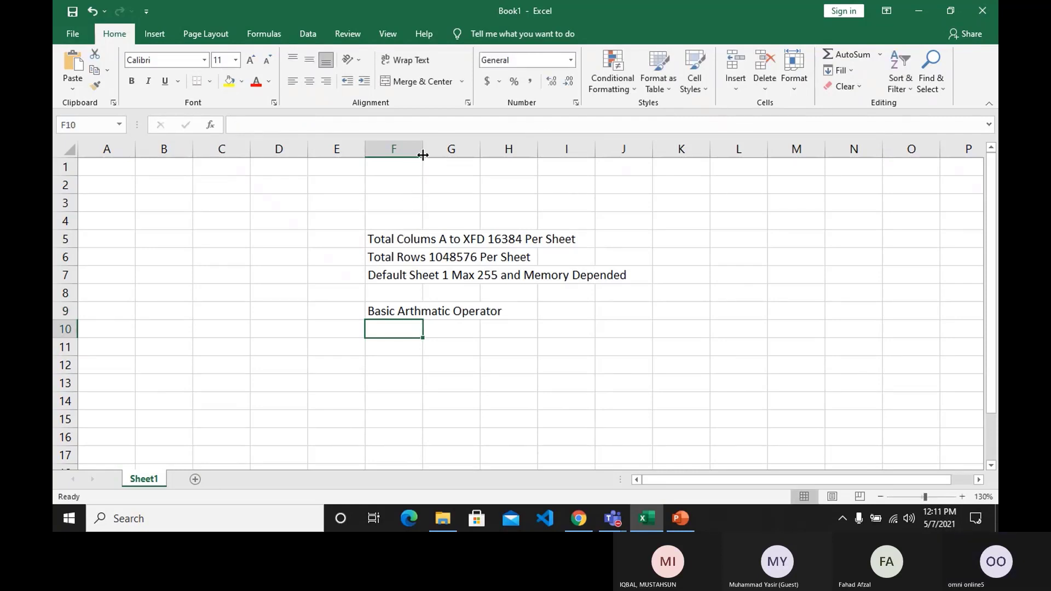
Shorten the heading in F9 to "Arthmatic Operator" and widen column F so the heading fits inside it.
left_click_drag(423, 155, 647, 151)
left_click(425, 309)
double_click(428, 311)
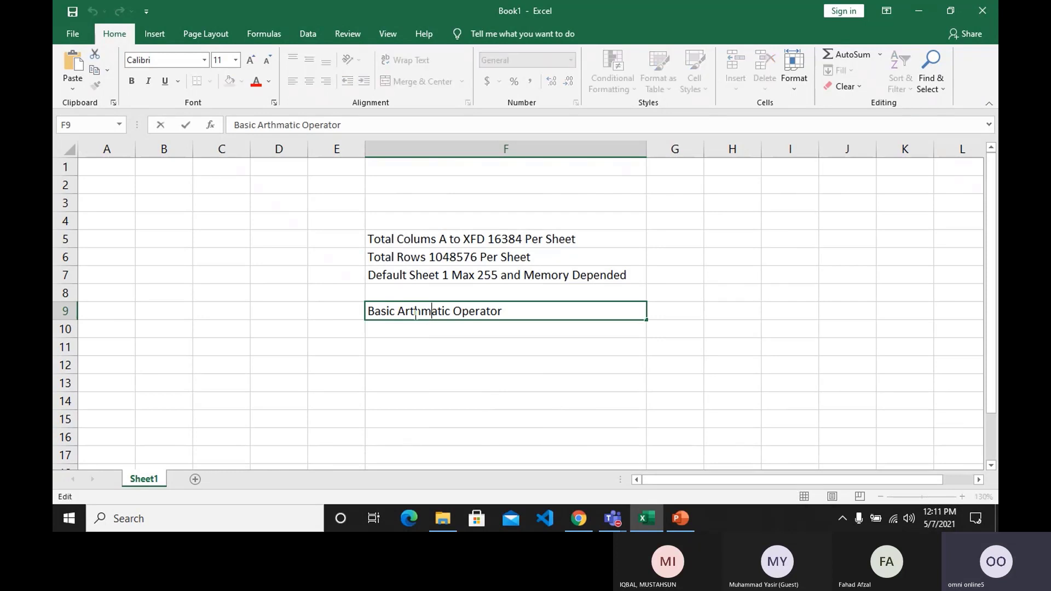
left_click(398, 311)
key("BackSpace")
key("BackSpace")
key("BackSpace")
key("BackSpace")
key("BackSpace")
key("BackSpace")
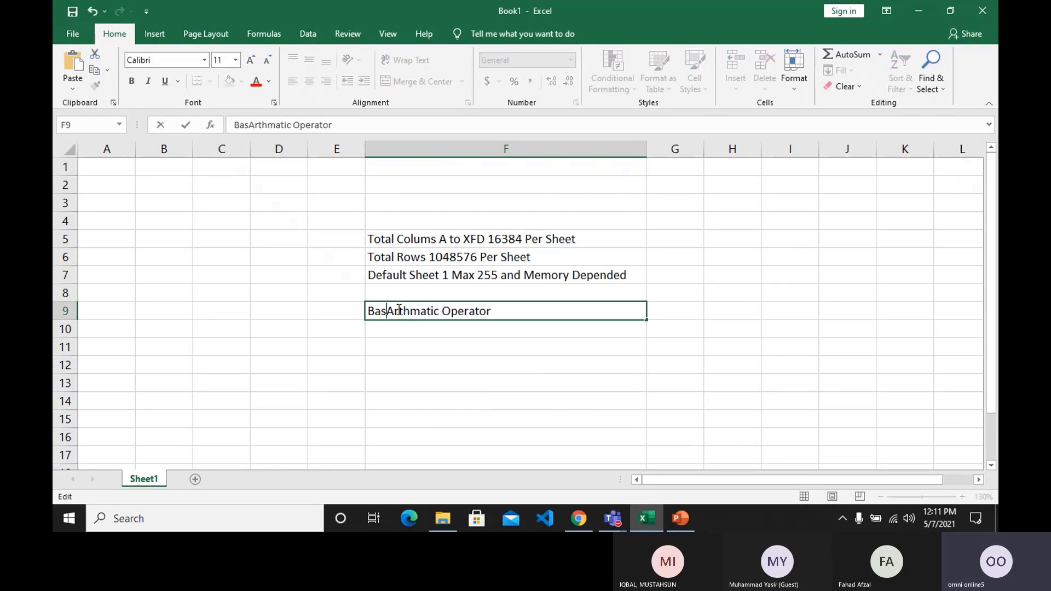
key("Return")
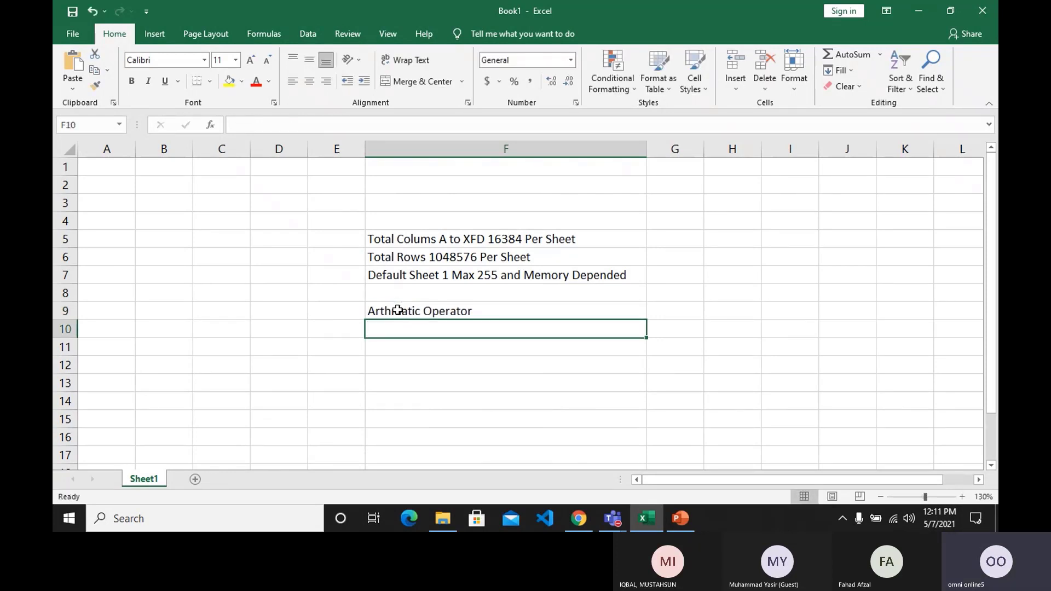
left_click(398, 310)
left_click_drag(643, 150, 532, 150)
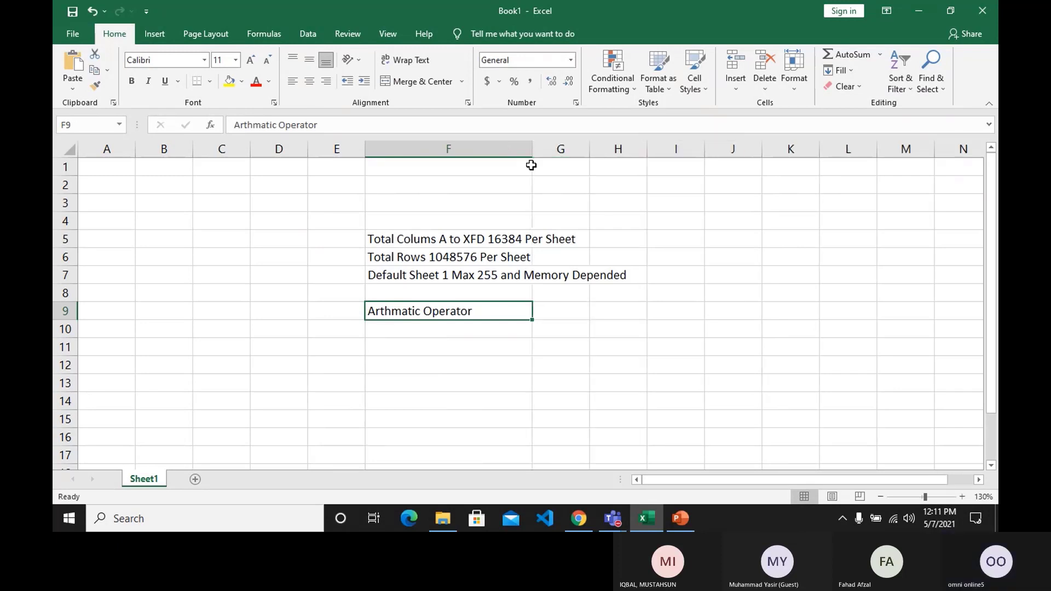
Enter the label "Addition" in cell F11, two rows below the operator heading.
left_click(462, 328)
left_click(463, 344)
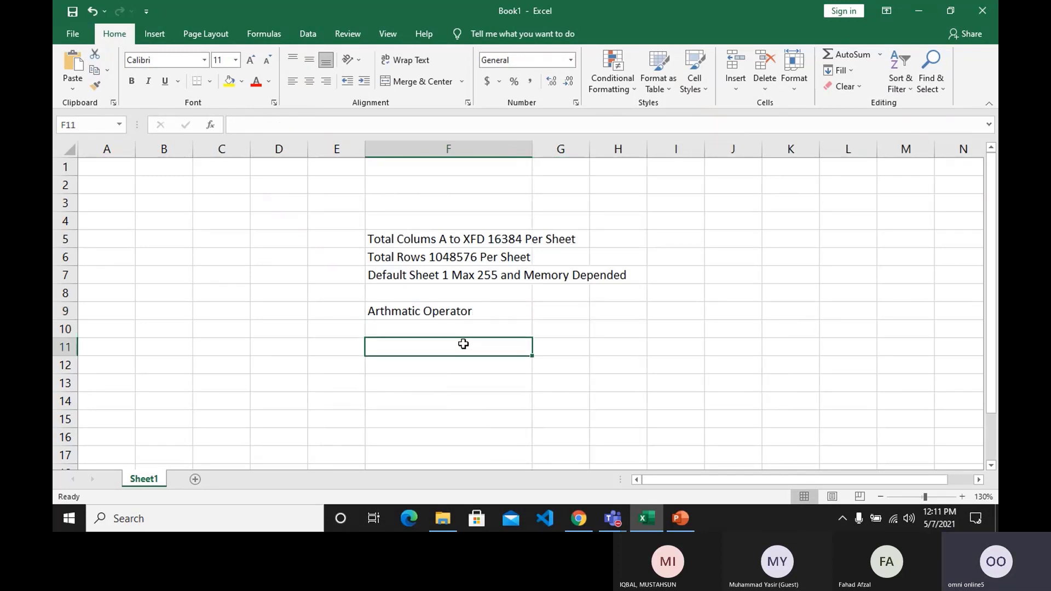
type("Addi")
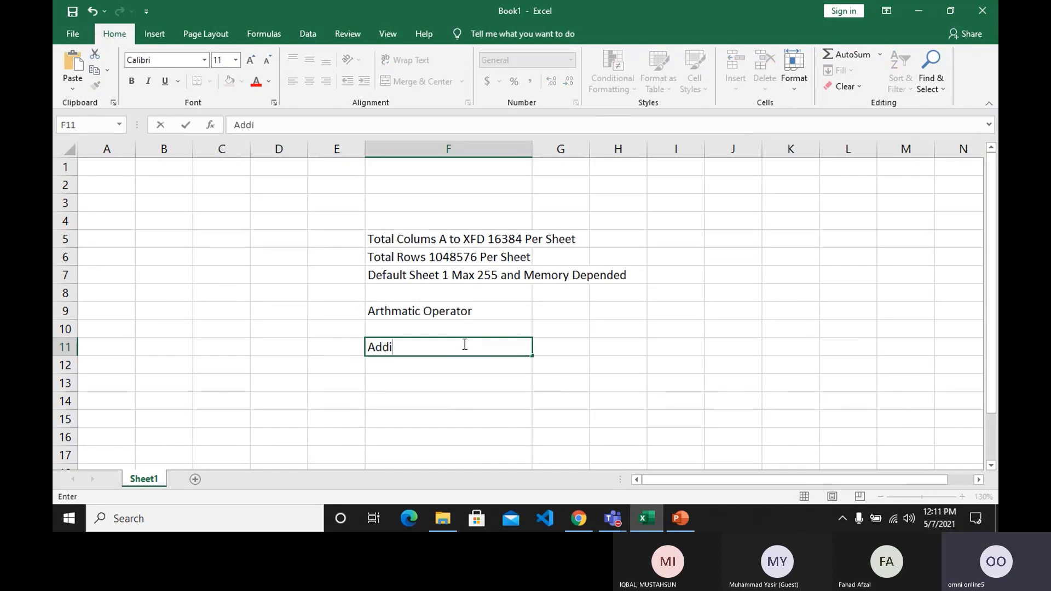
type("tion")
key("Tab")
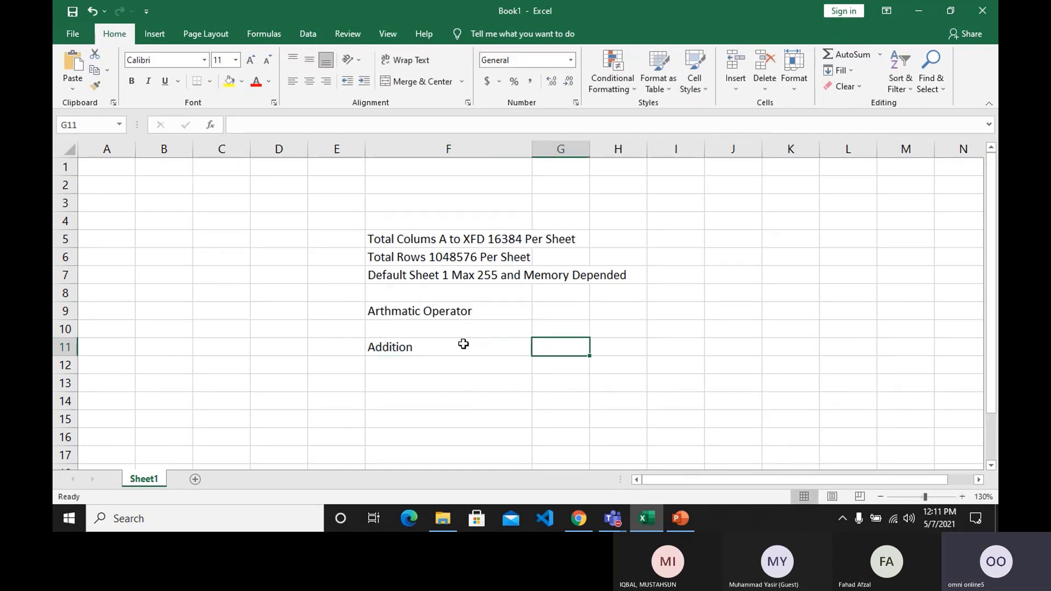
Enter "+" beside Addition in G11, and add the label "Subtraction" in F12 with "-" in G12.
type("+")
key("Return")
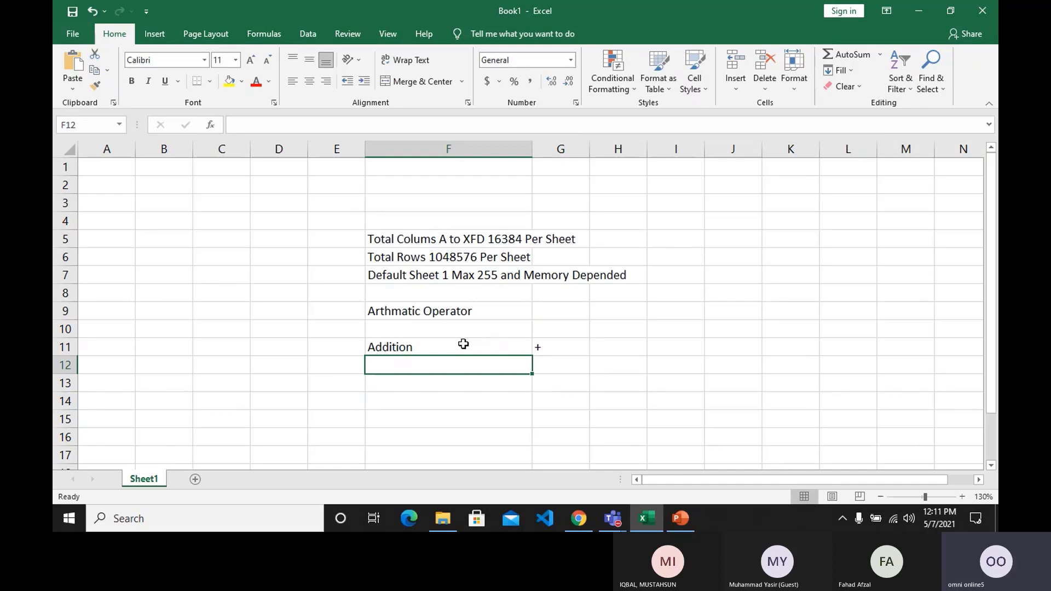
type("Subtraa")
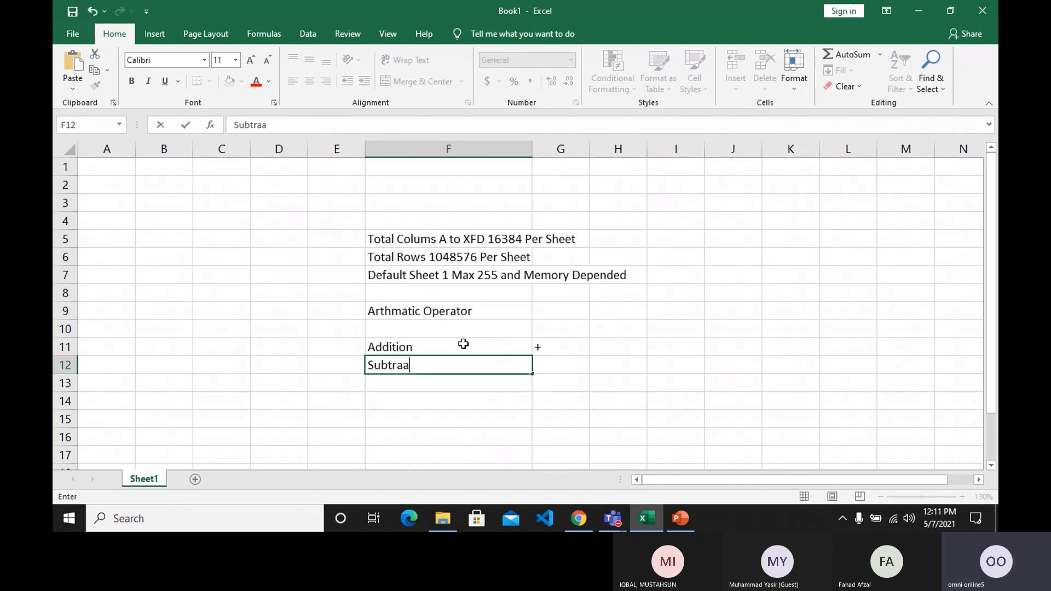
key("BackSpace")
type("ctio")
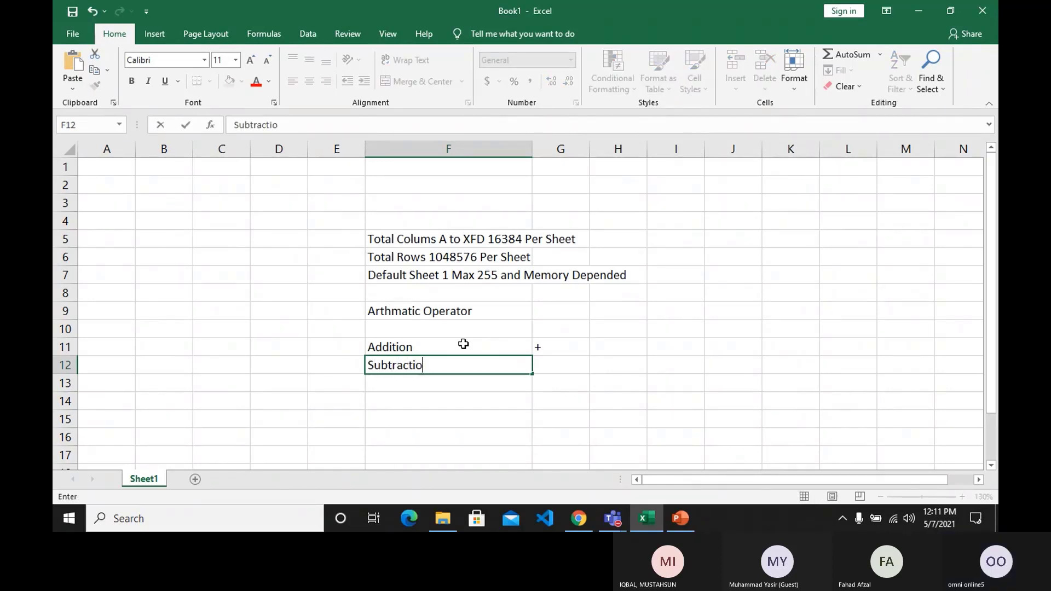
type("n")
key("Tab")
type("=")
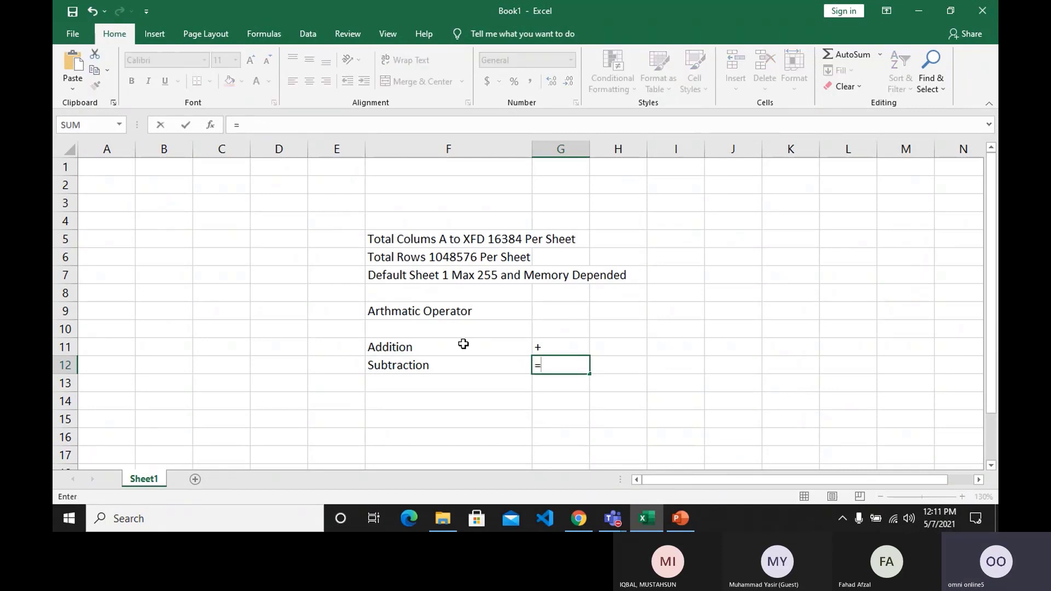
key("BackSpace")
type("-")
key("Return")
Add the label "Multiplication" in cell F13 with the operator "*" beside it in G13.
type("M")
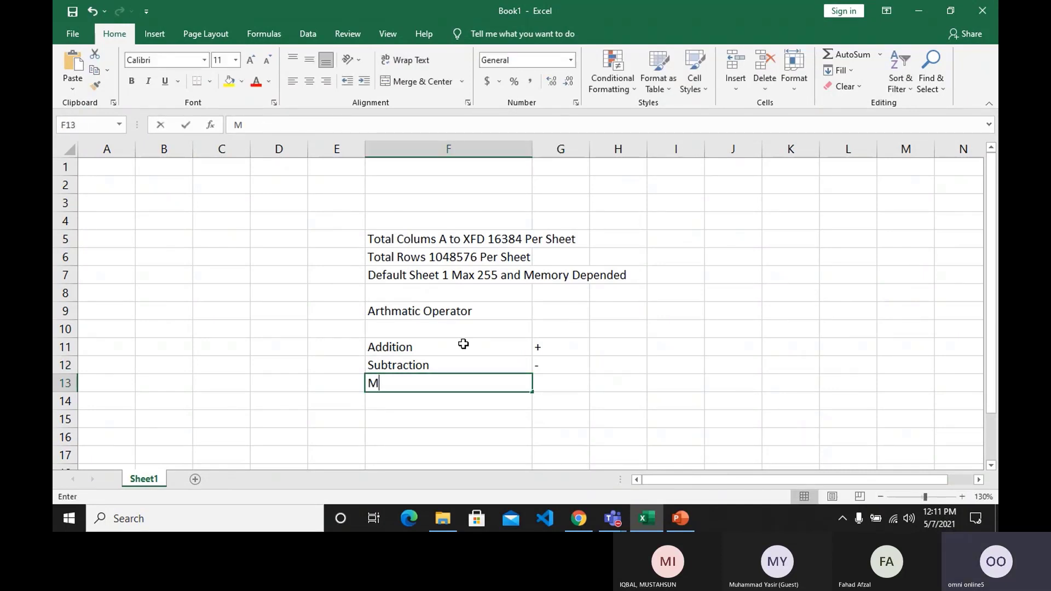
type("ultiplication")
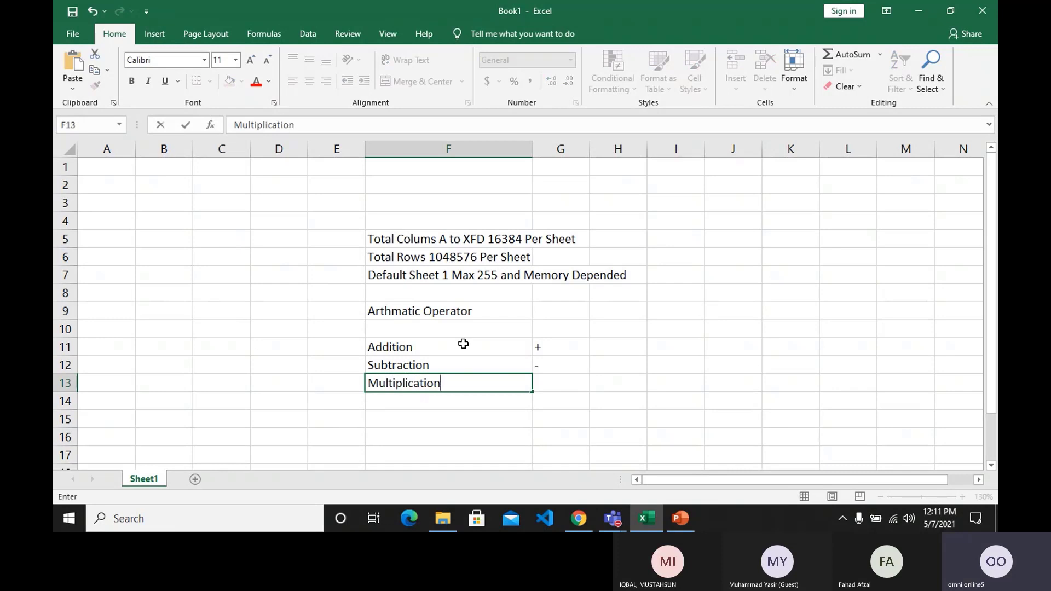
key("Tab")
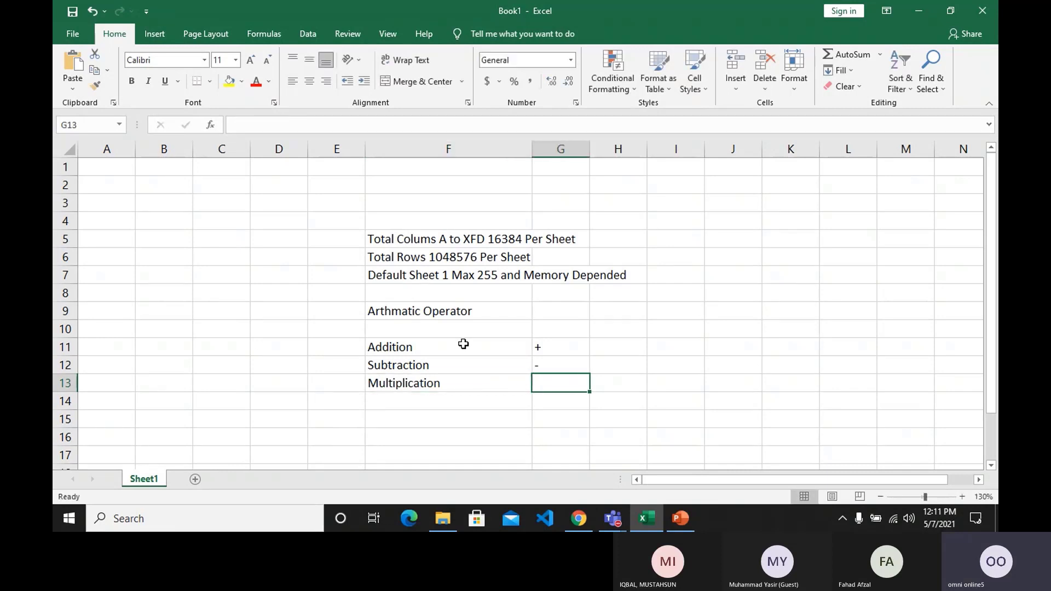
type("*")
key("Return")
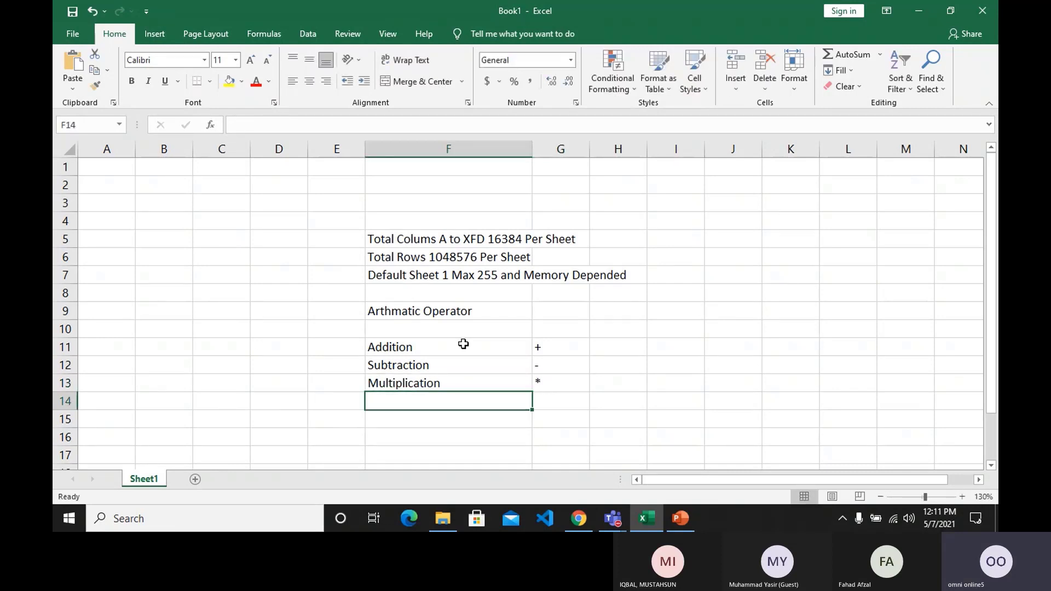
Add the label "Divid" in cell F14 with the operator "/" beside it in G14.
type("Divid")
key("Tab")
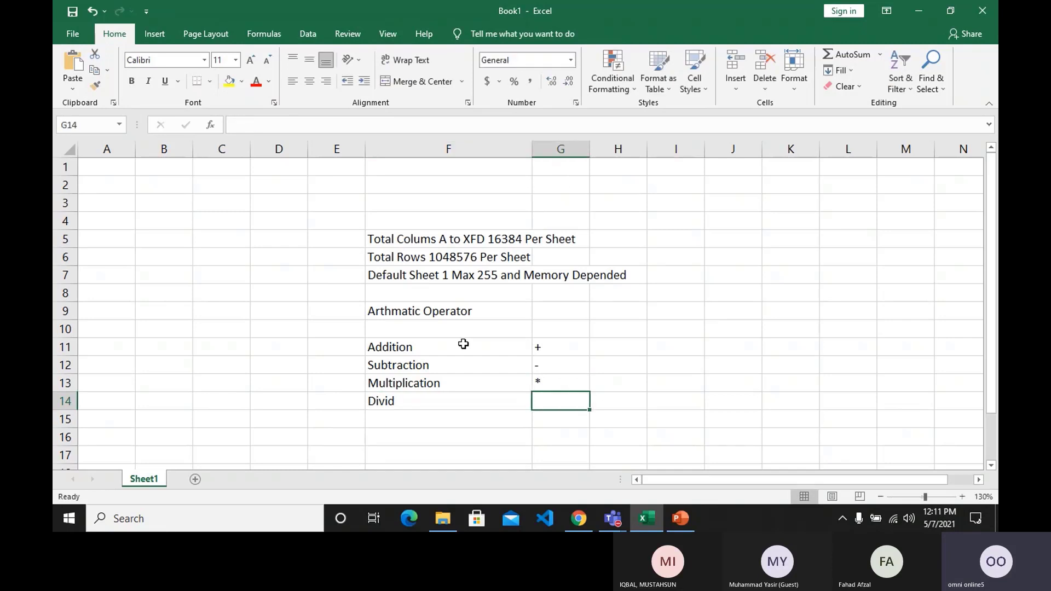
type("/")
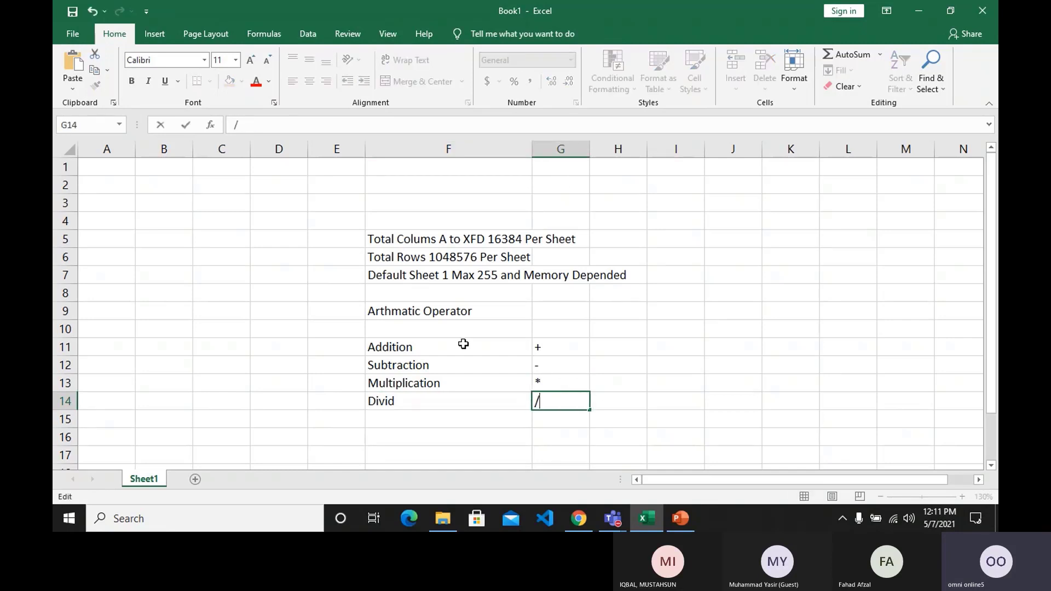
key("Return")
Add the label "Equal" in cell F15 with the operator "=" beside it in G15.
type("Equal")
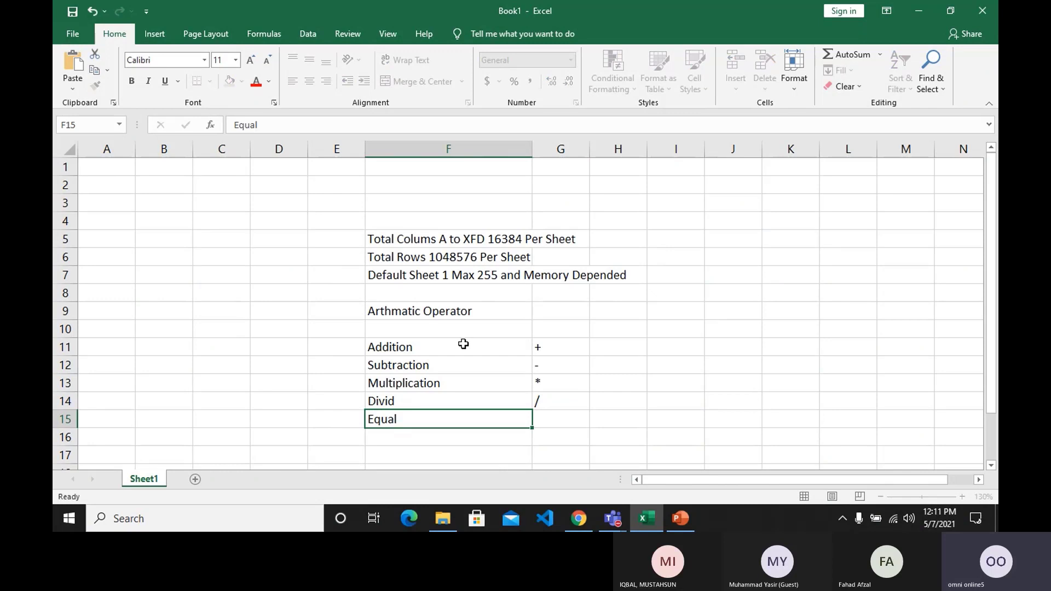
key("Tab")
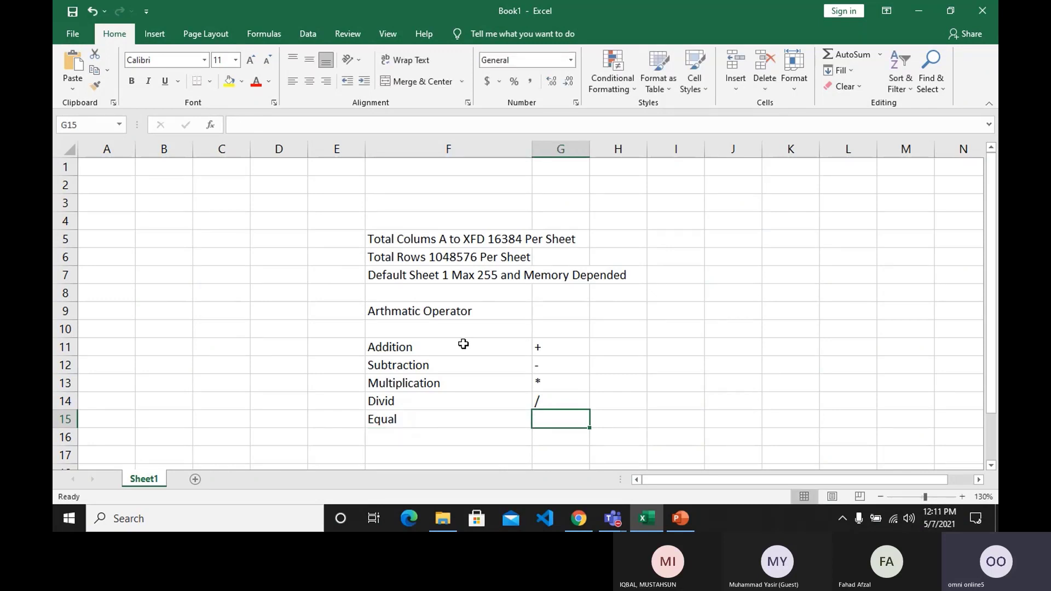
type("=")
key("Return")
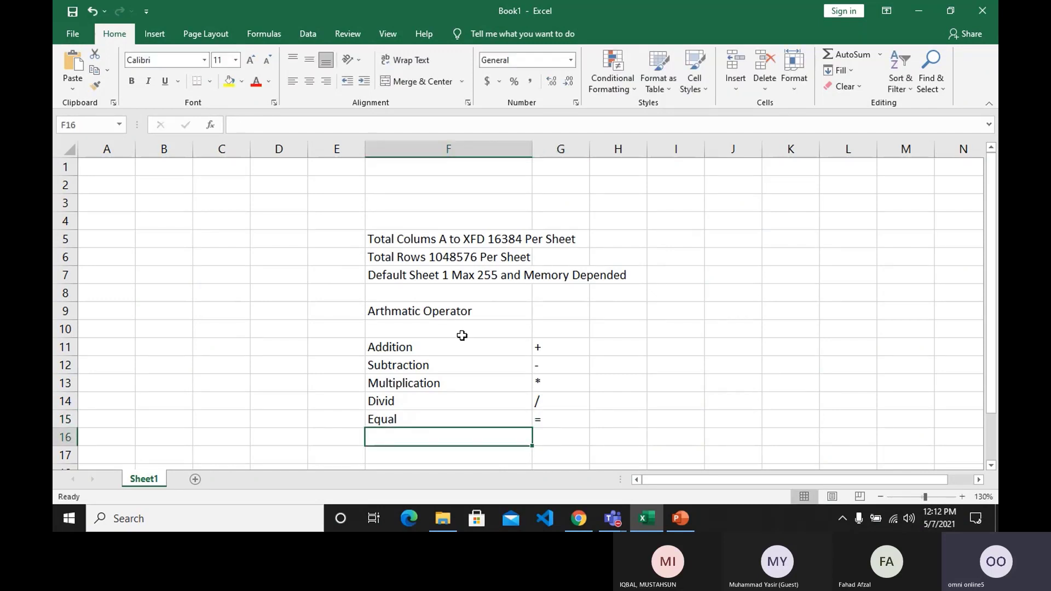
Make the "Arthmatic Operator" heading in cell F9 bold.
left_click(462, 329)
left_click(461, 314)
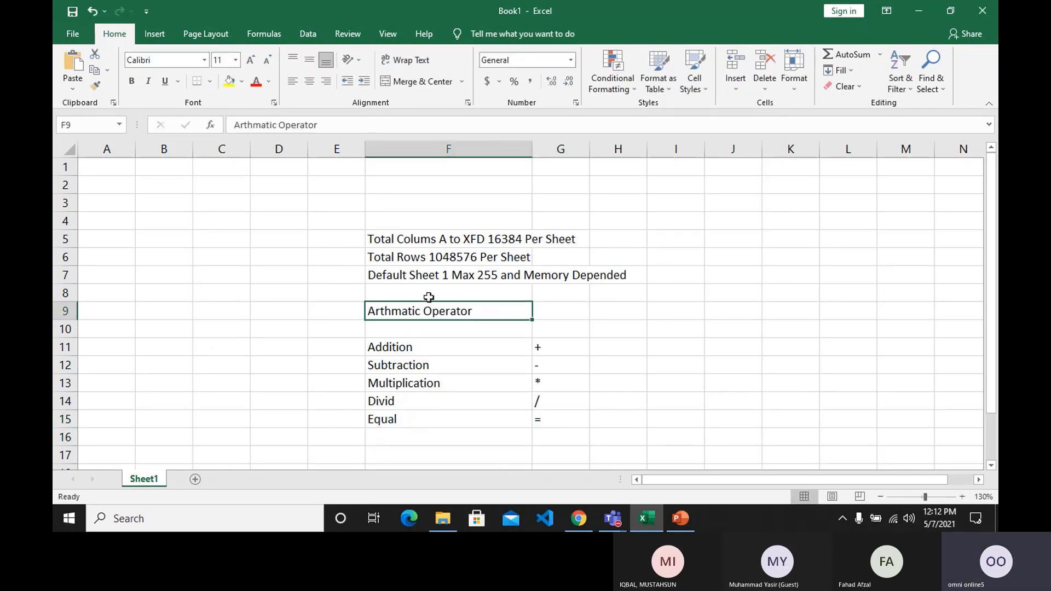
left_click(131, 82)
Enter a second heading, "Conditional & Logical Operator", in cell H9 on the same row as the arithmetic heading.
left_click(627, 312)
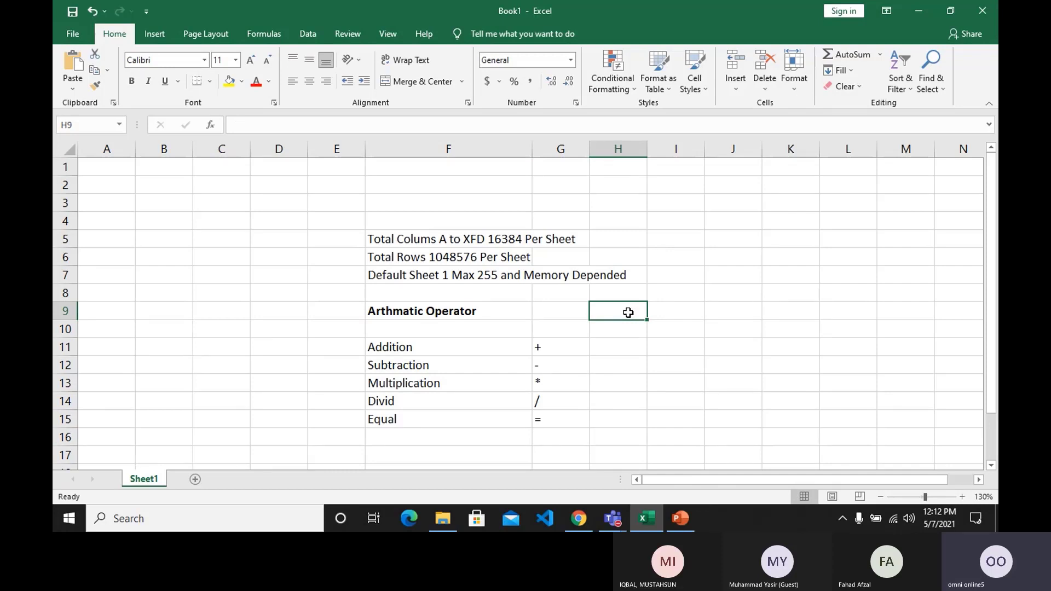
type("Condi")
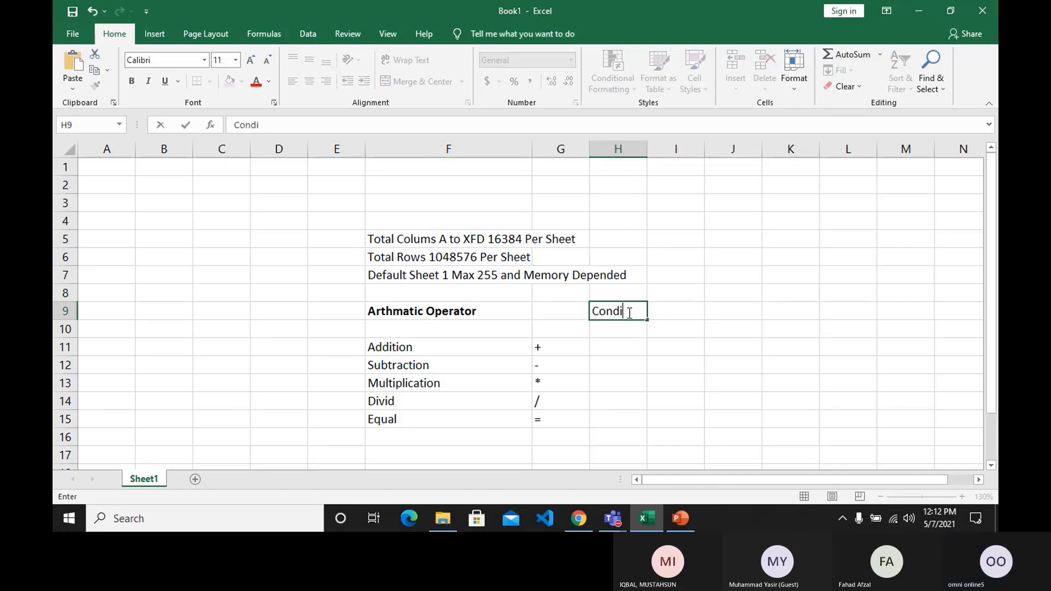
type("oional & Lo")
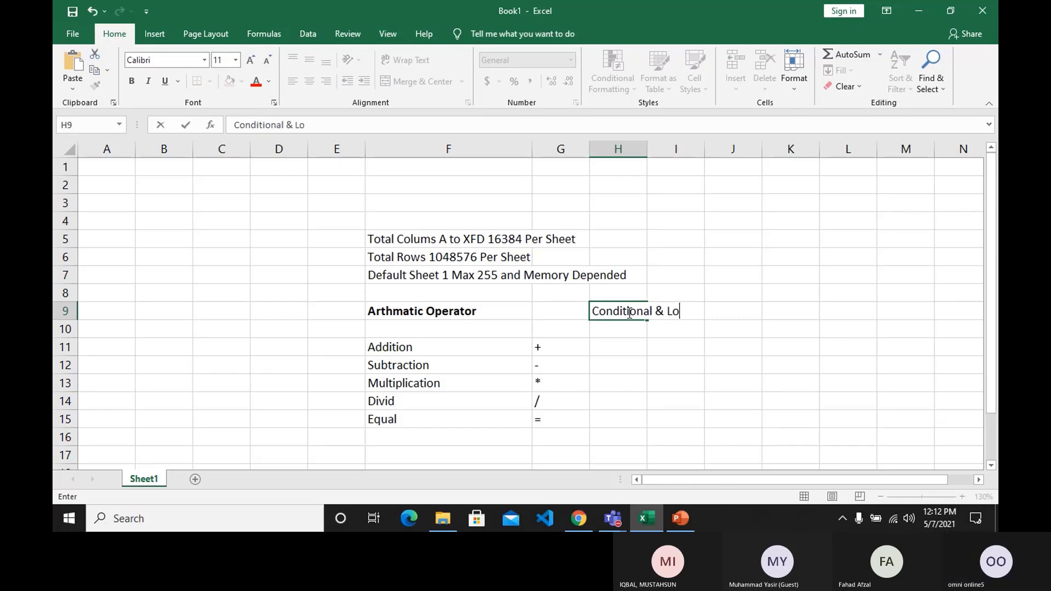
type("gica")
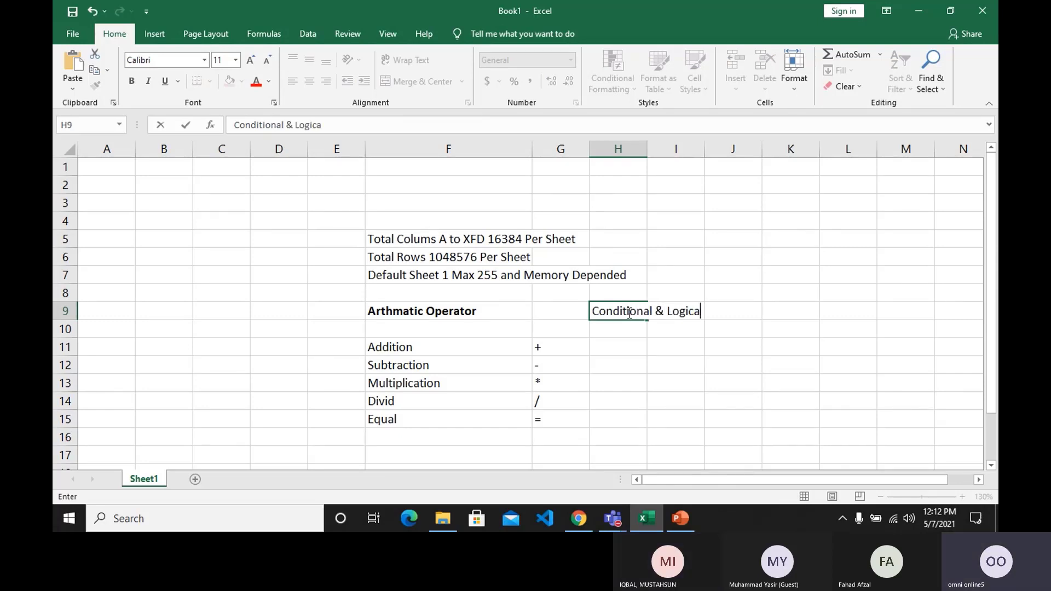
type("l Operator")
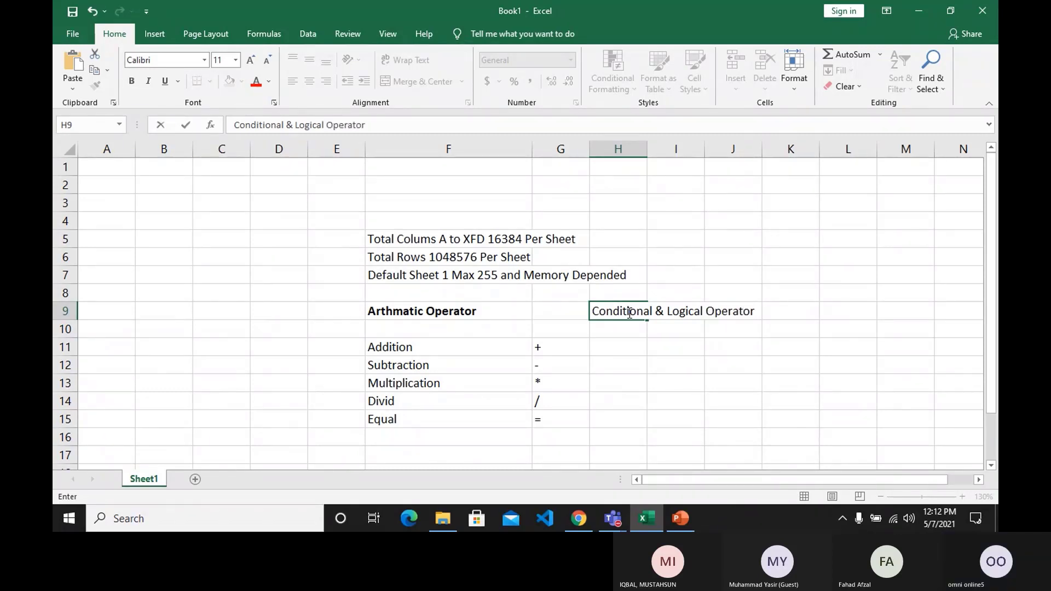
key("Return")
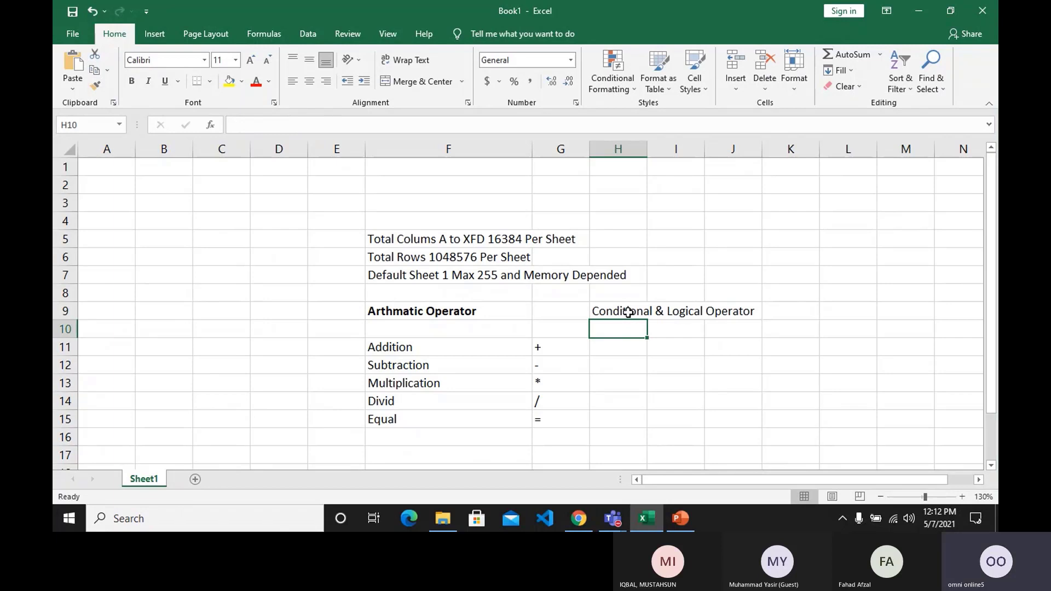
Make the "Conditional & Logical Operator" heading in cell H9 bold.
left_click(628, 312)
type("b")
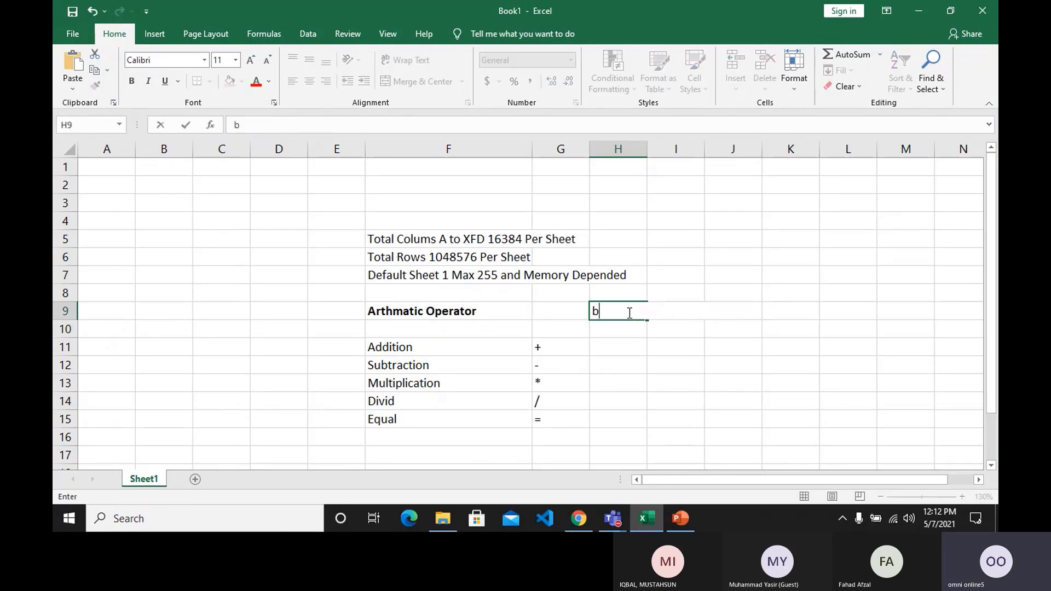
key("Escape")
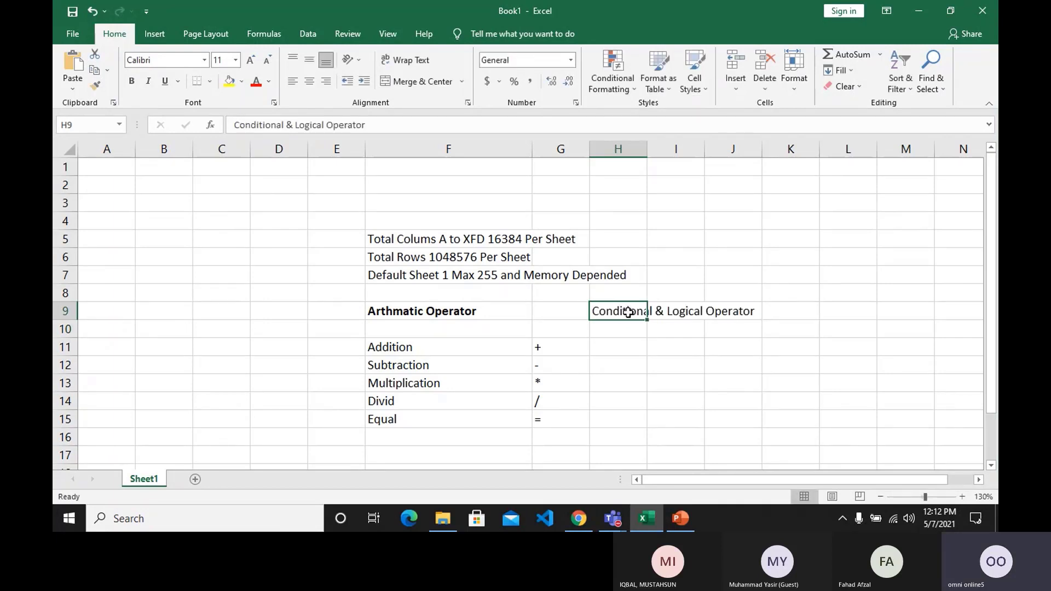
key("ctrl+b")
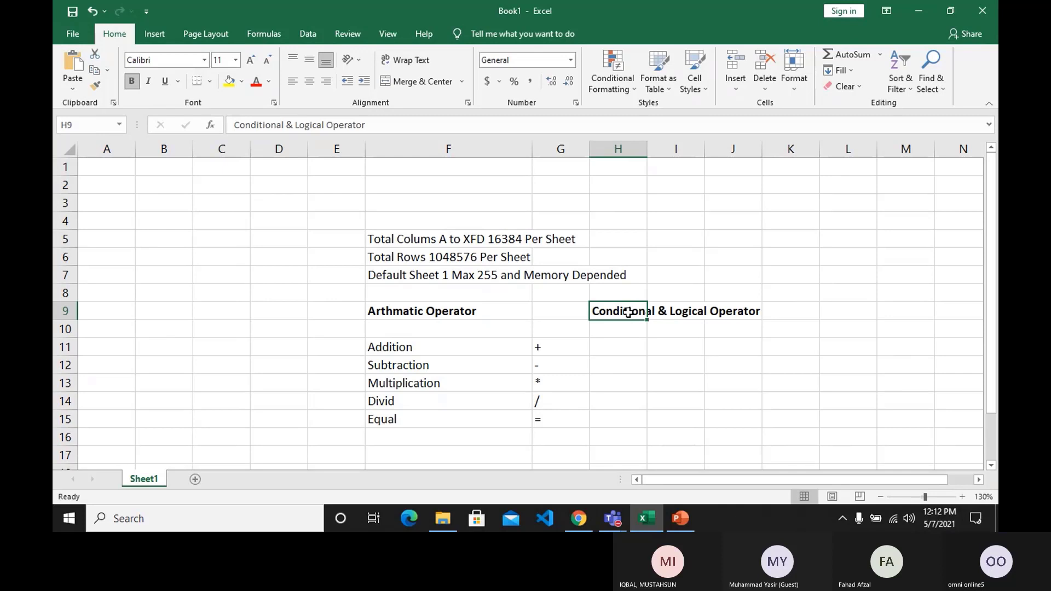
Enter the label "Greater Than" in cell H11 and widen column H so the label fits inside it.
left_click(620, 350)
type("Gre")
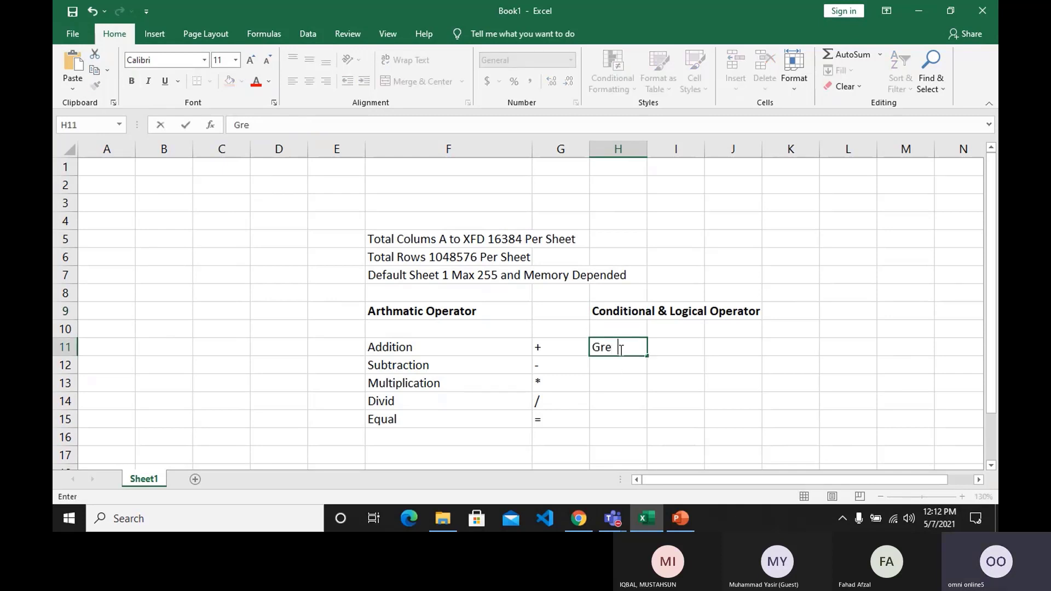
type("ater Than")
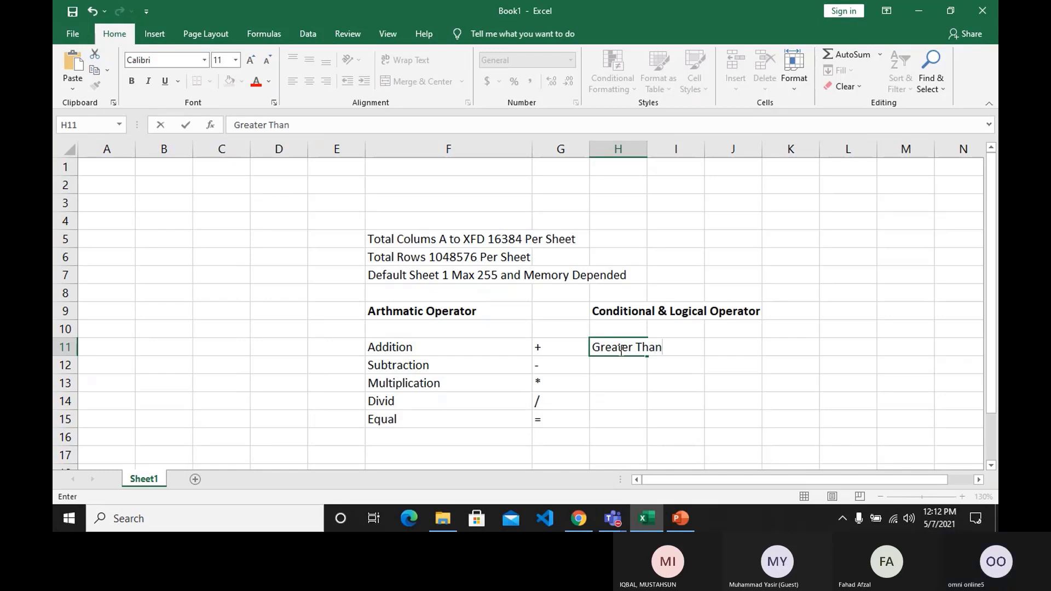
key("Return")
left_click_drag(647, 151, 685, 159)
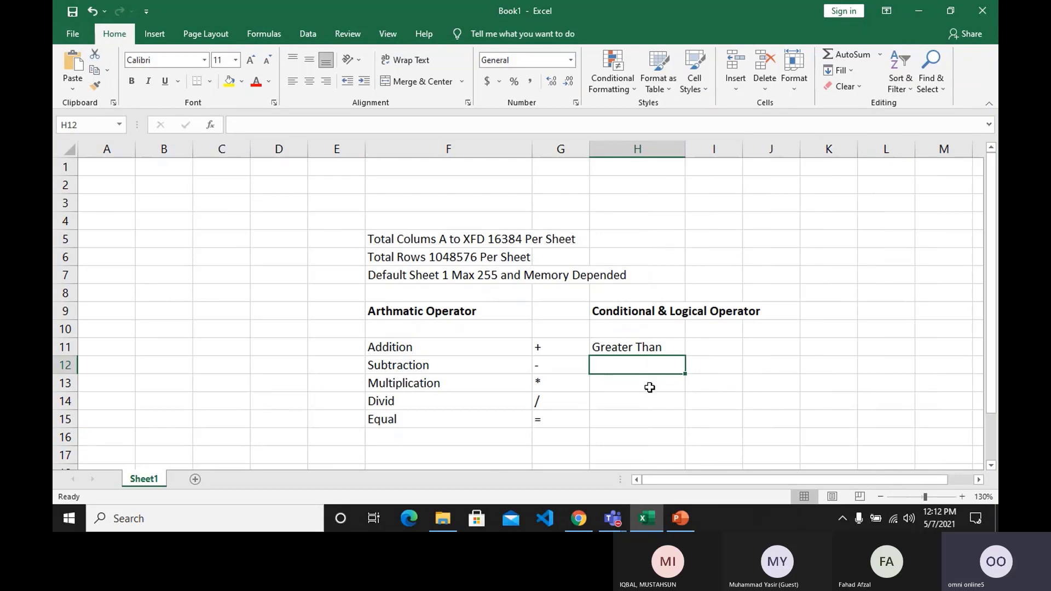
Enter the label "Less Than" in cell H12, directly below the Greater Than label.
type("LEss")
key("BackSpace")
key("BackSpace")
key("BackSpace")
type("e")
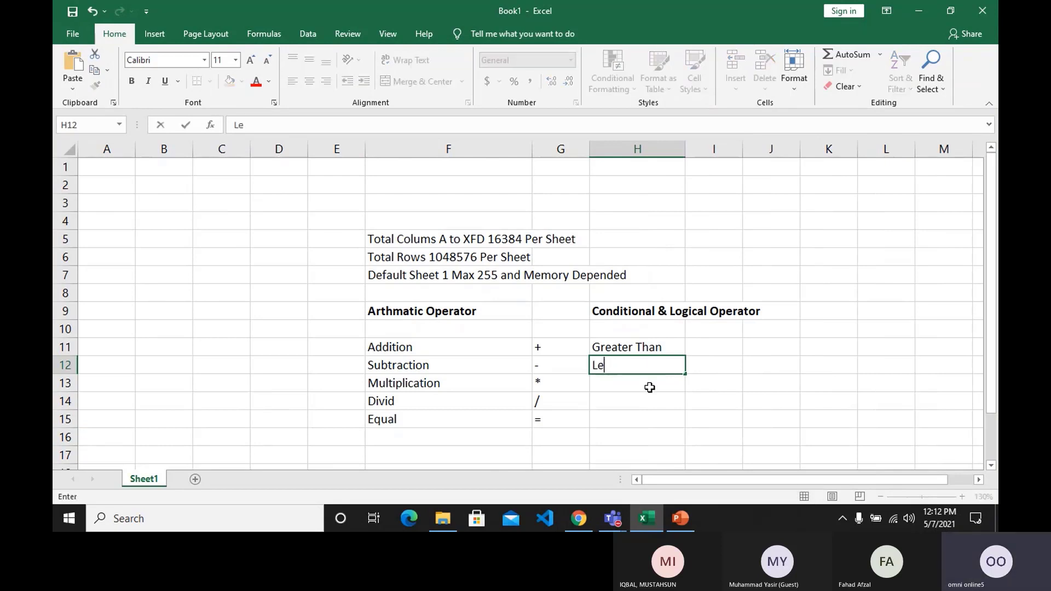
type("ss Than")
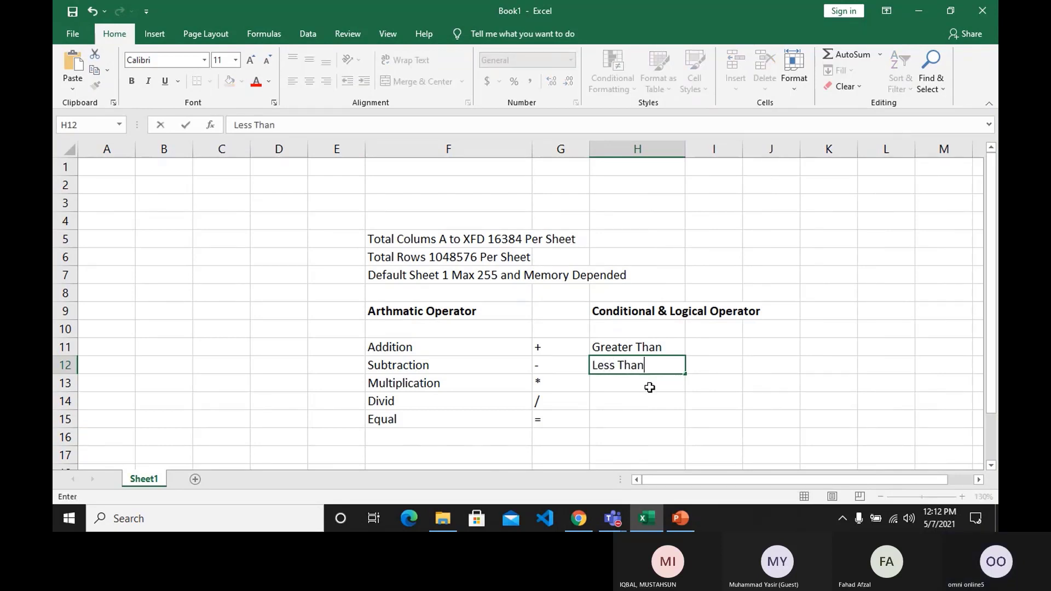
key("Tab")
Enter the symbol ">" in I11 beside Greater Than and "<" in I12 beside Less Than.
key("Up")
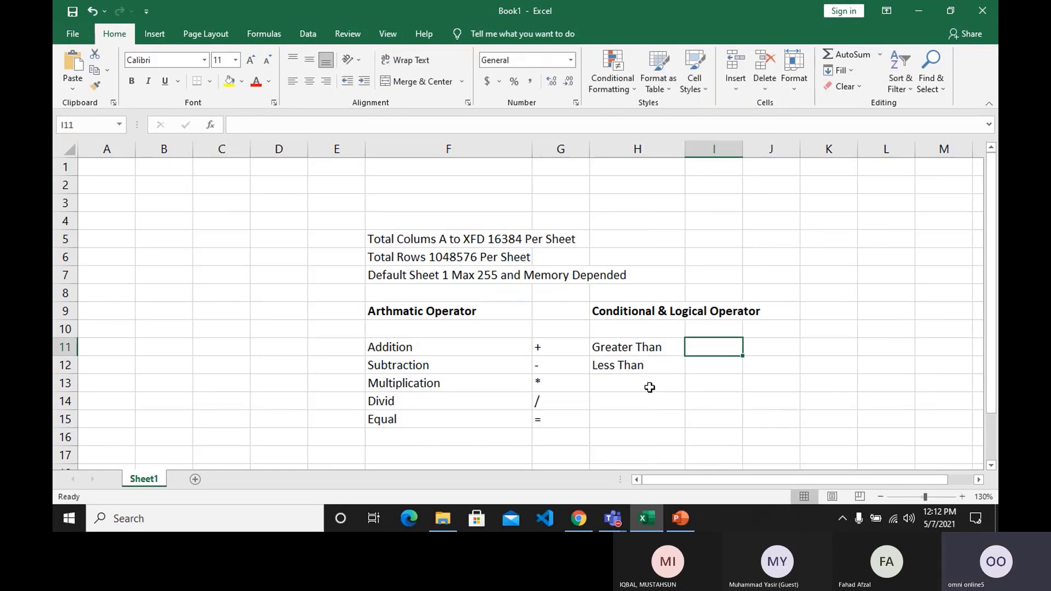
type(">")
key("Return")
type("<")
key("Return")
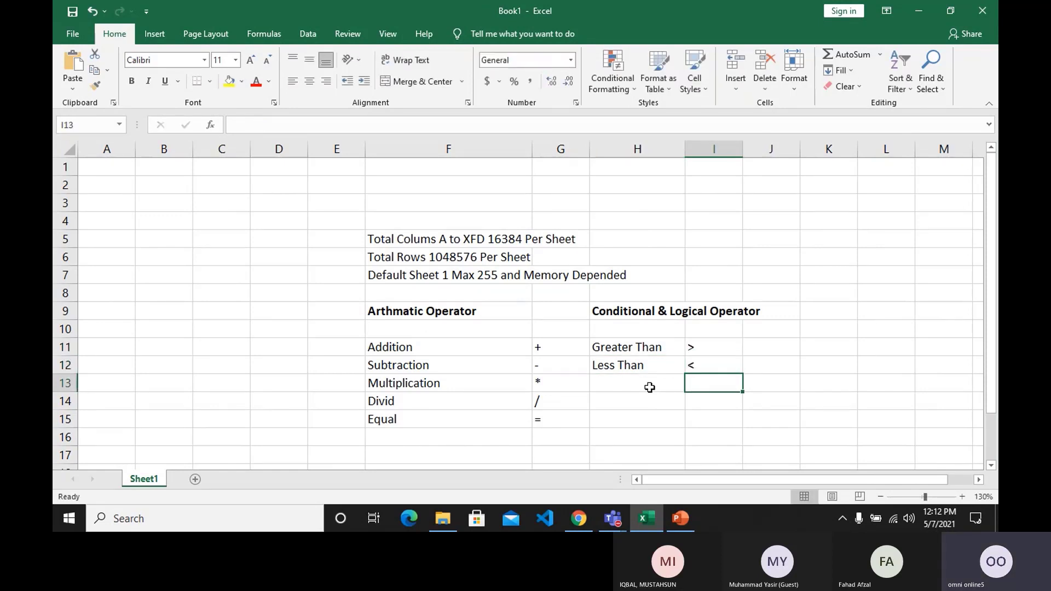
Enter the label "Greater Than Equal" in cell H13 and widen column H to about the width of its heading.
left_click(650, 388)
type("Greater ")
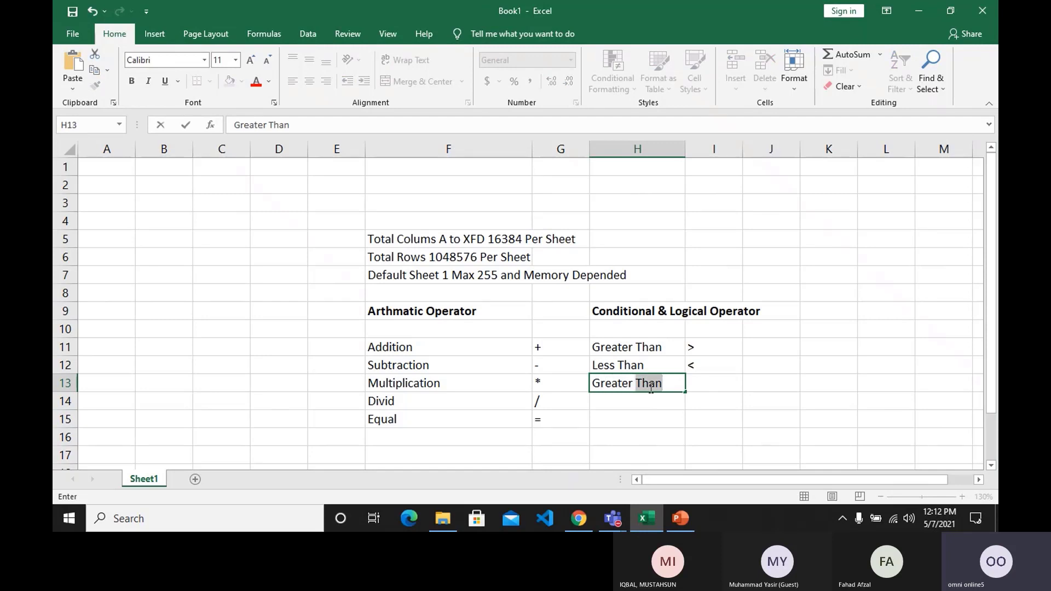
type("Than Equal")
key("Return")
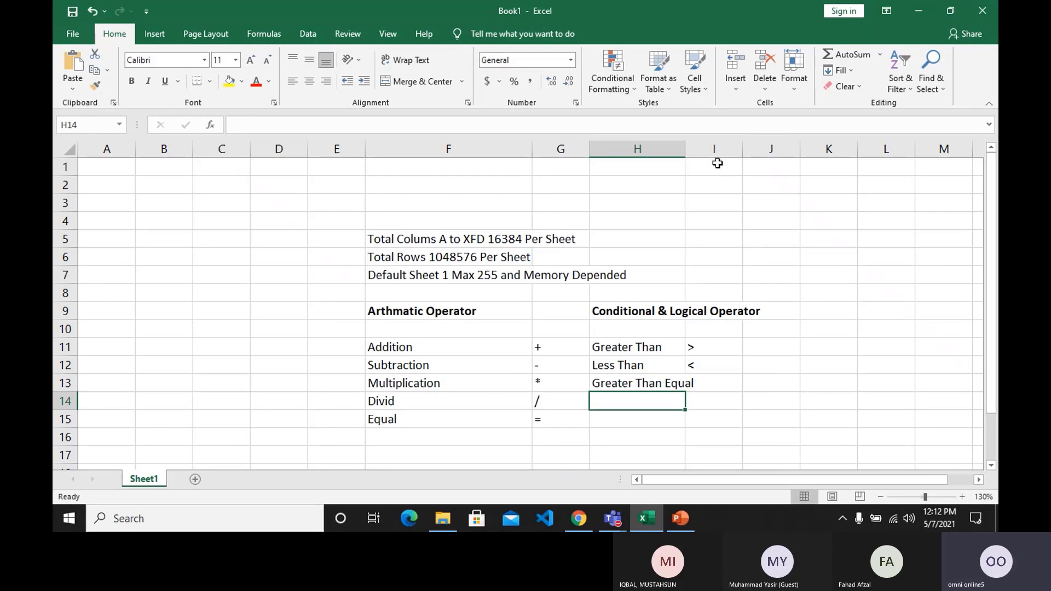
left_click_drag(685, 149, 758, 151)
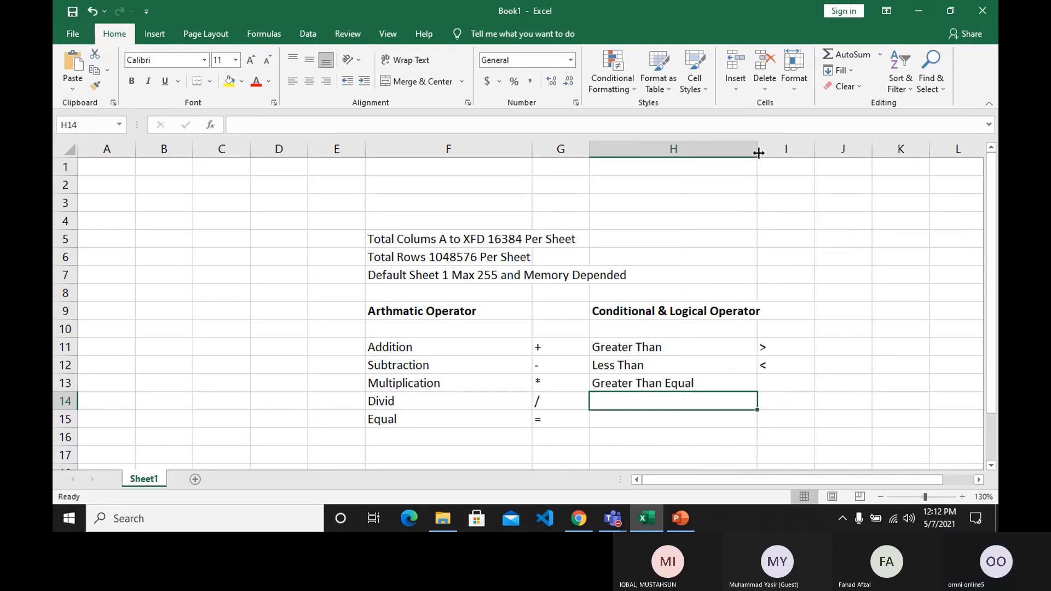
Enter the symbol ">=" in cell I13 beside the Greater Than Equal label.
left_click(781, 386)
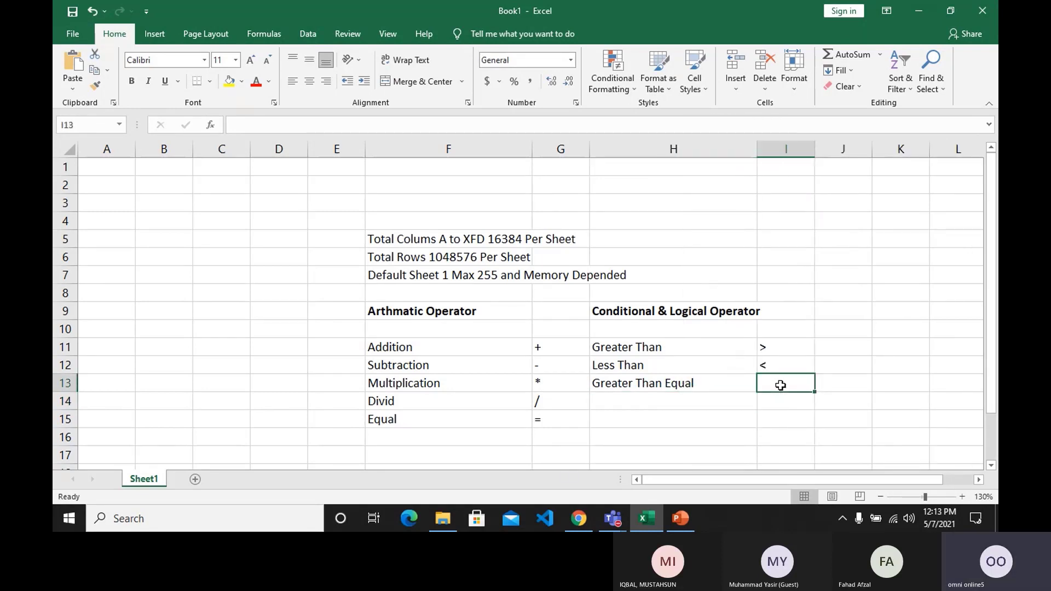
type(">=")
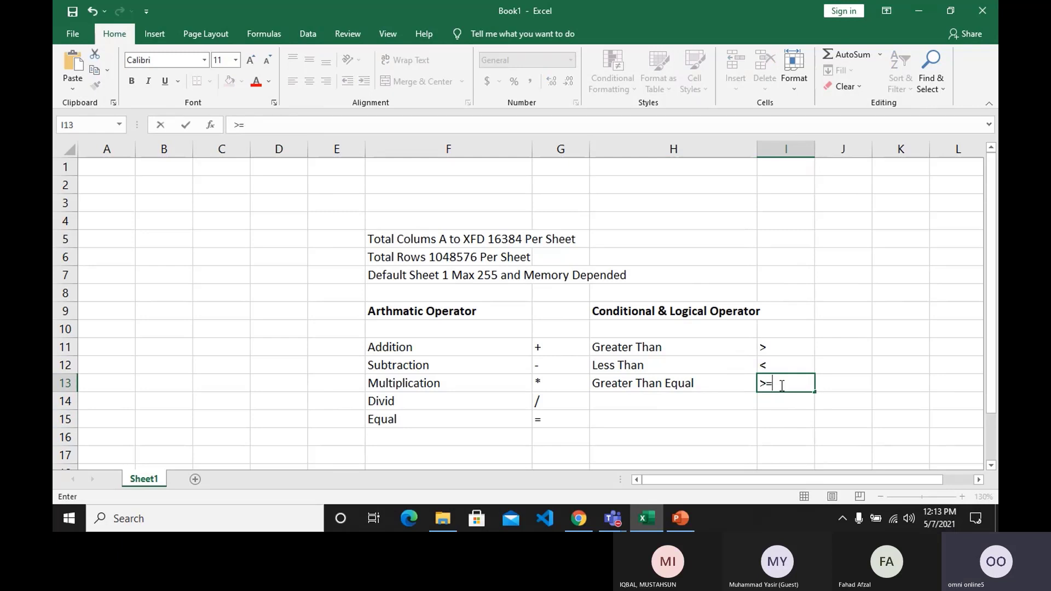
key("Return")
Enter the label "Less Than Equal" in cell H14 and its symbol "<=" in I14.
key("Left")
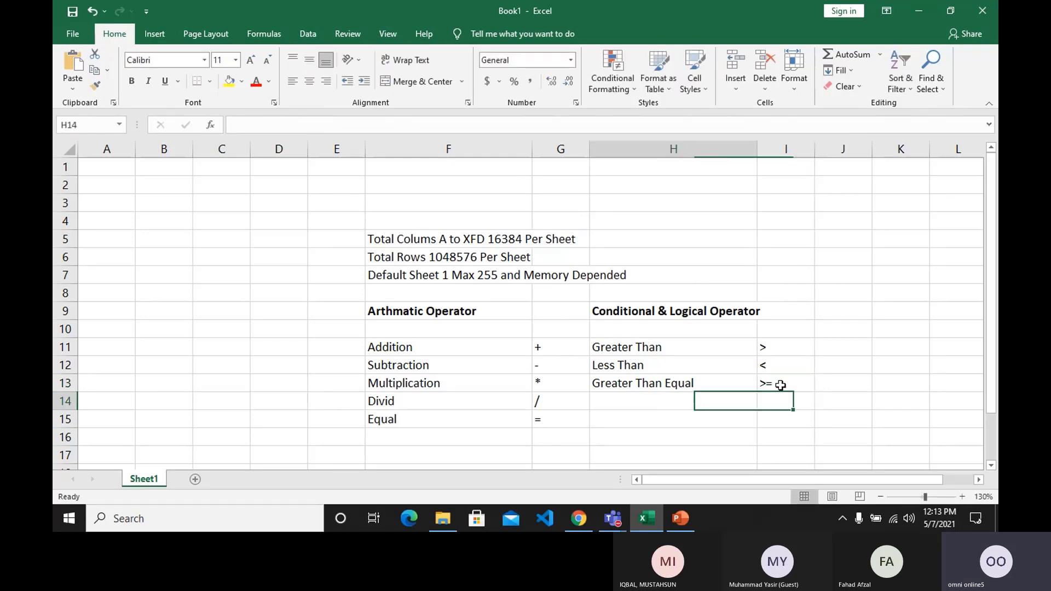
type("Less ")
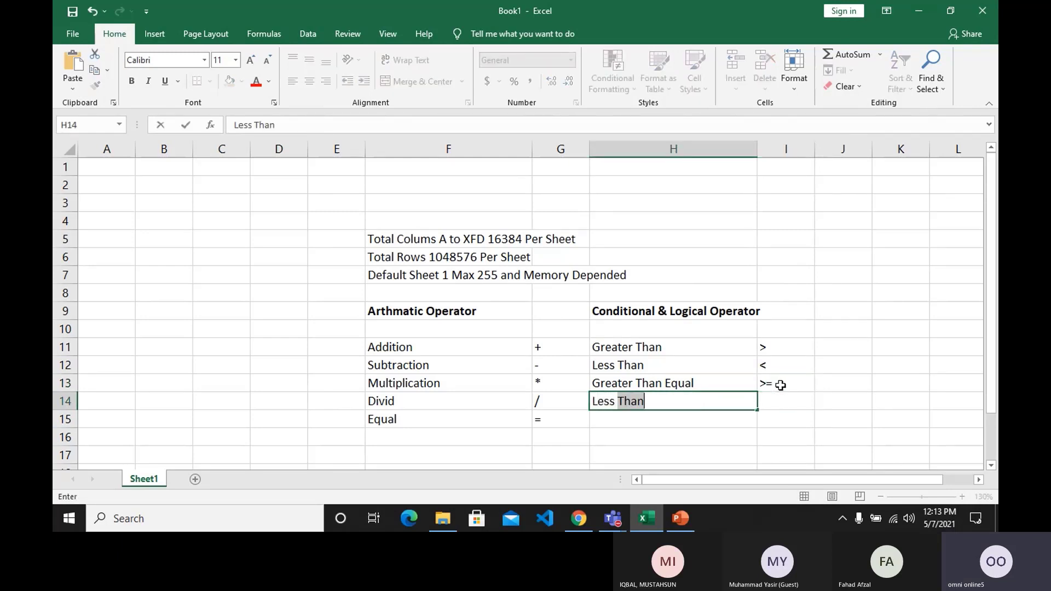
type("Thank=")
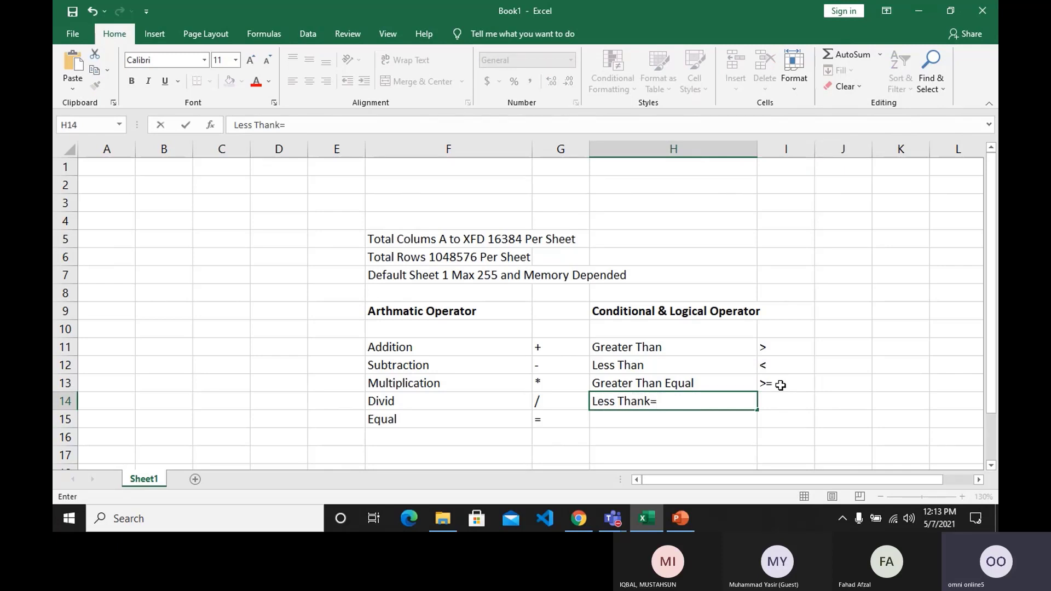
key("BackSpace")
key("BackSpace")
type("Eq")
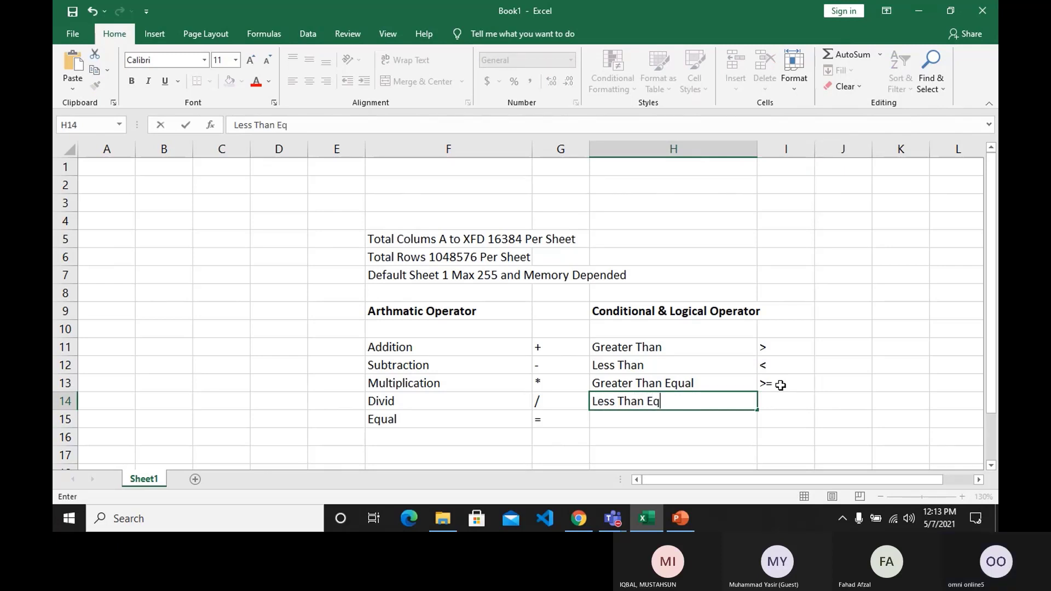
type("ual")
key("Right")
type("<")
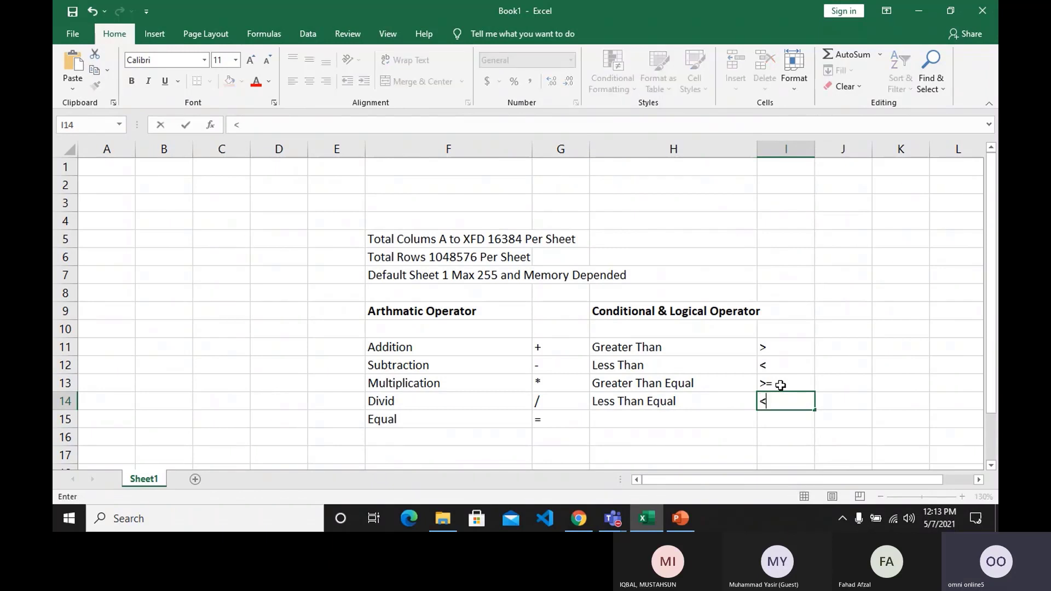
type("=")
key("Return")
Enter the label "Not Equal" in cell H15 and its symbol "<>" in I15.
key("Left")
type("N")
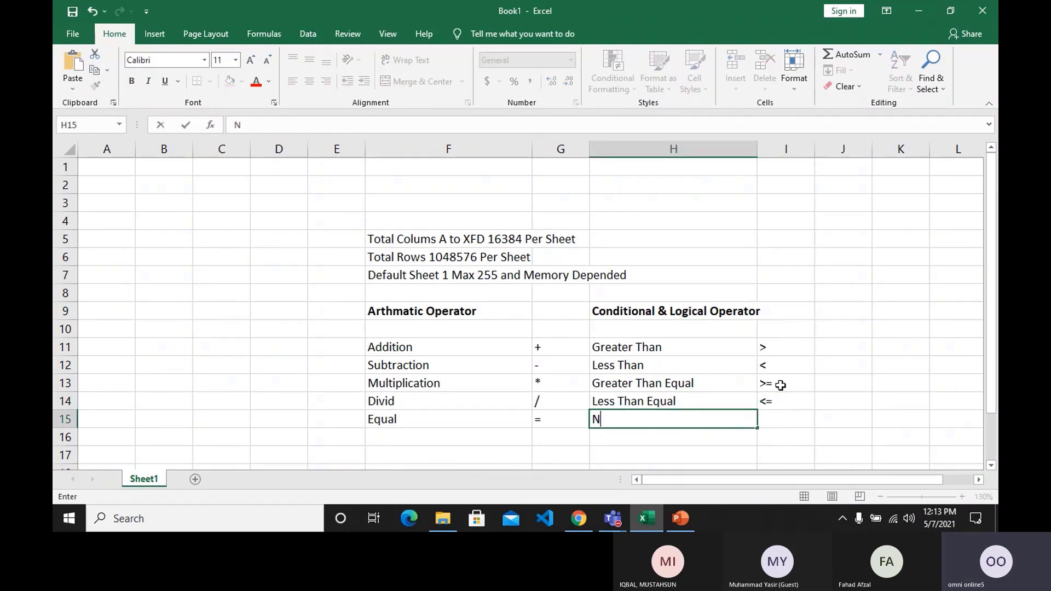
type("ot Equal")
key("Right")
type("<>")
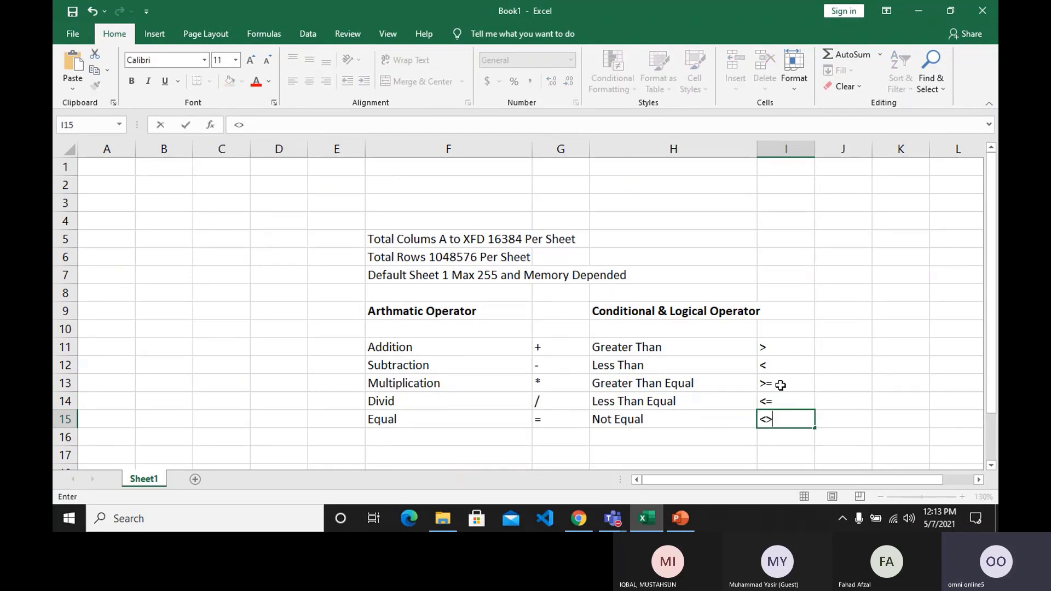
key("Return")
key("Left")
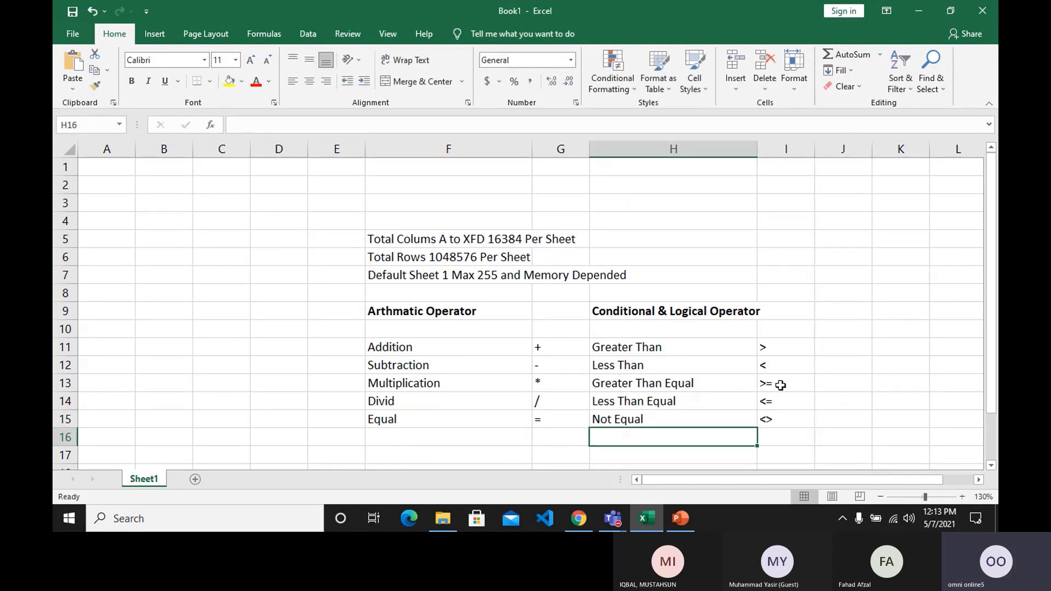
Enter the sample numbers 56, 87, 56, 98 and 45 down cells C17 to C21, below the operator lists.
scroll(655, 390, "down", 1)
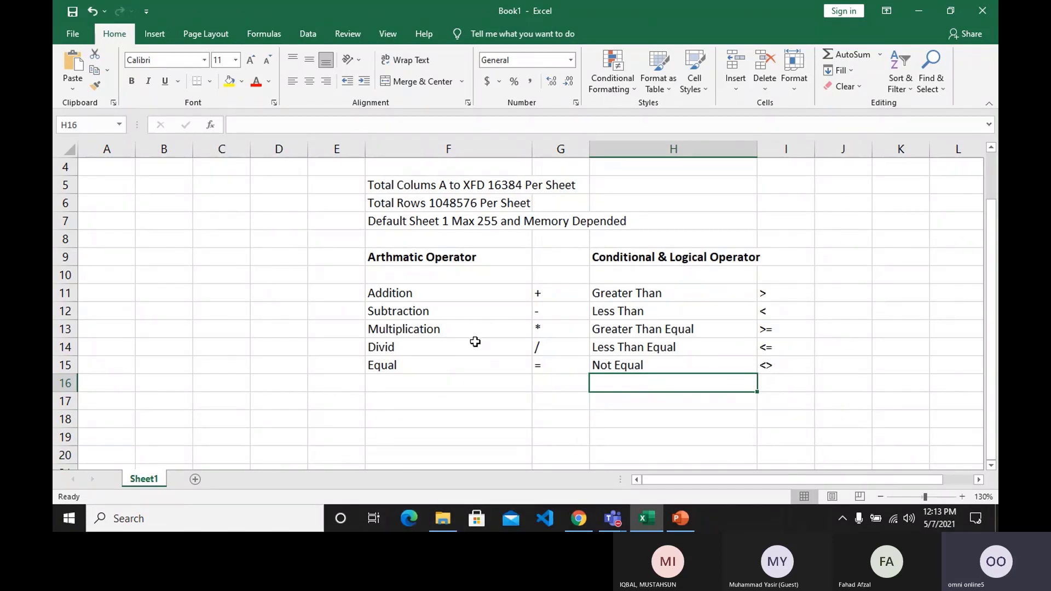
scroll(467, 362, "down", 1)
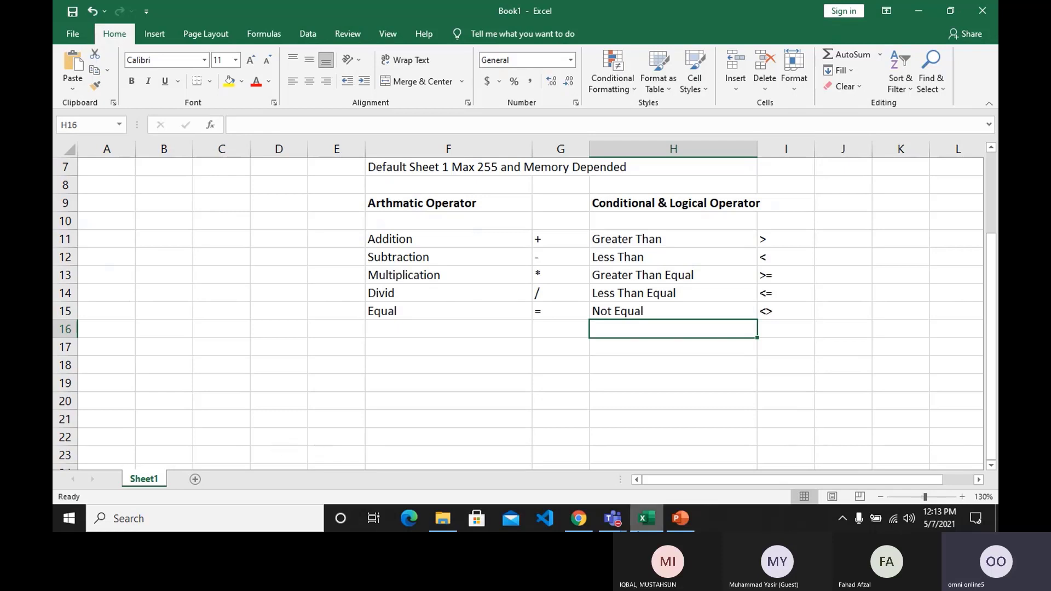
left_click(228, 354)
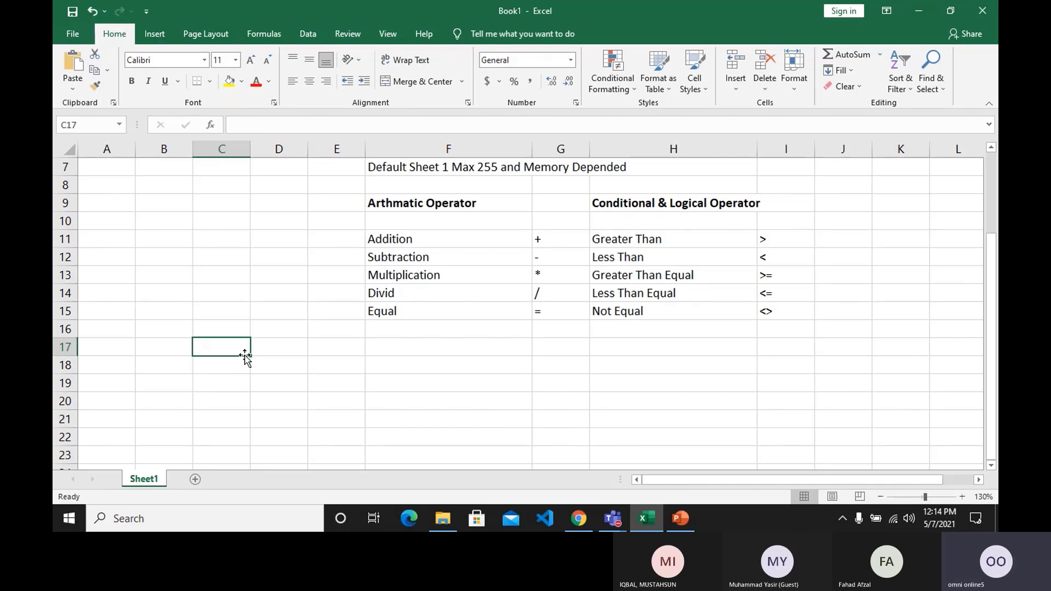
type("56")
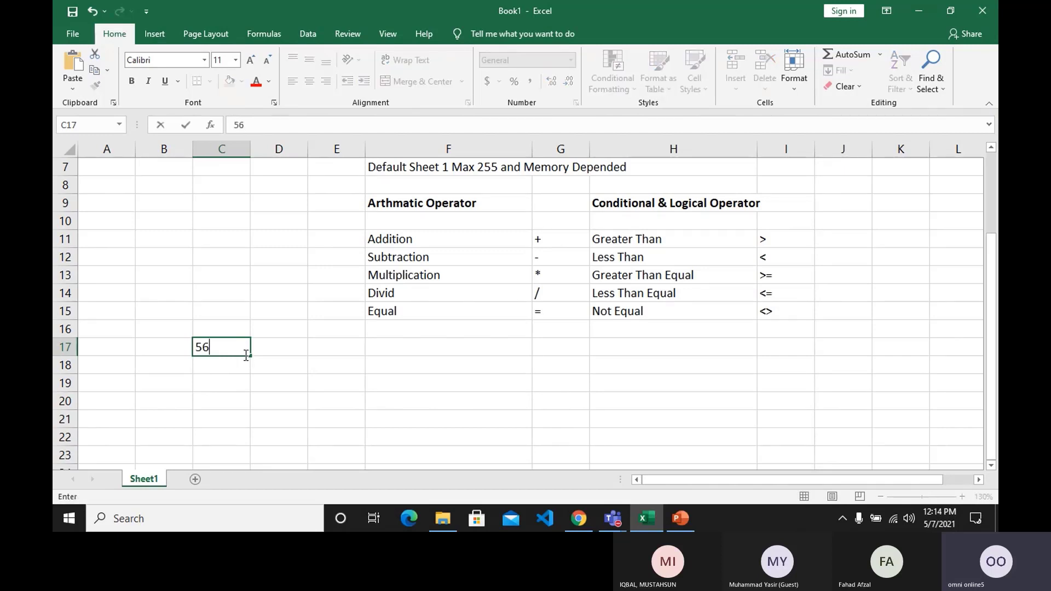
key("Return")
type("87")
key("Return")
type("56")
key("Return")
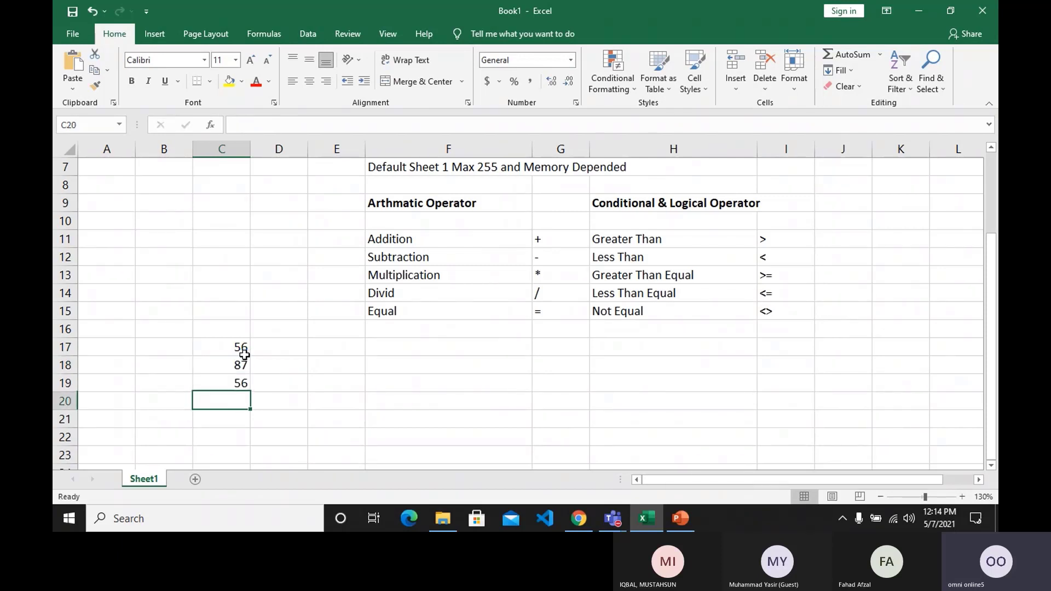
type("98")
key("Return")
type("45")
key("Return")
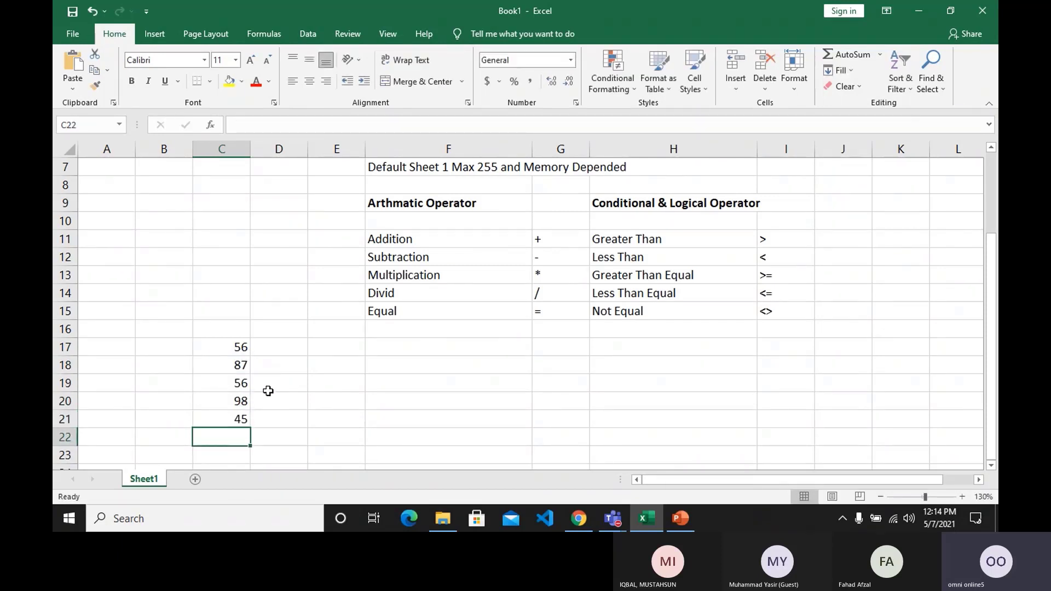
Enter the label "Total" in cell B22, in the row directly below the sample numbers.
scroll(268, 391, "down", 1)
left_click(149, 383)
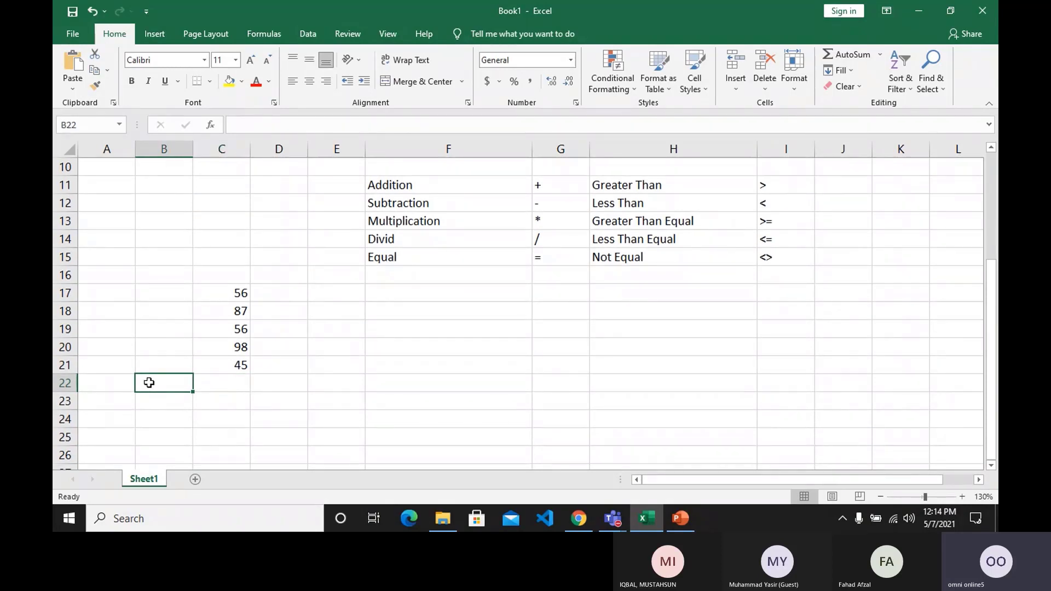
type("Total")
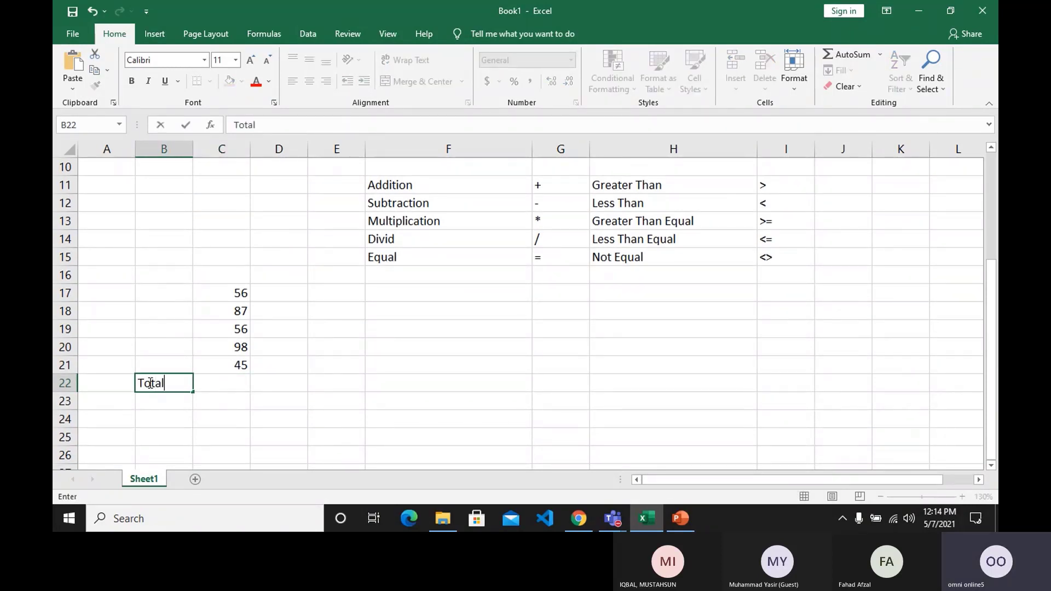
key("Tab")
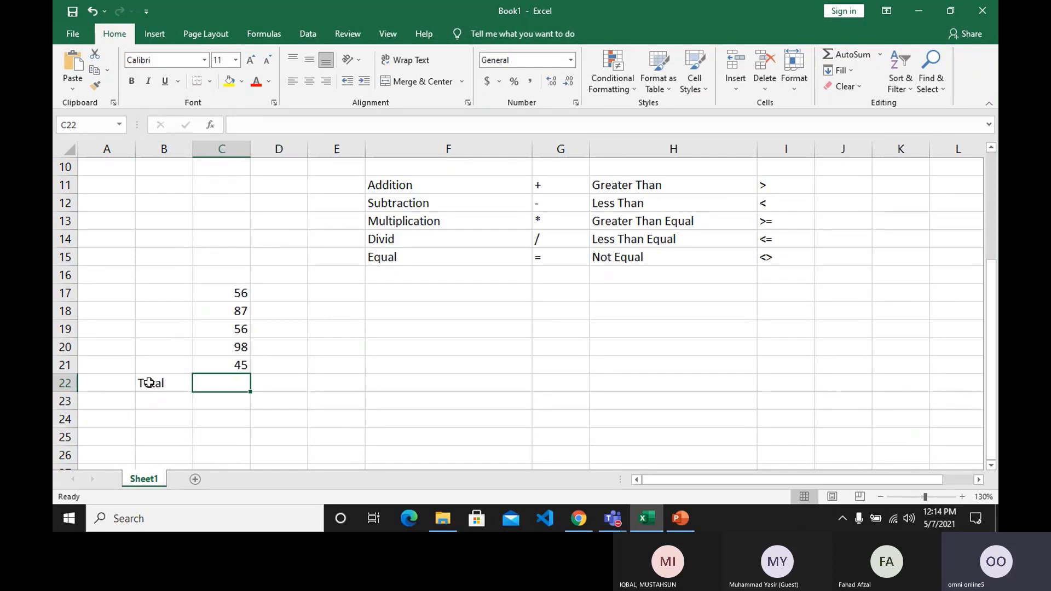
Add up the sample numbers in cell C22 with the typed-value formula =56+87+56+98+45.
left_click(295, 382)
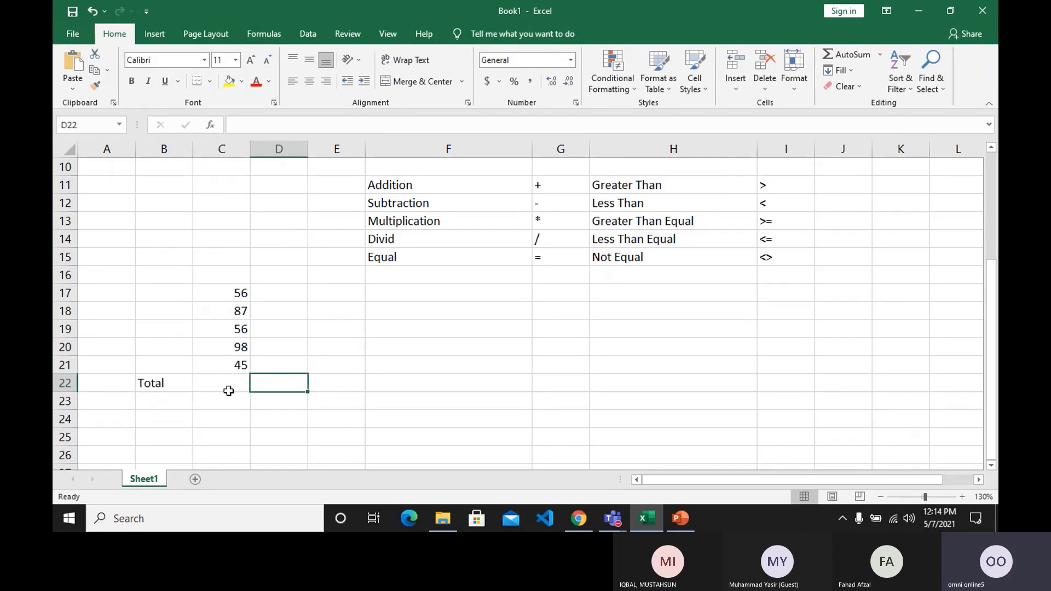
left_click(229, 390)
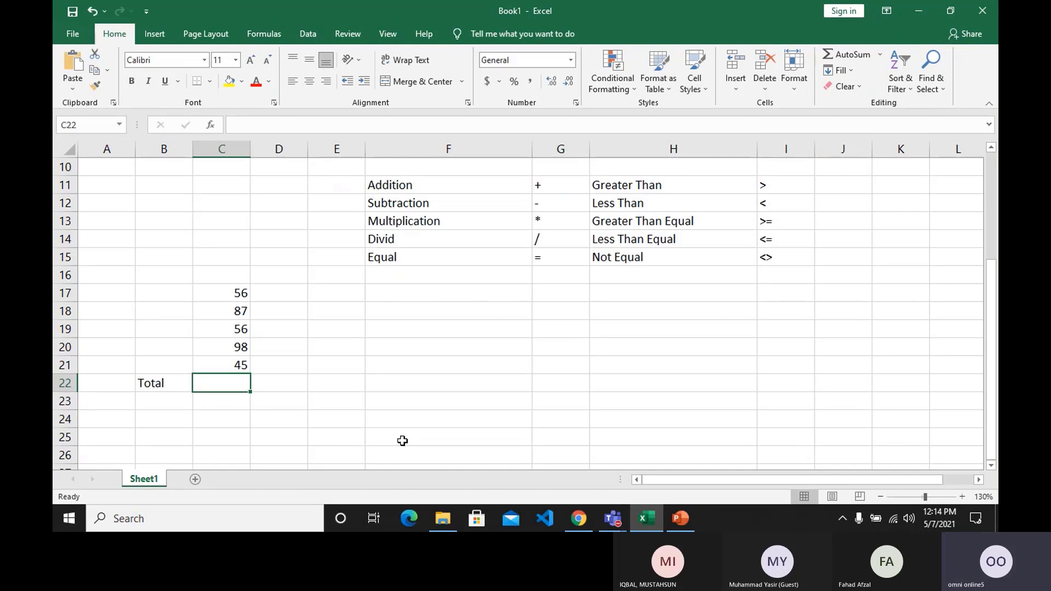
type("=")
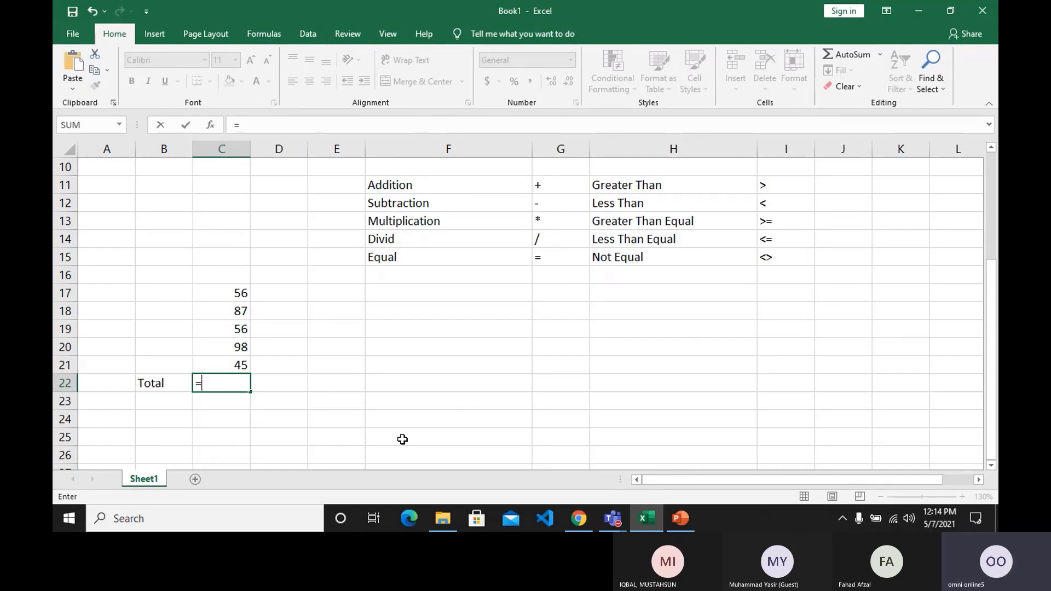
type("56+87+56")
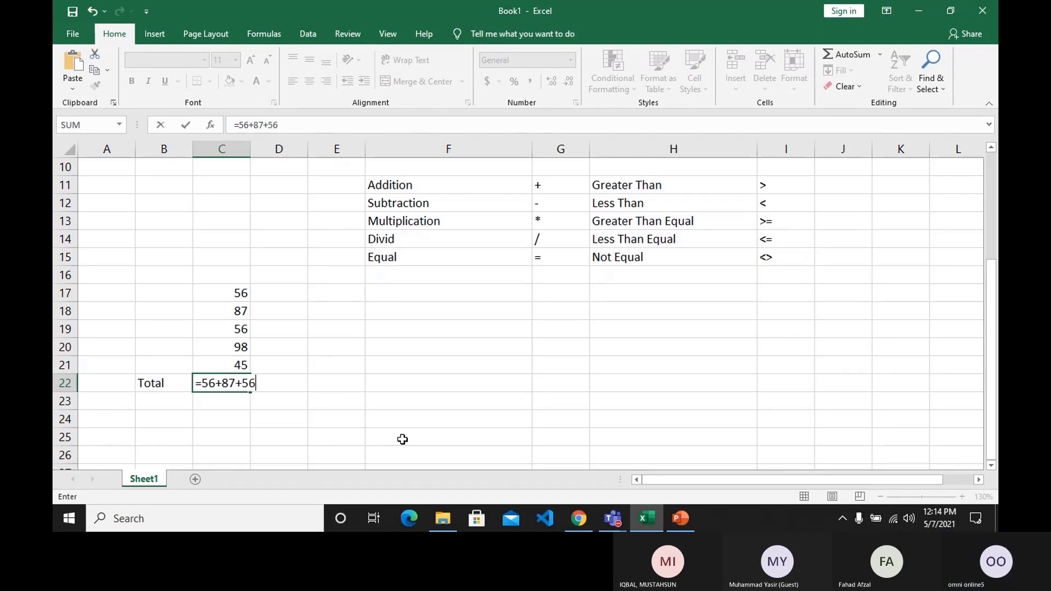
type("+")
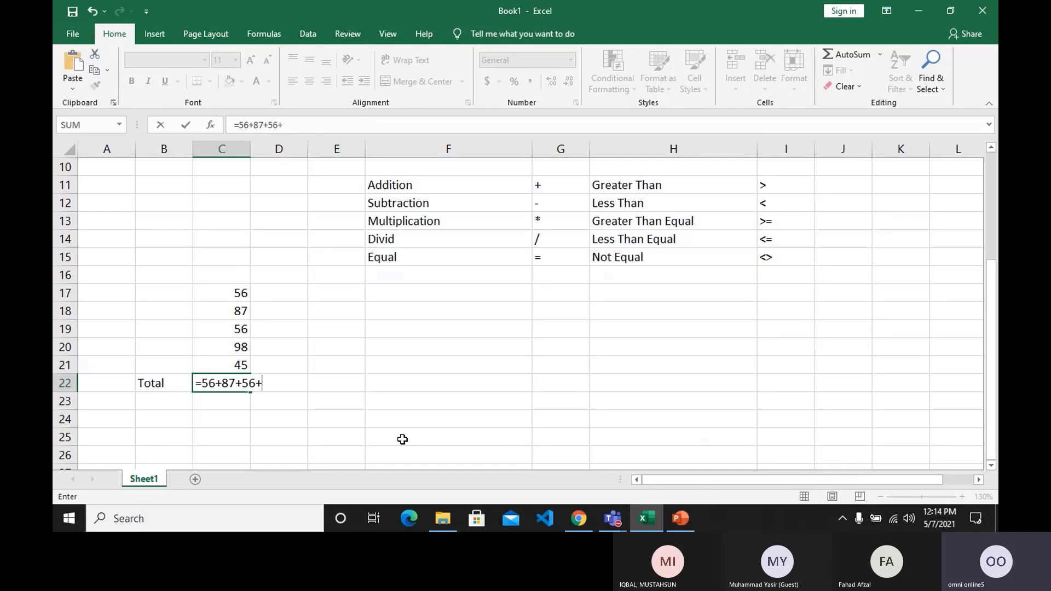
type("98+45")
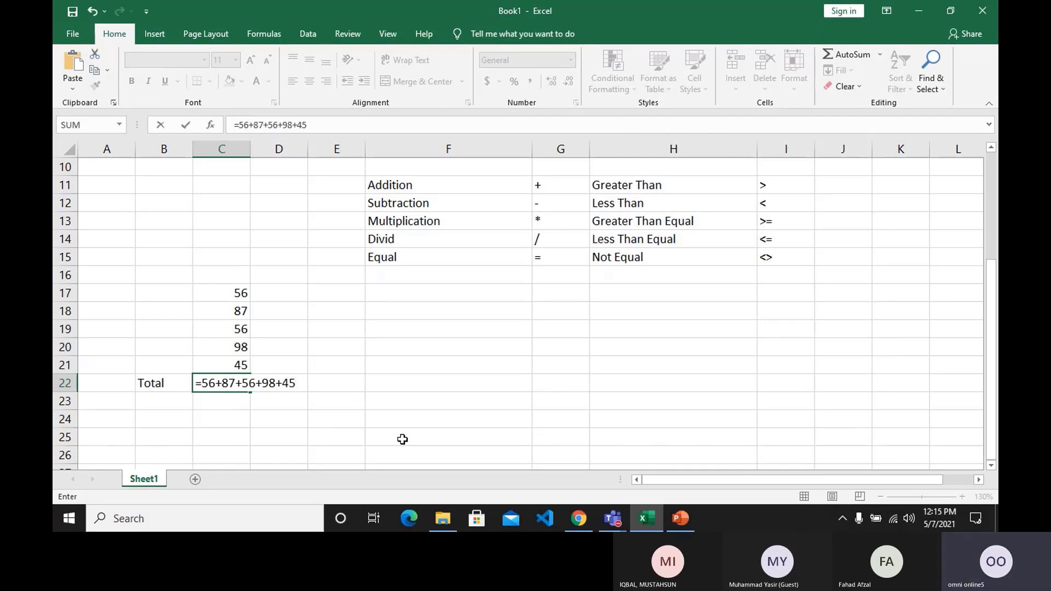
key("Return")
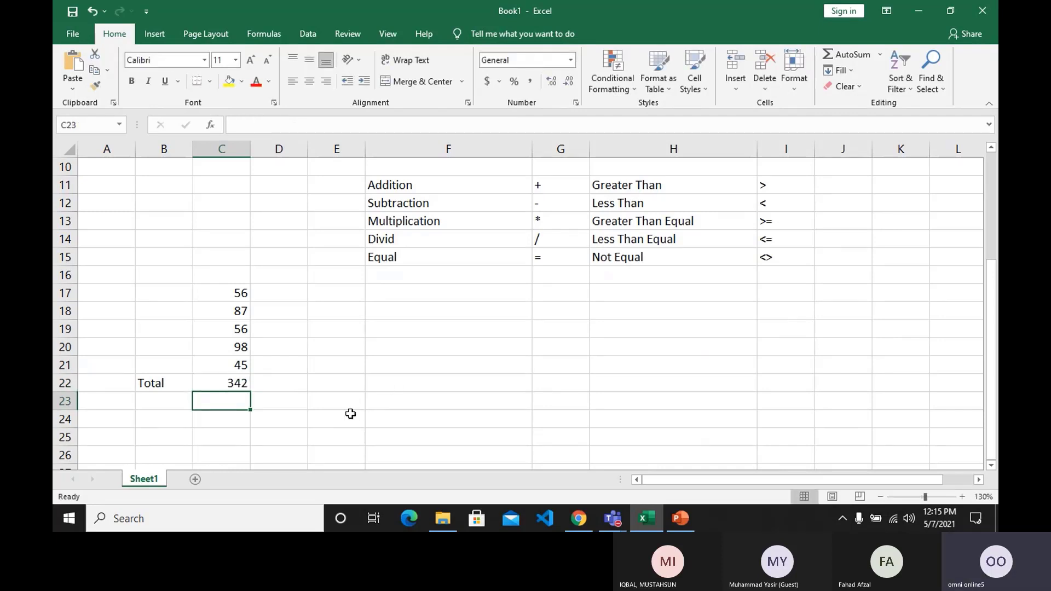
Make the Total label in B22 and its result in C22 bold.
left_click(211, 383)
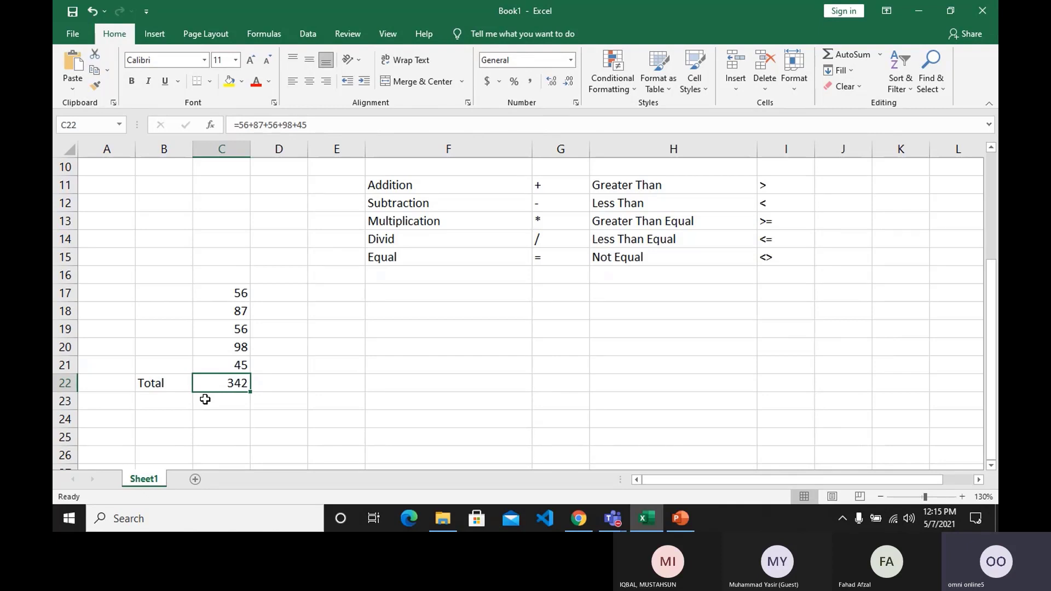
left_click(252, 402)
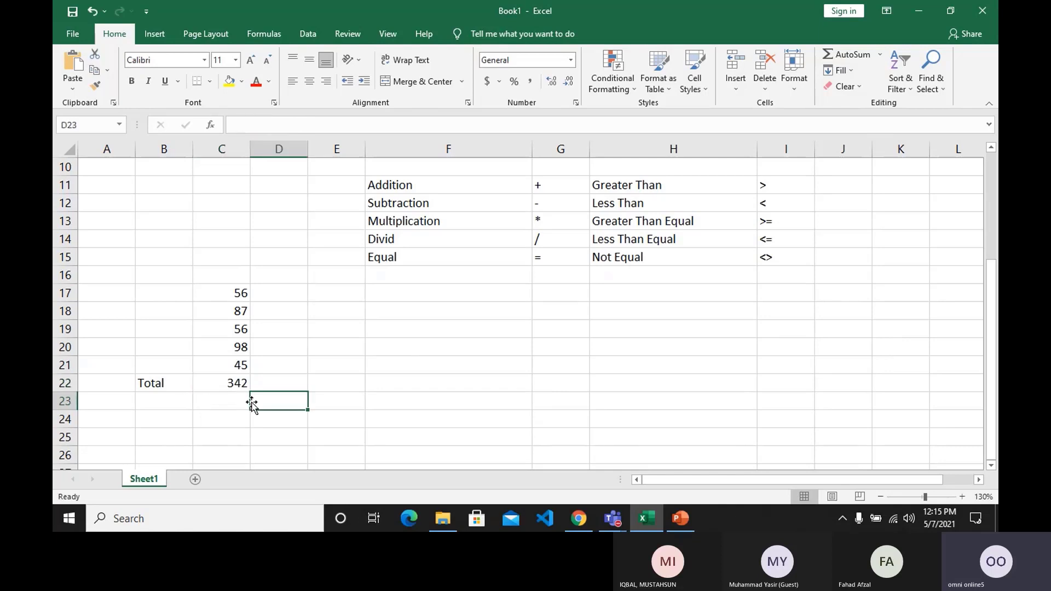
left_click(229, 382)
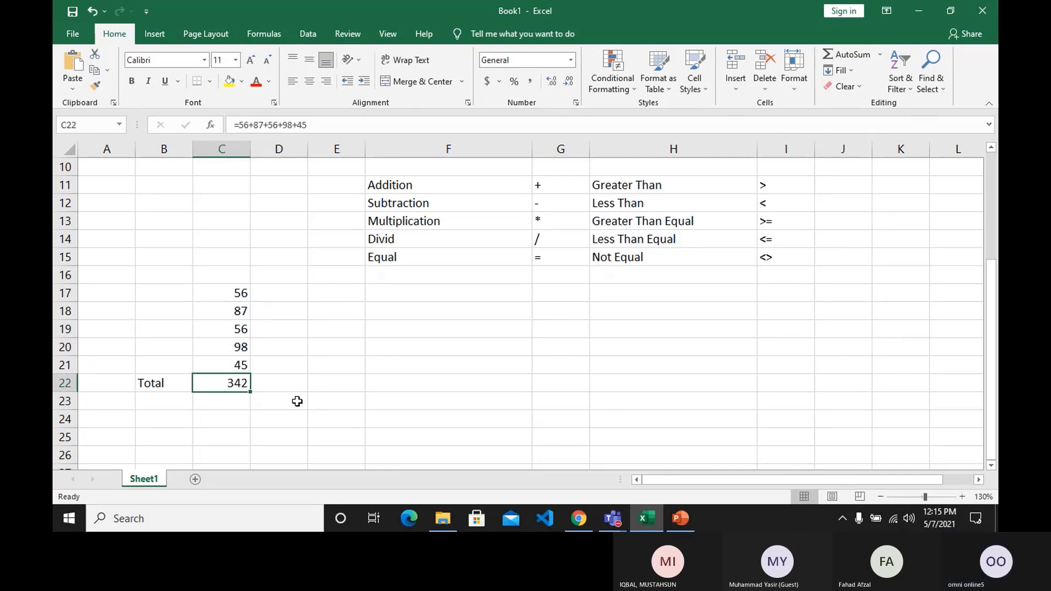
key("shift+Left")
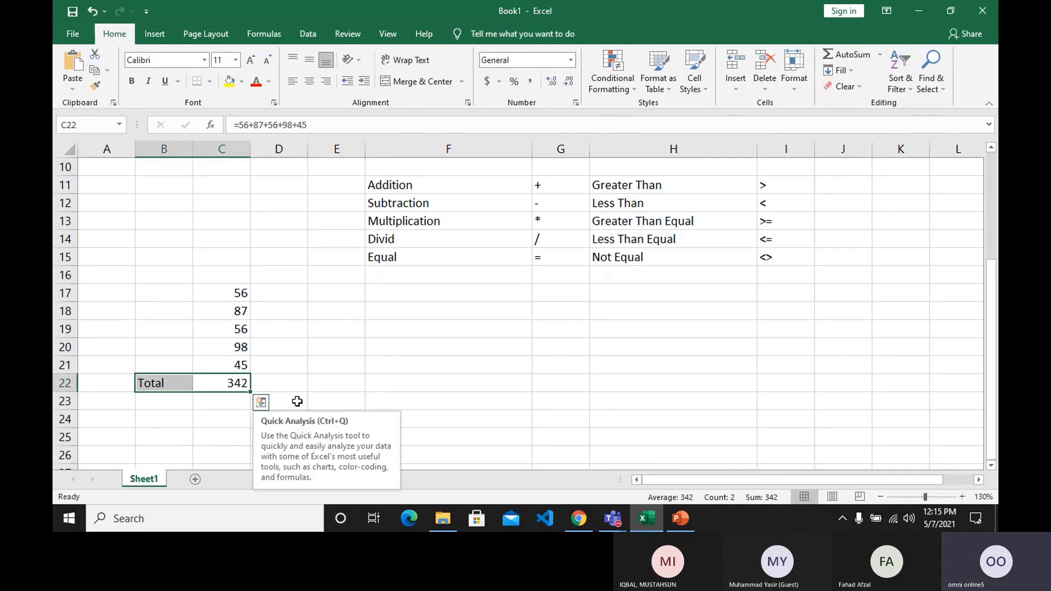
key("ctrl+b")
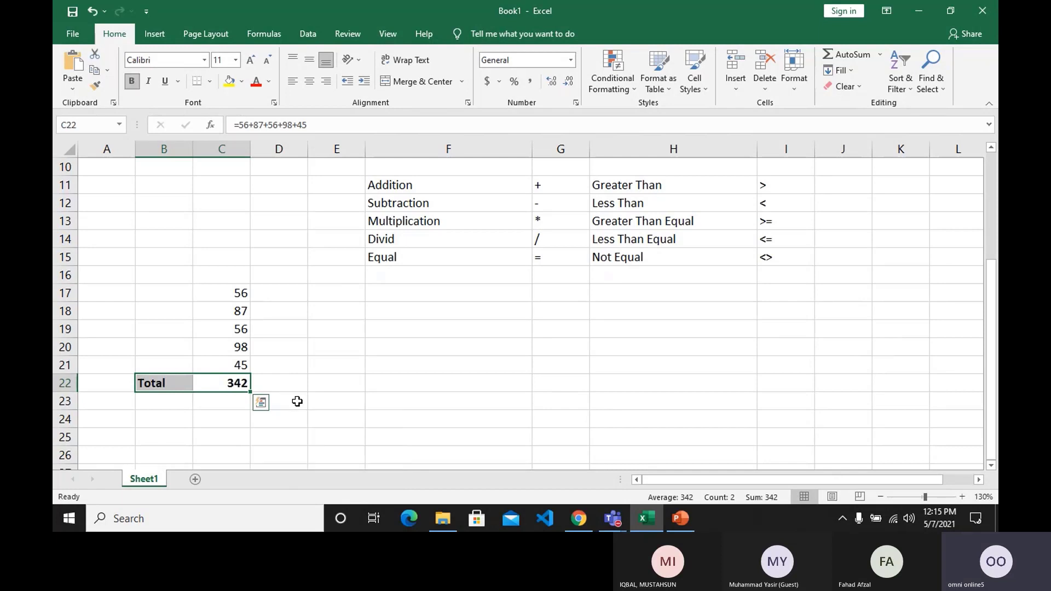
Change the third sample number, in cell C19, to 156.
key("Up")
key("Right")
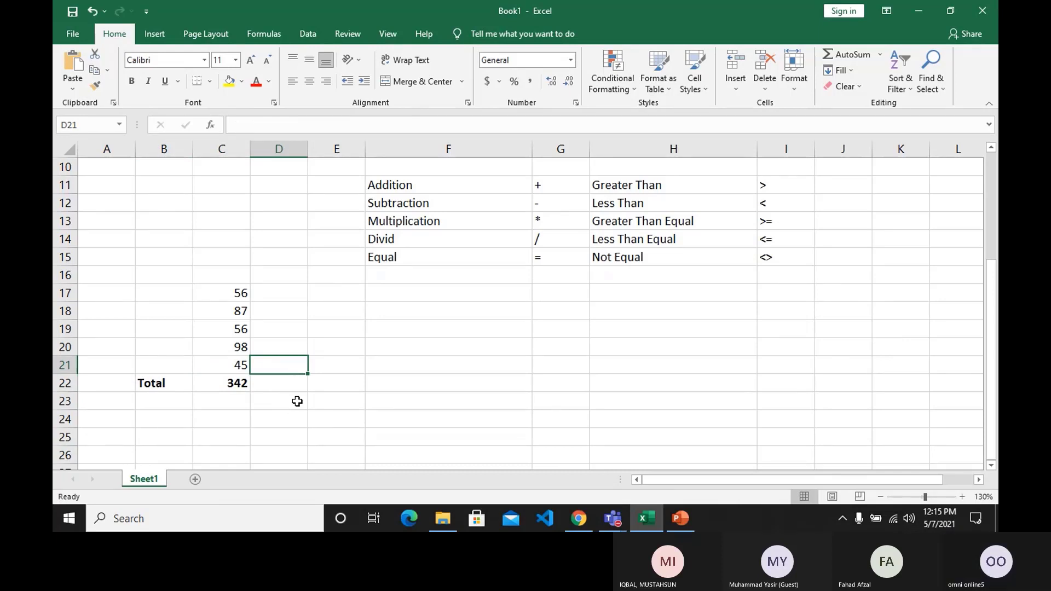
key("Up")
key("Up")
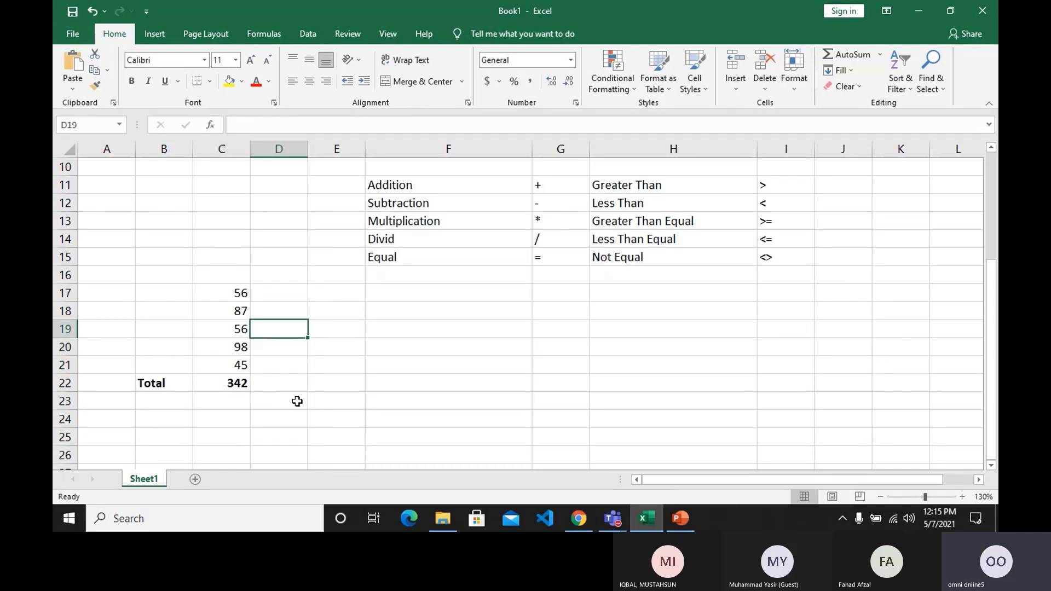
key("Left")
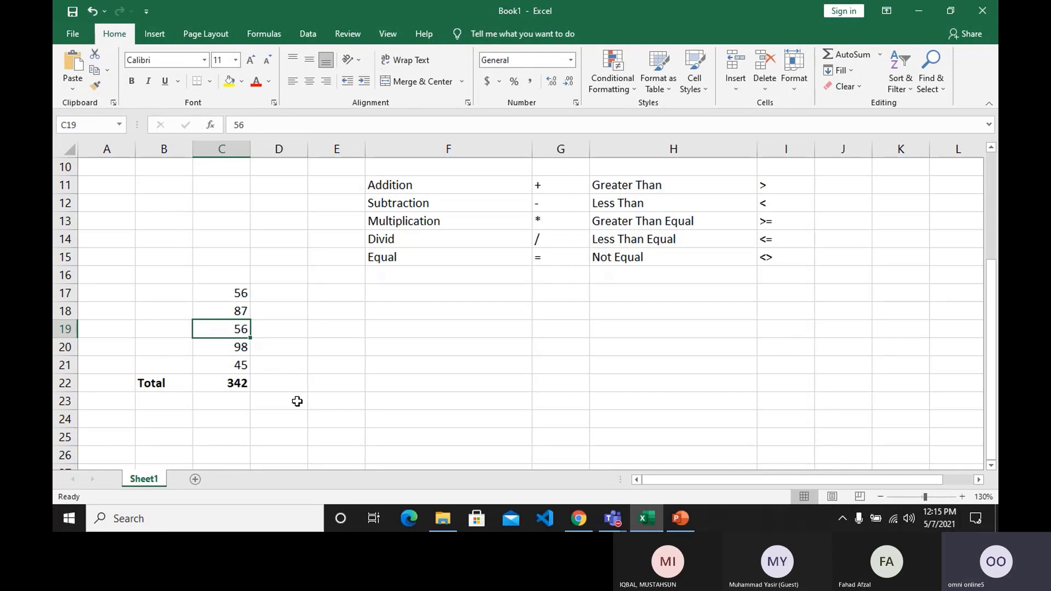
type("156")
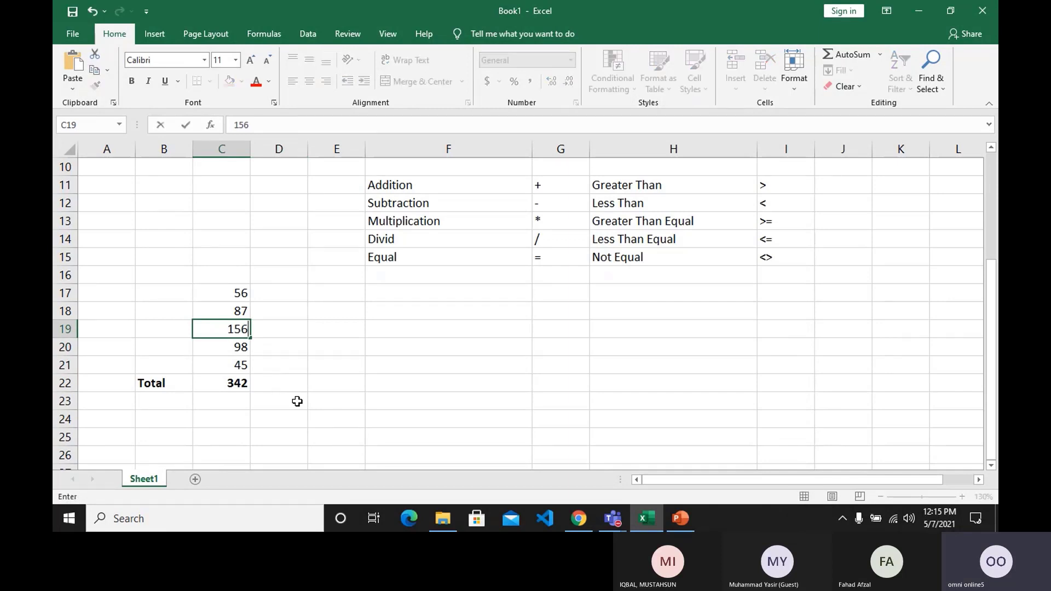
key("Return")
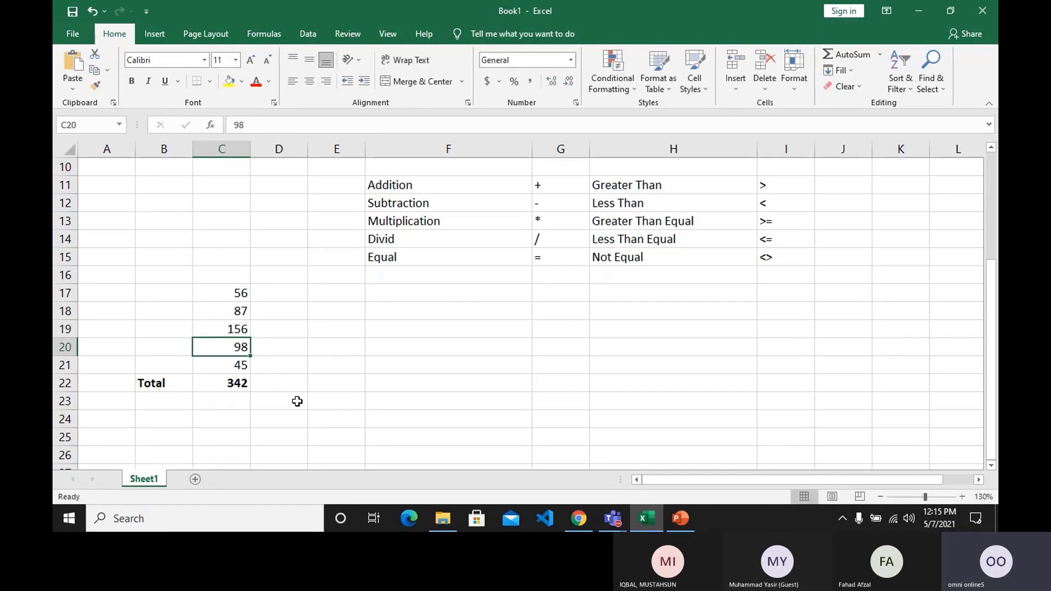
Change the first sample number, in cell C17, to 5.
key("Down")
key("Down")
key("Up")
key("Up")
key("Up")
key("Up")
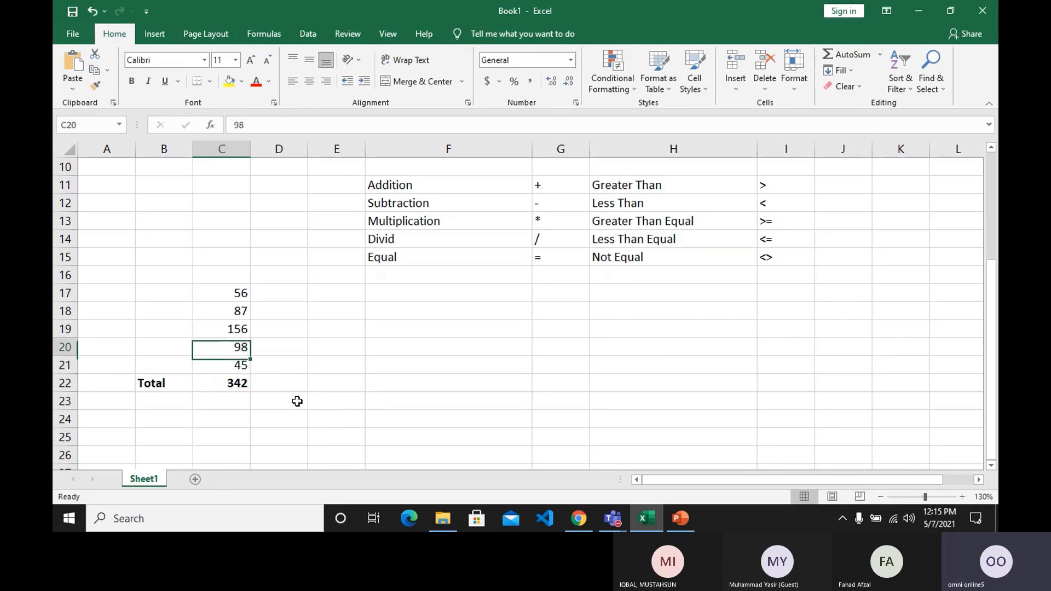
key("Up")
type("5")
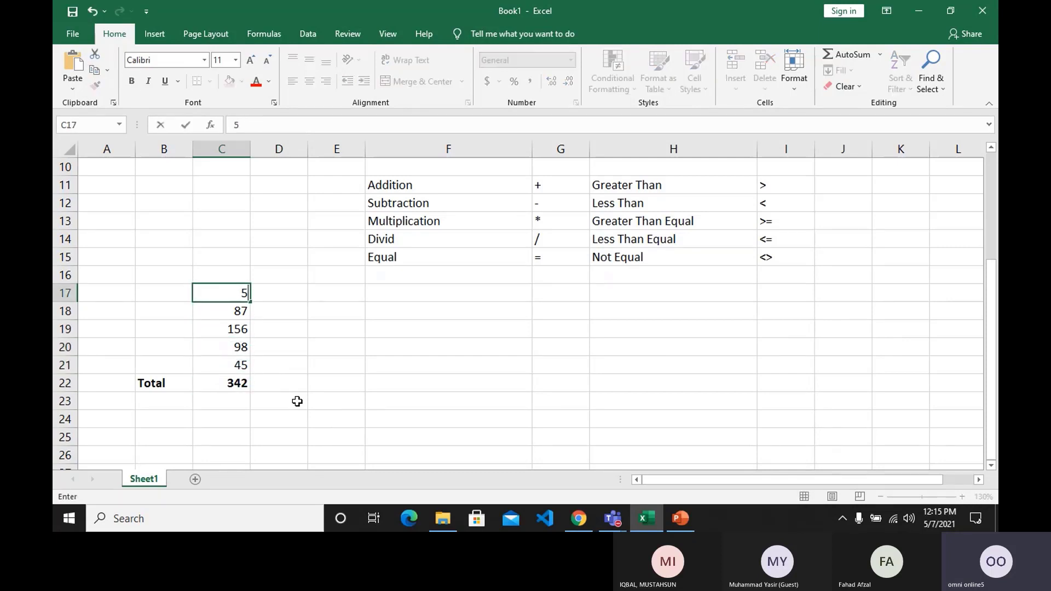
key("Return")
key("Up")
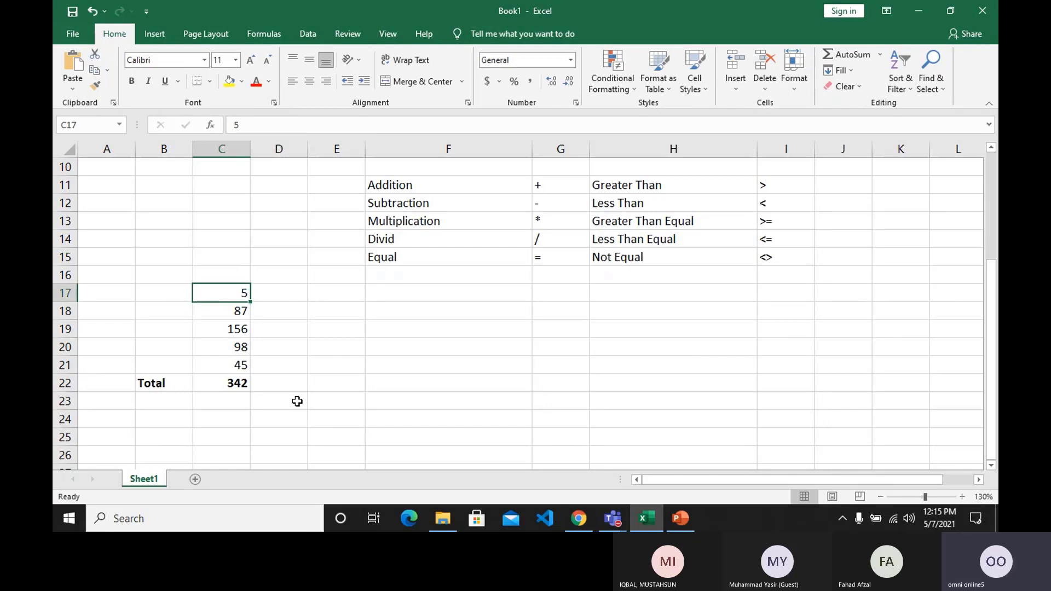
Clear the sample numbers in C17 to C21 and inspect the typed-value formula behind the total in C22.
key("shift+Down")
key("shift+Down")
key("shift+Down")
key("shift+Down")
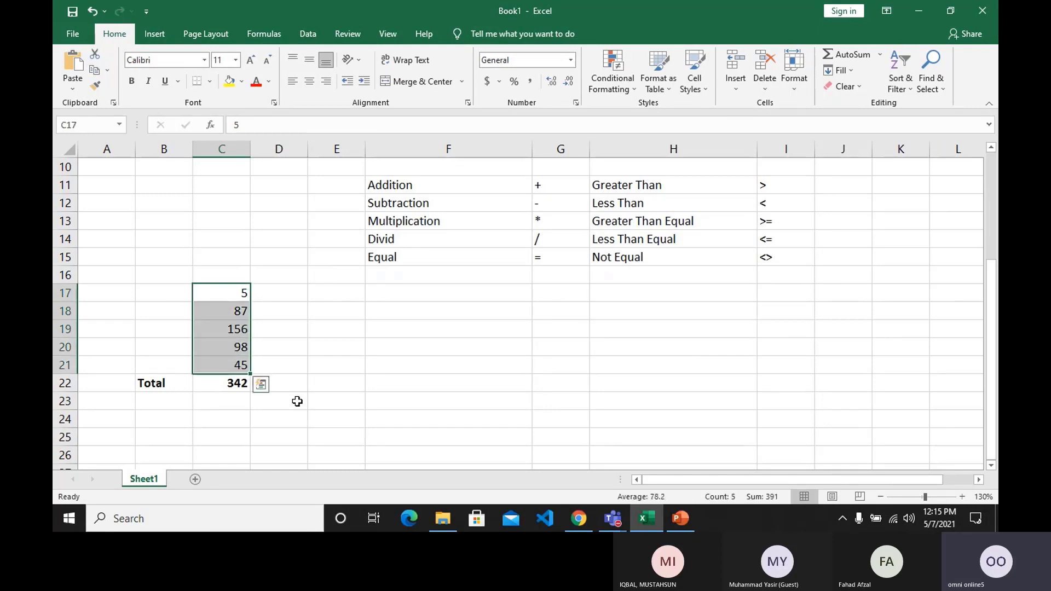
key("Delete")
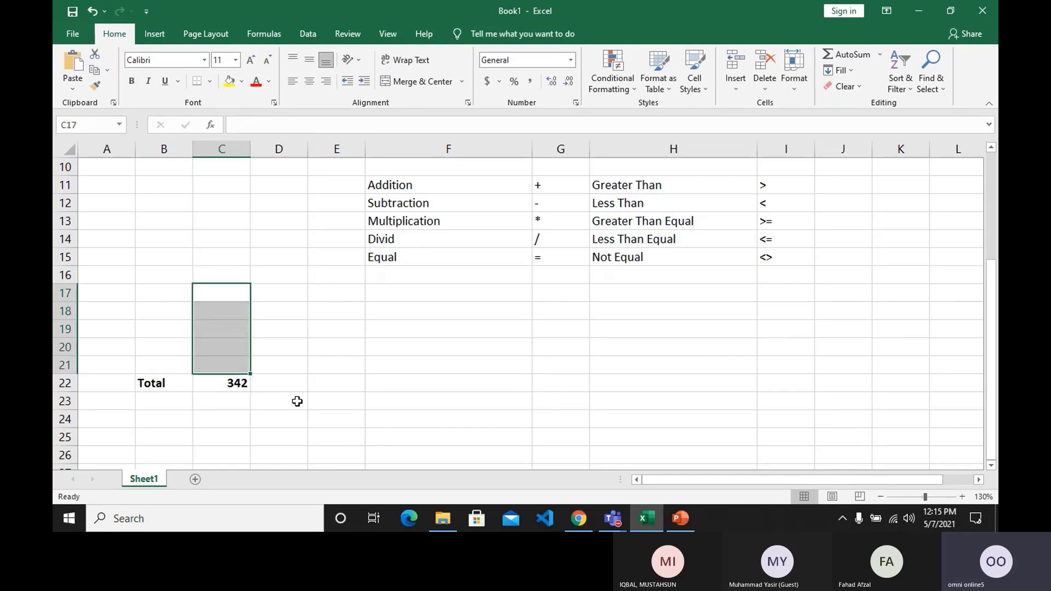
left_click(297, 402)
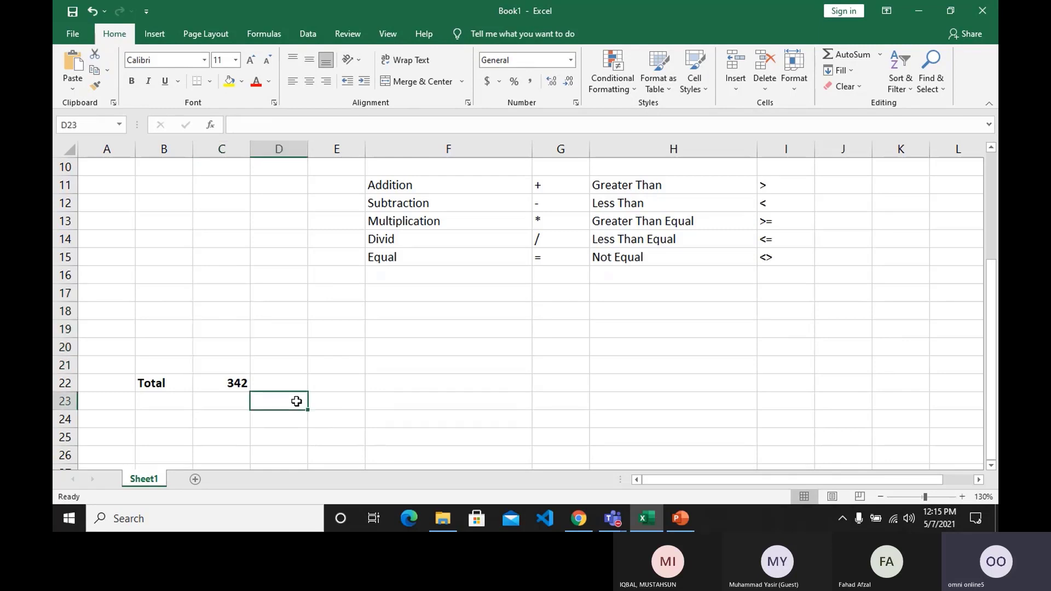
left_click(231, 382)
double_click(232, 381)
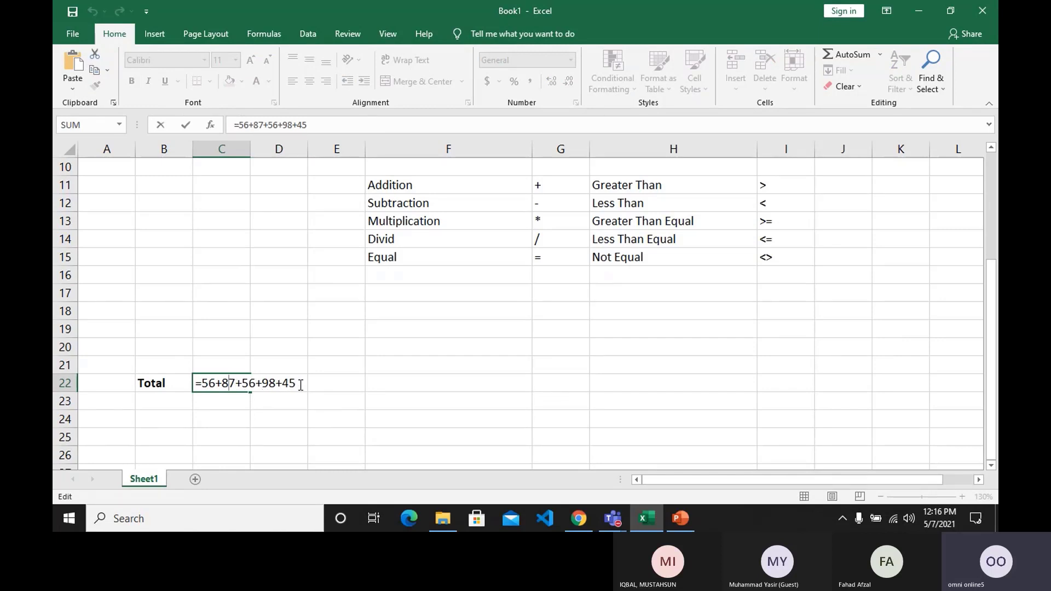
key("Return")
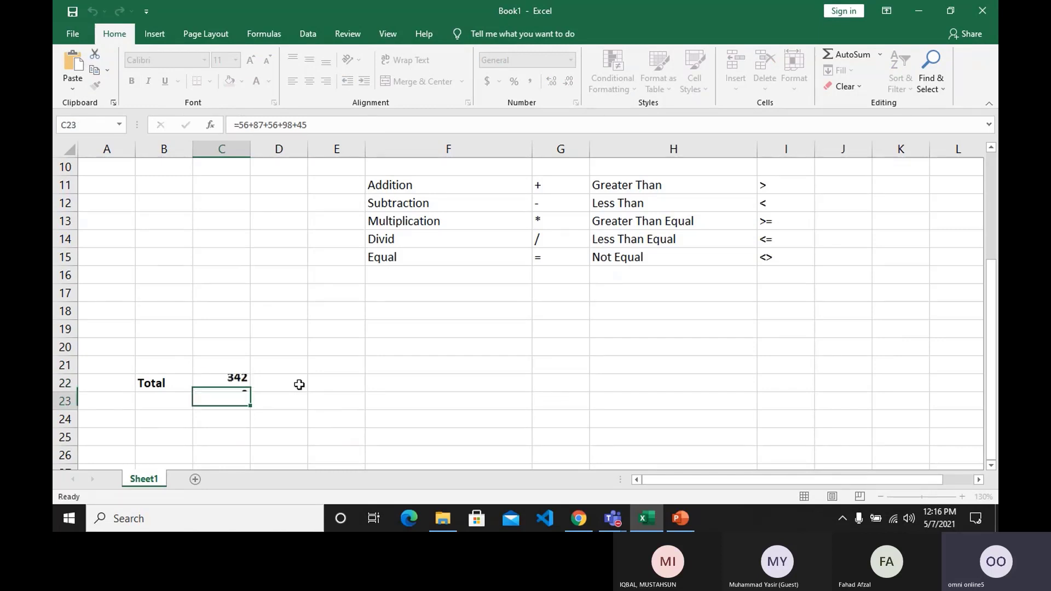
Undo the clearing of C17 to C21 and the value changes made in C17 and C19.
key("ctrl+z")
key("ctrl+z")
key("ctrl+z")
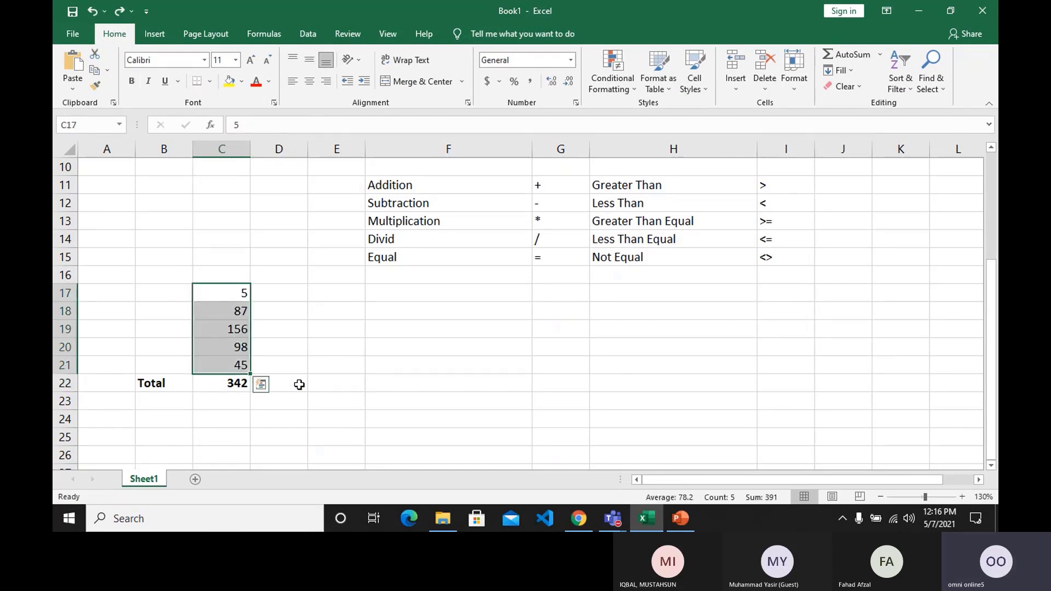
key("ctrl+z")
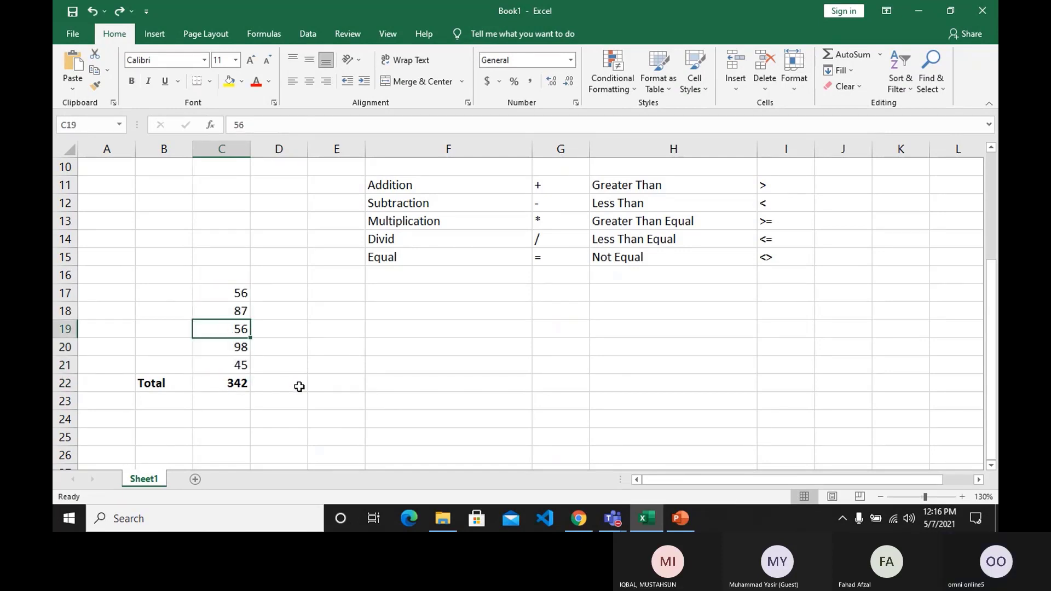
Replace the typed-value total in C22 with the cell-reference formula =C17+C18+C19+C20+C21.
left_click(253, 390)
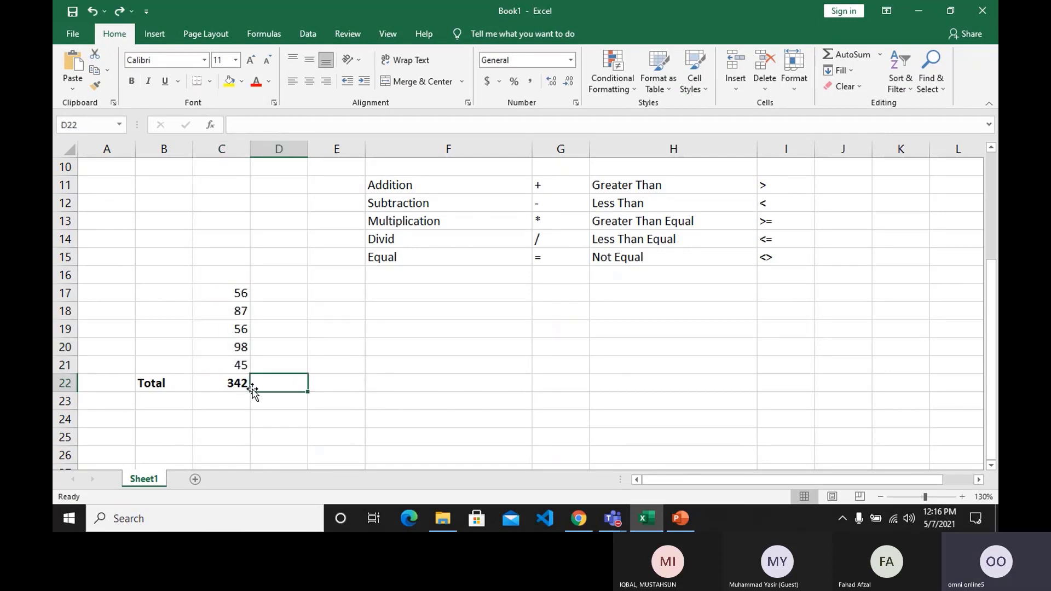
left_click(236, 382)
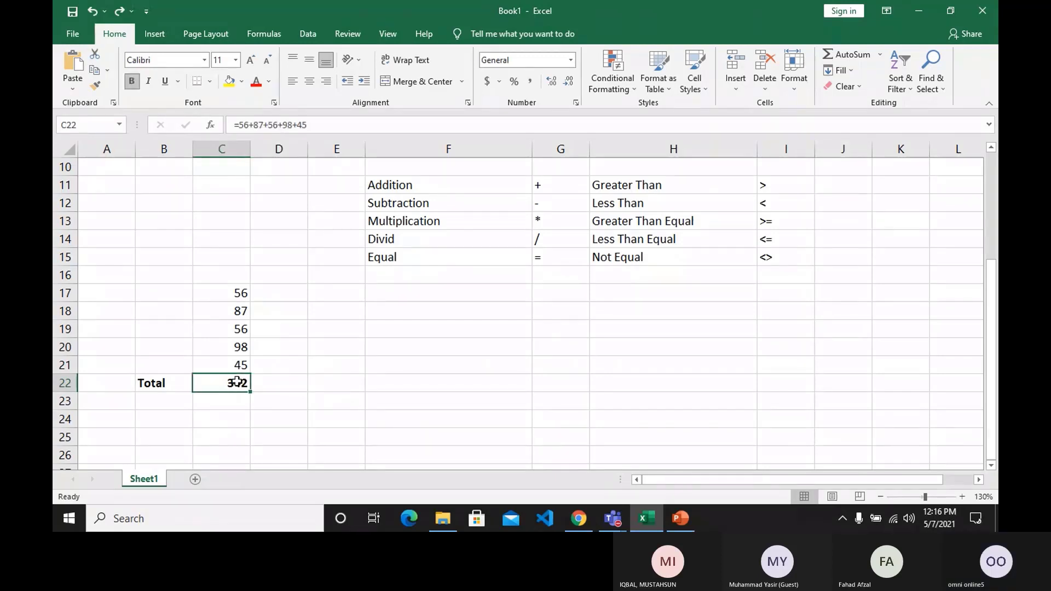
key("Delete")
type("=")
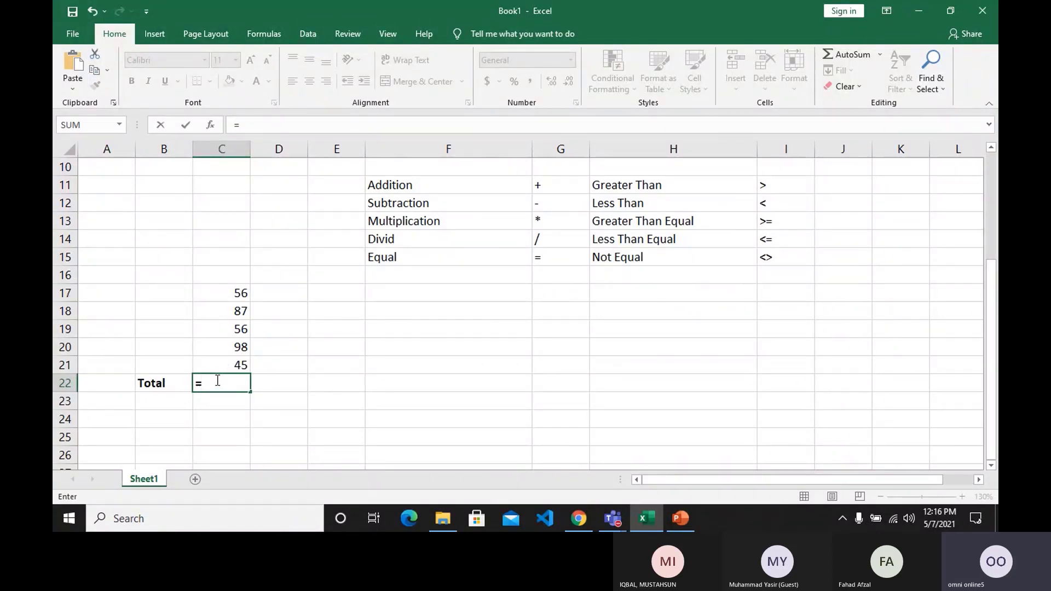
left_click(234, 294)
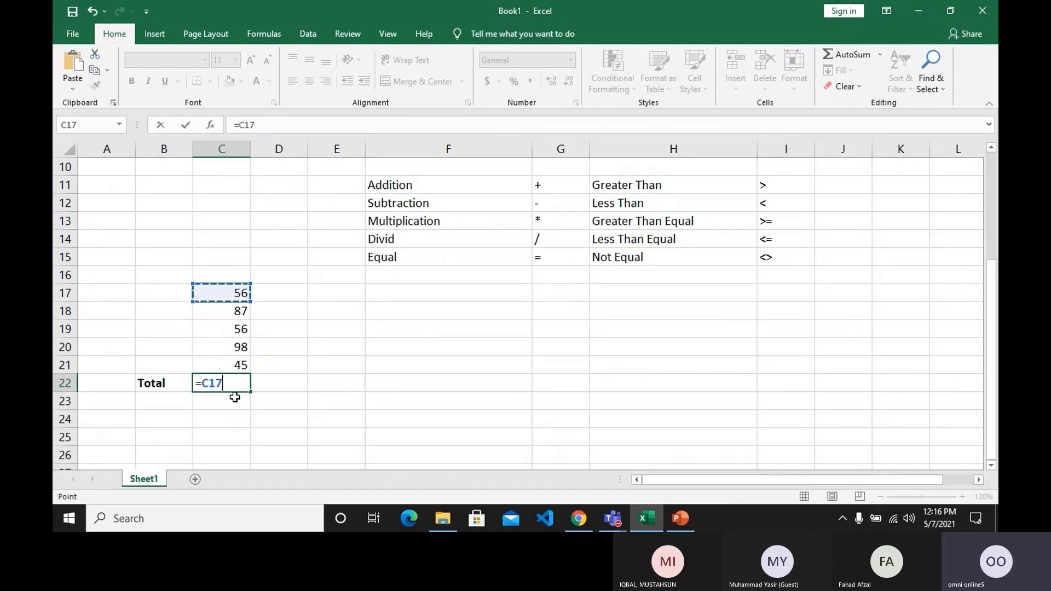
type("+")
left_click(223, 313)
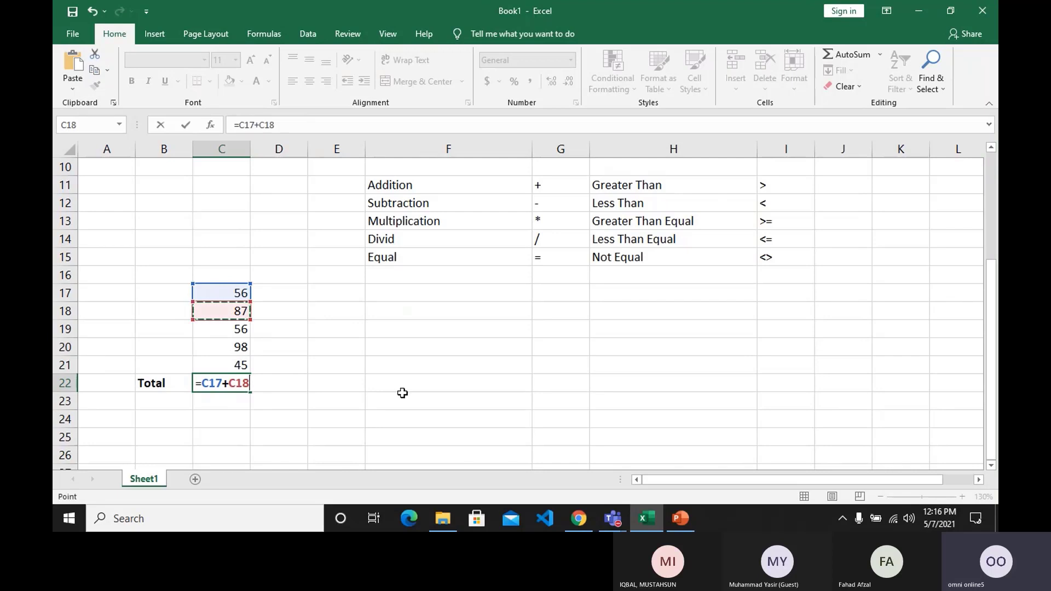
type("+")
left_click(229, 329)
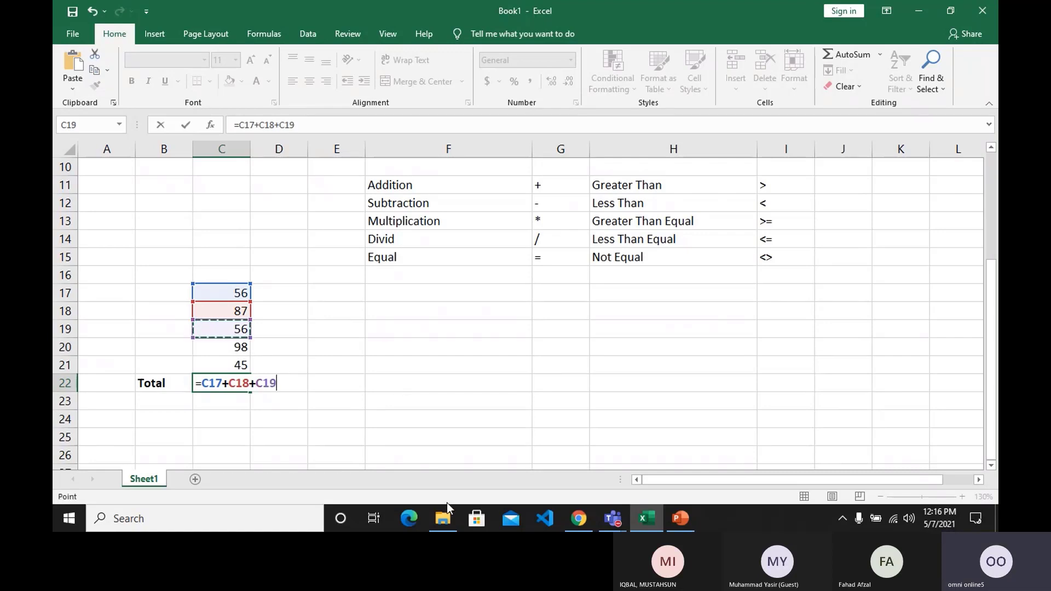
type("+")
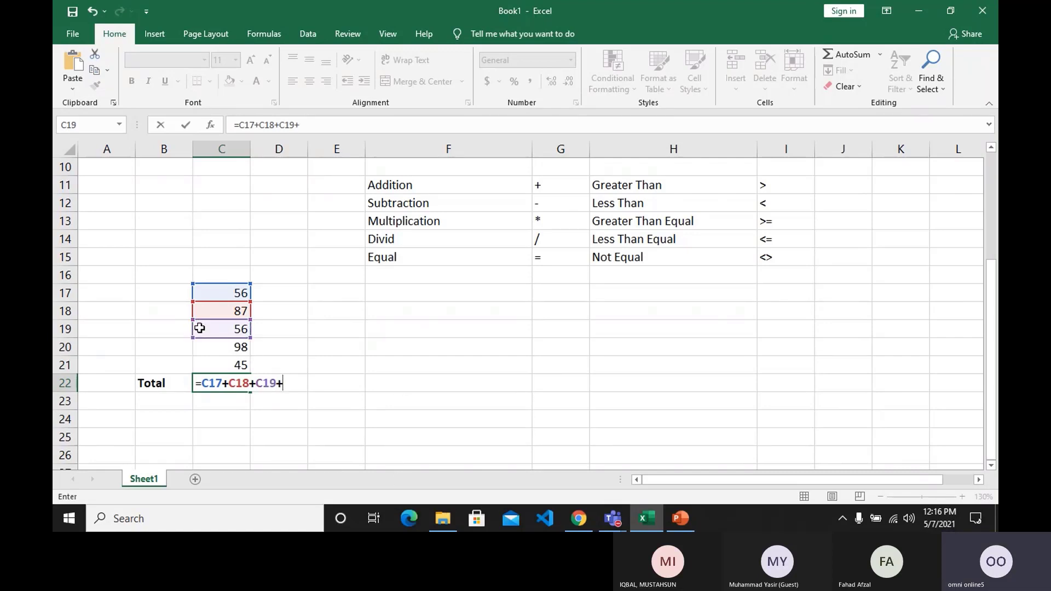
left_click(203, 351)
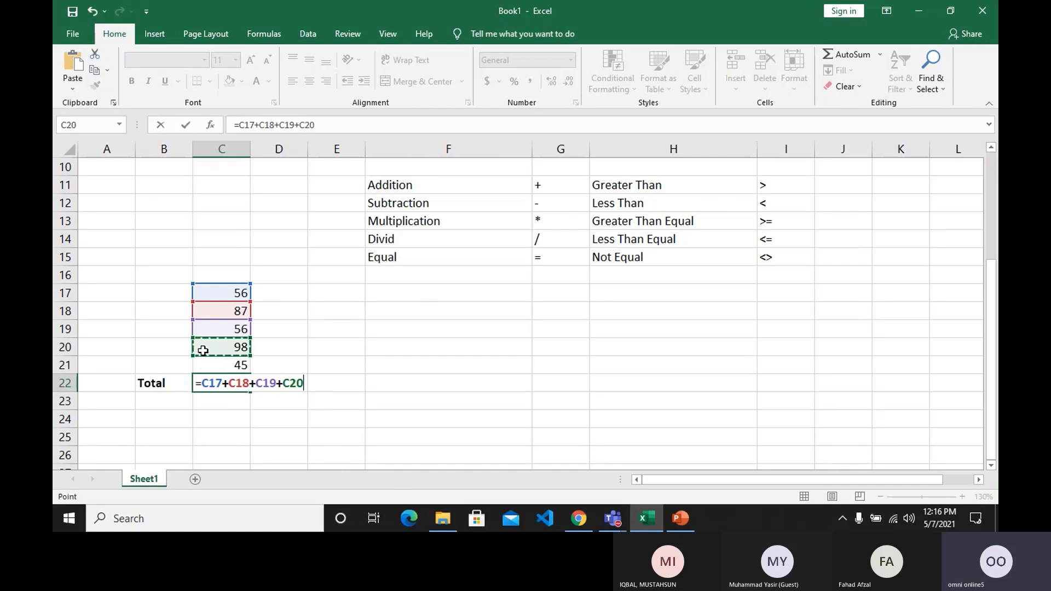
type("+")
left_click(204, 362)
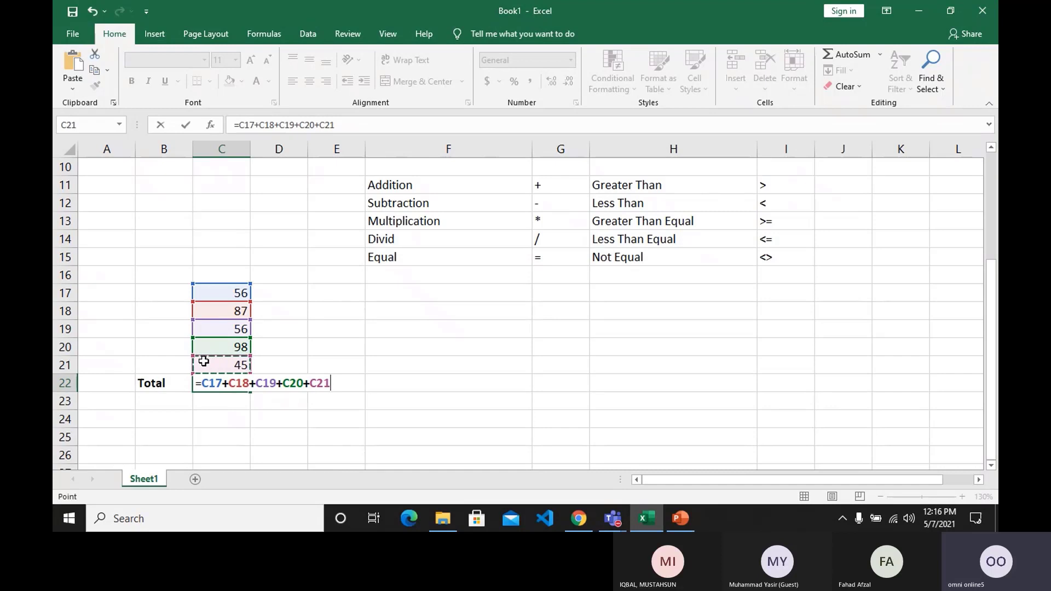
key("Return")
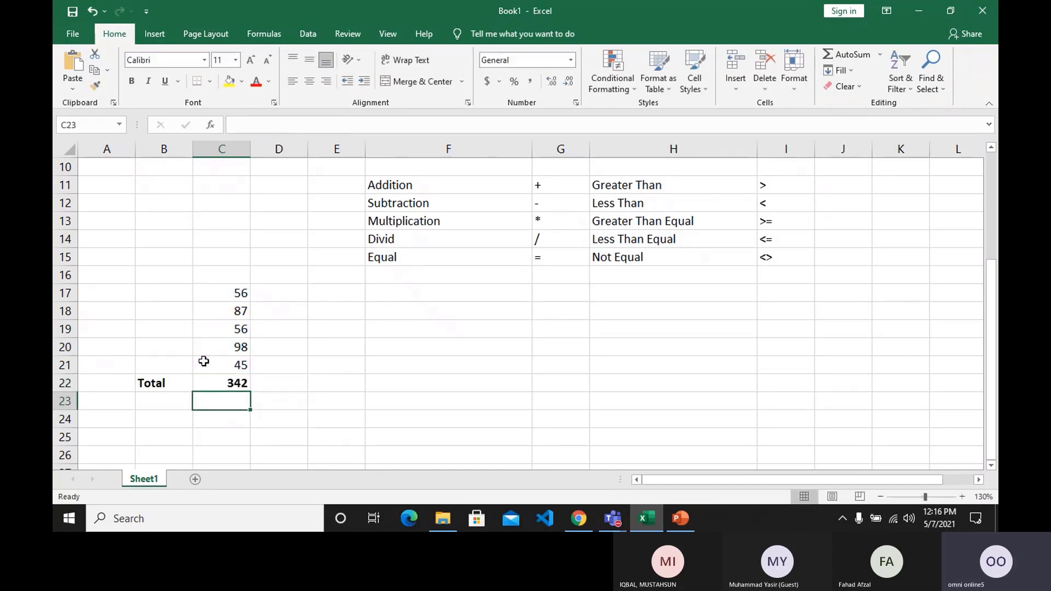
Set the first sample number in C17 to 156 and check the total in C22.
left_click(218, 385)
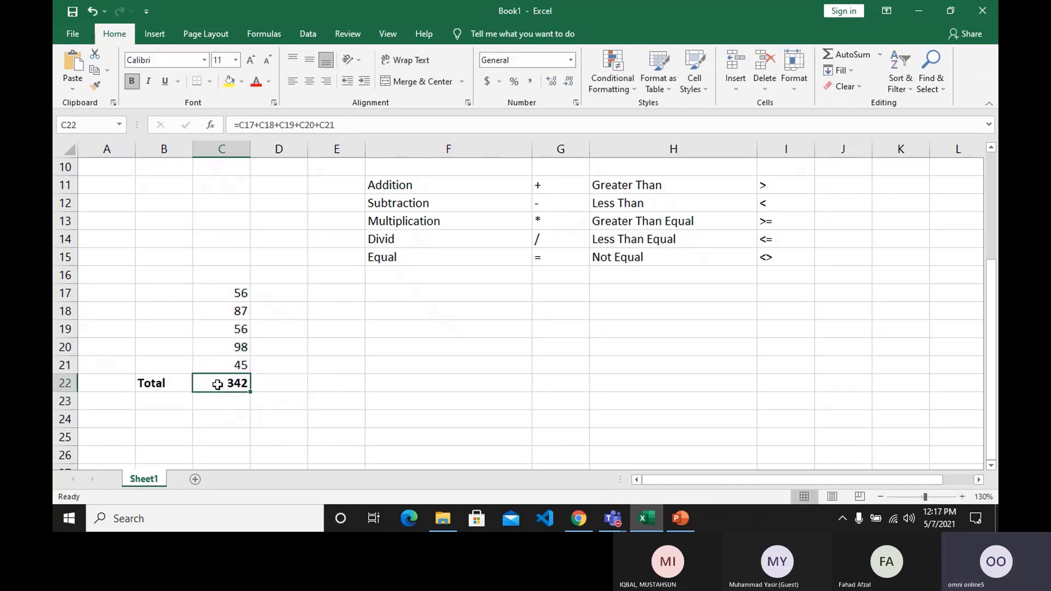
left_click(218, 297)
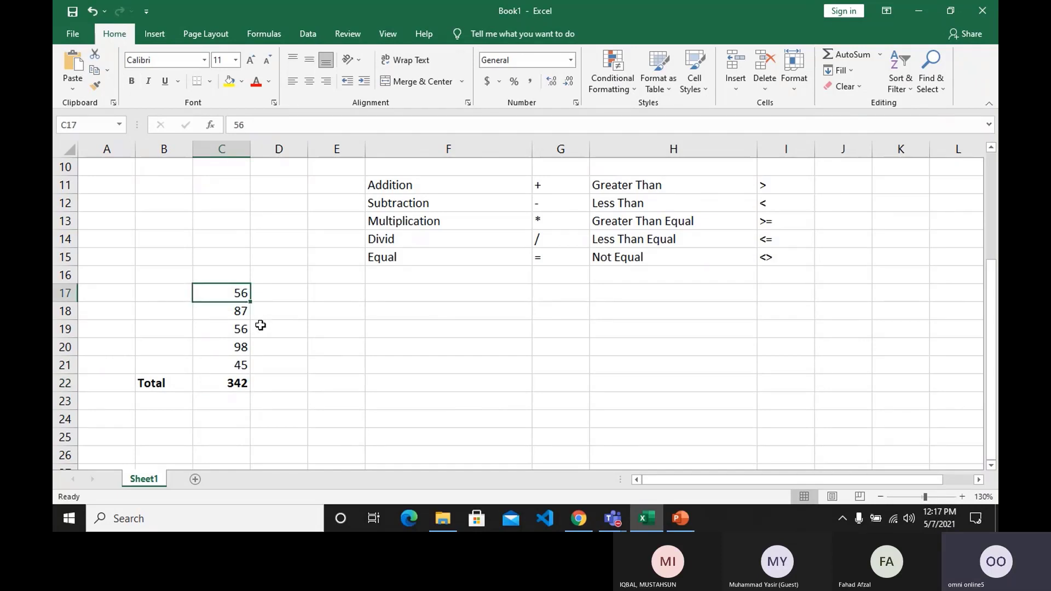
type("156")
key("Return")
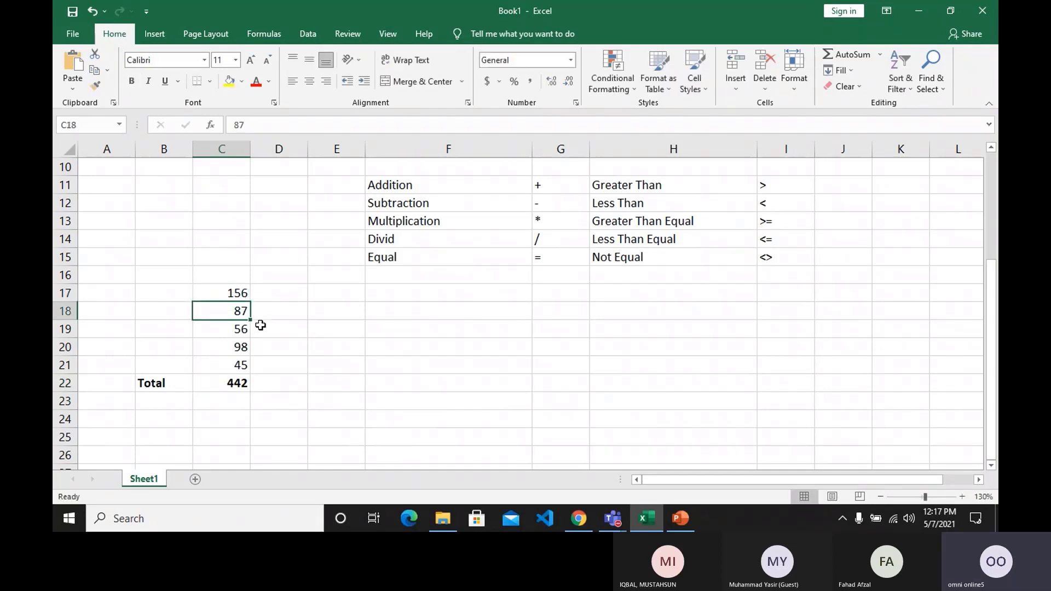
key("Down")
key("Down")
key("Down")
key("Down")
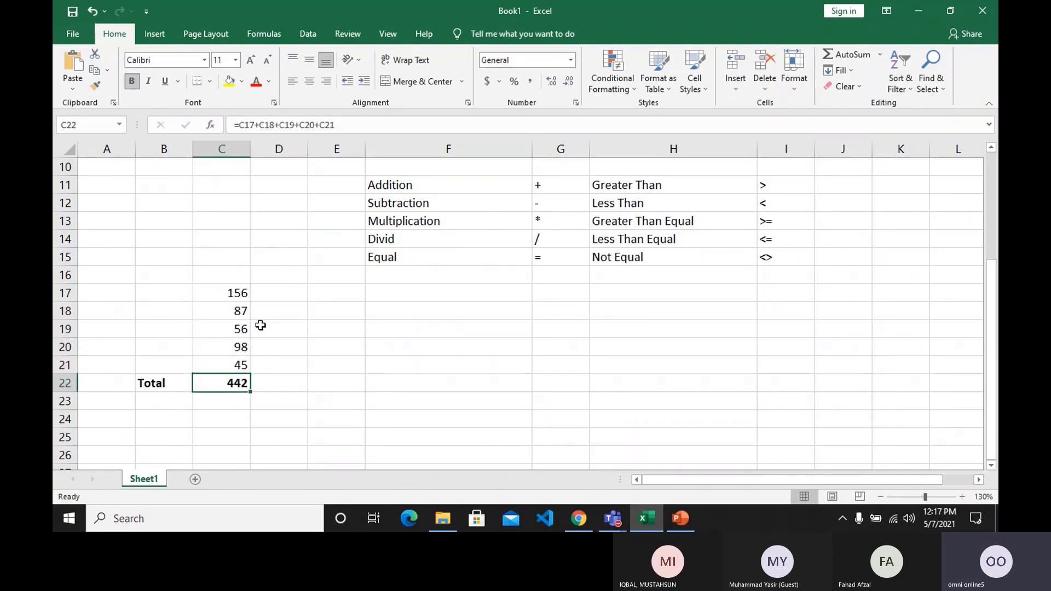
Set the third sample number in C19 to 5 and inspect the cell references in the C22 total formula.
key("Up")
key("Up")
key("Up")
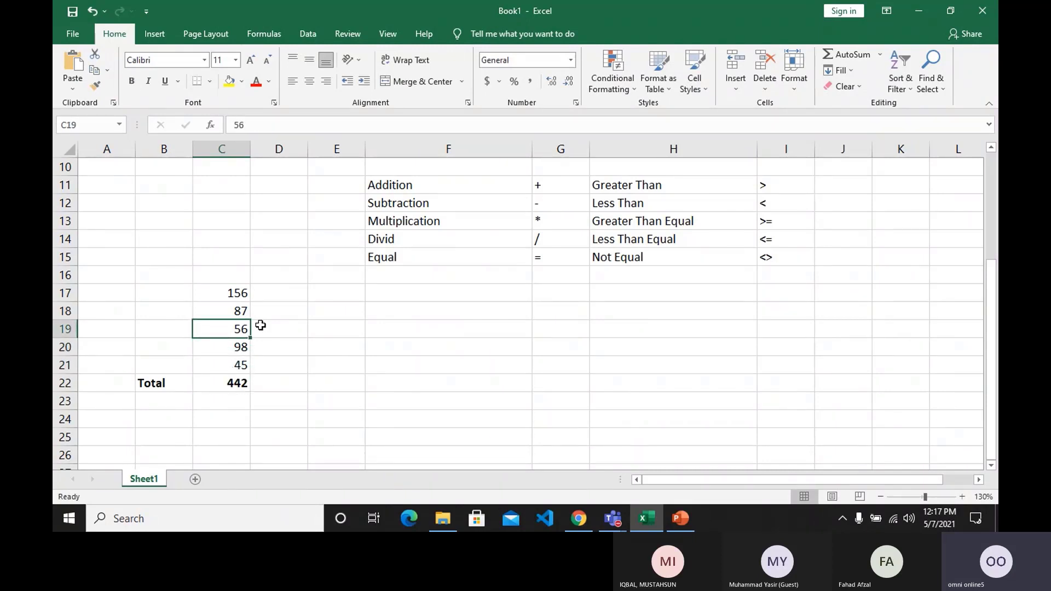
type("5")
key("Return")
key("Down")
key("Down")
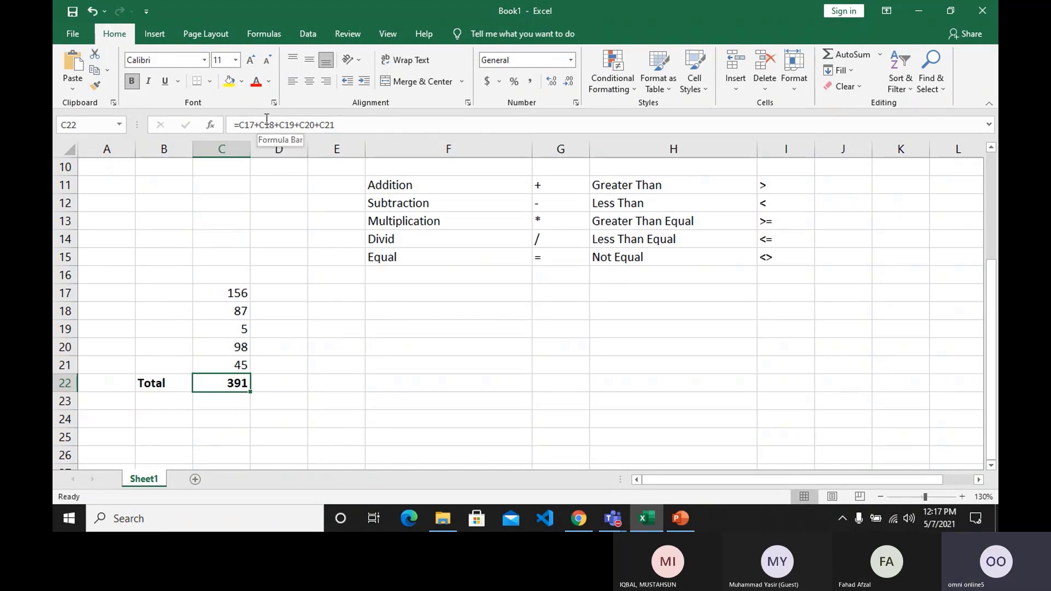
double_click(228, 383)
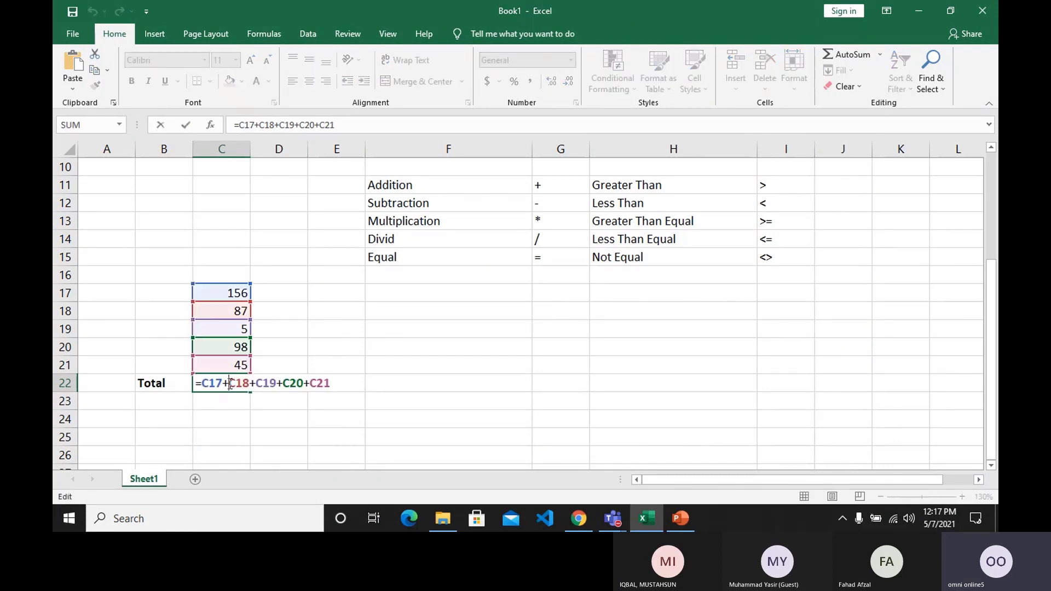
key("Return")
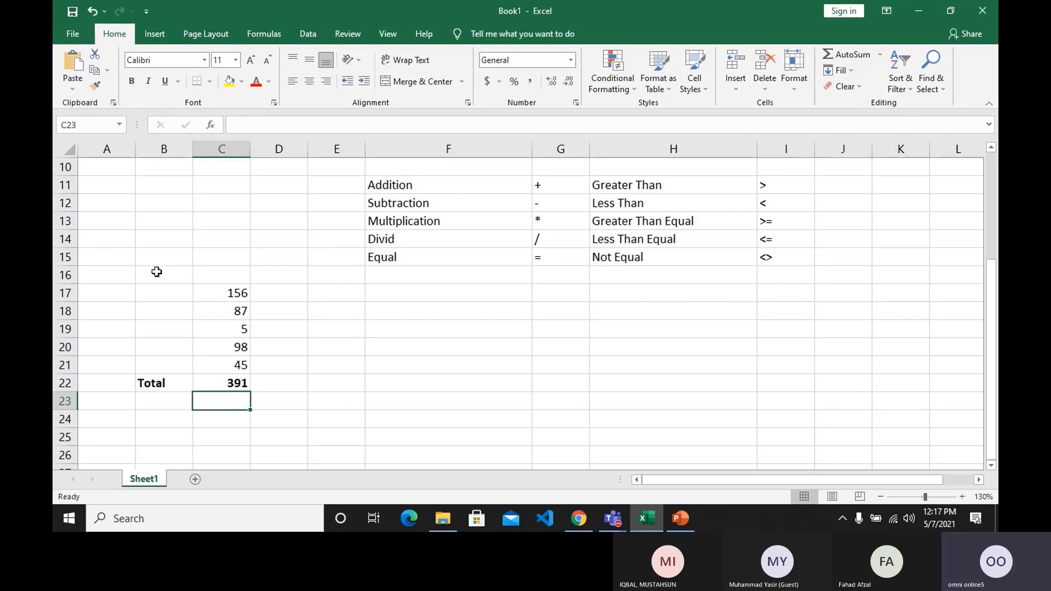
Enter the note "F2 Edit Cell" in cell B13.
left_click(122, 219)
key("Right")
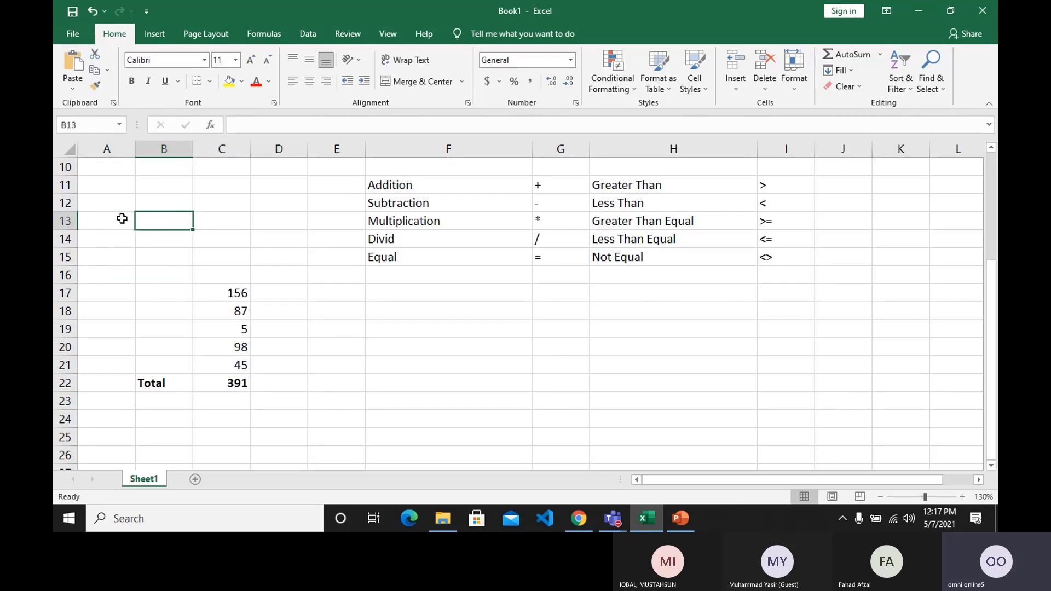
type("F2")
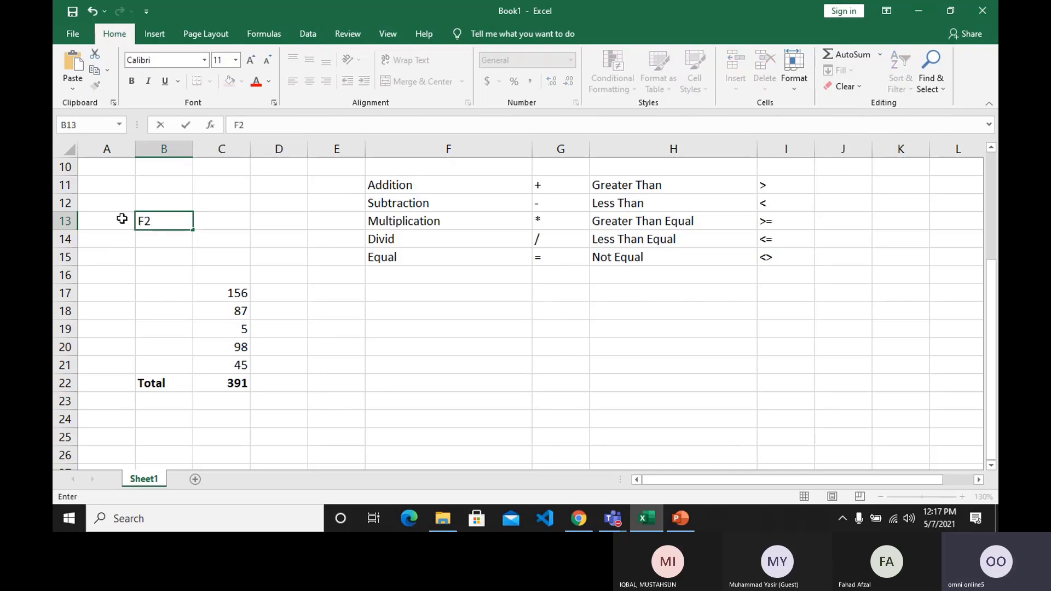
type(" Edit Ce")
type("ll")
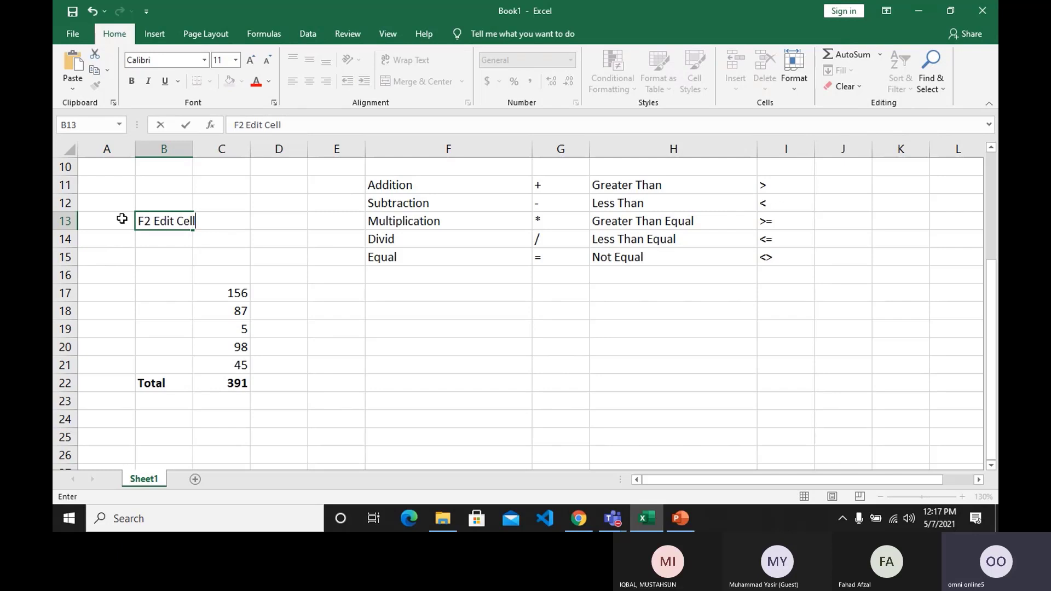
key("Return")
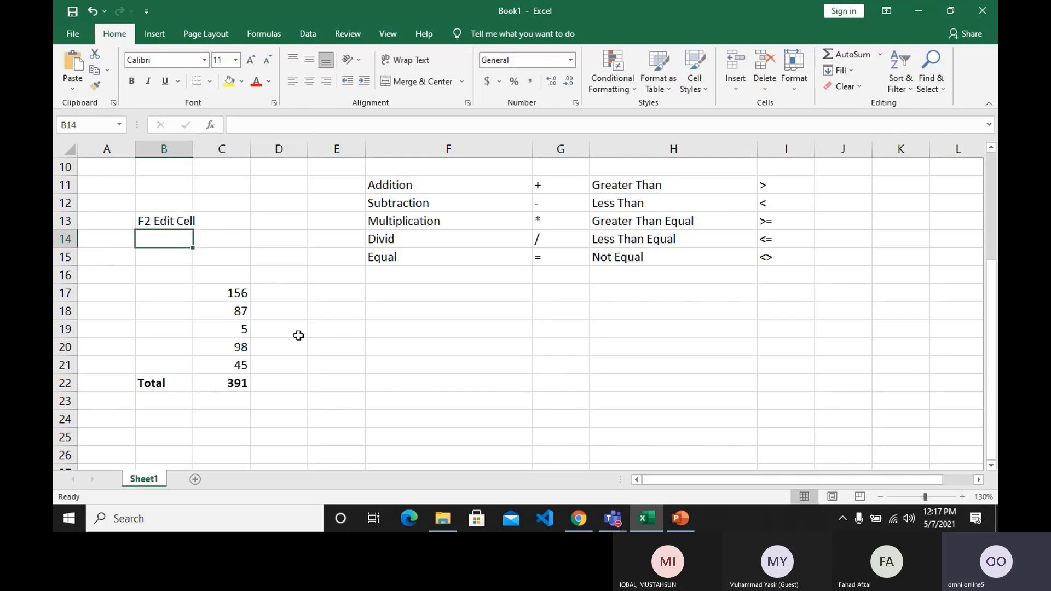
Enter a second set of sample numbers, 44, 87, 56, 88 and 56, in cells E17 to E21.
left_click(322, 299)
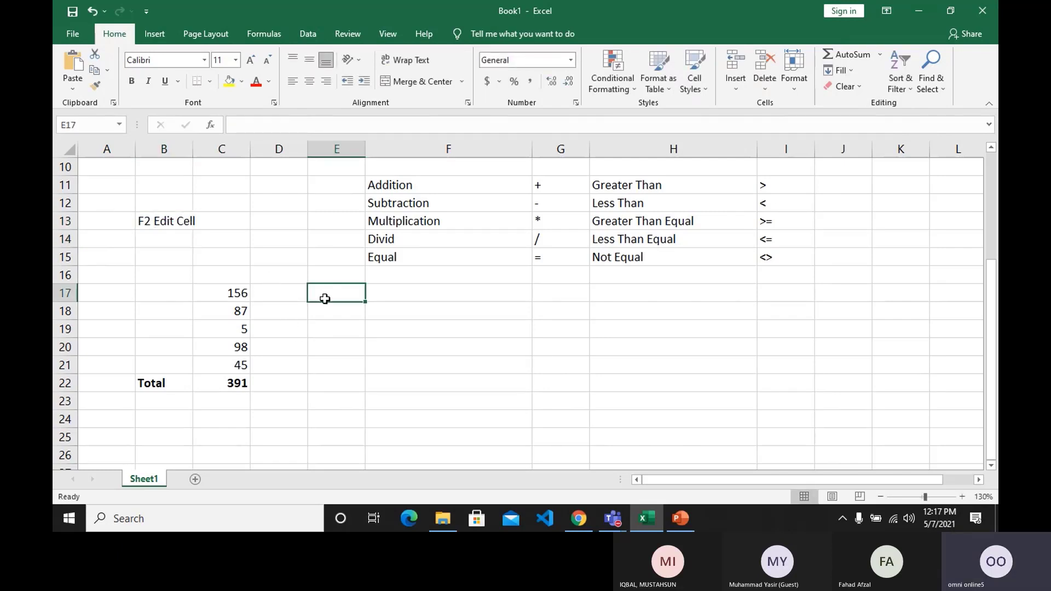
type("44")
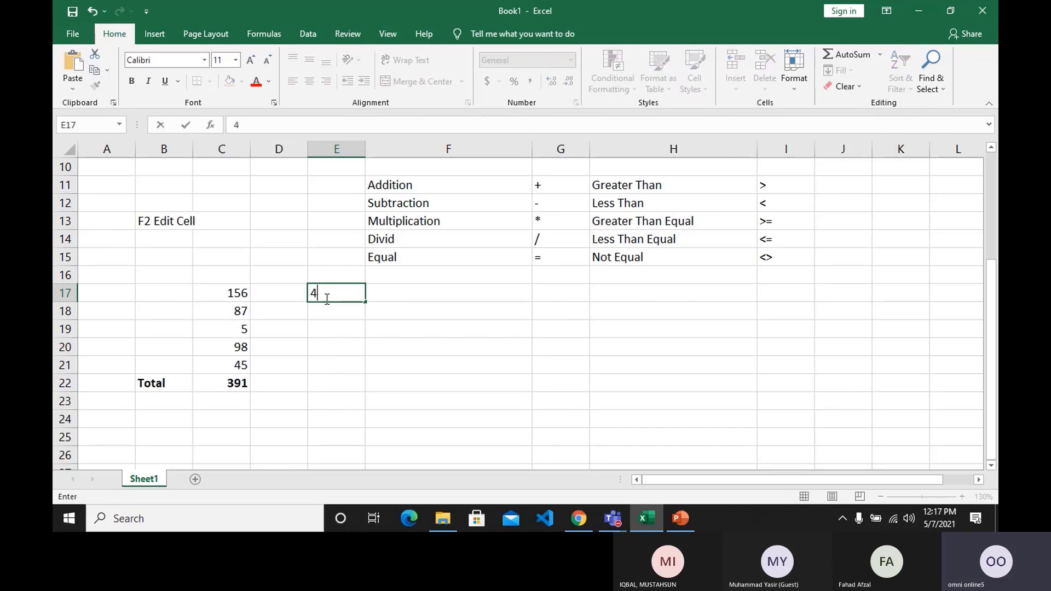
key("Return")
type("87")
key("Return")
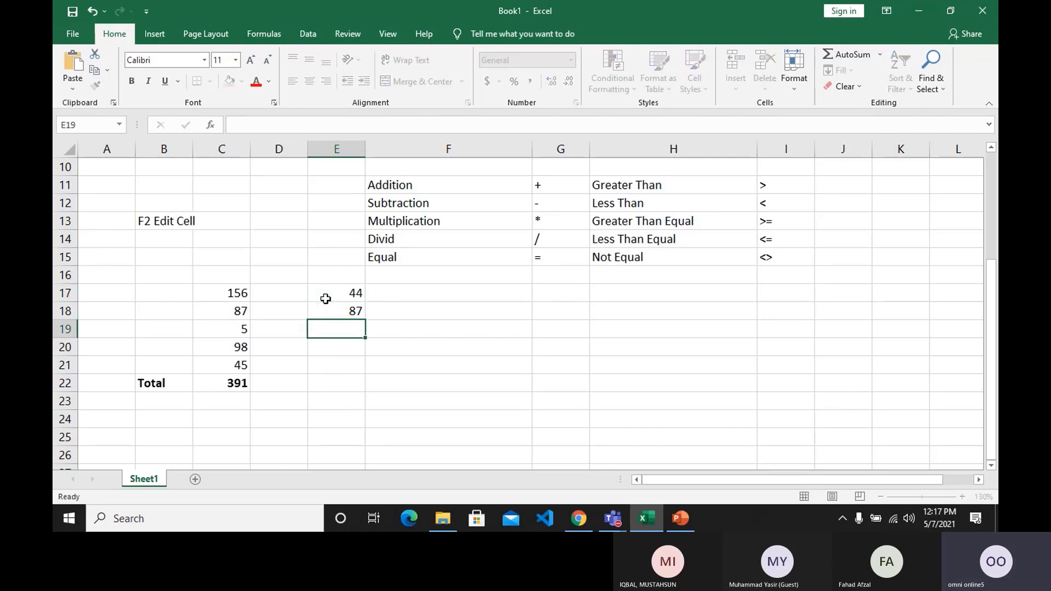
type("56")
key("Return")
type("88")
key("Return")
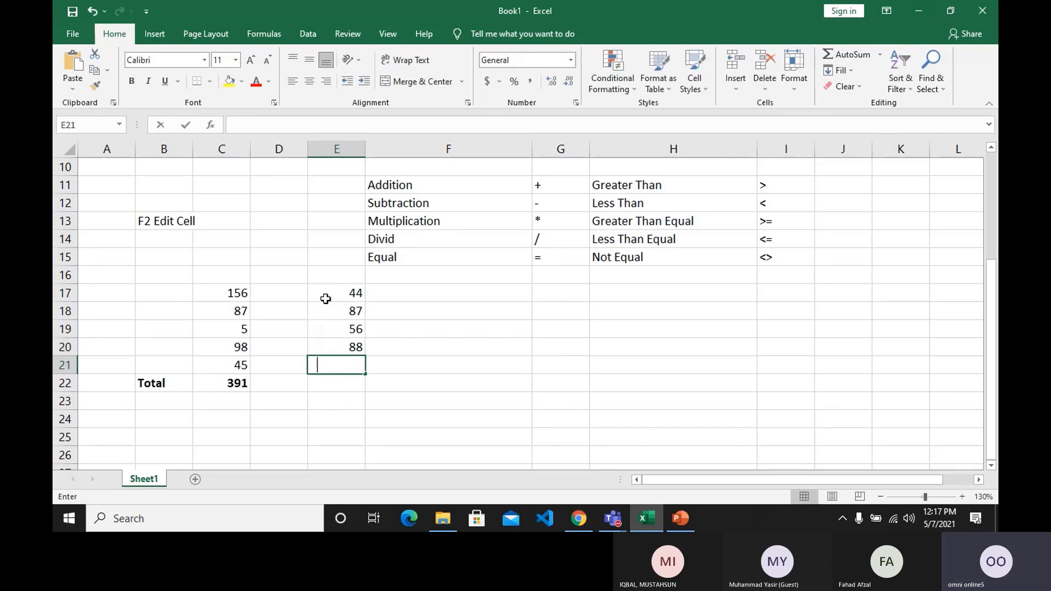
type("56")
key("Return")
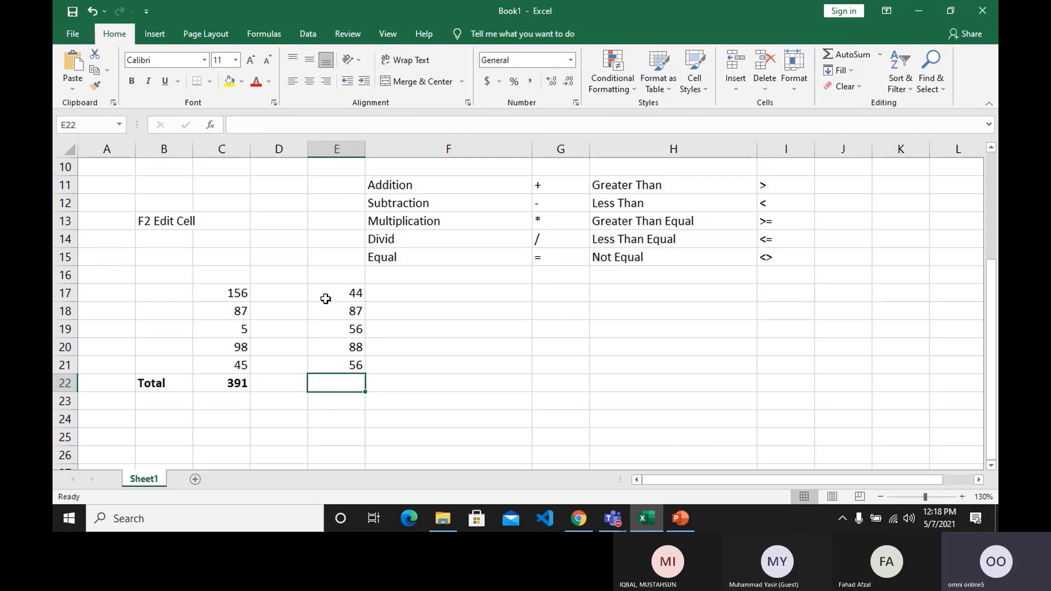
Total the second set of numbers in E22 with the formula =sum(E17:E21).
type("=")
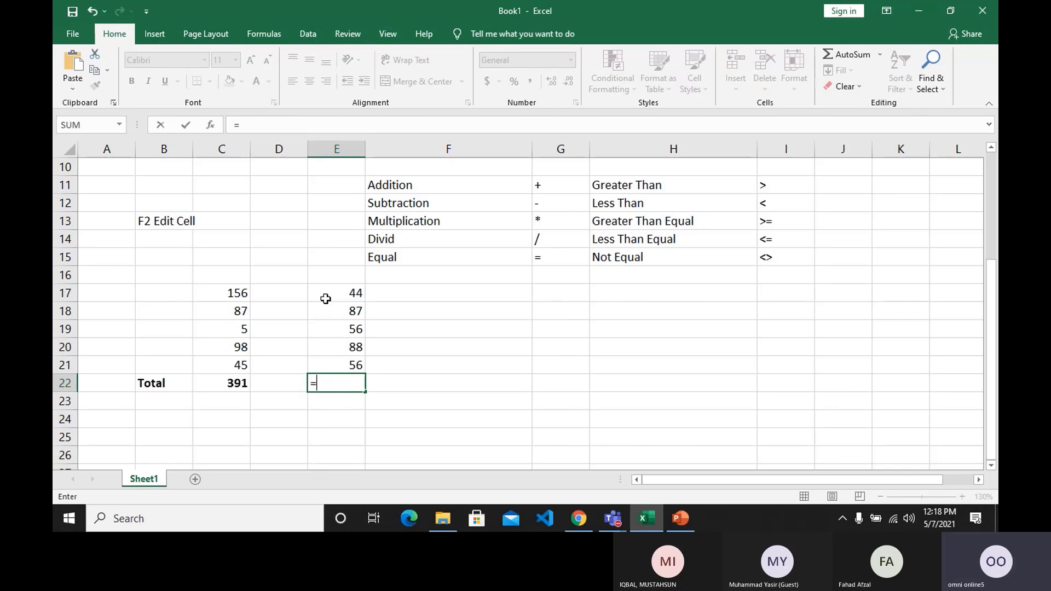
type("sum")
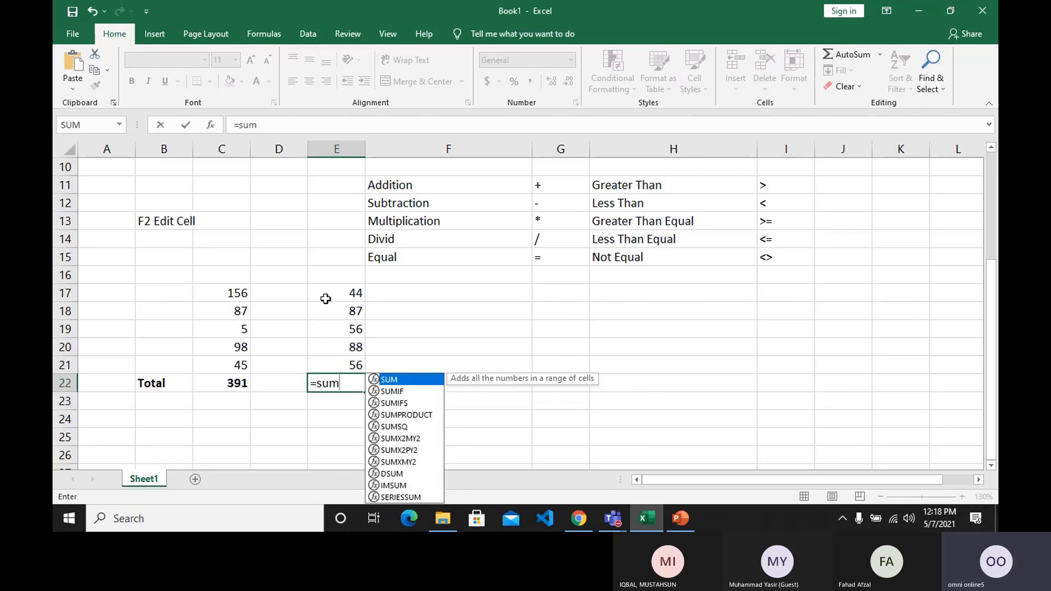
type("(")
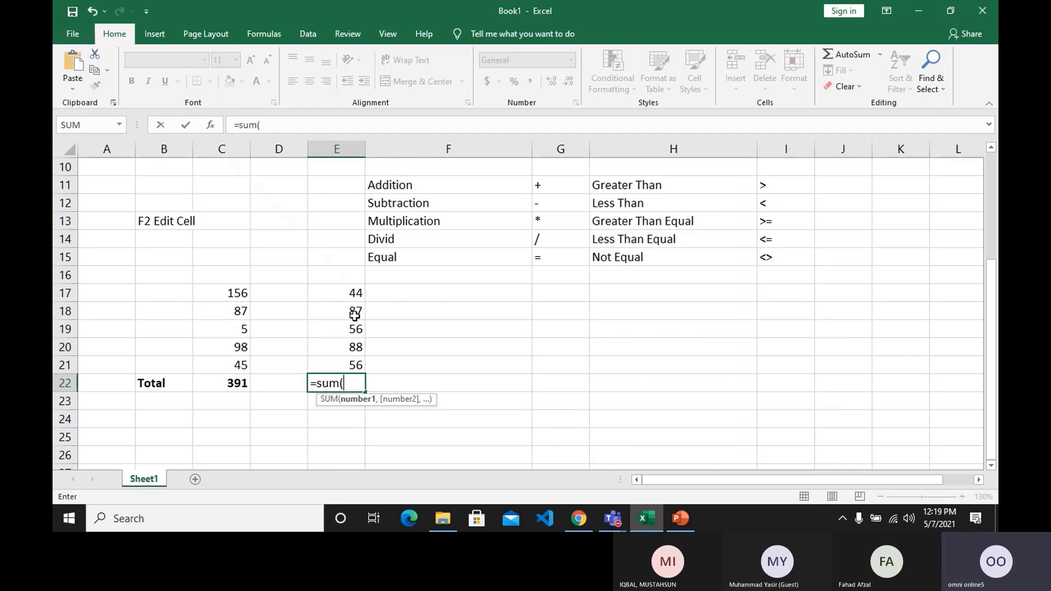
left_click_drag(350, 298, 350, 356)
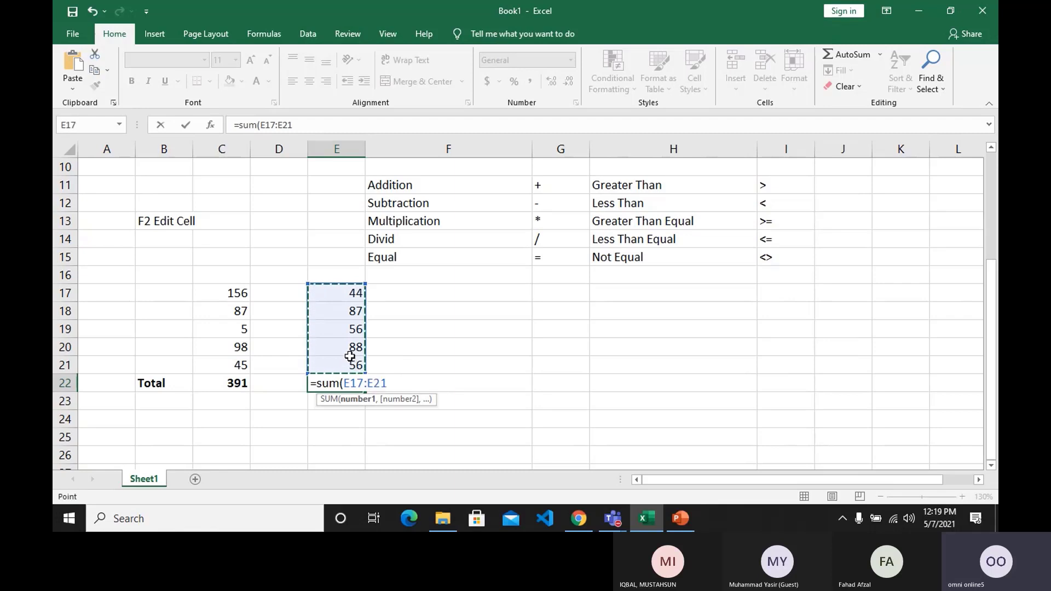
left_click_drag(343, 300, 343, 357)
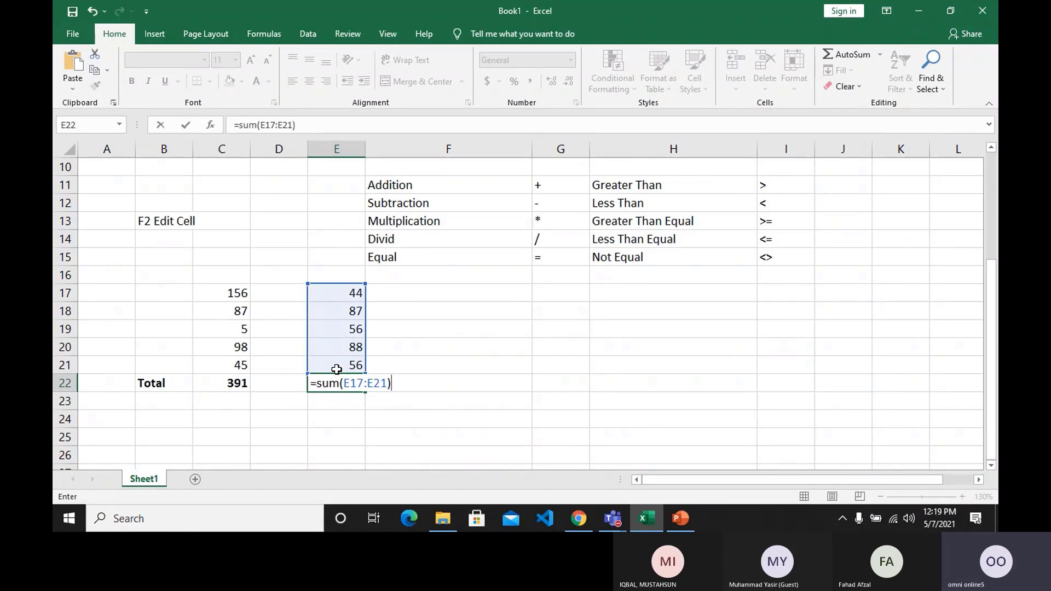
key("Return")
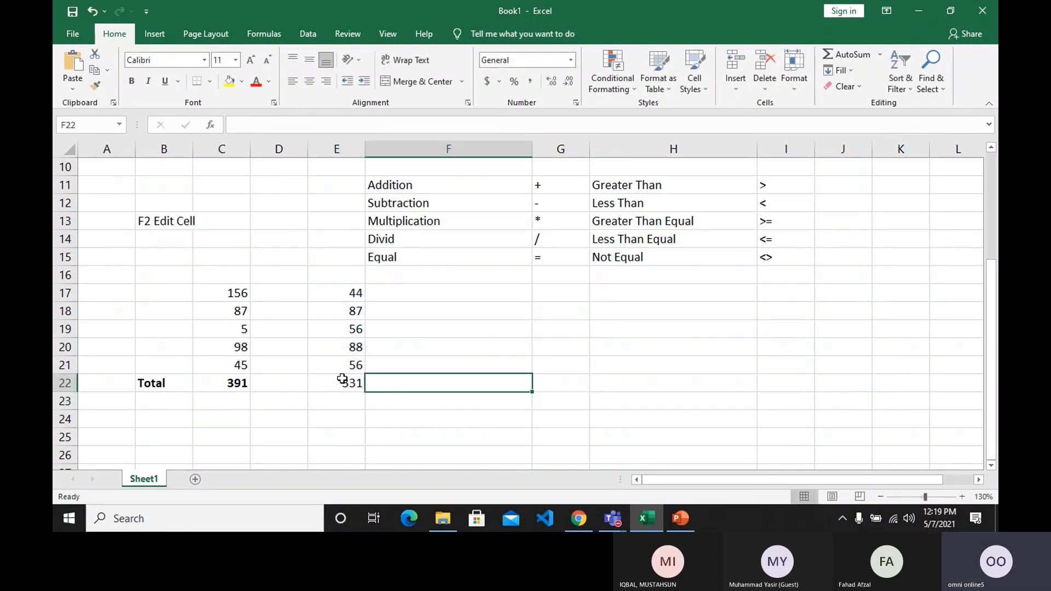
Set the third number of the second set, in E19, to 4555 and check the total in E22.
left_click(347, 330)
type("4555")
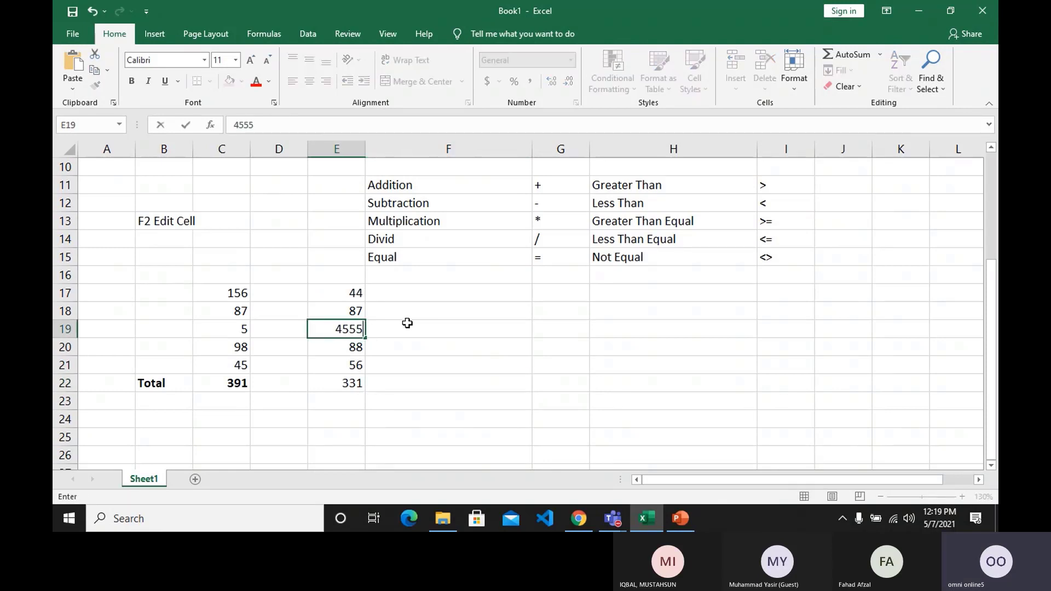
key("Return")
key("Up")
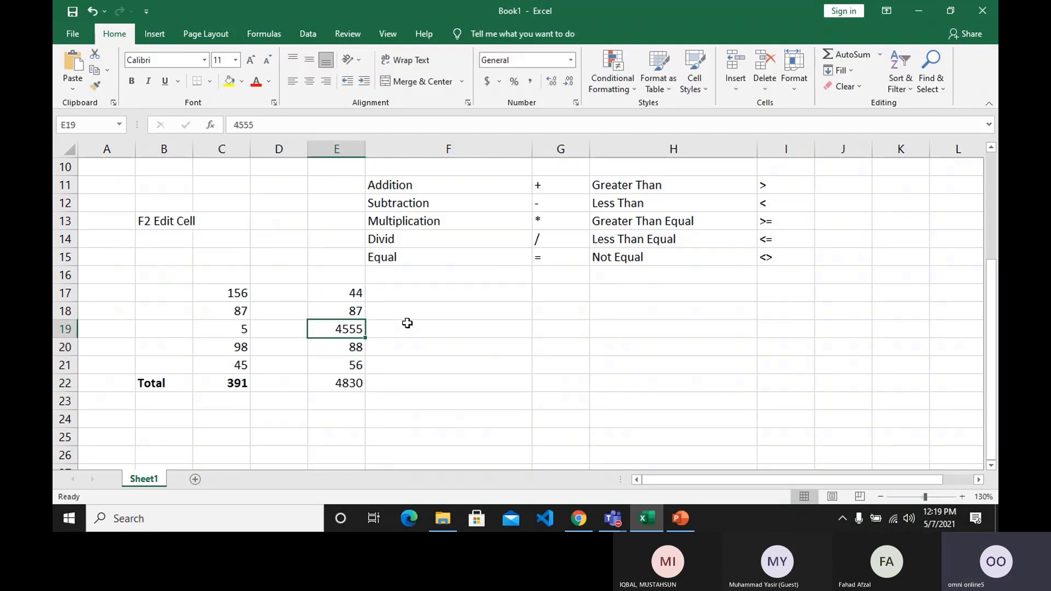
Set E18 to 54 and E19 to 34 in the second set of numbers.
key("Up")
type("54")
key("Return")
type("34")
key("Return")
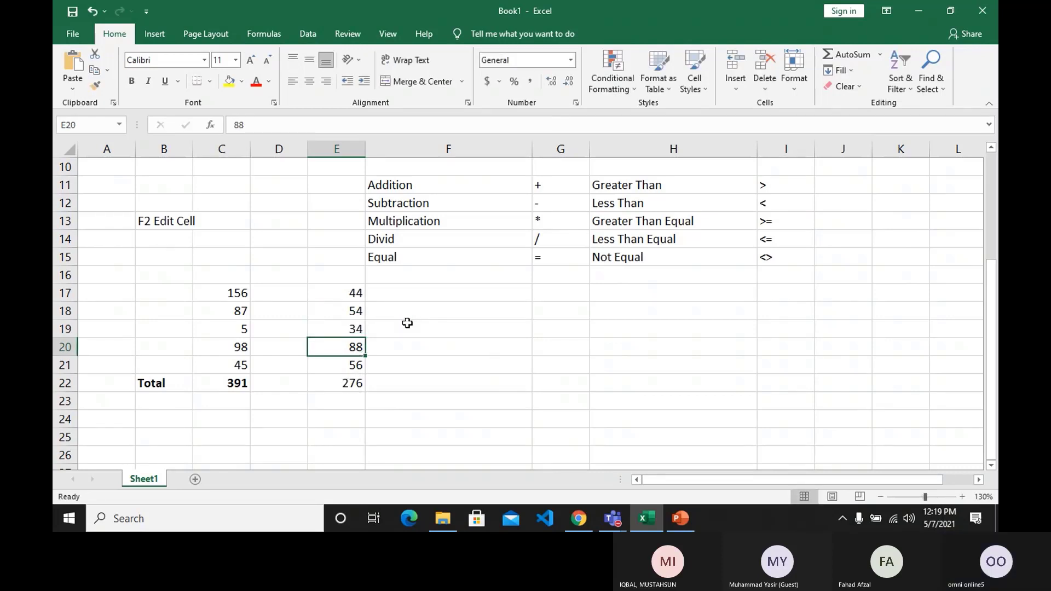
Clear the total in E22 and re-enter it as the formula =sum(E17:E21).
key("Down")
key("Down")
key("Delete")
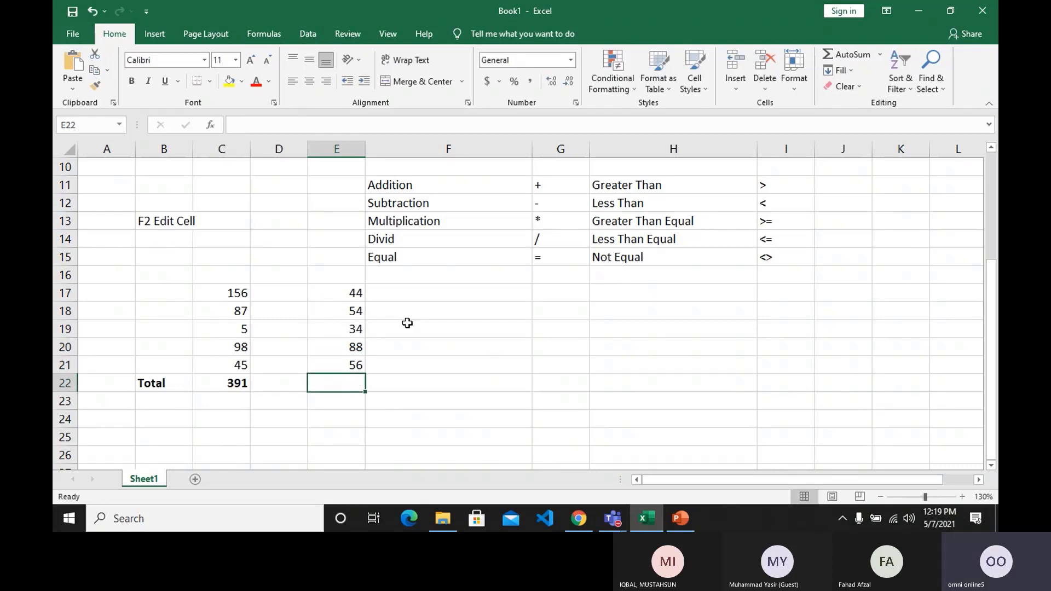
type("=sum")
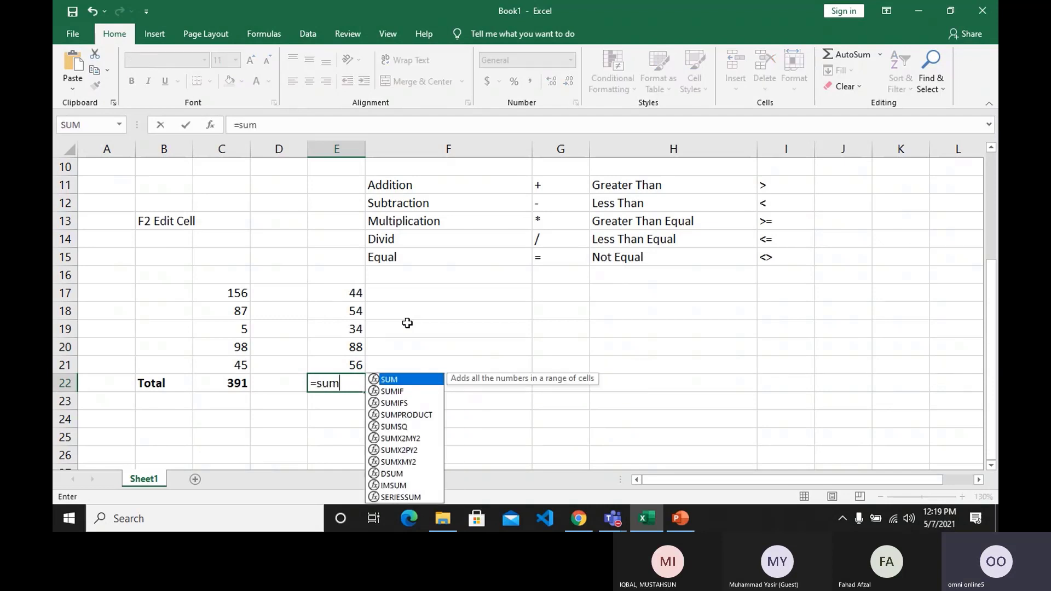
type("(")
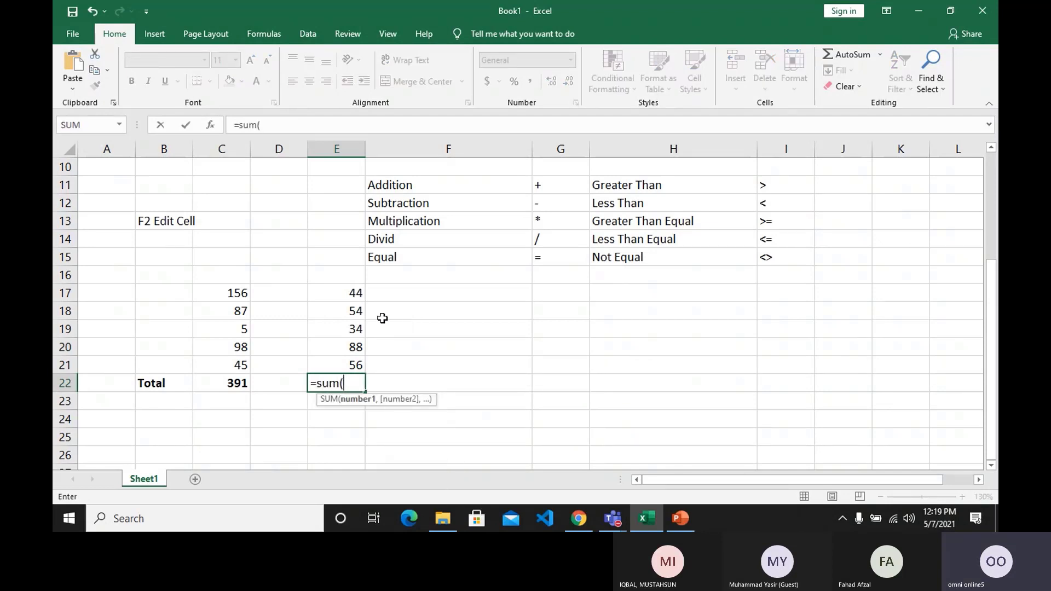
left_click_drag(340, 293, 343, 358)
left_click(343, 359)
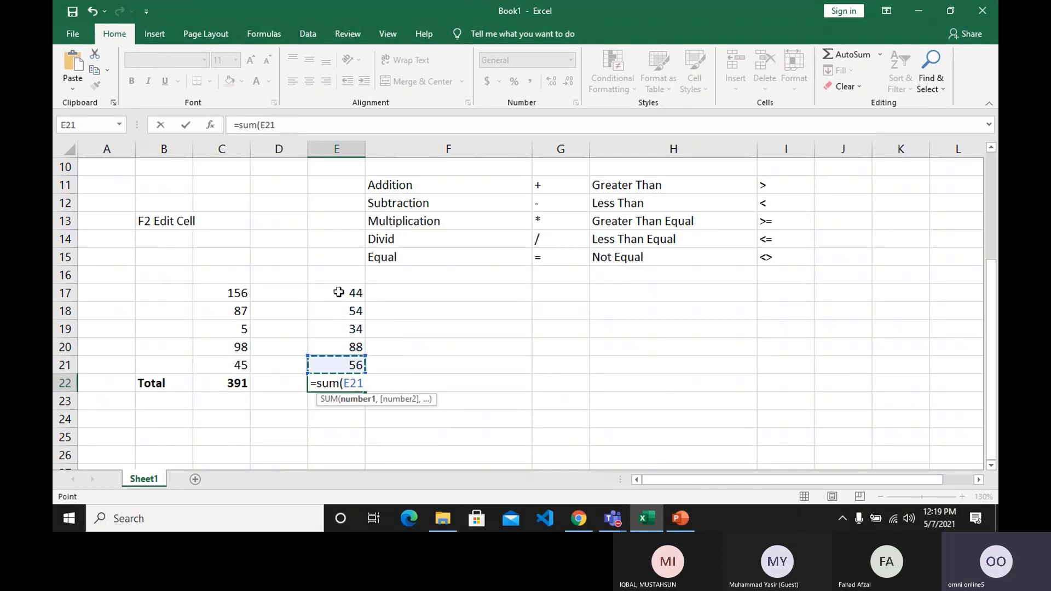
left_click_drag(339, 293, 343, 364)
type(")")
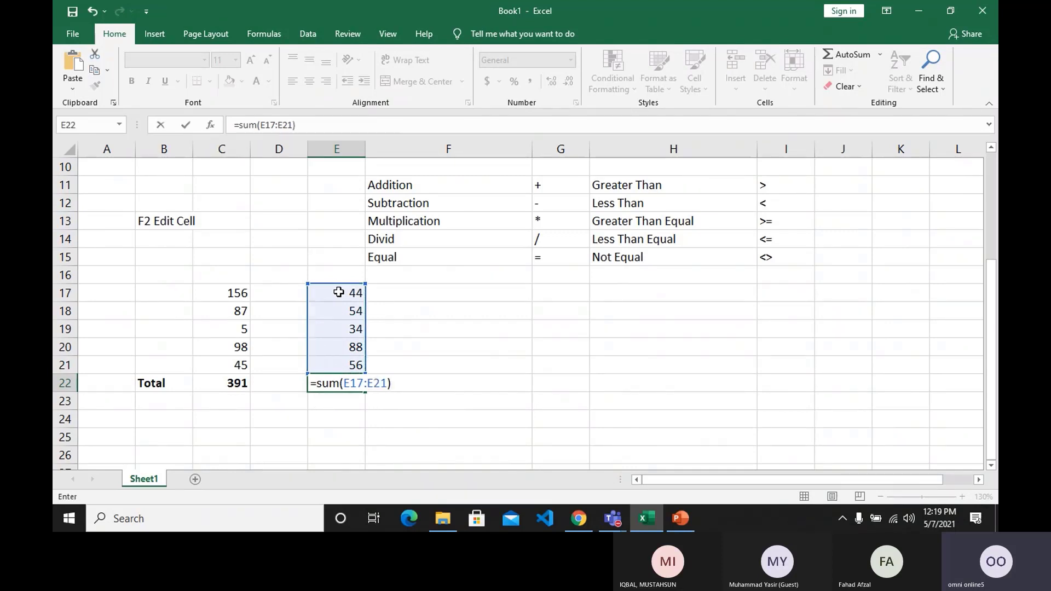
key("Return")
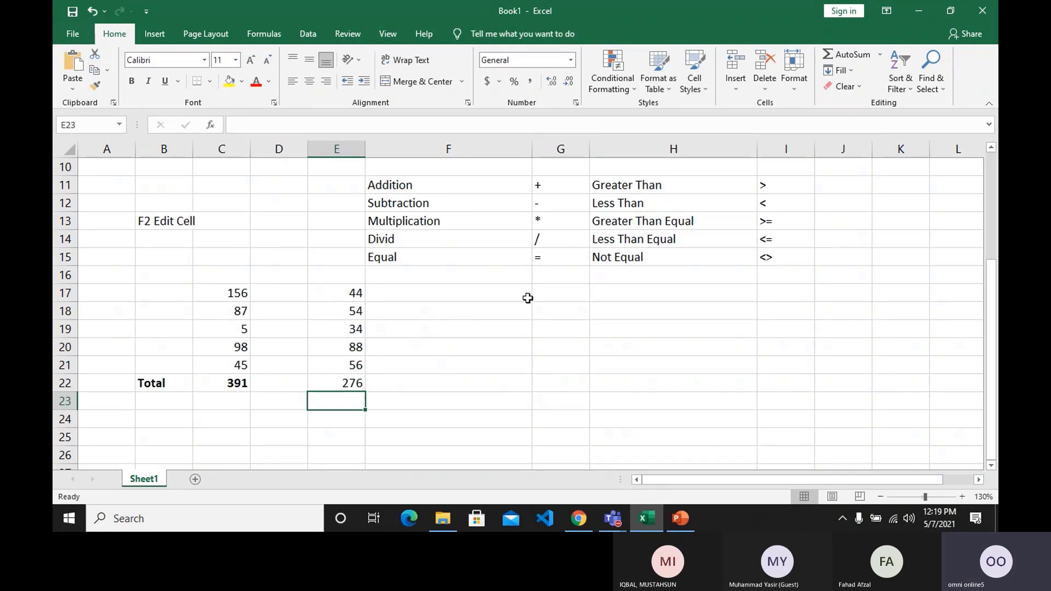
Enter a third set of sample numbers, 45, 77, 56, 76 and 56, in cells G17 to G21.
scroll(546, 296, "down", 2)
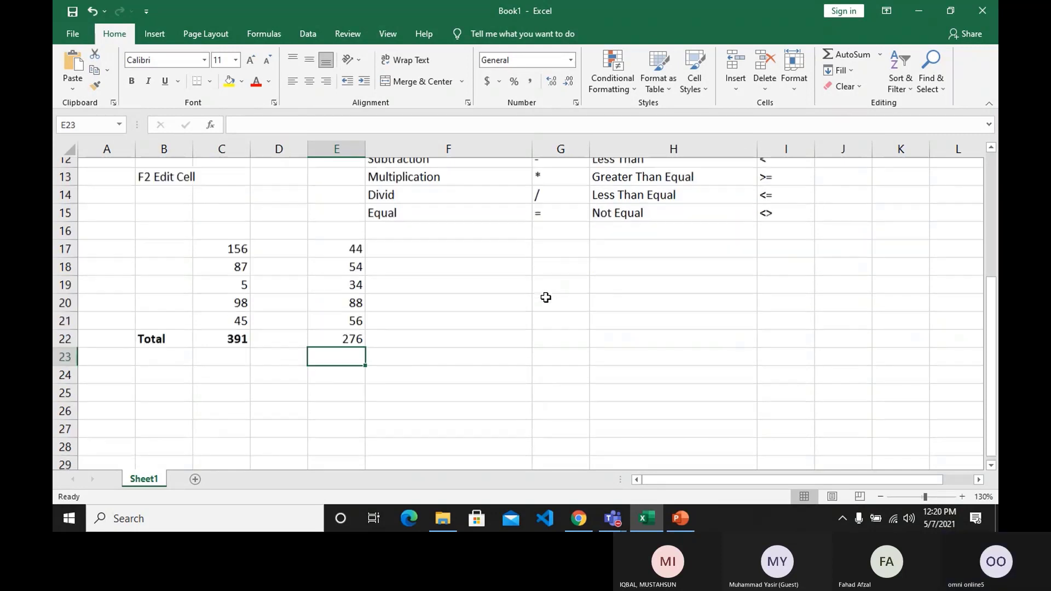
left_click(213, 309)
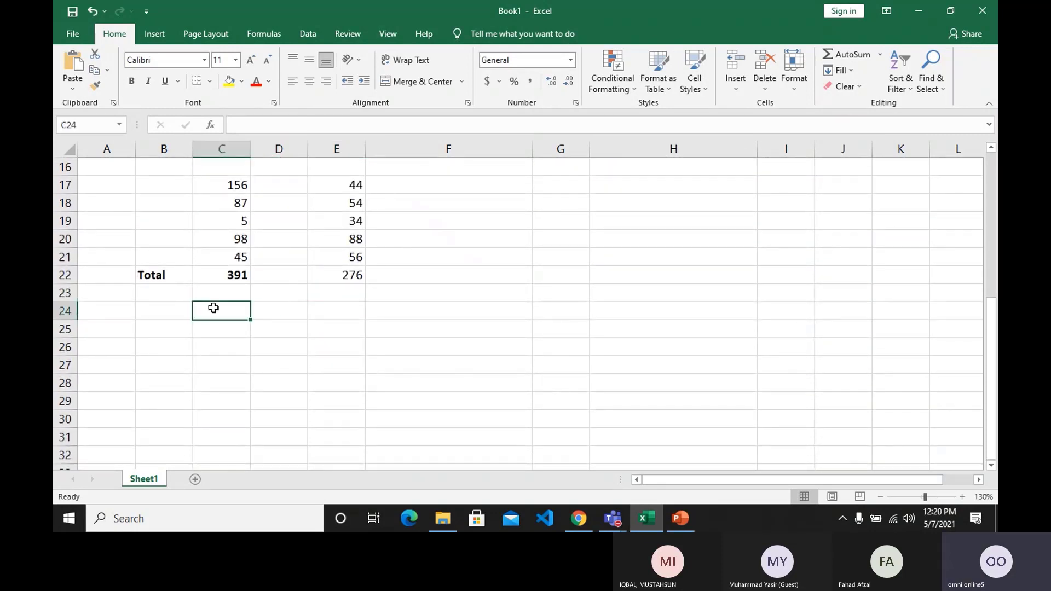
key("Right")
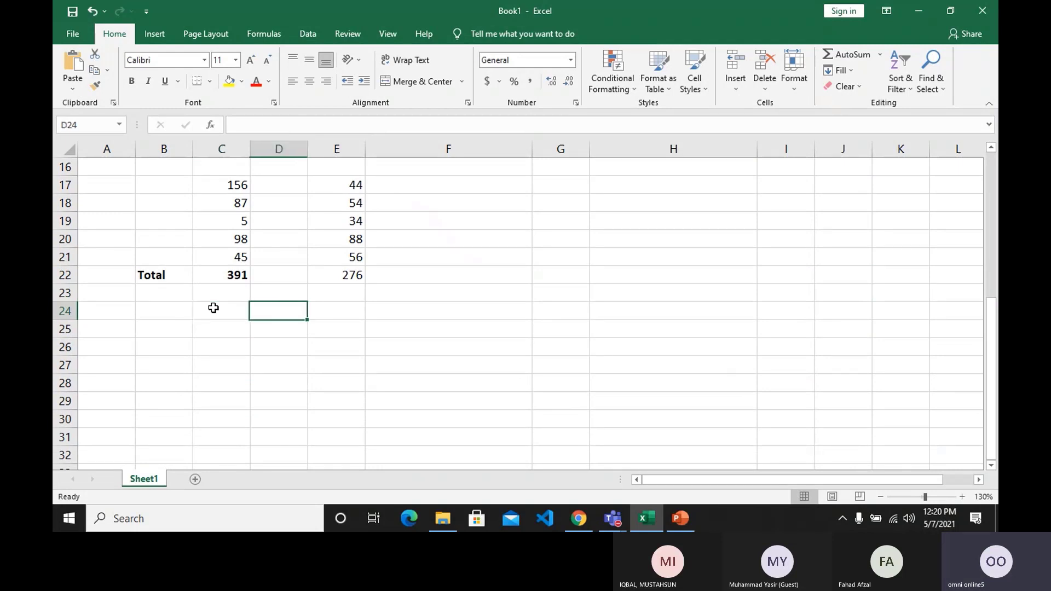
key("Right")
key("Up")
key("Right")
key("Right")
key("Up")
key("Up")
key("Up")
key("Up")
key("Up")
key("Up")
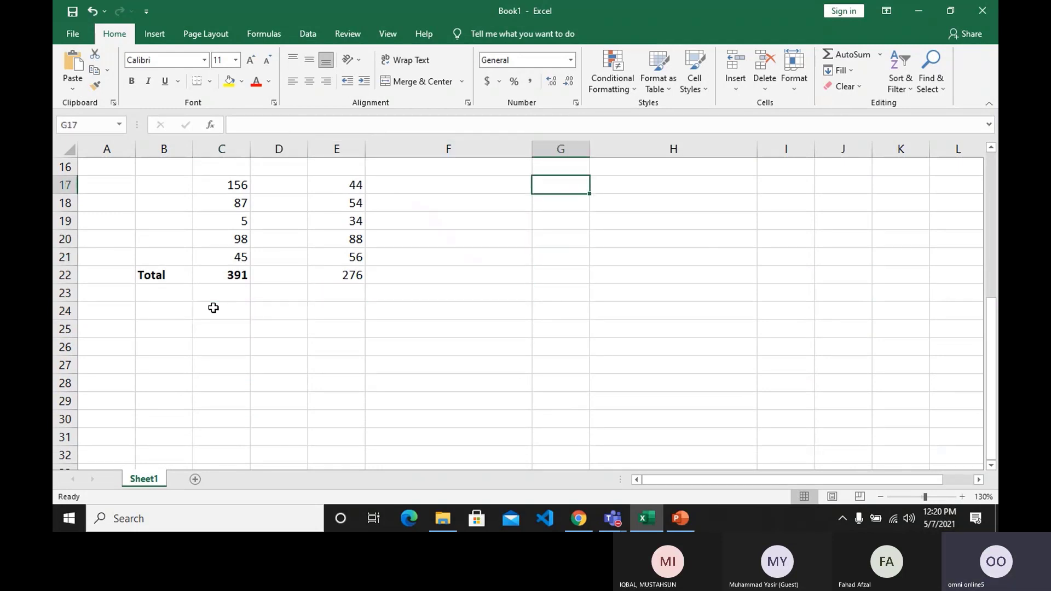
type("45")
key("Return")
type("77")
key("Return")
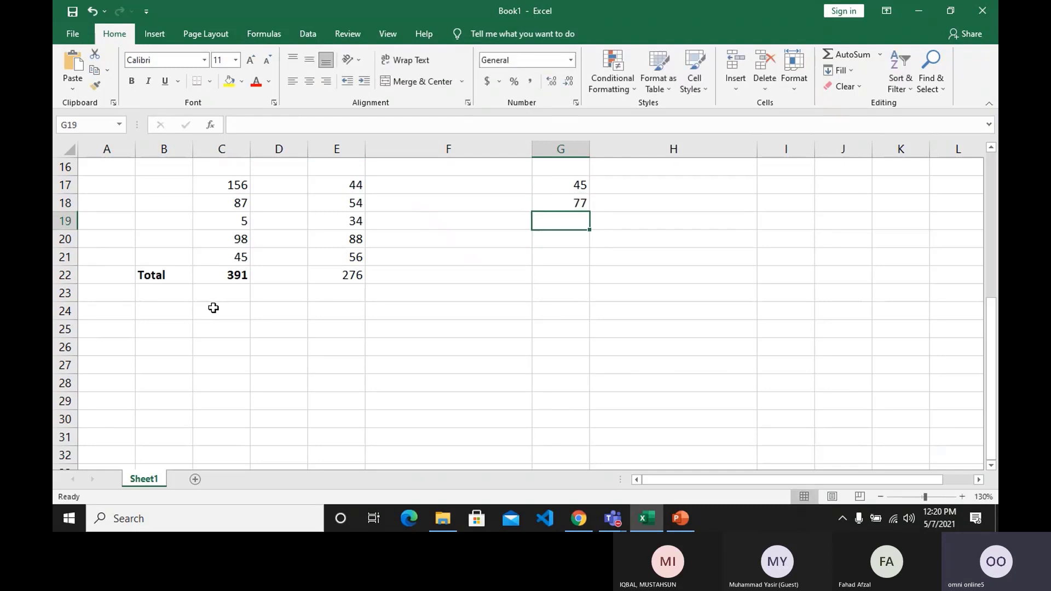
type("56")
key("Return")
type("76")
key("Return")
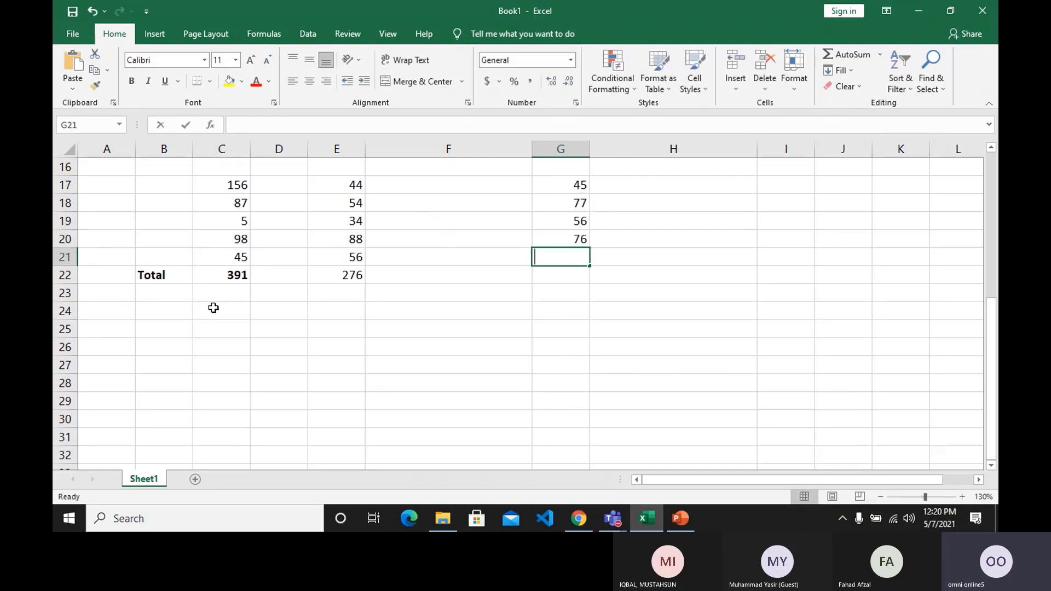
type("56")
key("Return")
Total G17 to G21 in G22 with AutoSum, check the formula, and clear G22 again.
scroll(206, 303, "up", 1)
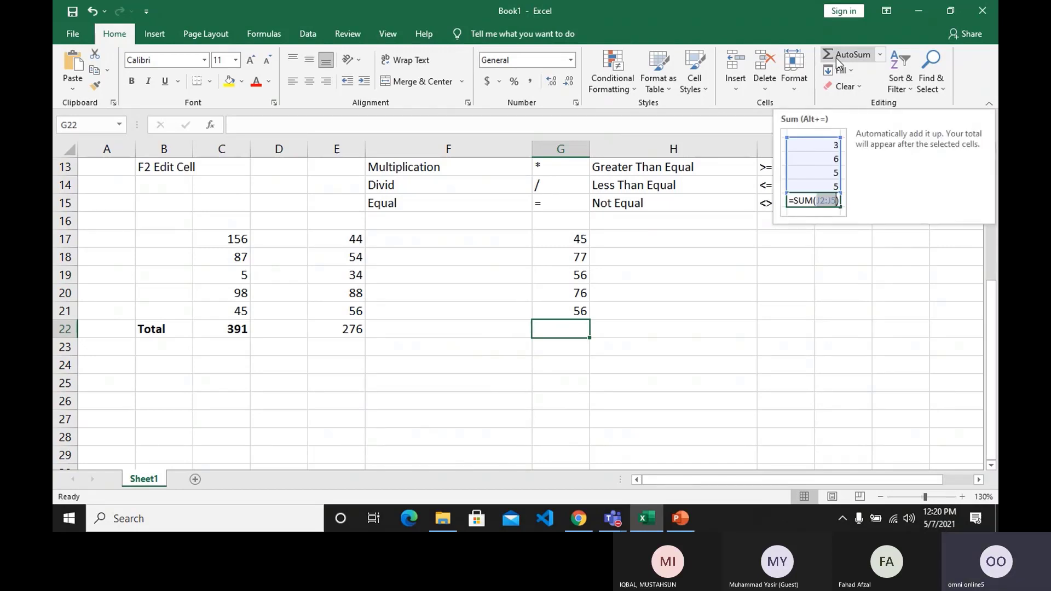
left_click(836, 58)
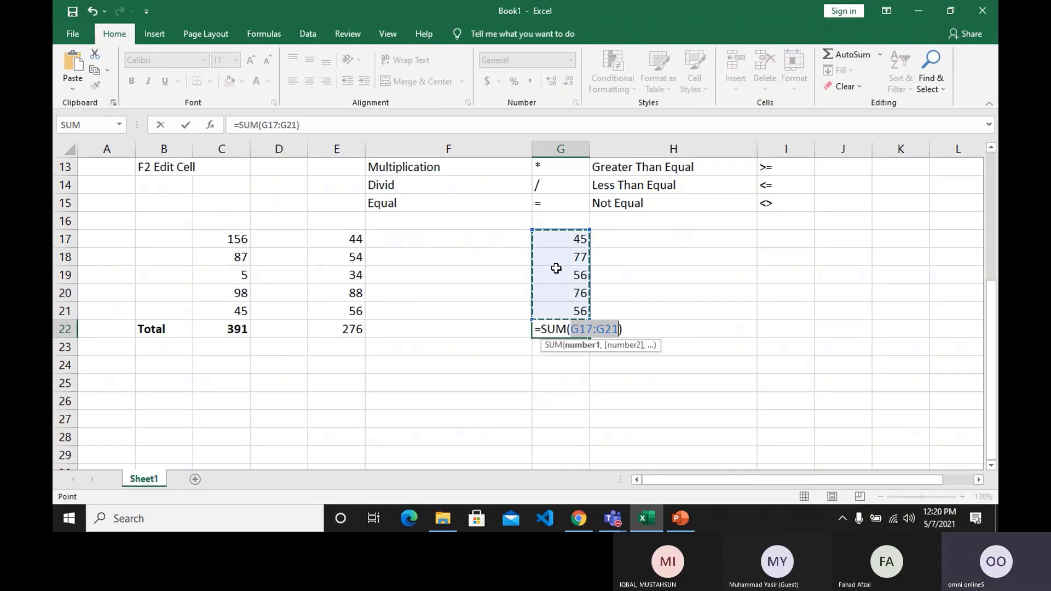
key("Return")
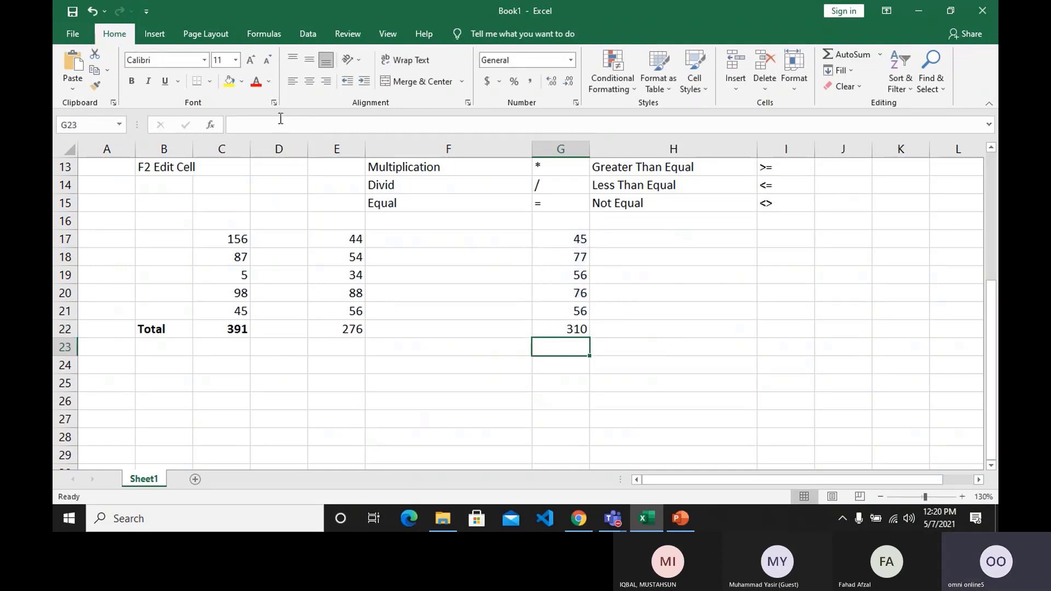
left_click(567, 335)
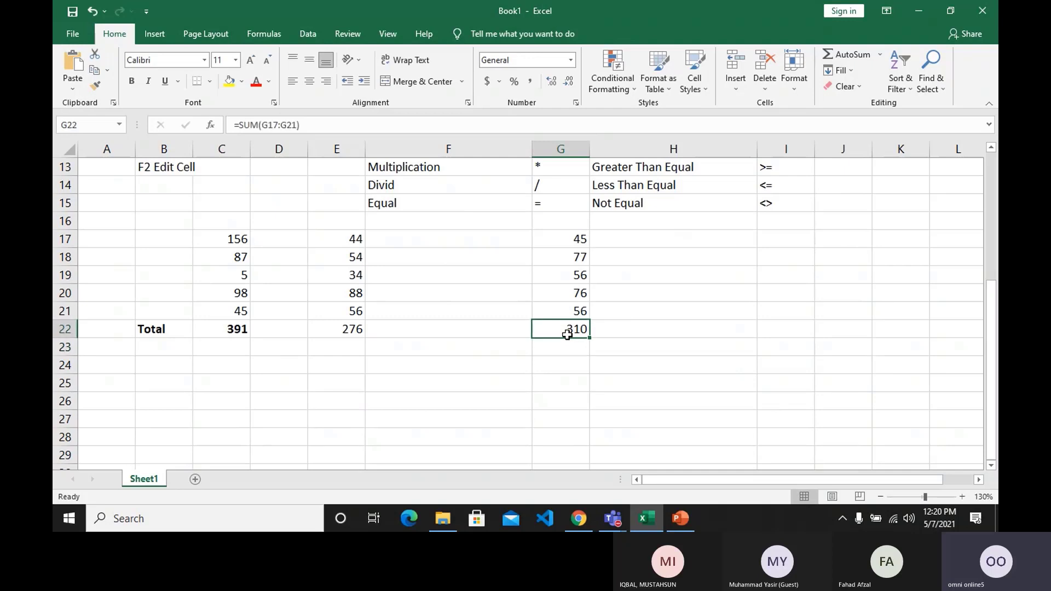
key("Delete")
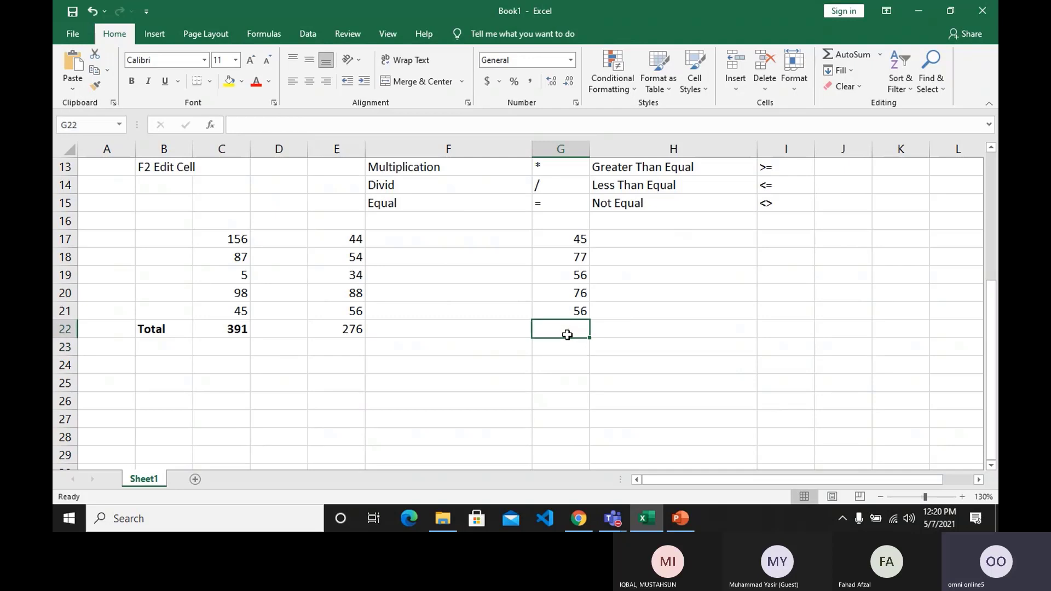
Total the numbers in G17 to G21 in cell G22 with AutoSum.
left_click(842, 49)
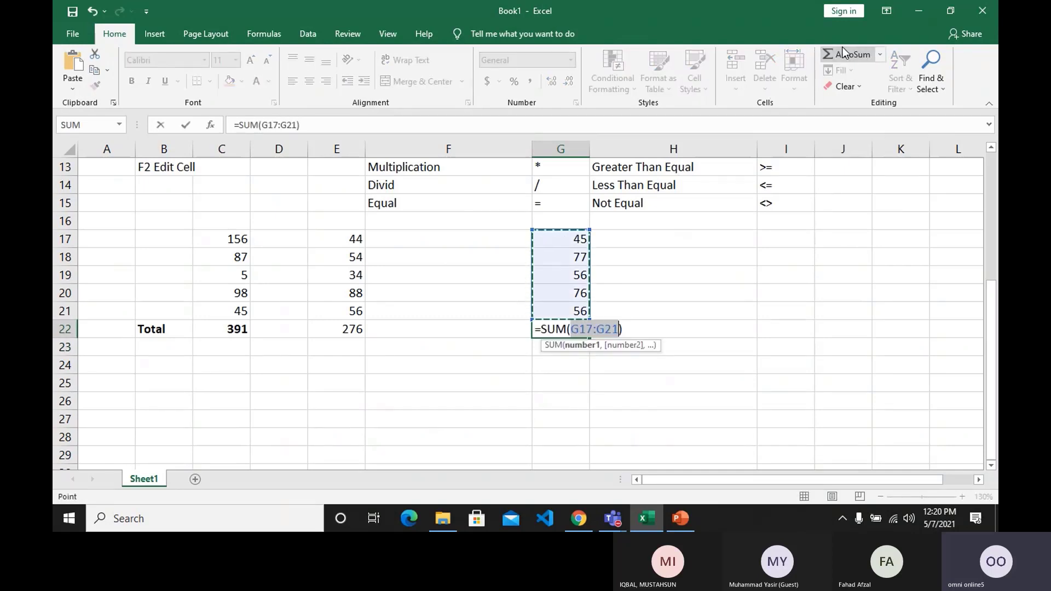
key("Return")
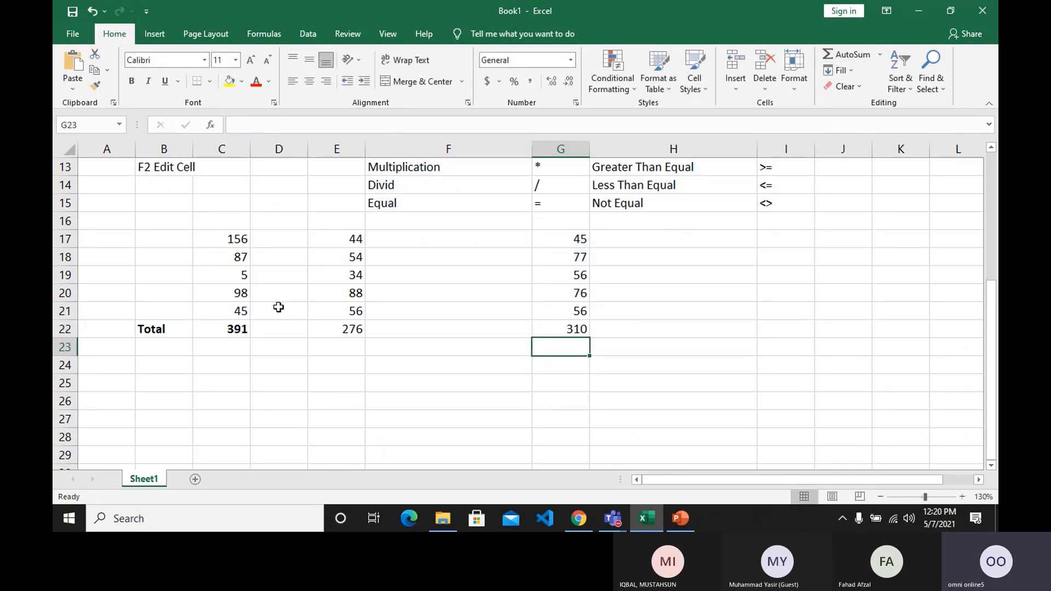
Start a new set of numbers below the first total with 78900 in C24 and 23000 in C25.
left_click(209, 368)
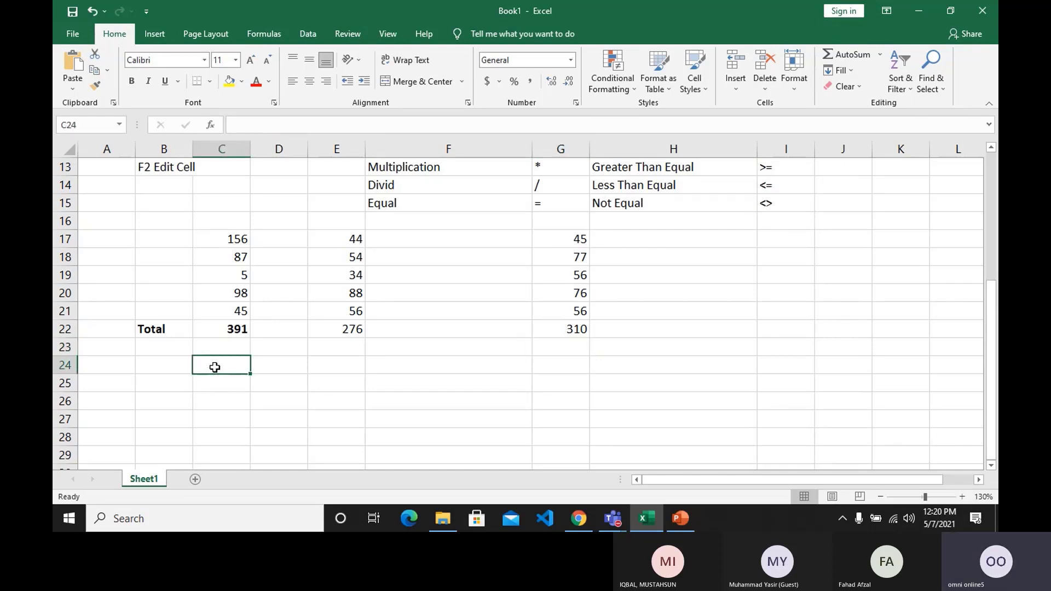
type("78900")
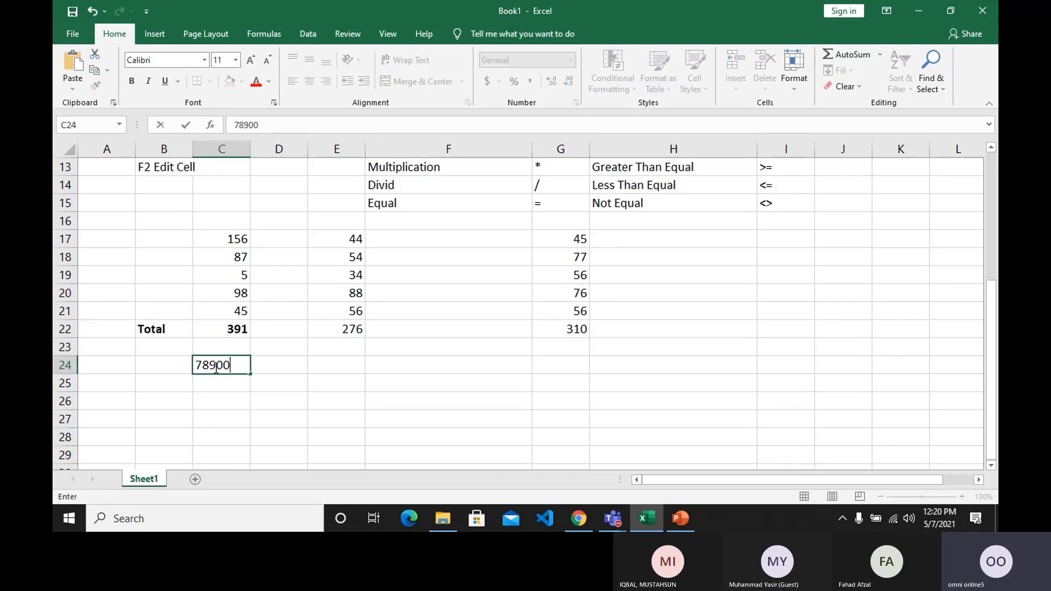
key("Return")
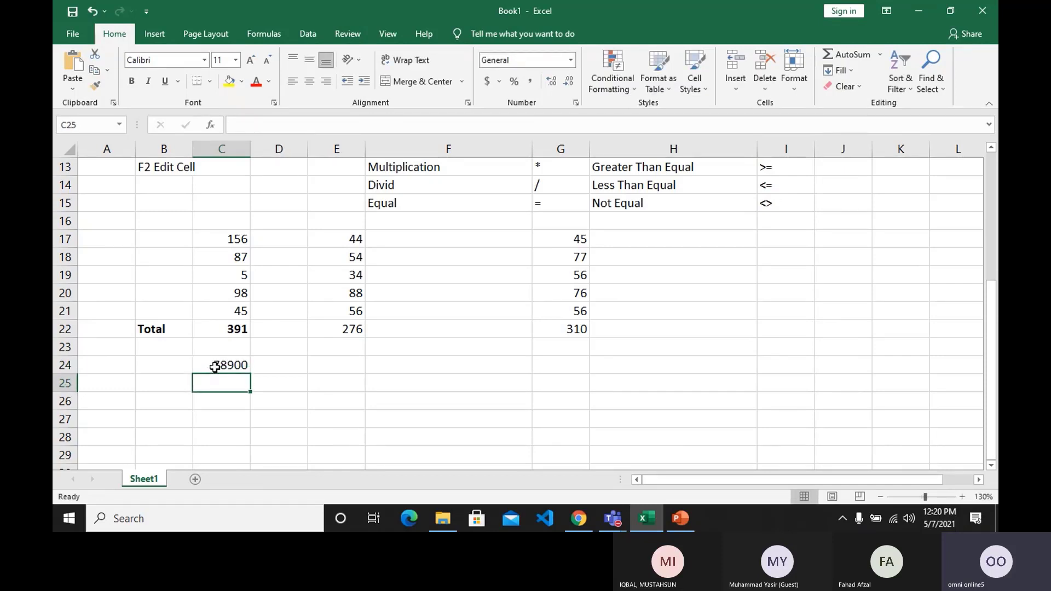
type("400")
key("BackSpace")
key("BackSpace")
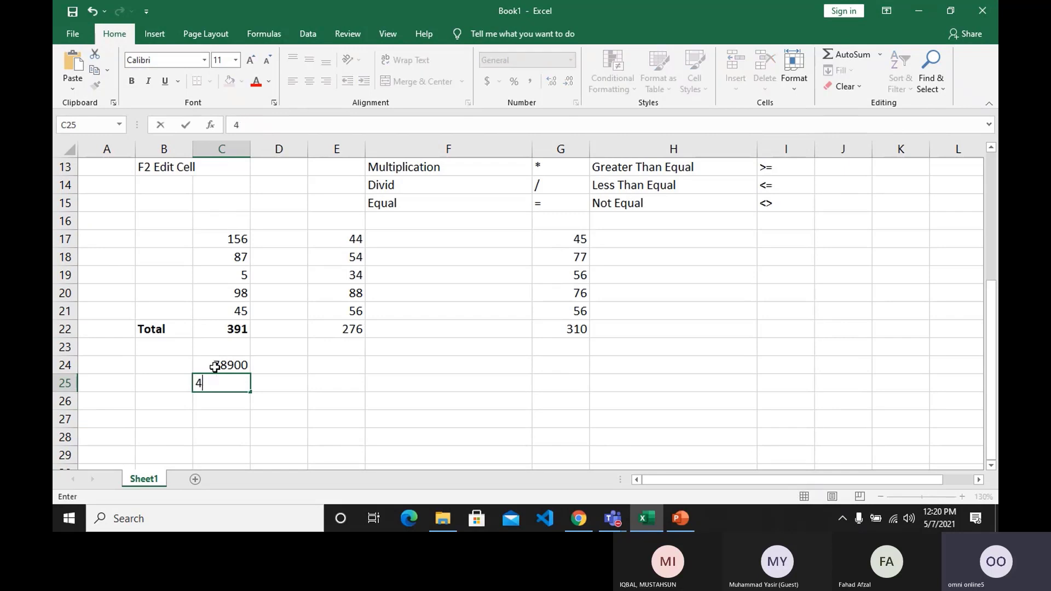
key("BackSpace")
type("23000")
key("Return")
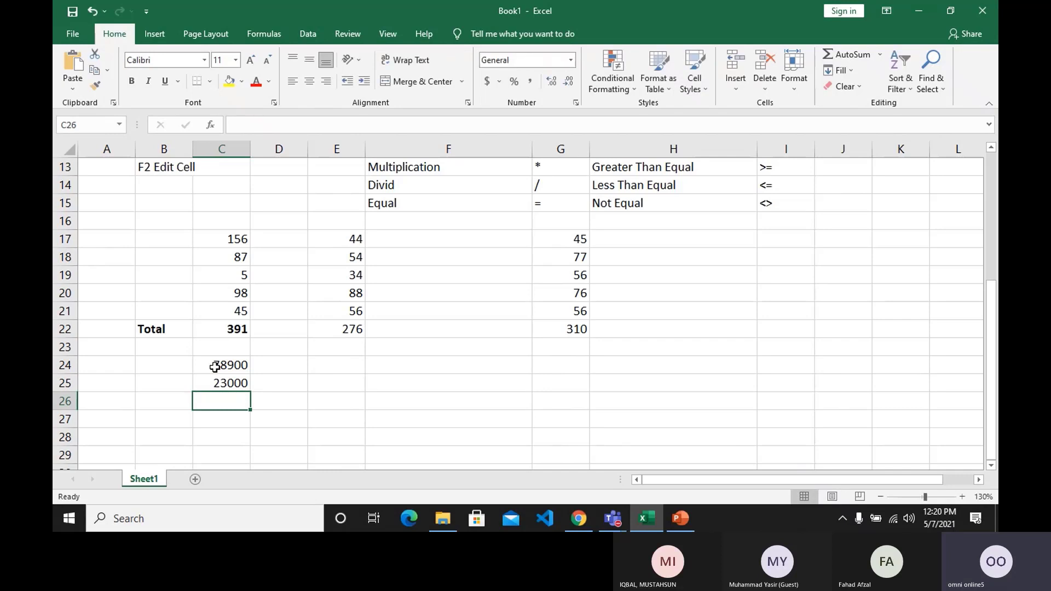
Add 5000 in C26 and 3700 in C27 to the new set of numbers.
type("5000")
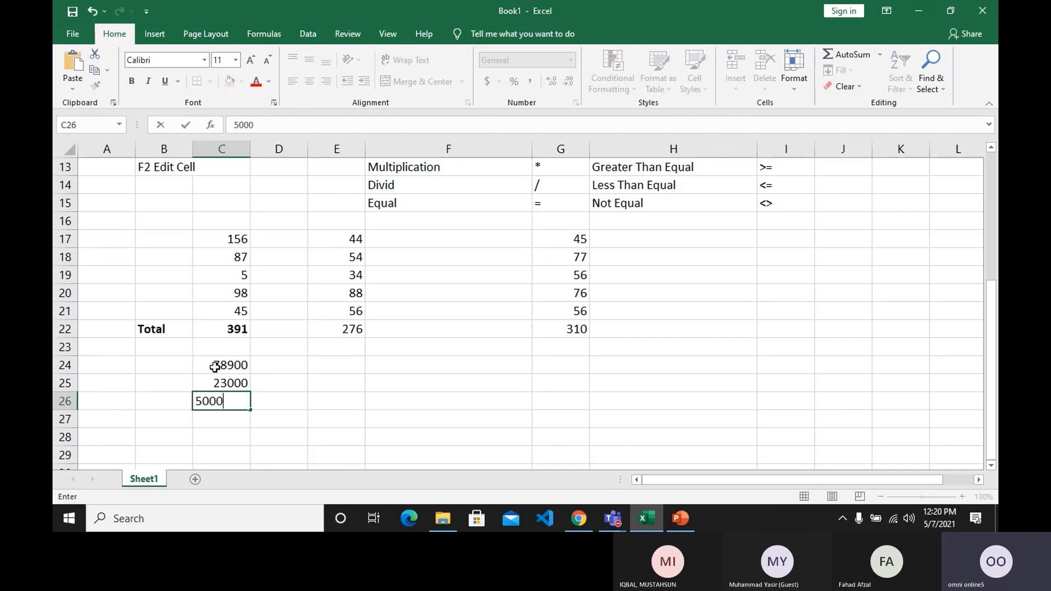
key("Return")
type("33")
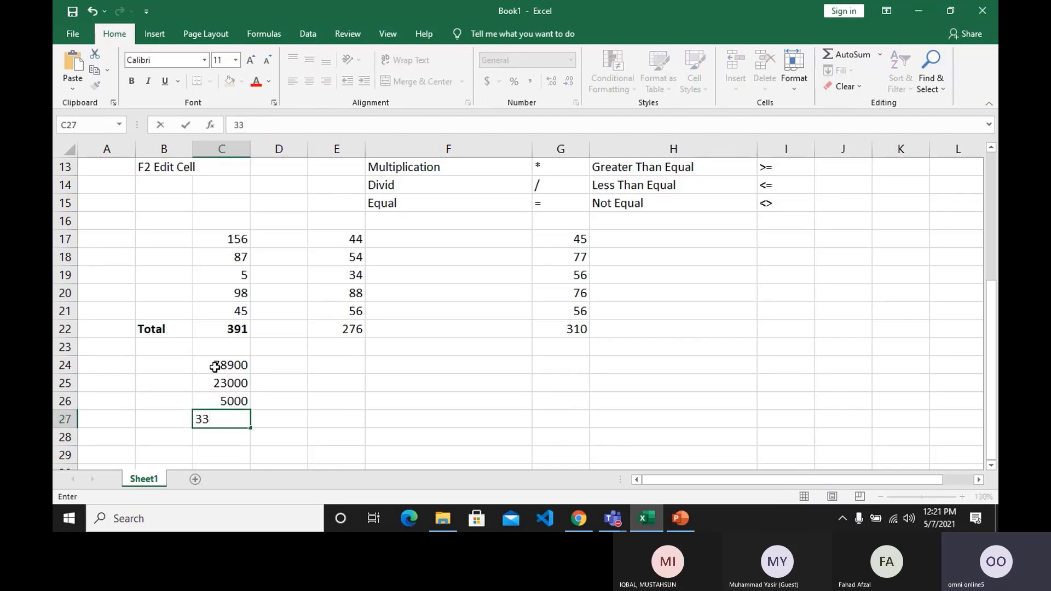
type("700")
key("BackSpace")
key("BackSpace")
key("BackSpace")
key("BackSpace")
type("00")
key("Return")
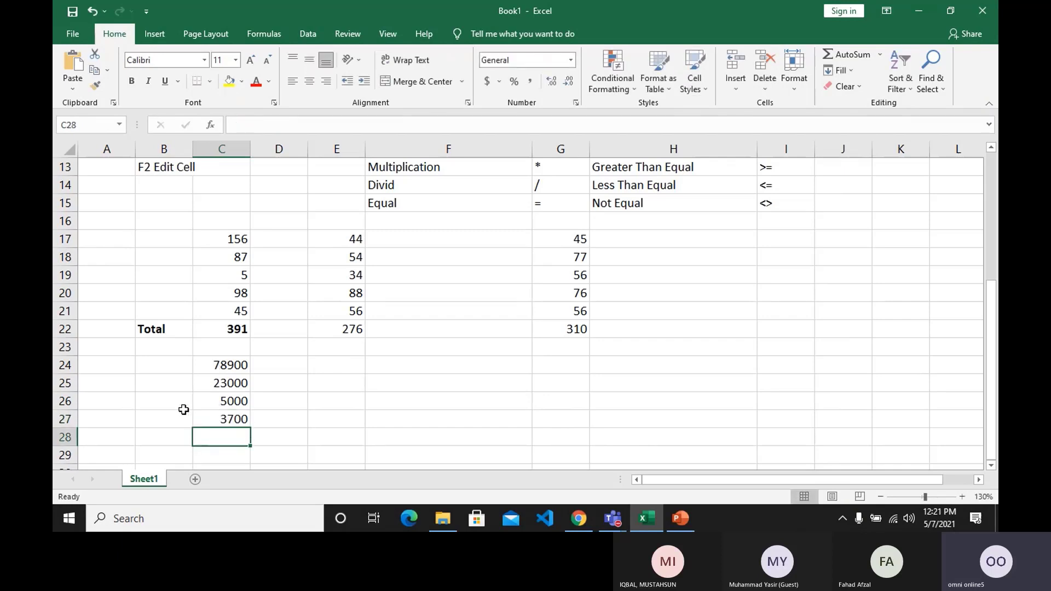
Label cell B28 "Subtraction" and widen column B to fit the label.
scroll(148, 417, "down", 1)
left_click(159, 383)
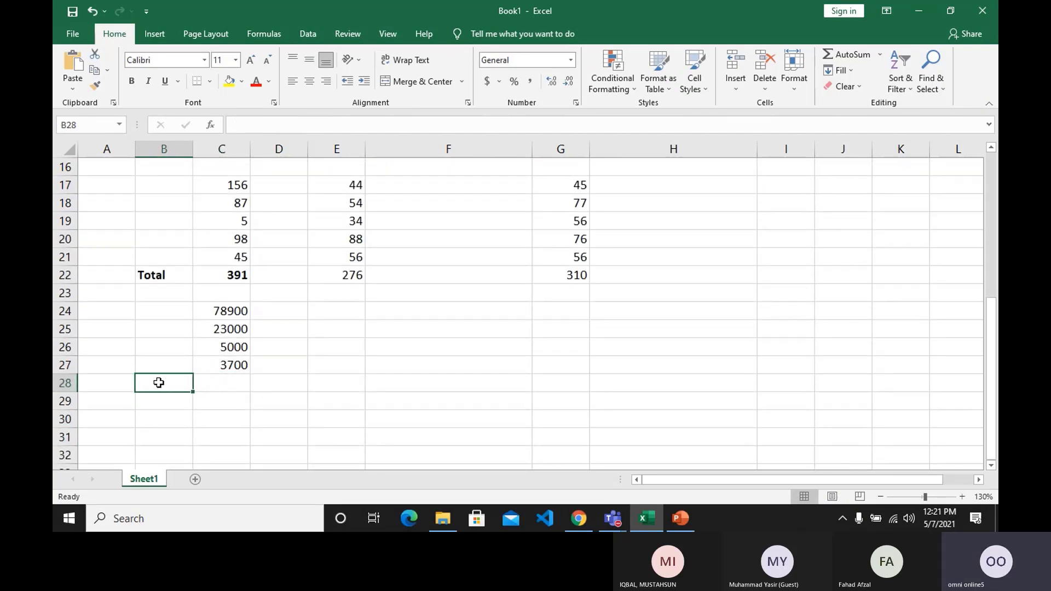
type("Subtra")
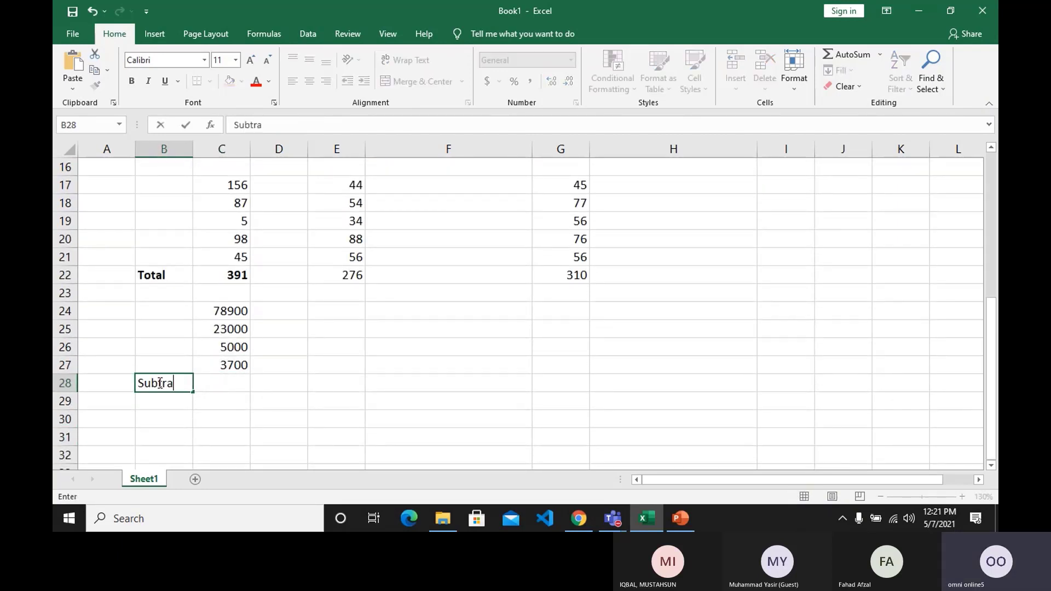
type("ction")
key("Return")
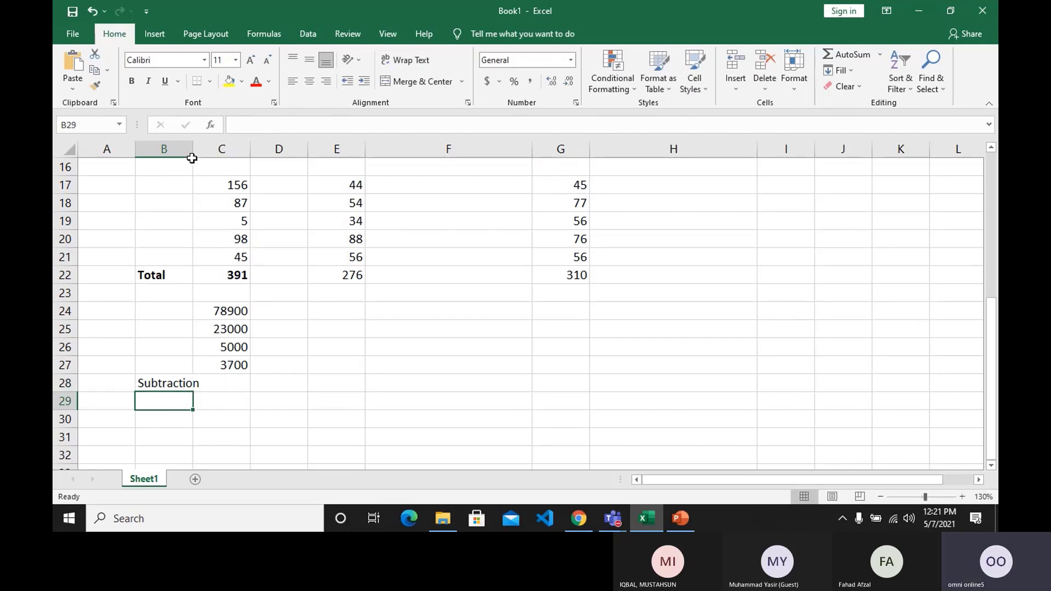
left_click_drag(191, 149, 214, 150)
Enter the formula =C24-C25-C26-C27 in C28 using cell references, and check the resulting formula.
left_click(240, 382)
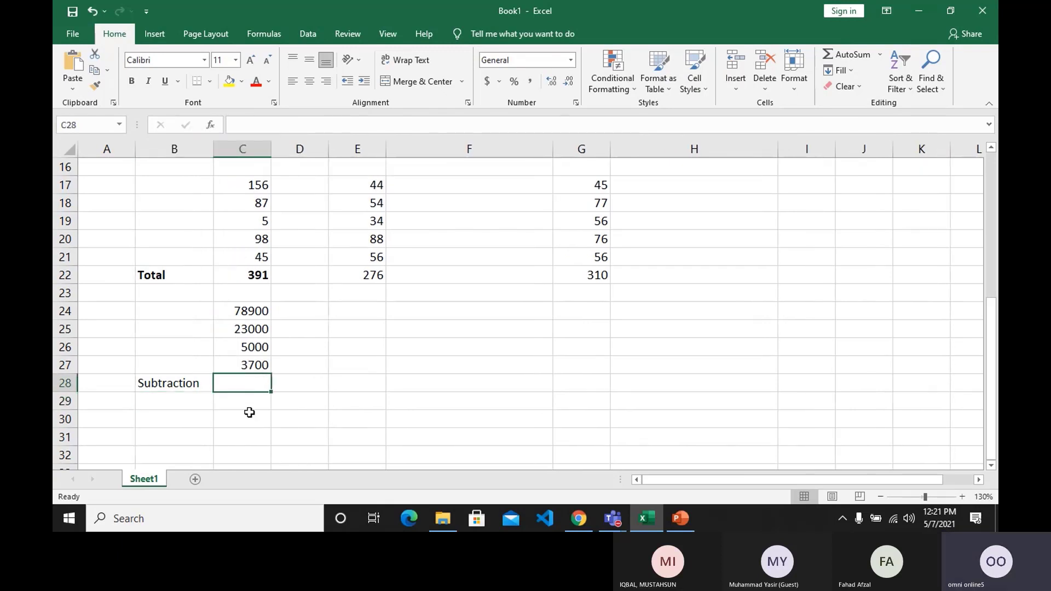
type("=")
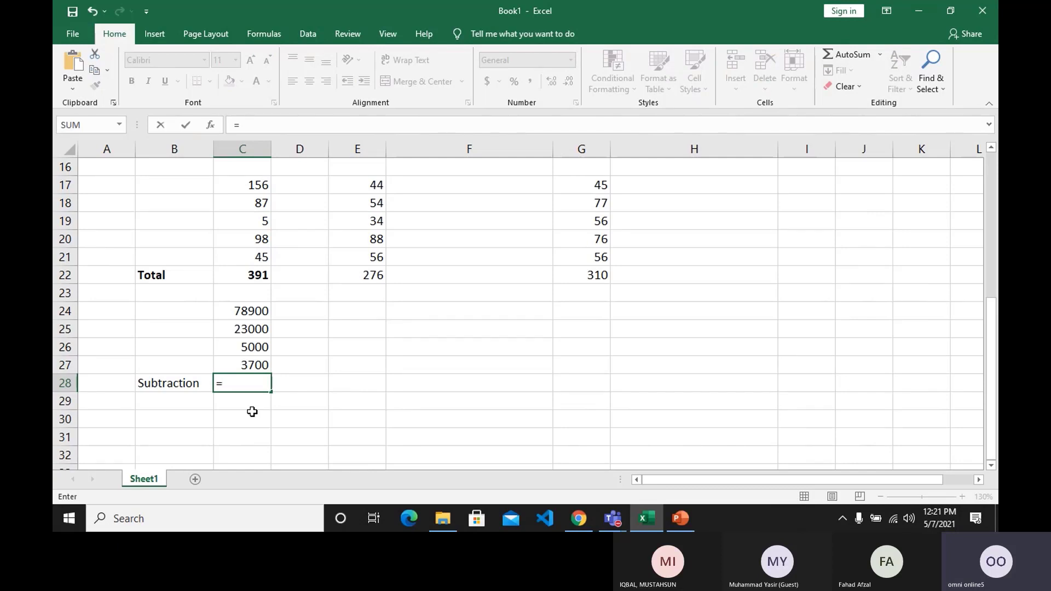
left_click(247, 311)
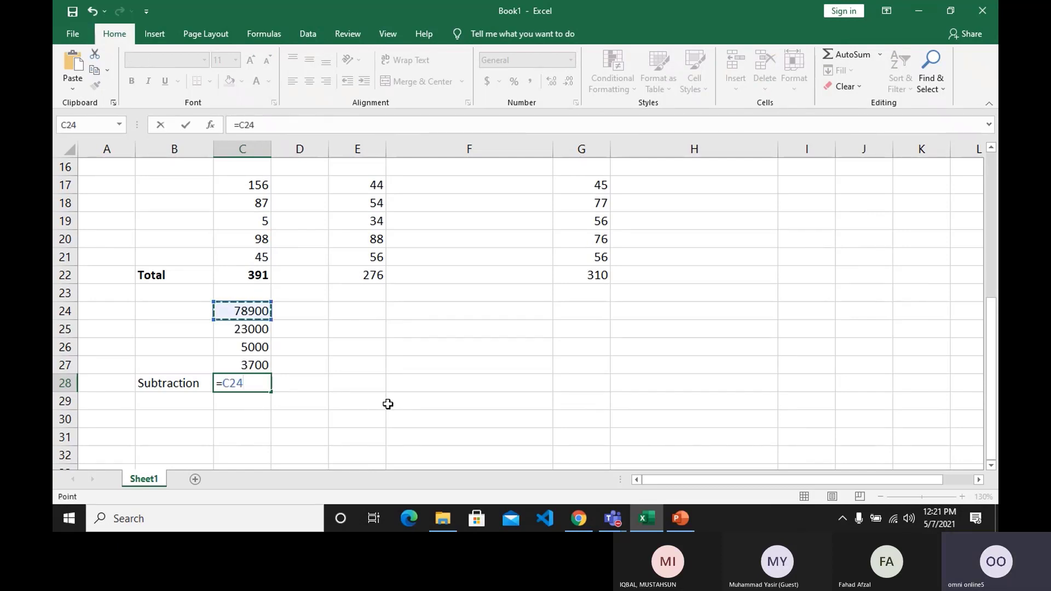
type("-")
left_click(259, 329)
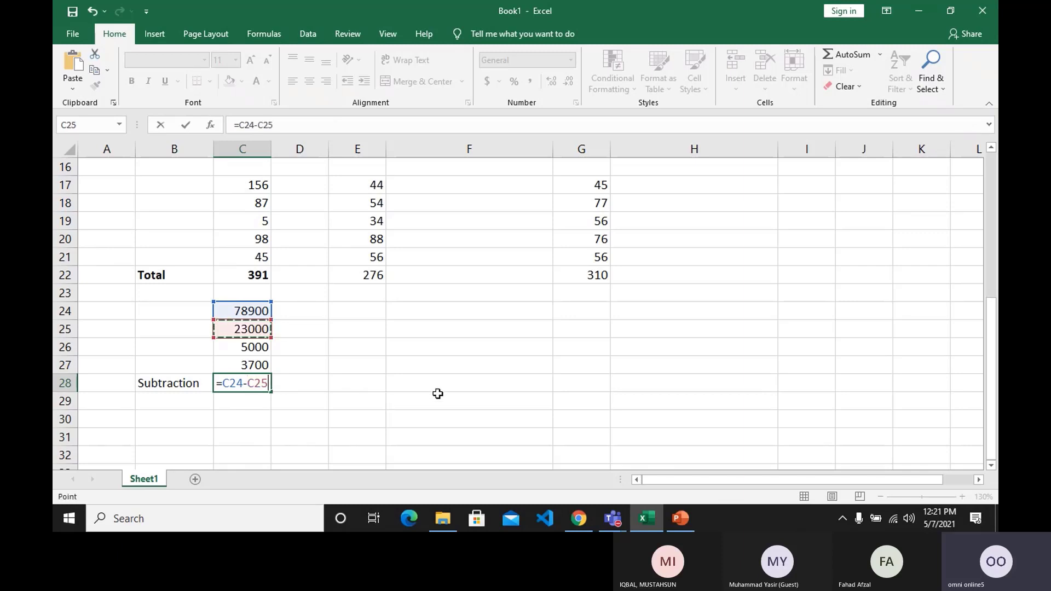
type("-")
left_click(259, 350)
type("-")
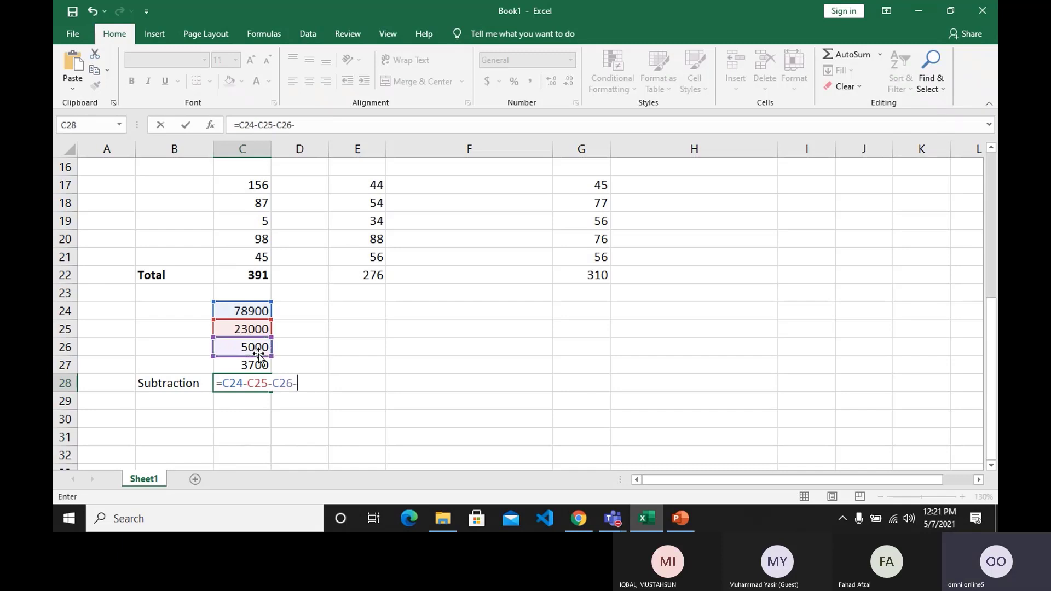
left_click(250, 365)
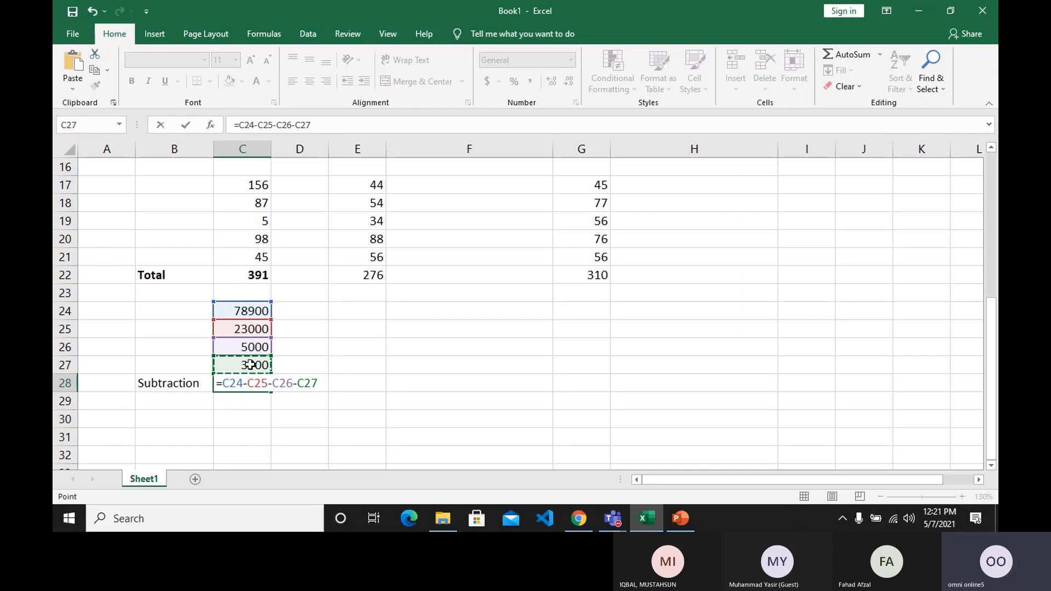
key("Return")
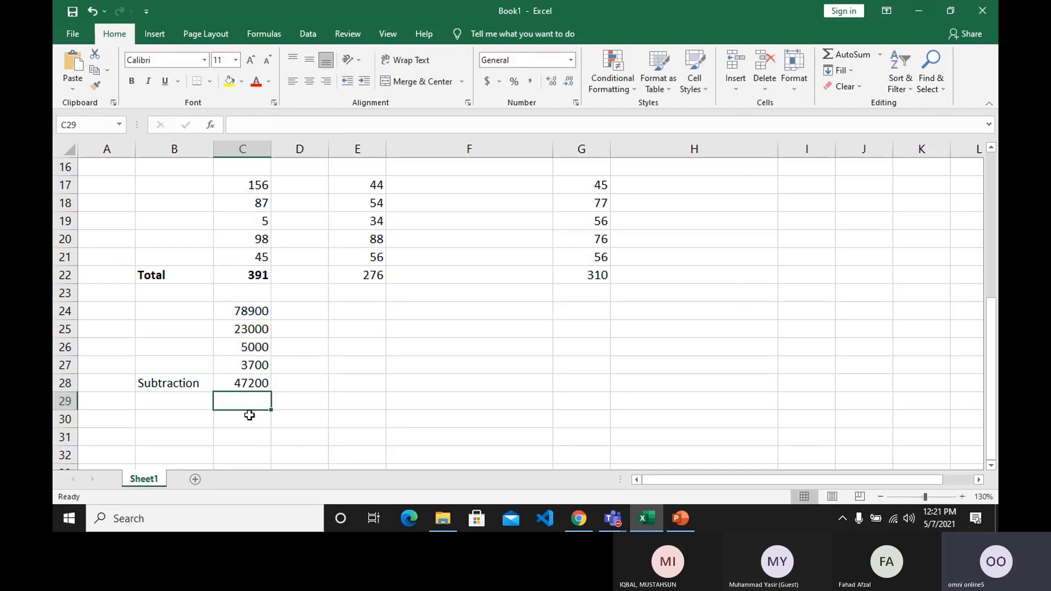
left_click(249, 386)
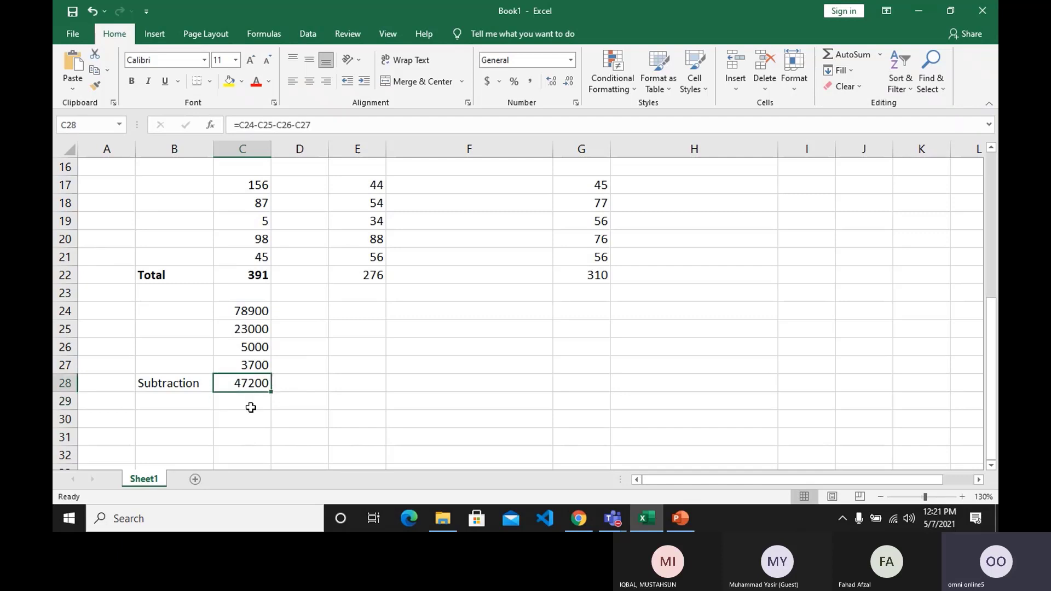
left_click(251, 406)
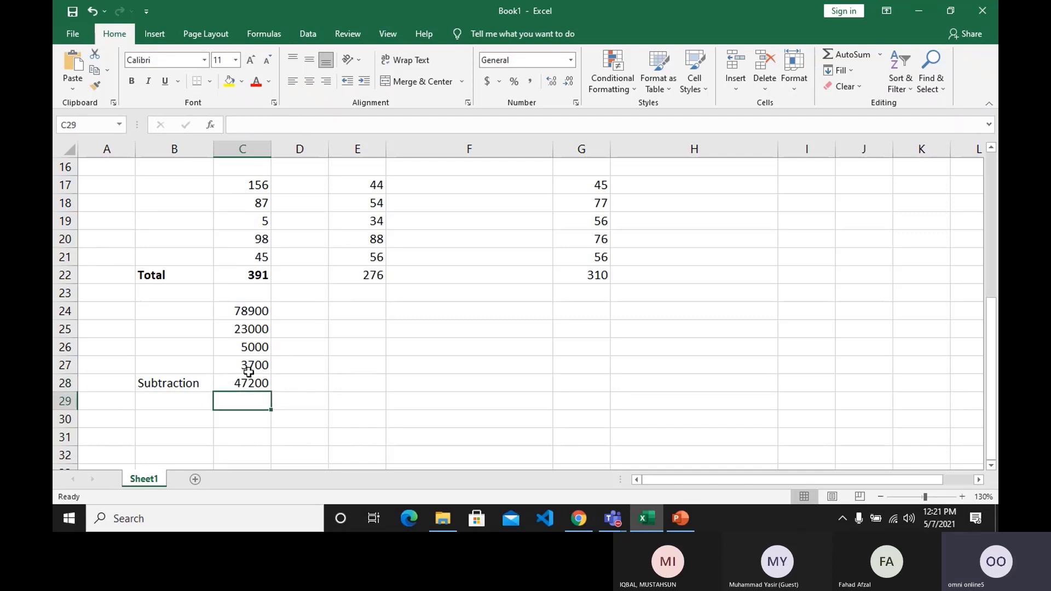
Clear C28 and re-enter the subtraction as the formula =C24-C25-C26-C27.
left_click(248, 384)
key("Delete")
type("=")
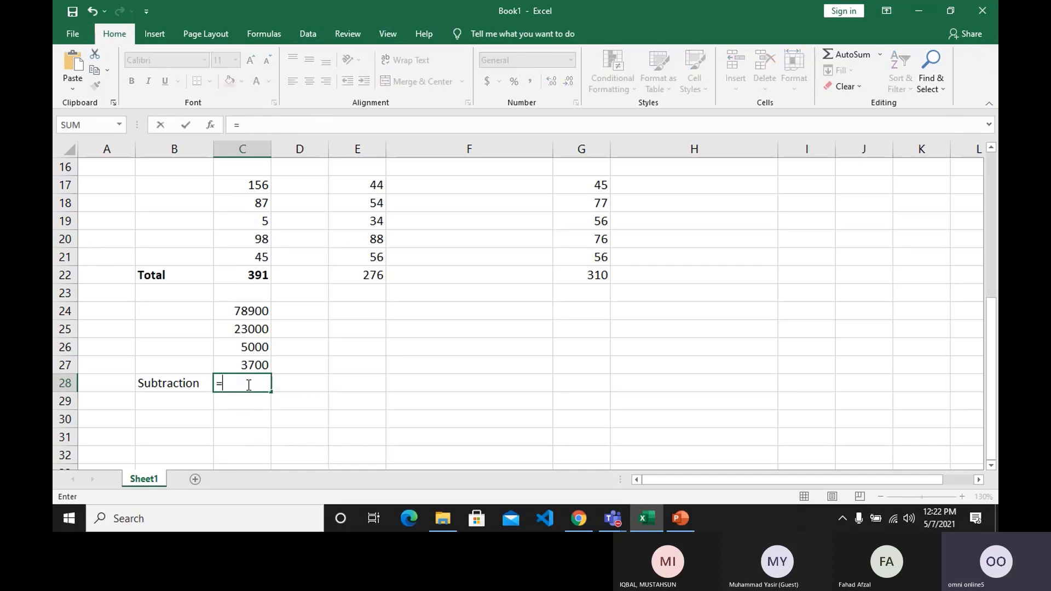
left_click(249, 311)
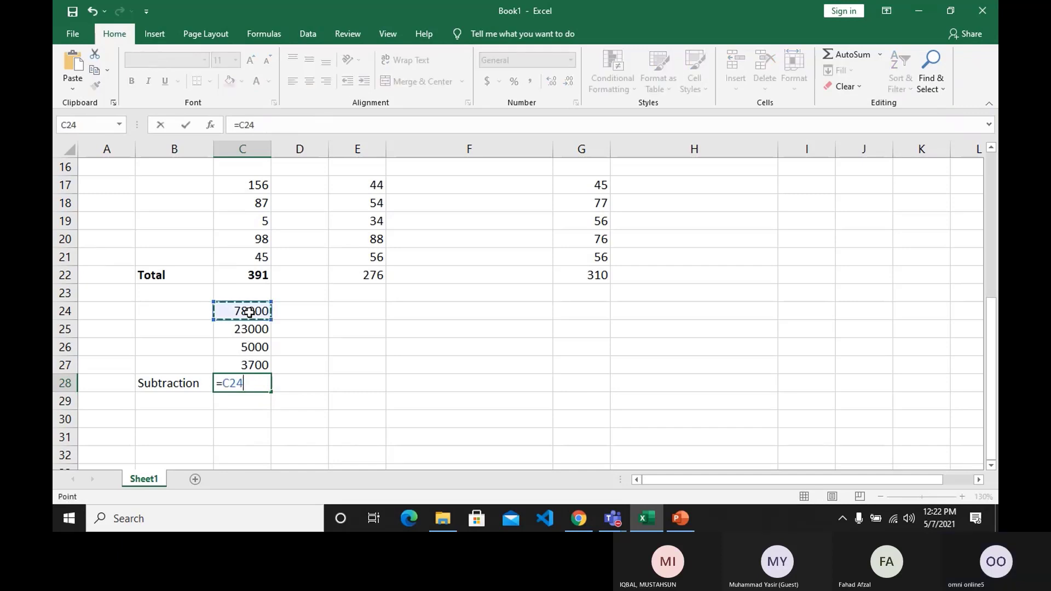
type("-")
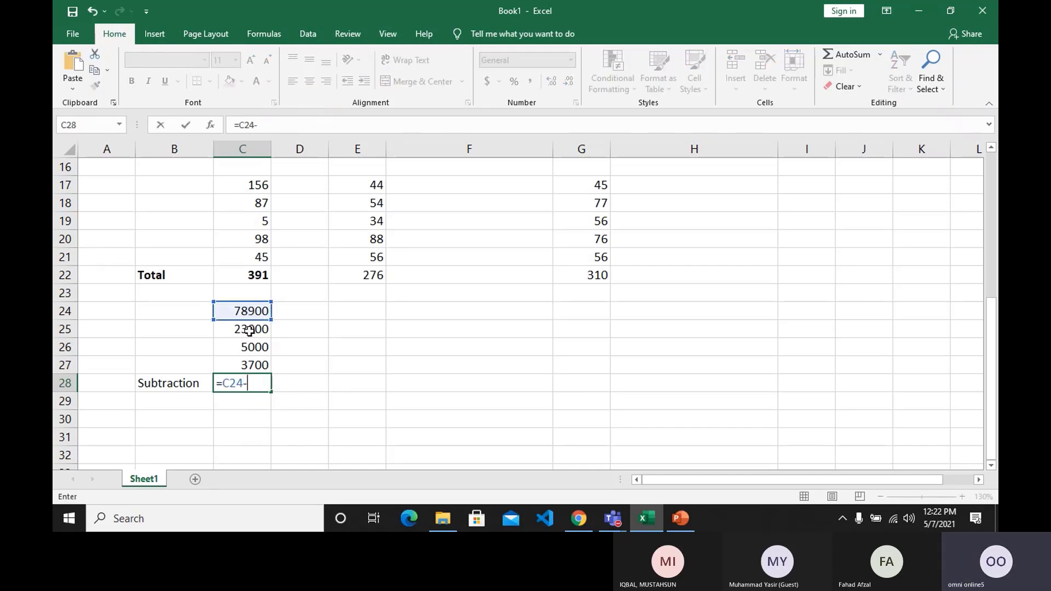
left_click(249, 330)
type("-")
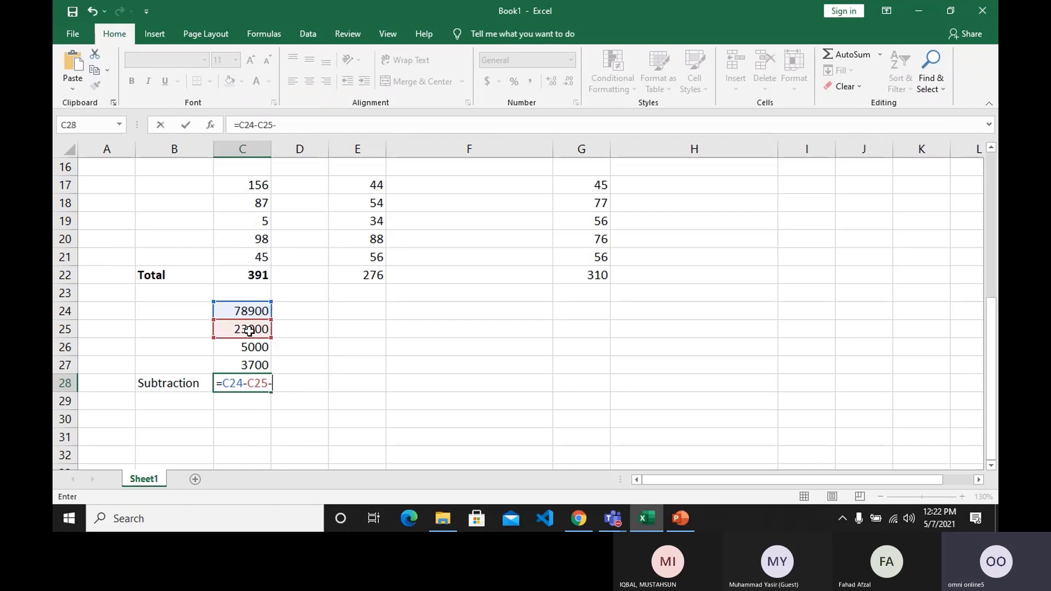
left_click(231, 353)
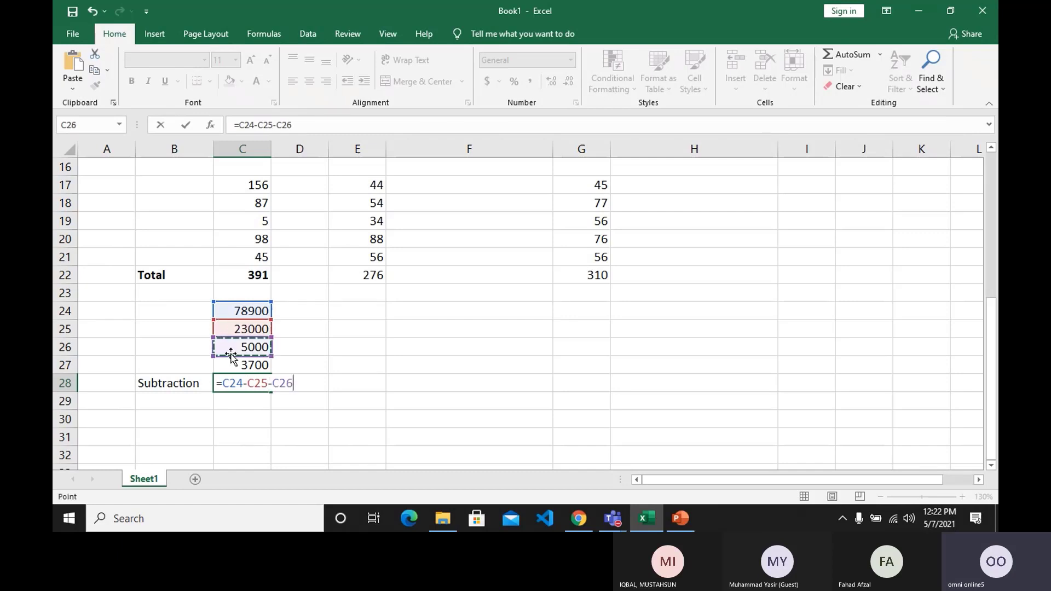
type("-")
left_click(240, 365)
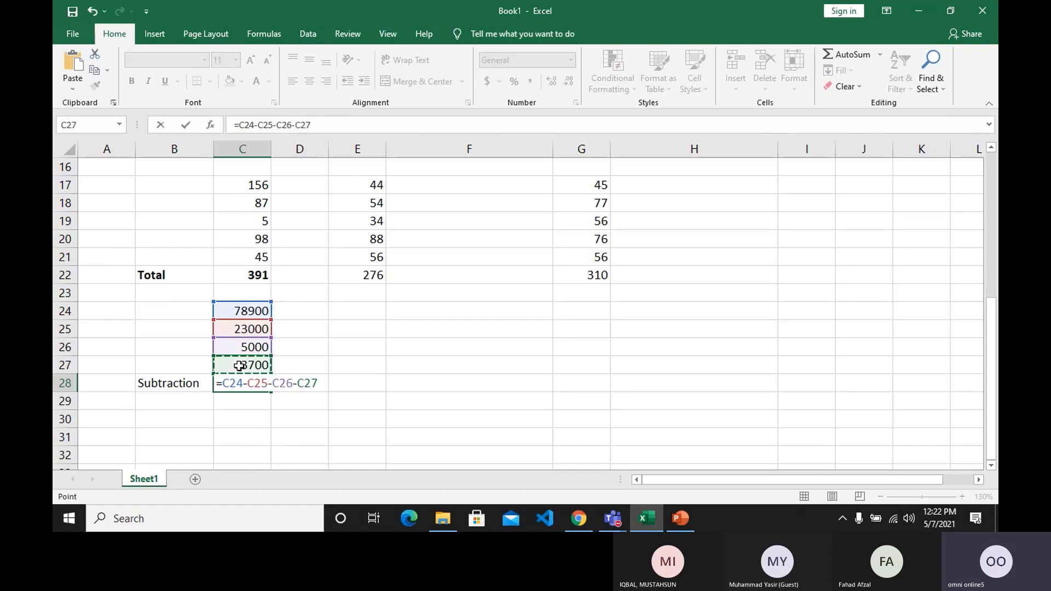
key("Return")
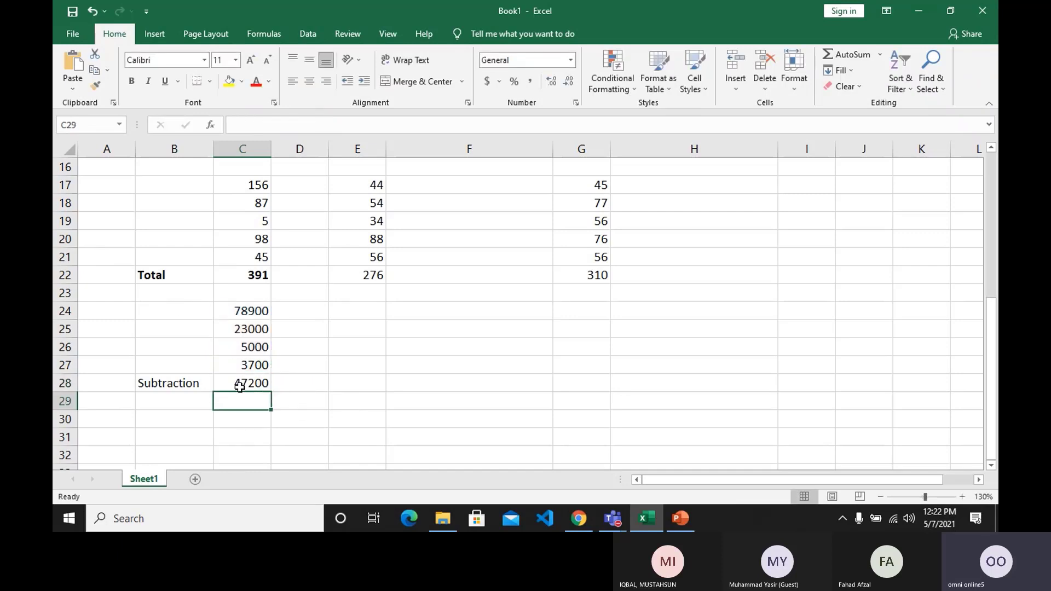
Make the Subtraction label and its result in B28:C28 bold.
left_click(241, 385)
left_click_drag(218, 378, 195, 378)
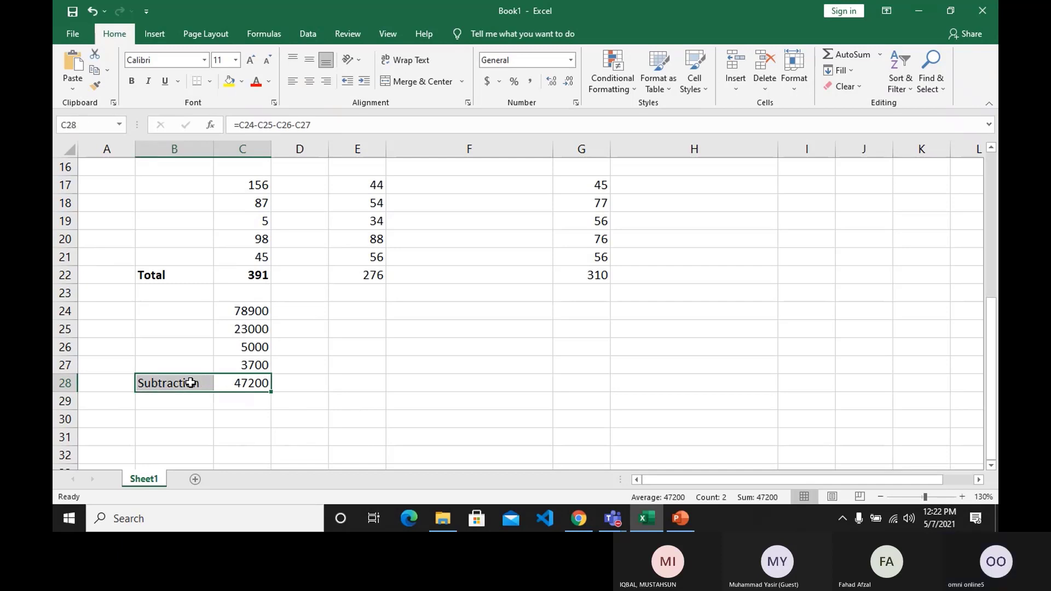
left_click(130, 81)
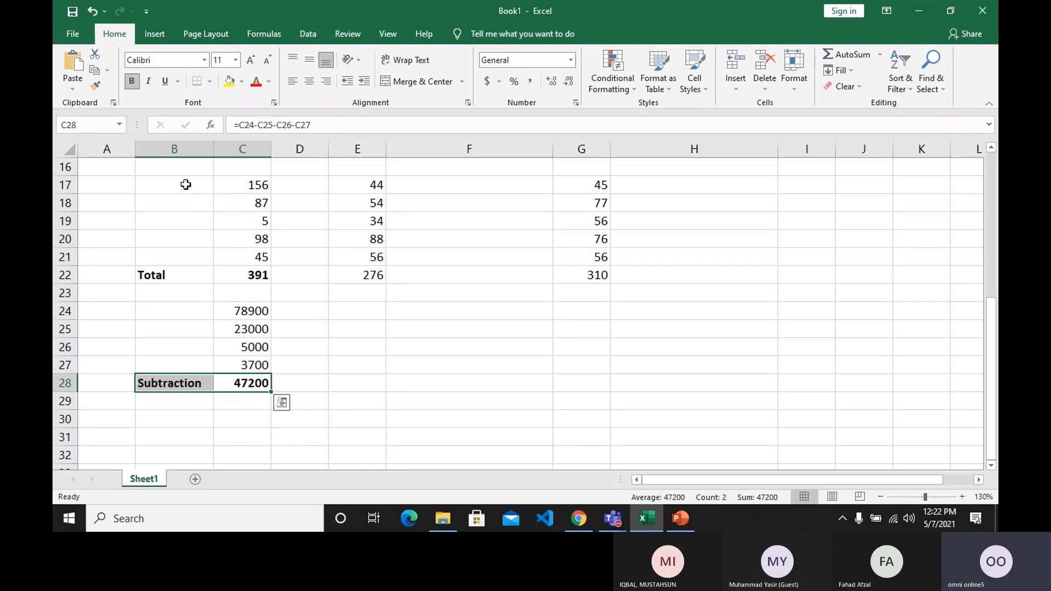
left_click(319, 389)
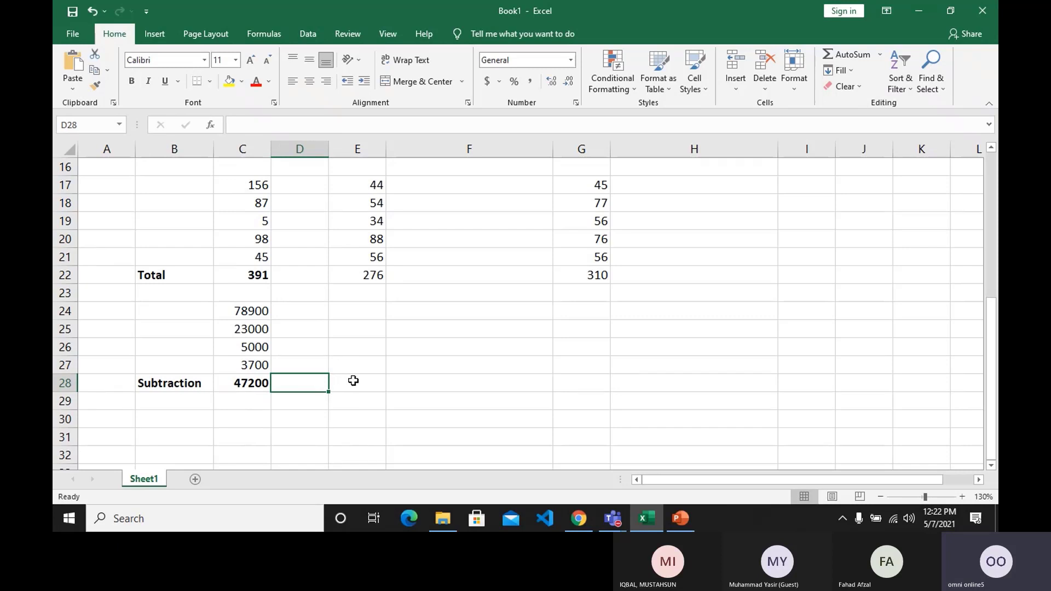
Label cell F28 "Multiplication".
left_click(419, 382)
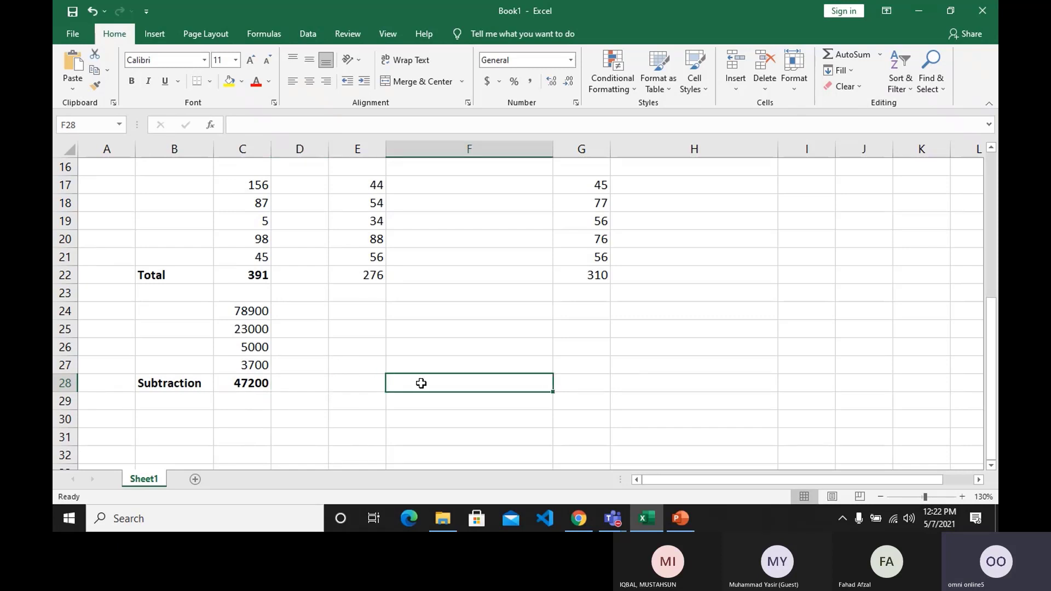
type("Mu")
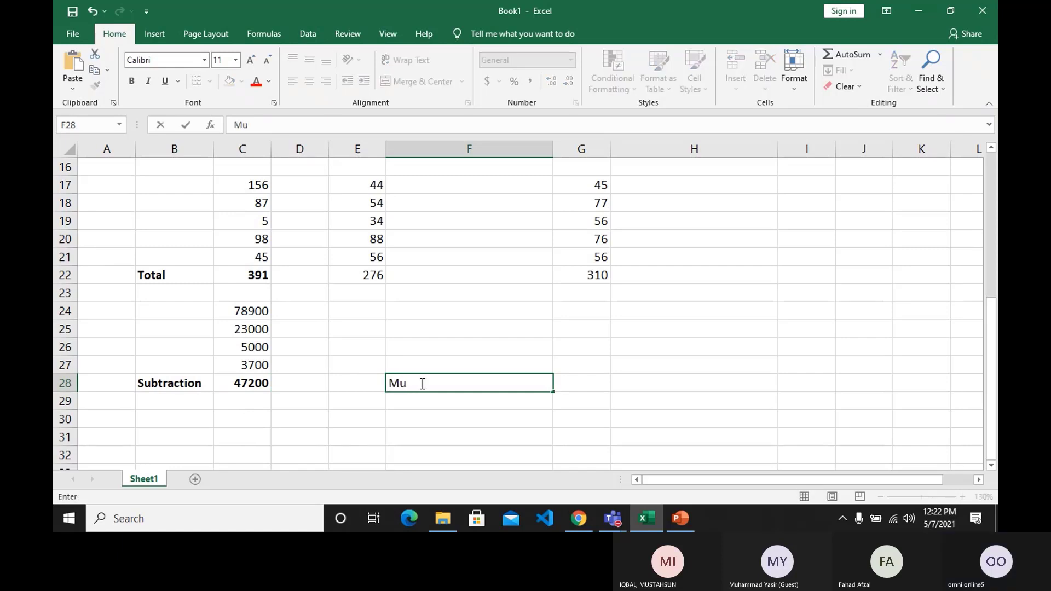
type("ltiplication")
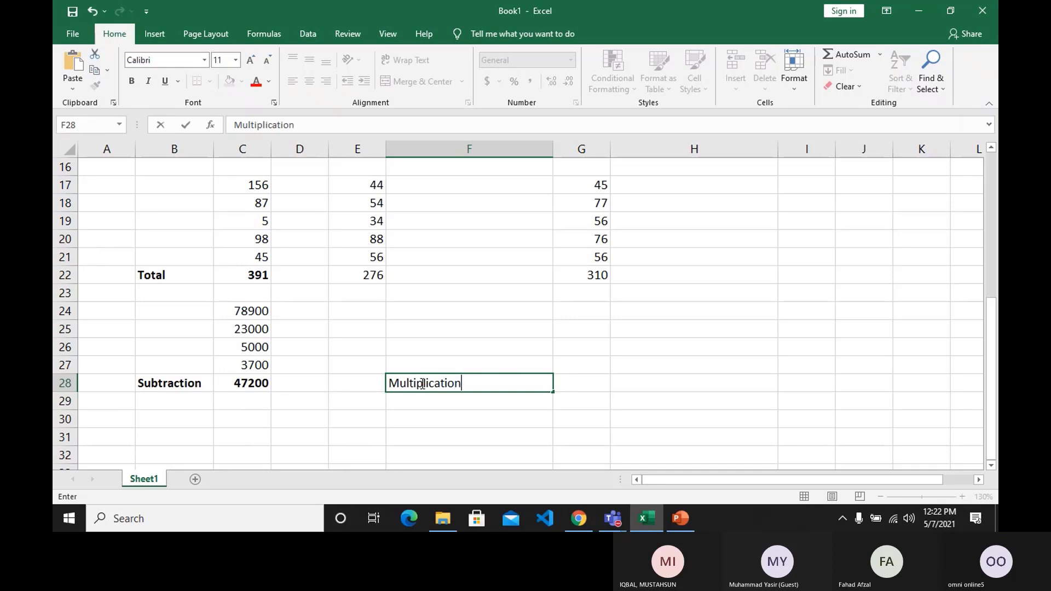
key("Tab")
Enter the value 5 in each of the cells G24, G25 and G26.
key("Up")
key("Up")
key("Up")
key("Up")
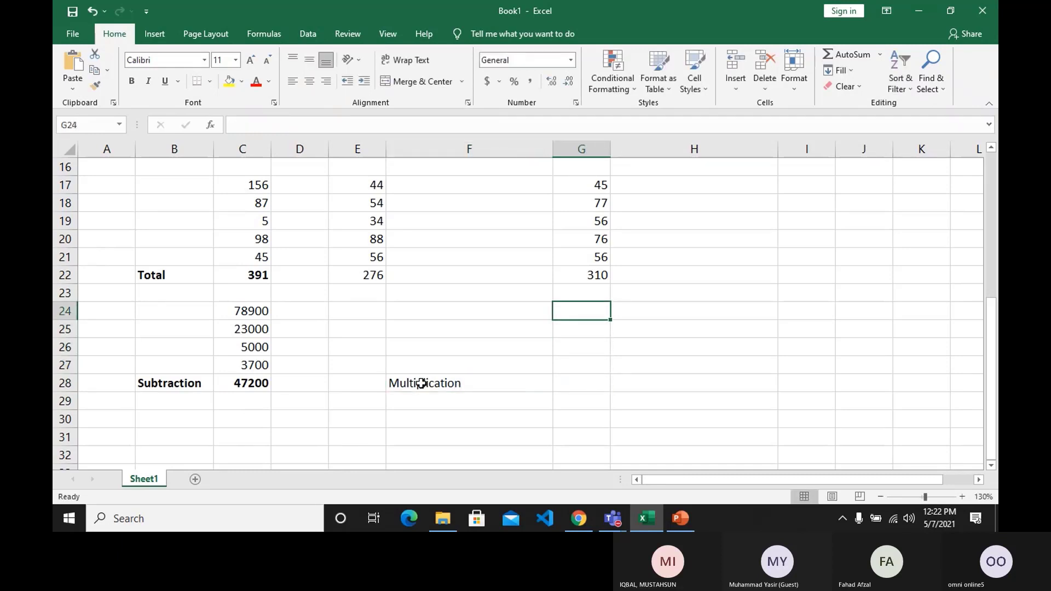
type("5")
key("Return")
type("5")
key("Return")
type("5")
key("Return")
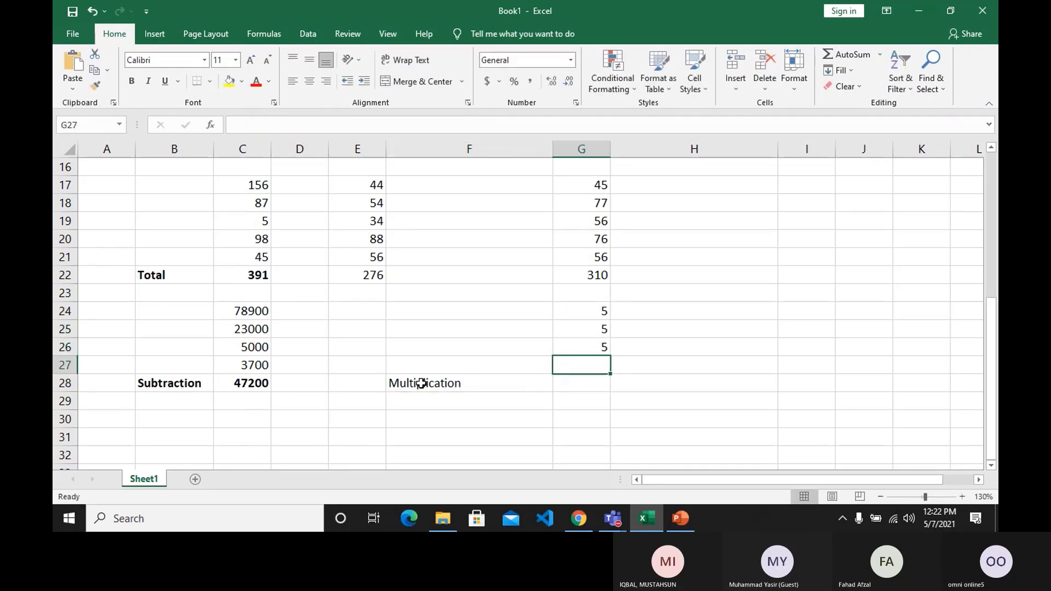
type("5")
key("Return")
key("Up")
key("Left")
key("Left")
key("Left")
key("Left")
key("Left")
key("Right")
key("Right")
key("Right")
key("Right")
key("Right")
key("Right")
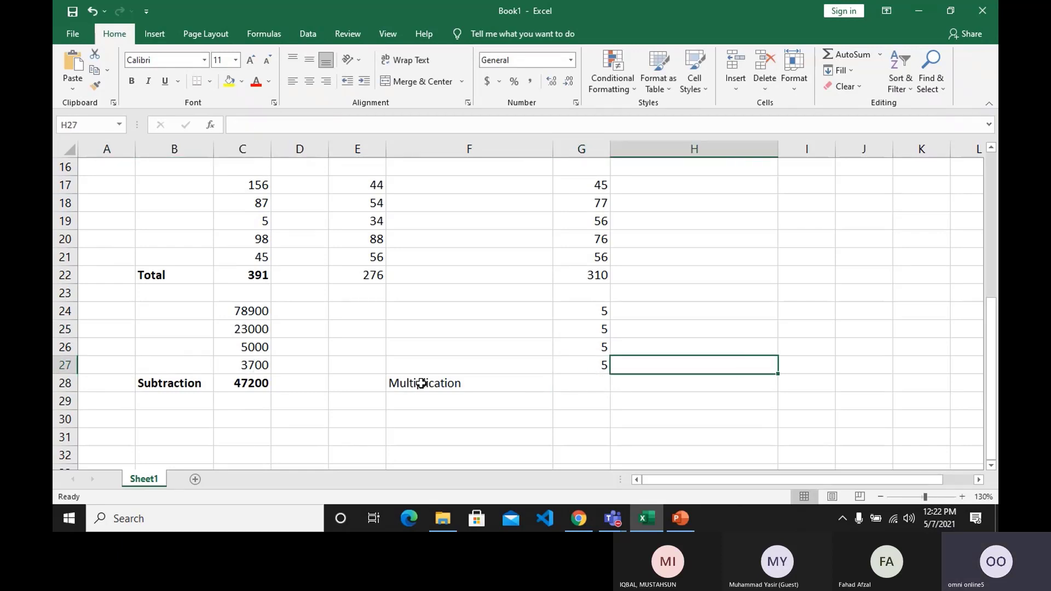
key("Right")
key("Left")
key("Left")
key("Delete")
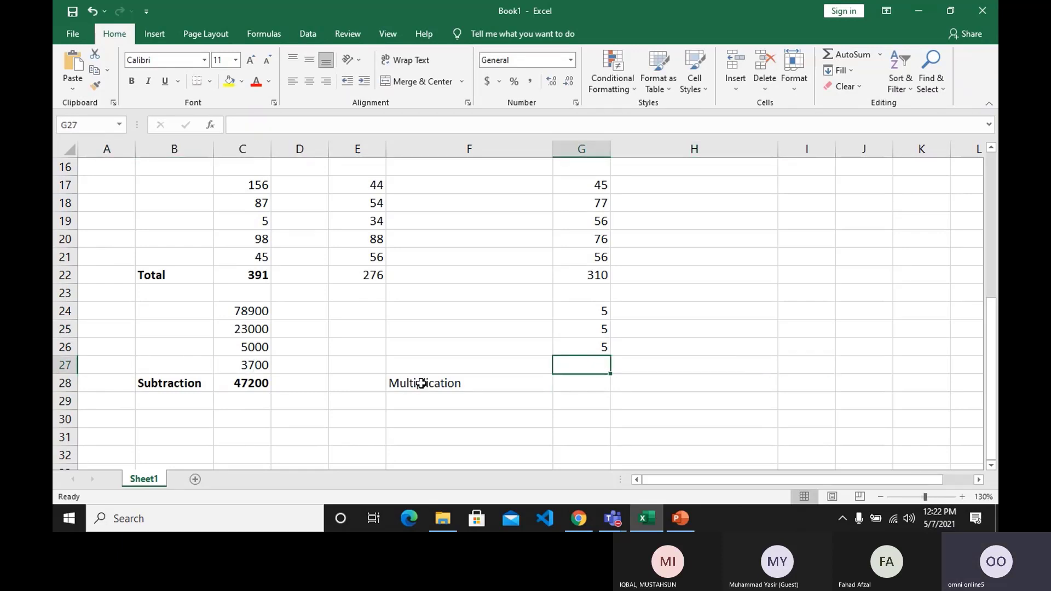
Enter the formula =G24*G25*G26 in G28 using cell references, and check the factors and the resulting formula.
key("Right")
key("Down")
key("Left")
type("=")
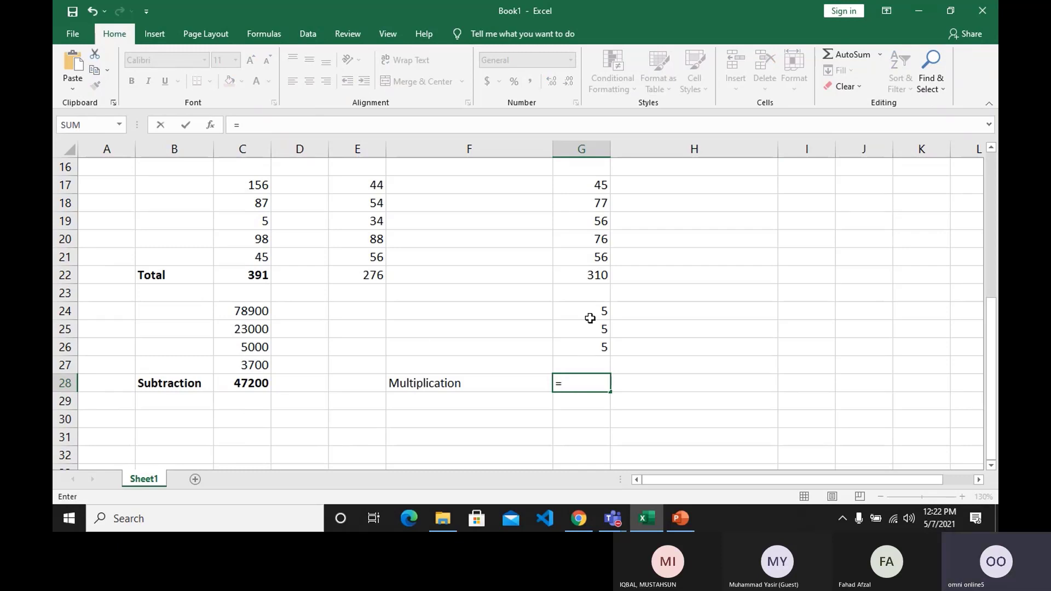
left_click(590, 318)
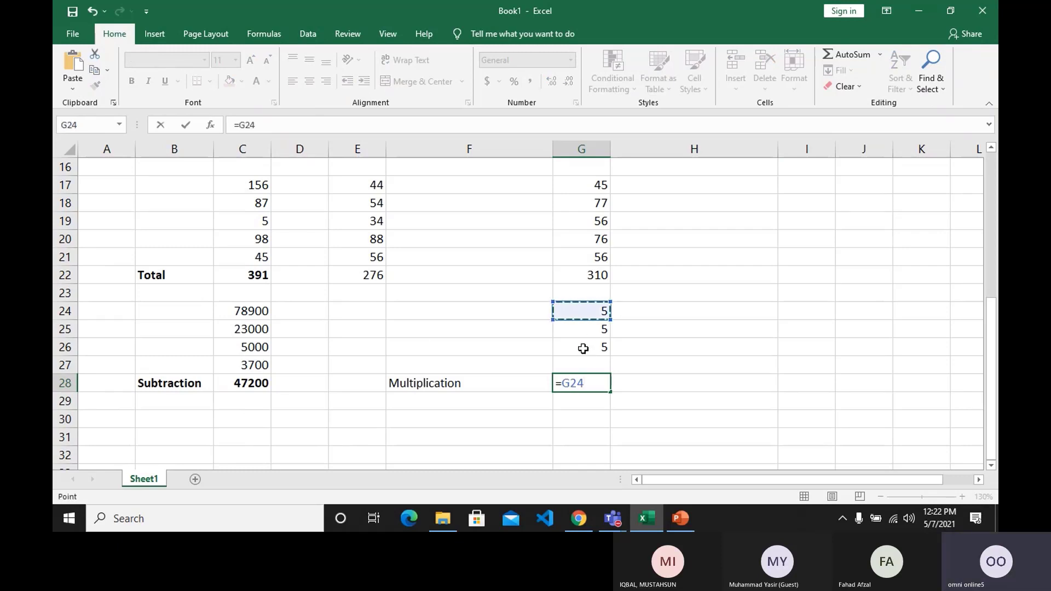
type("*")
left_click(574, 330)
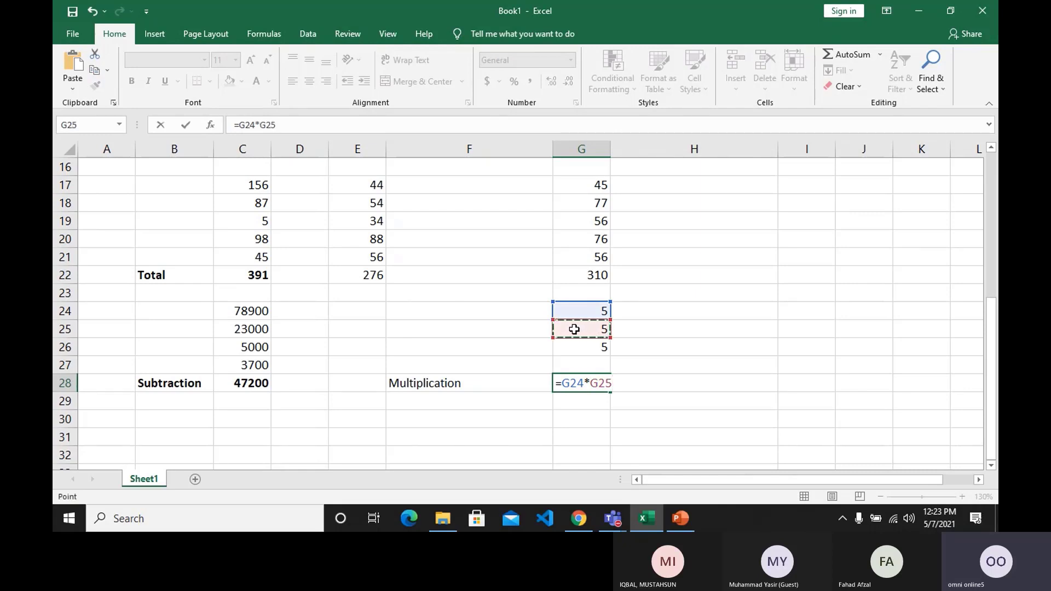
type("*")
left_click(581, 352)
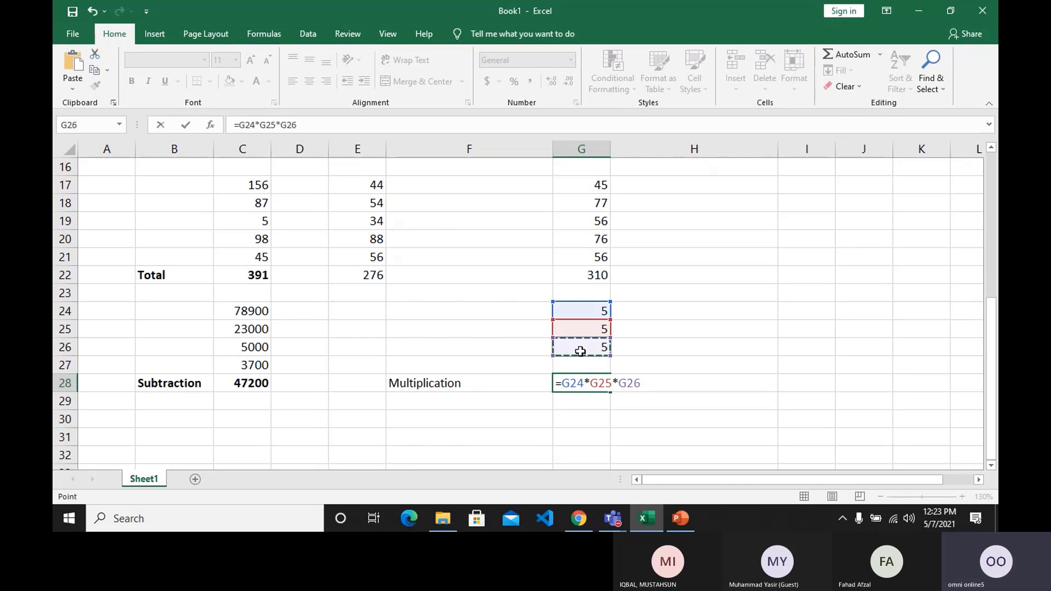
key("Return")
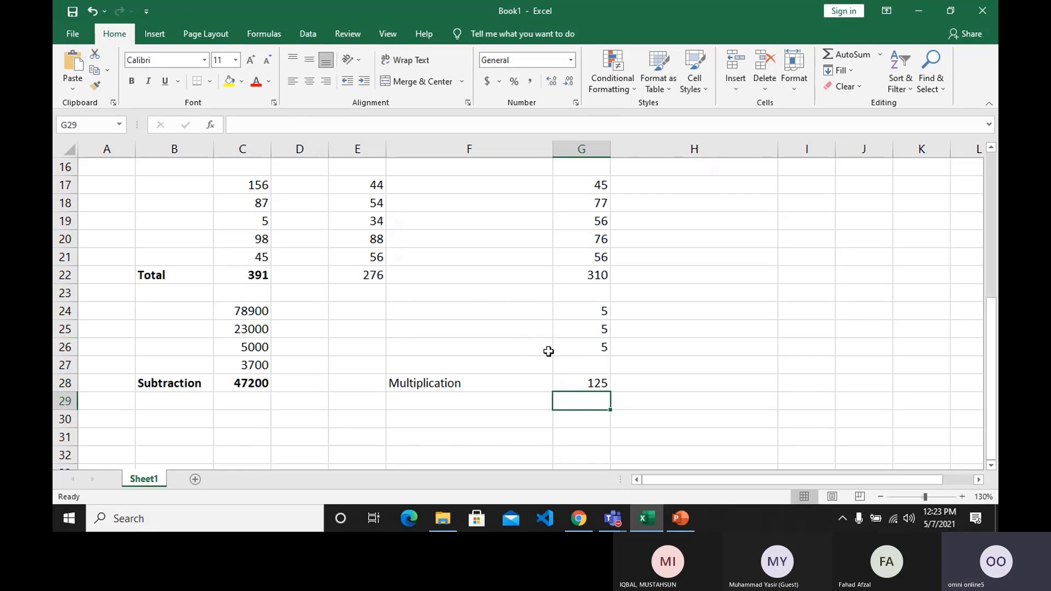
left_click_drag(588, 313, 590, 355)
left_click(591, 325)
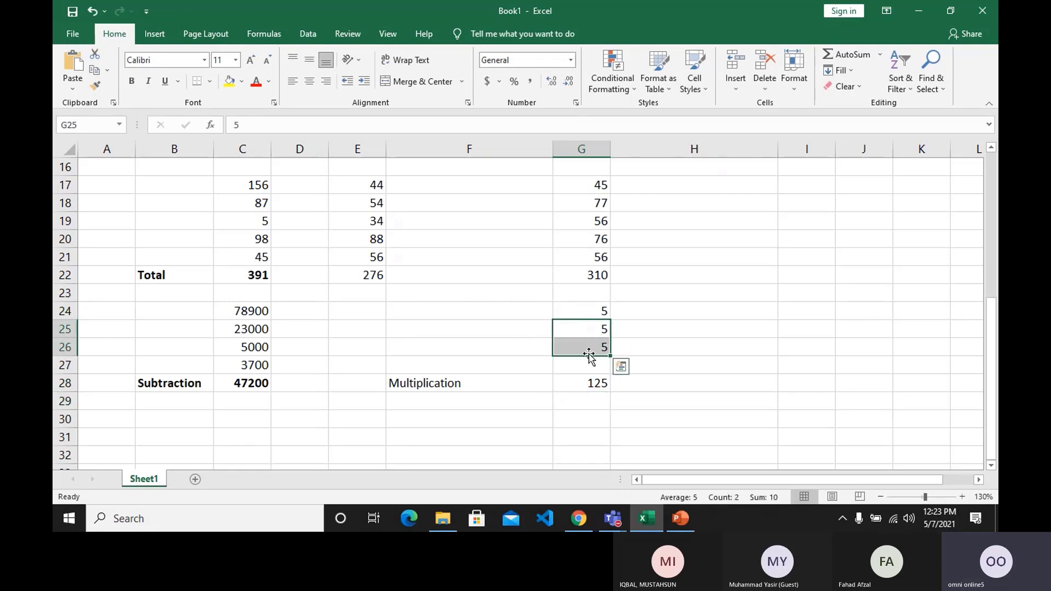
left_click(585, 383)
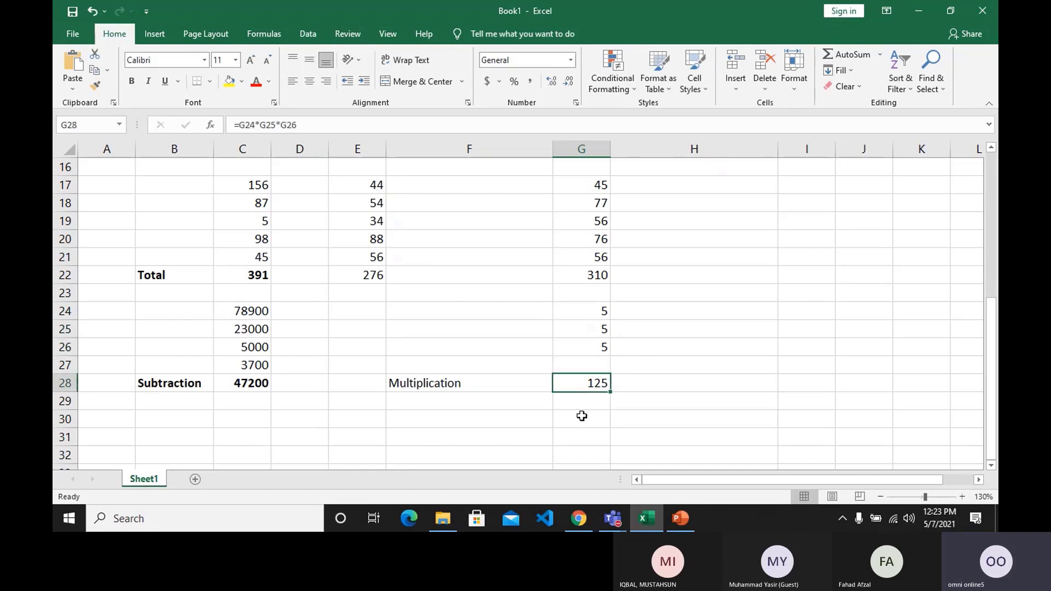
left_click(582, 366)
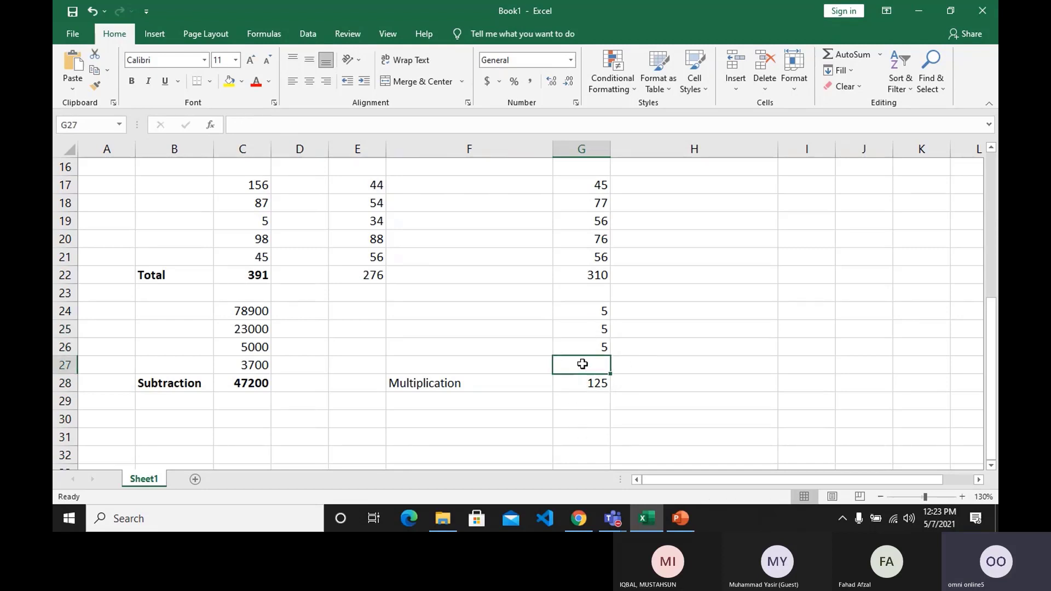
Make the Multiplication label in F28 and its result in G28 bold.
left_click(492, 383)
left_click(131, 81)
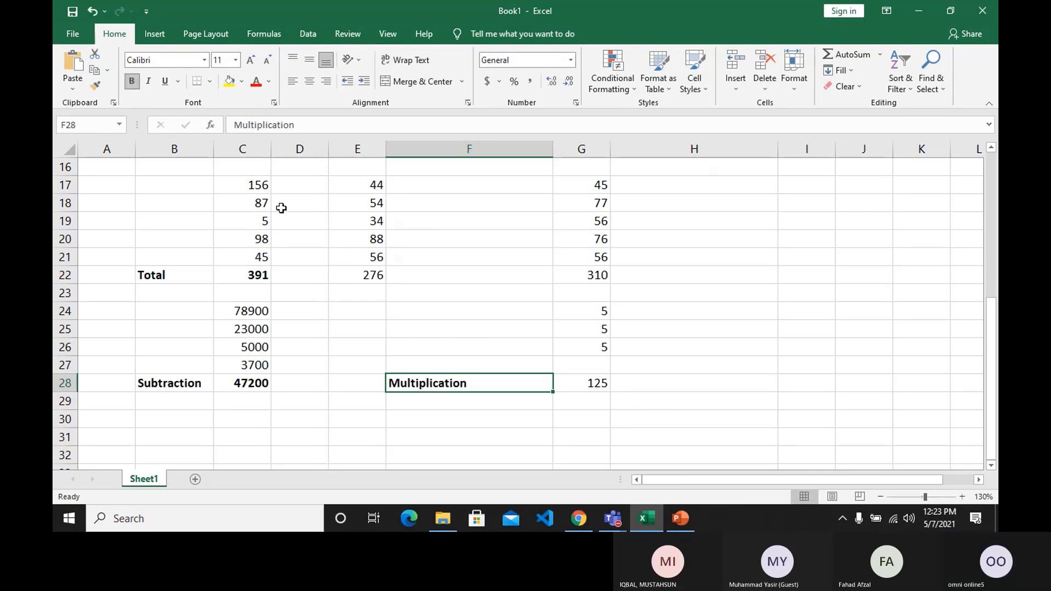
left_click(605, 380)
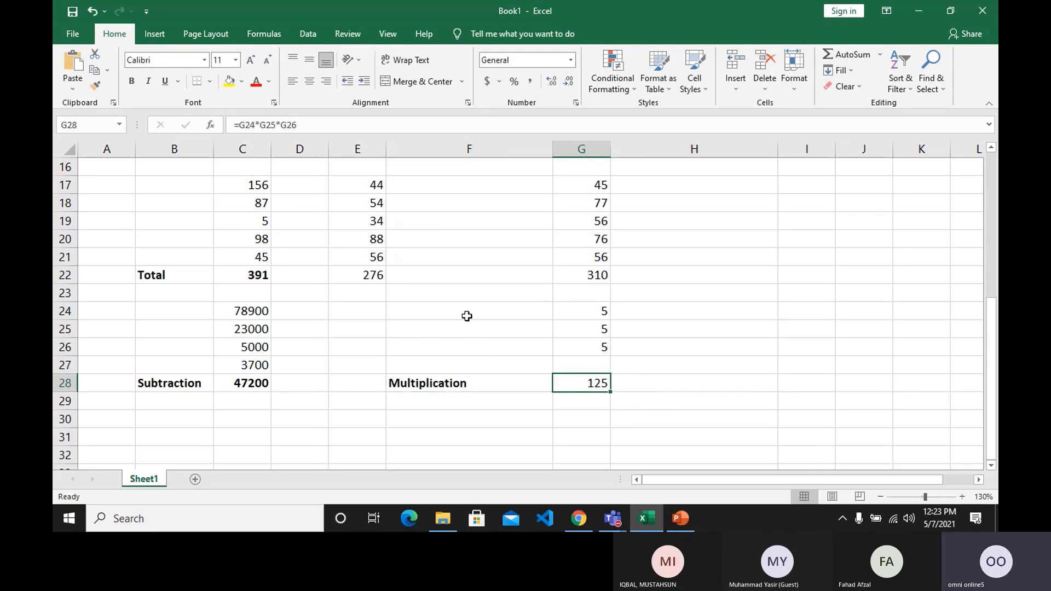
left_click(135, 83)
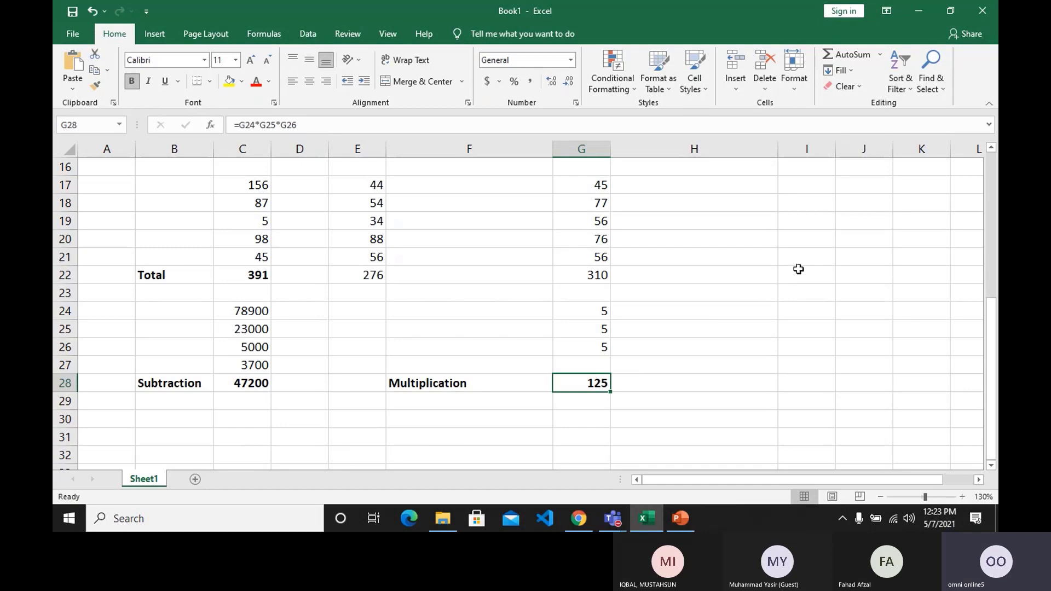
Enter the value 5 in each of the cells H24, H25 and H26.
left_click(743, 295)
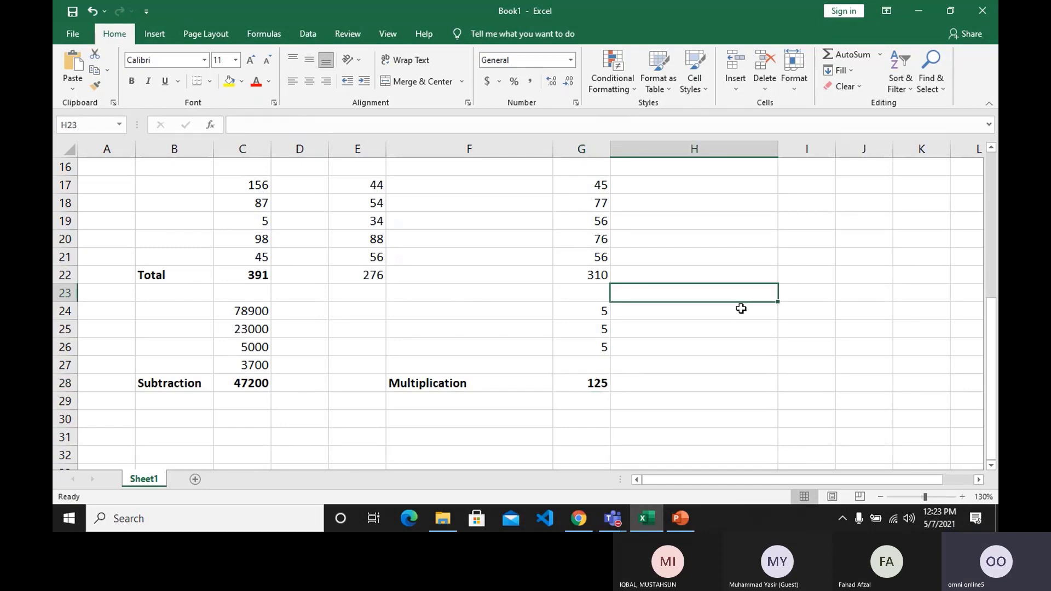
left_click(742, 313)
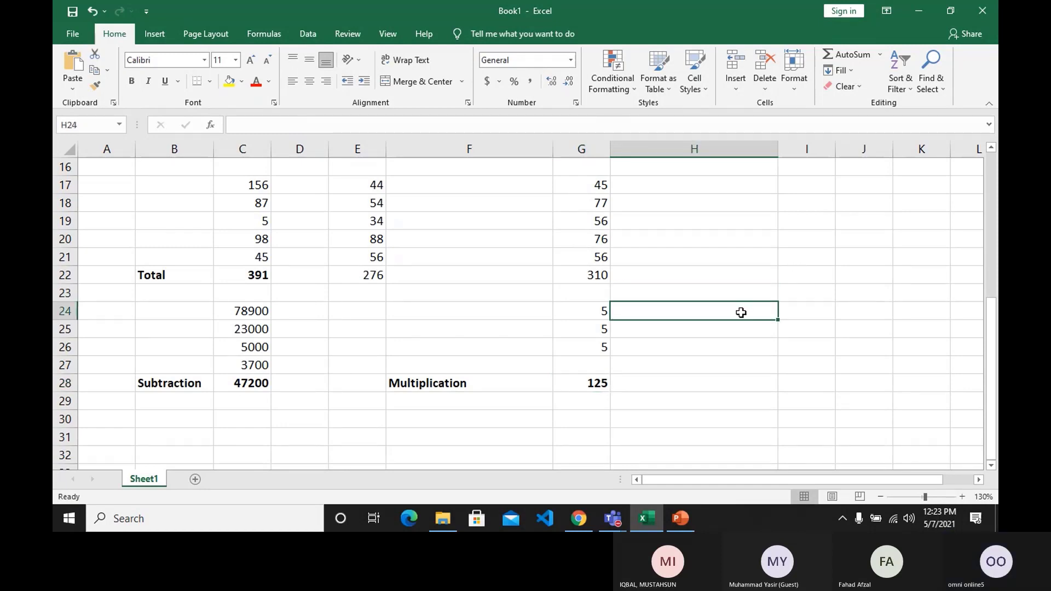
type("5")
key("Return")
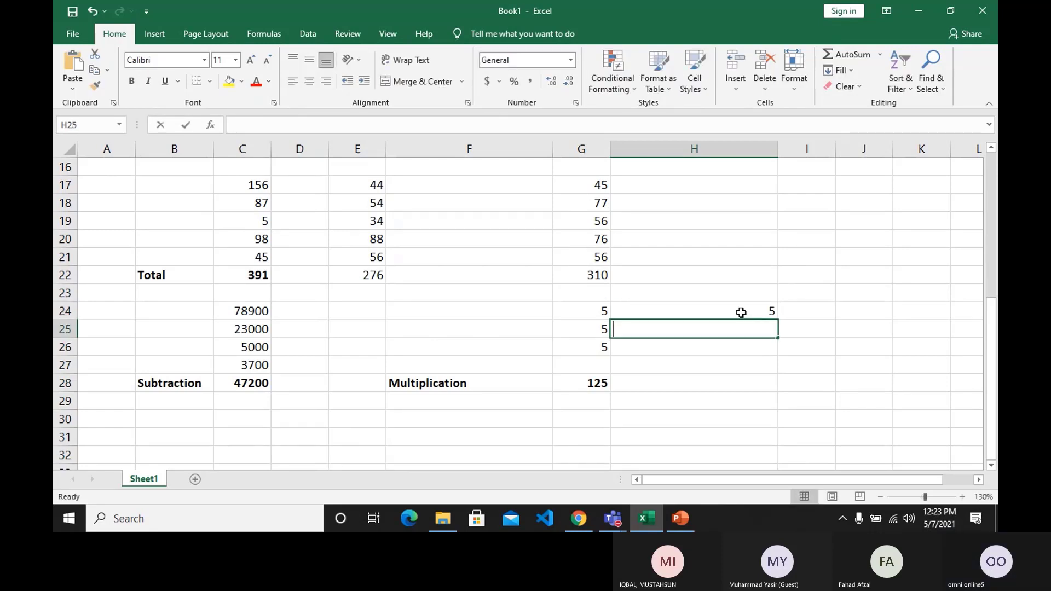
type("5")
key("Return")
type("5")
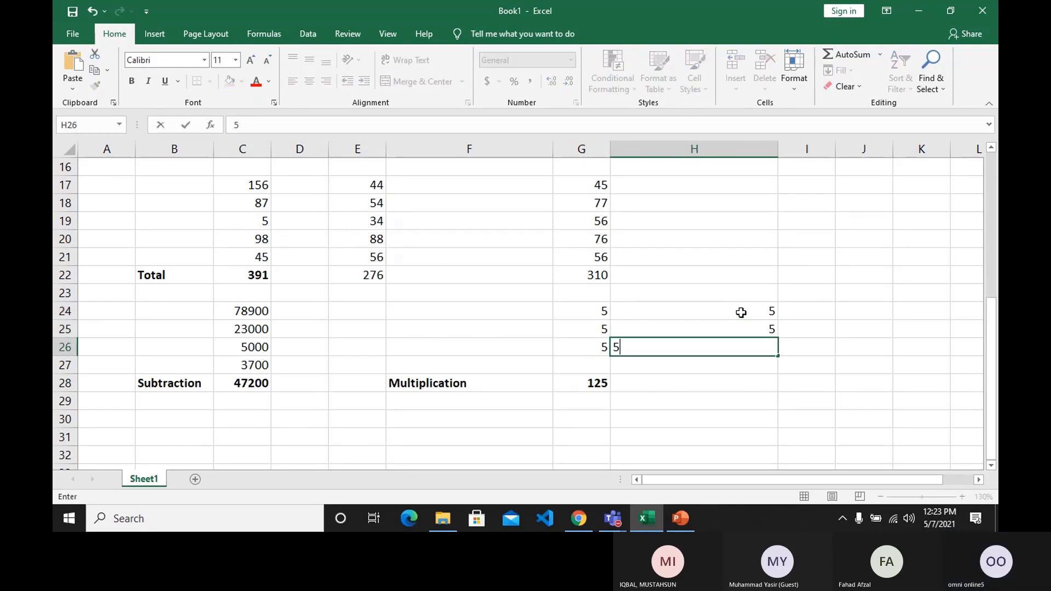
key("Return")
key("Return")
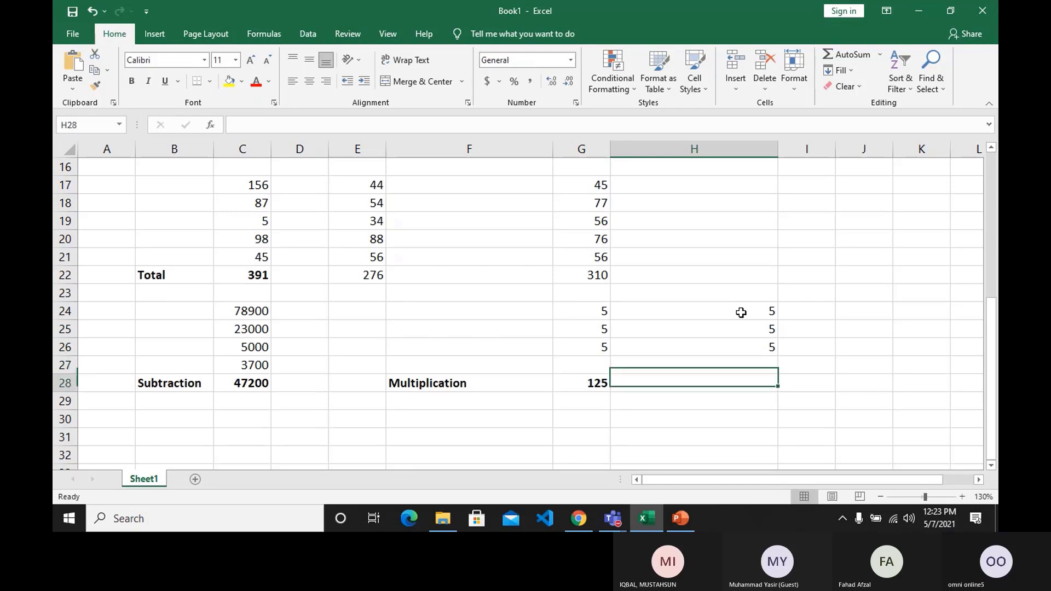
Start a formula in H28 that uses the PRODUCT function.
type("=")
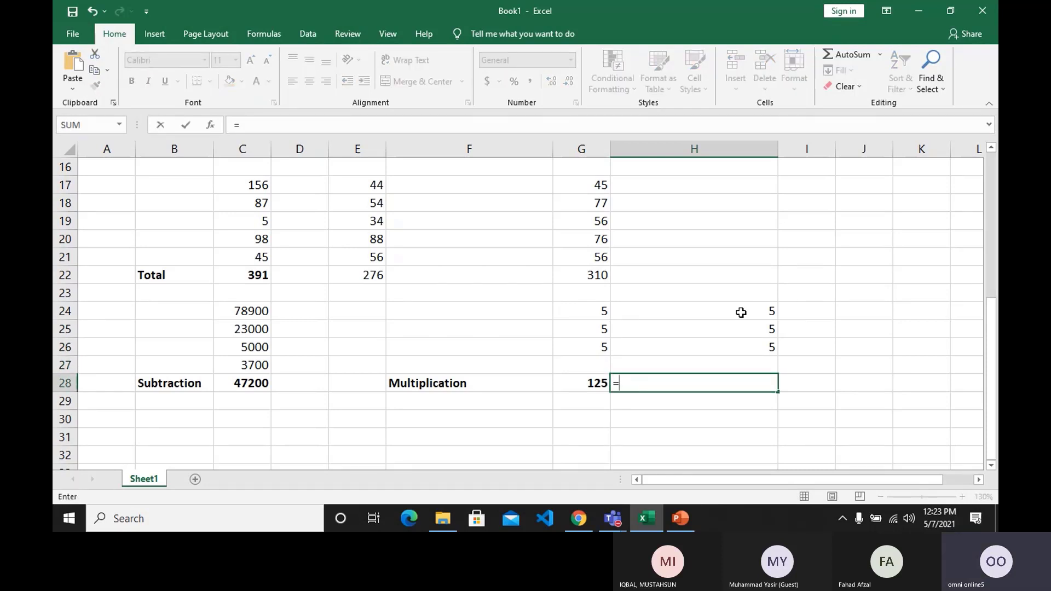
type("pro")
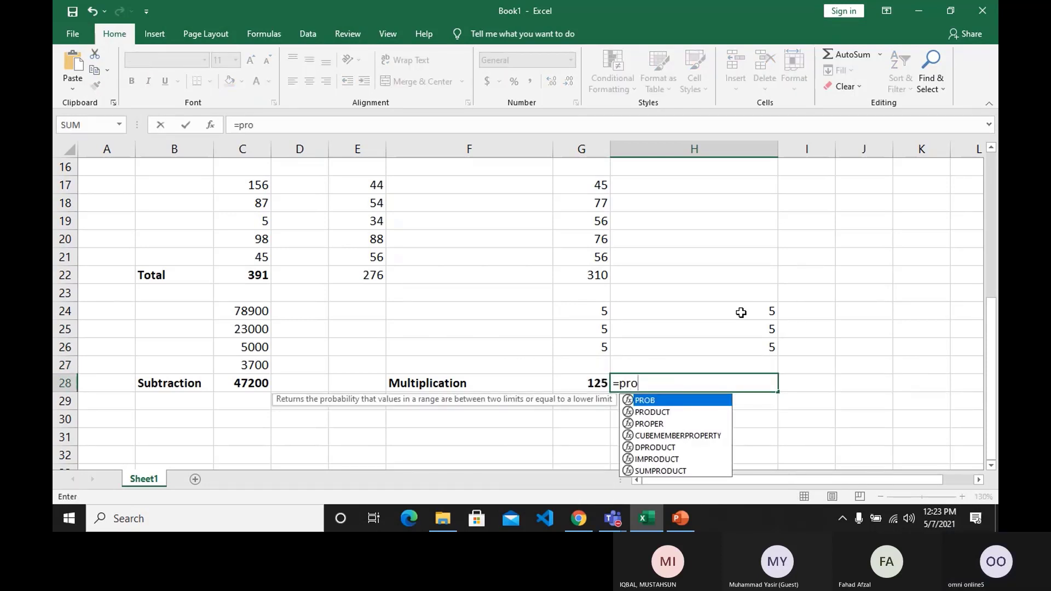
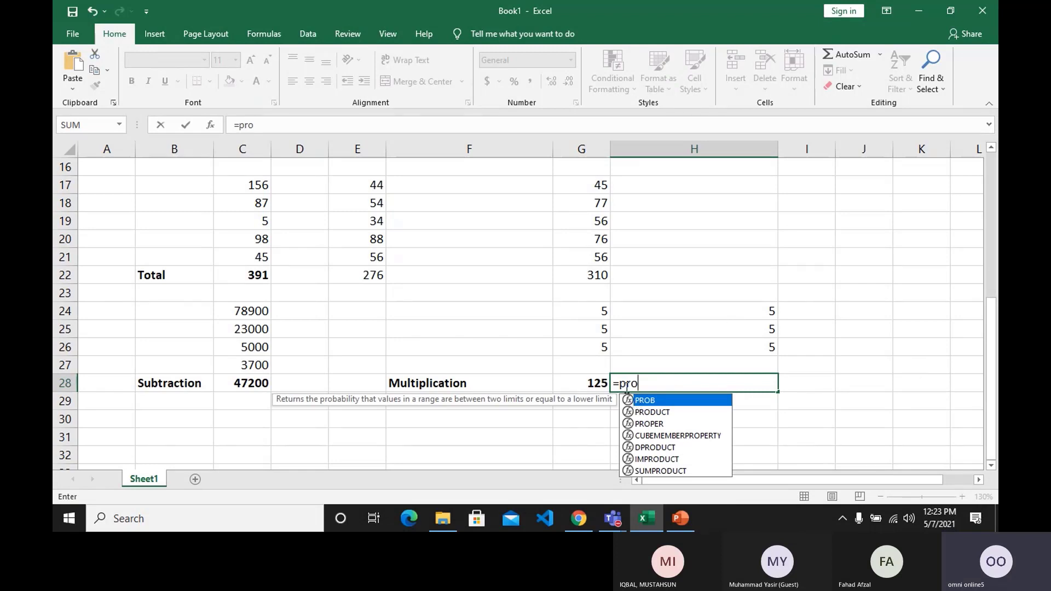
left_click(650, 413)
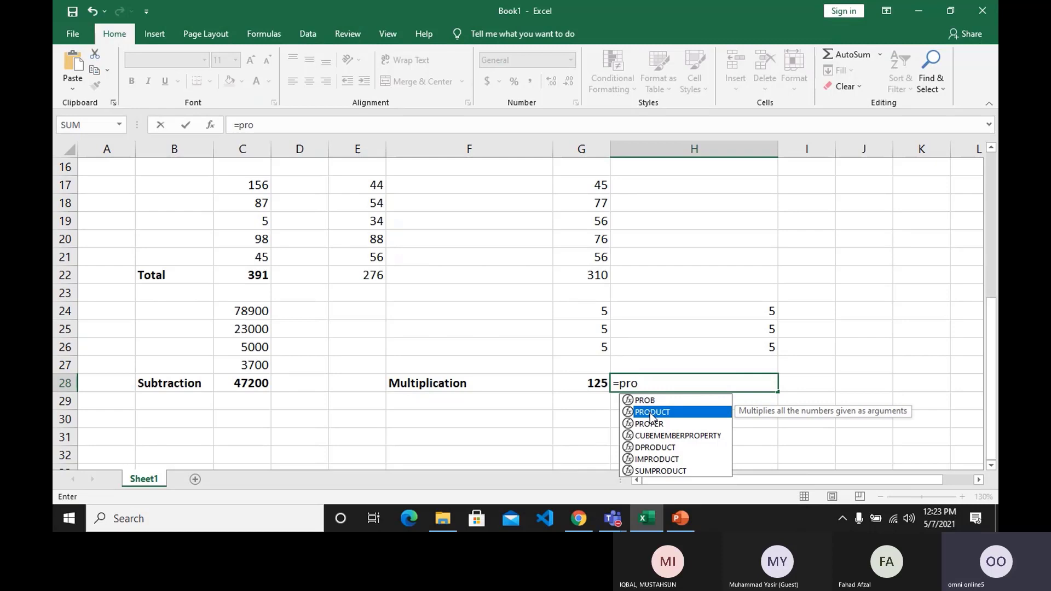
key("Return")
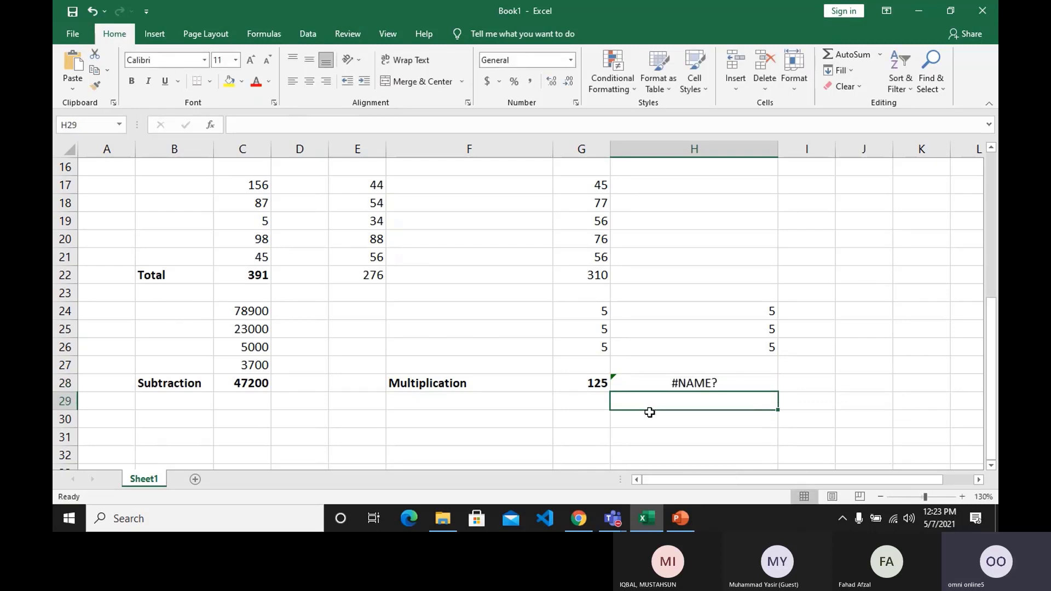
key("Up")
key("Delete")
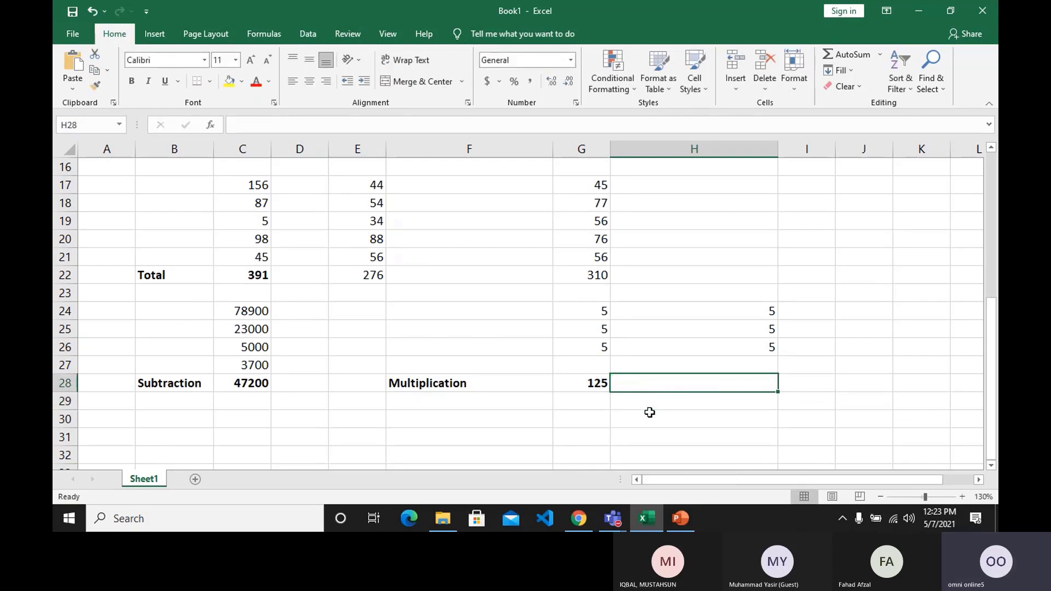
type("=pro")
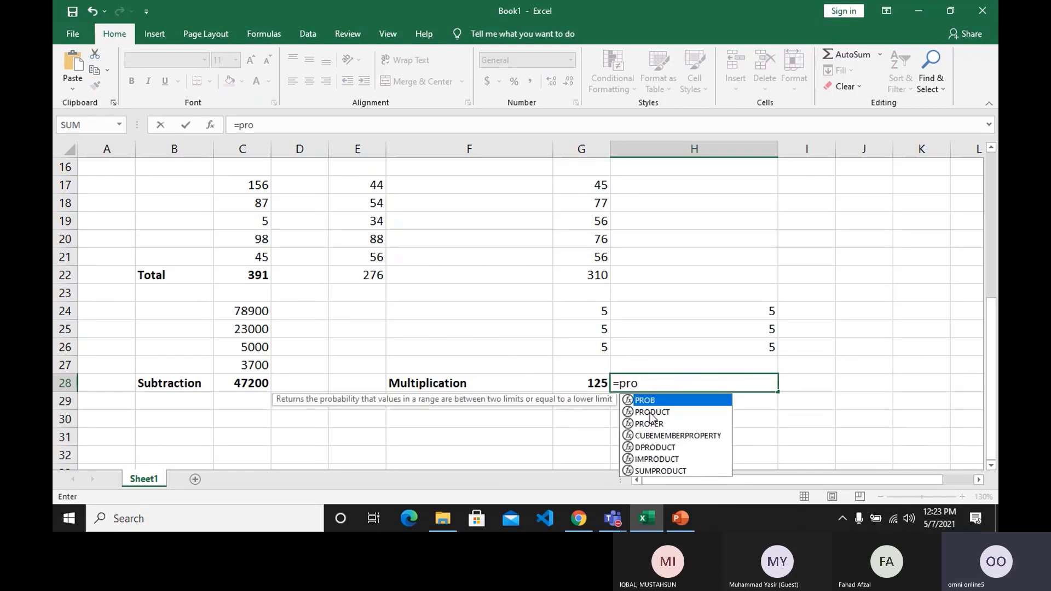
left_click(649, 413)
double_click(649, 413)
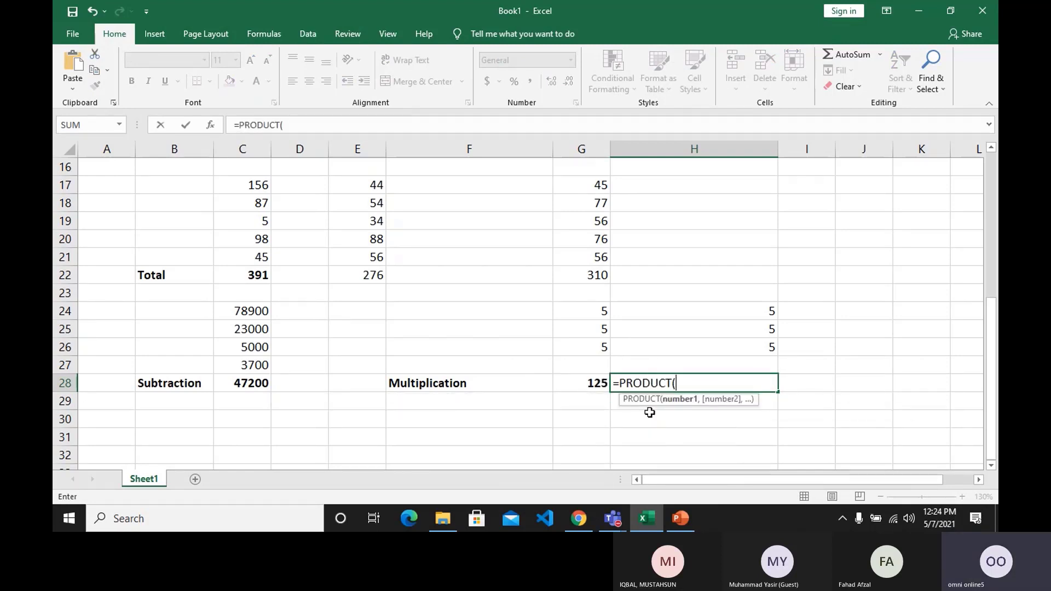
key("BackSpace")
key("BackSpace")
key("BackSpace")
key("BackSpace")
key("BackSpace")
key("BackSpace")
key("BackSpace")
key("BackSpace")
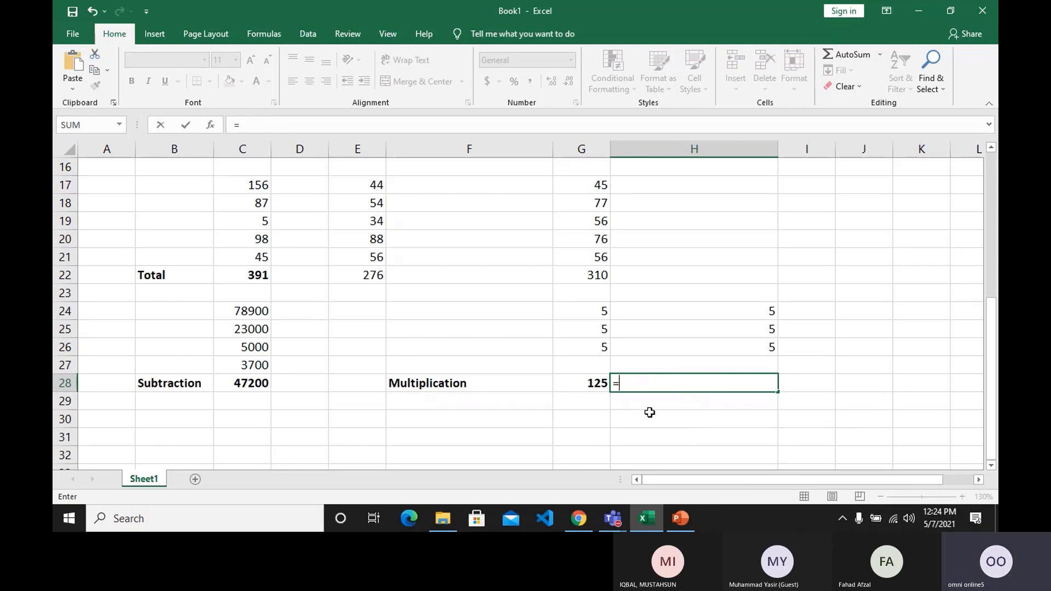
Complete the formula in H28 as =PRODUCT(H24:H26).
type("prod")
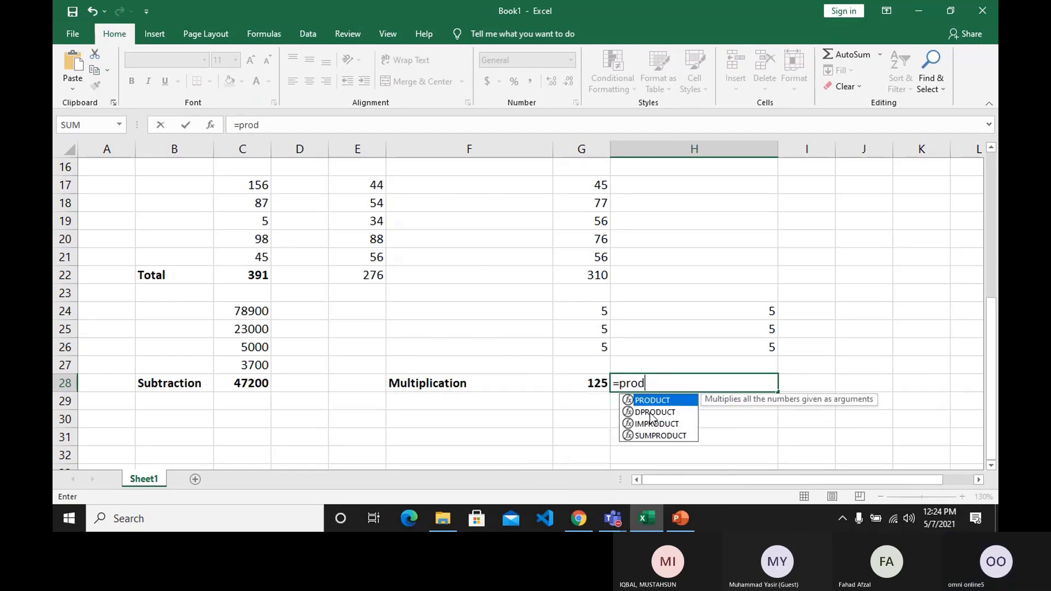
type("uct(")
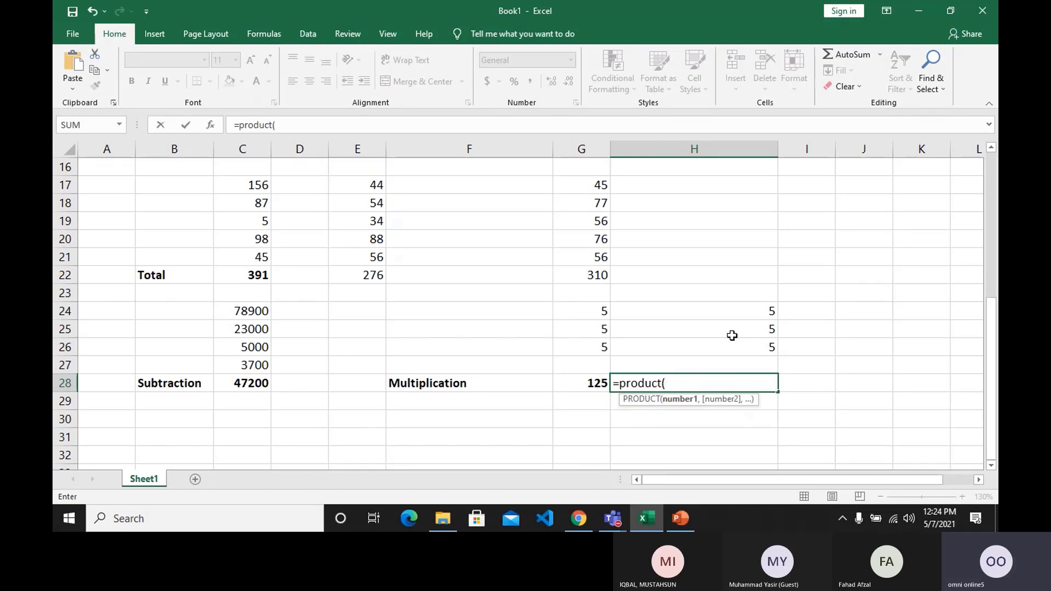
left_click_drag(747, 307, 745, 341)
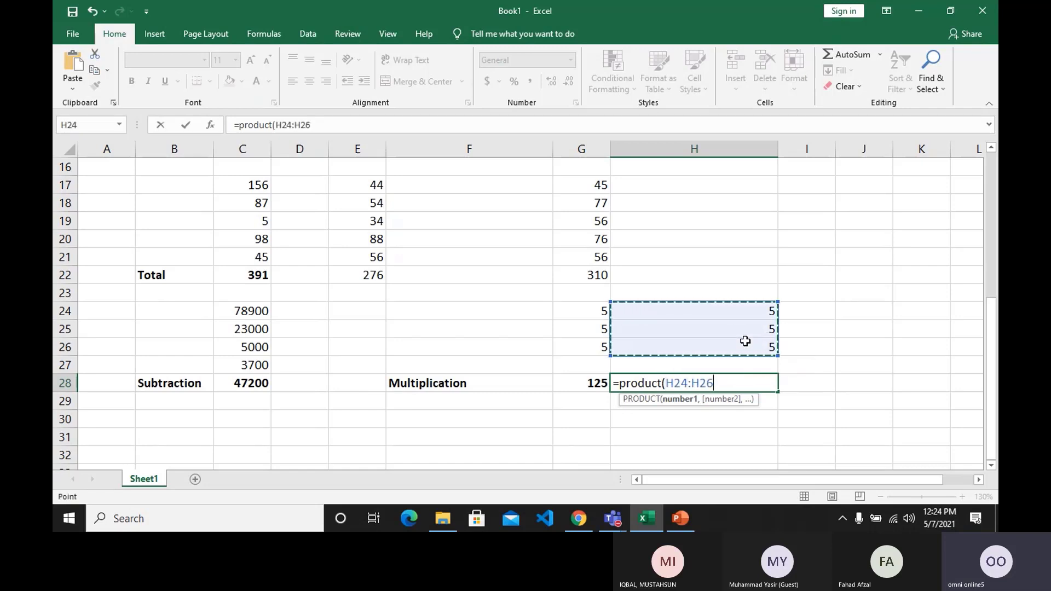
type(")")
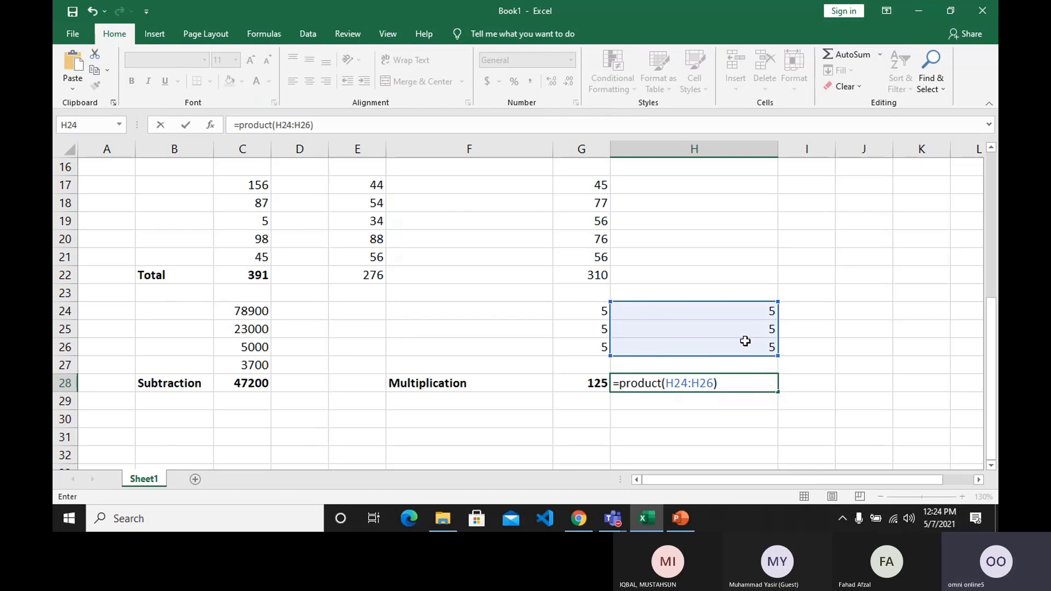
key("Return")
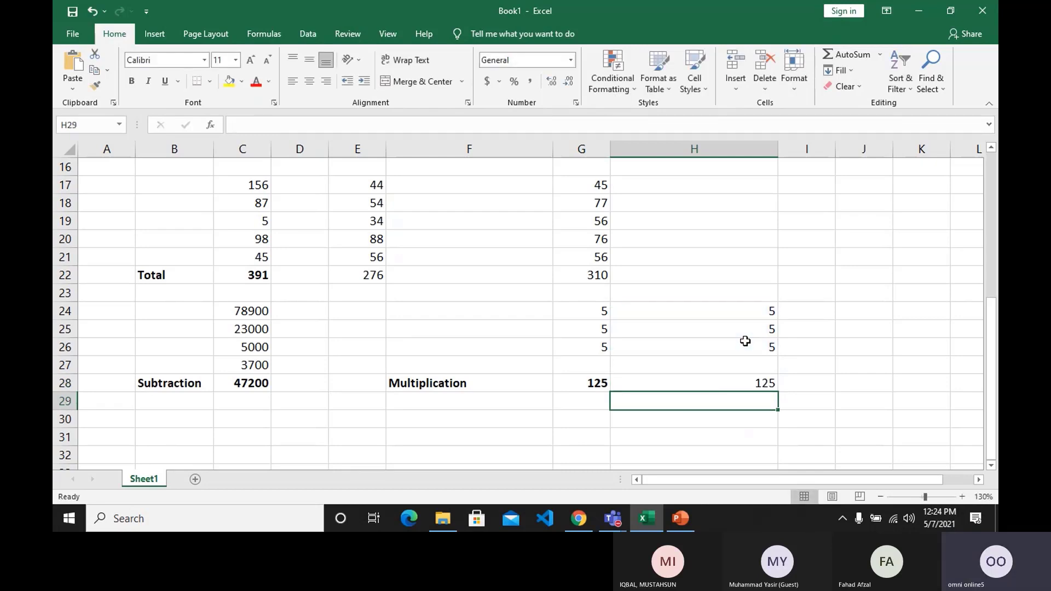
Clear H28, re-enter the formula =PRODUCT(H24:H26) there and make its result bold.
left_click(730, 385)
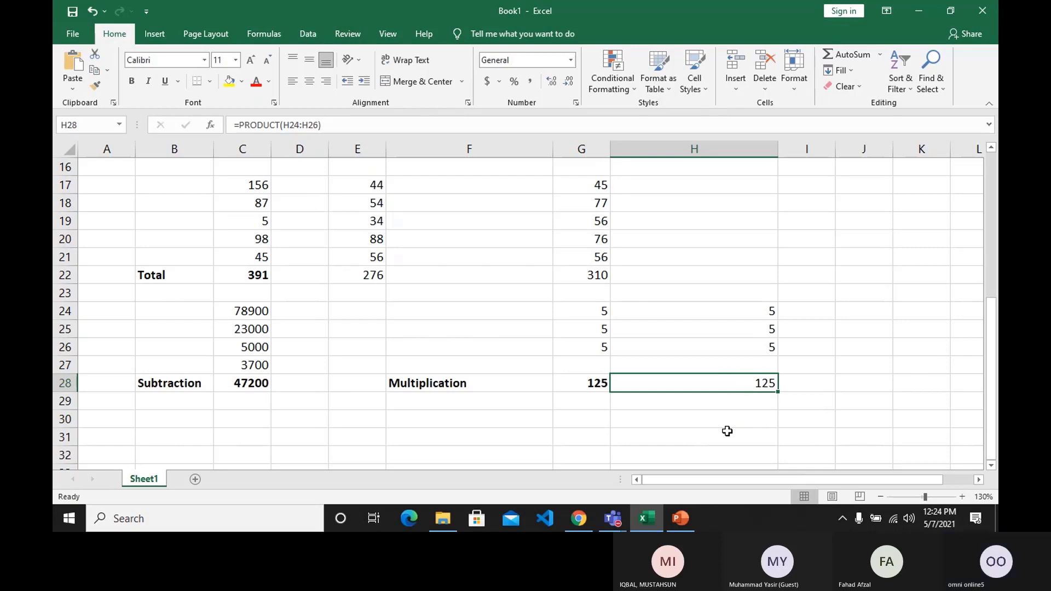
key("Delete")
type("=")
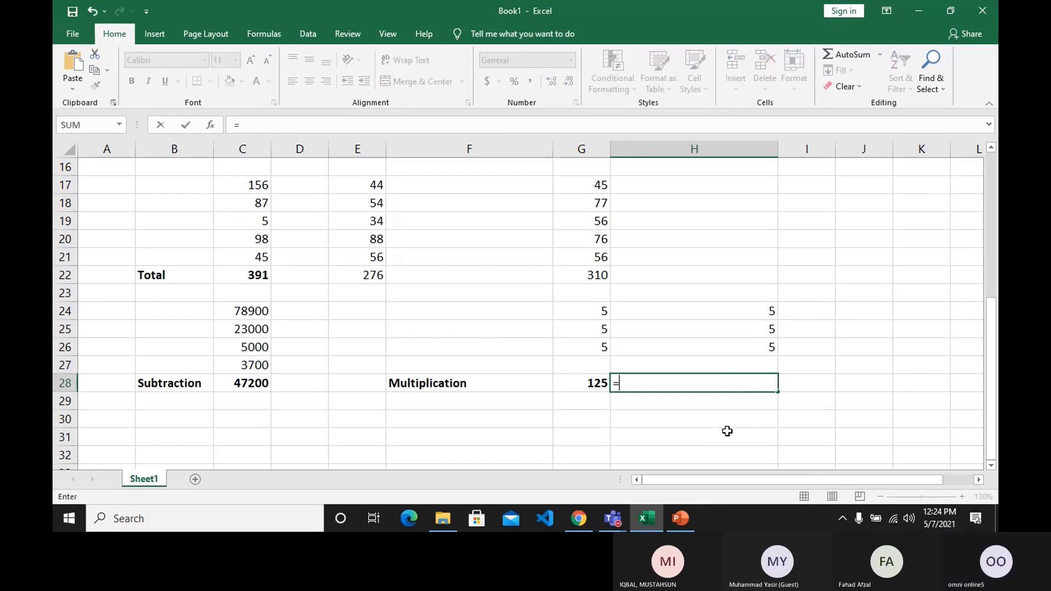
type("produ")
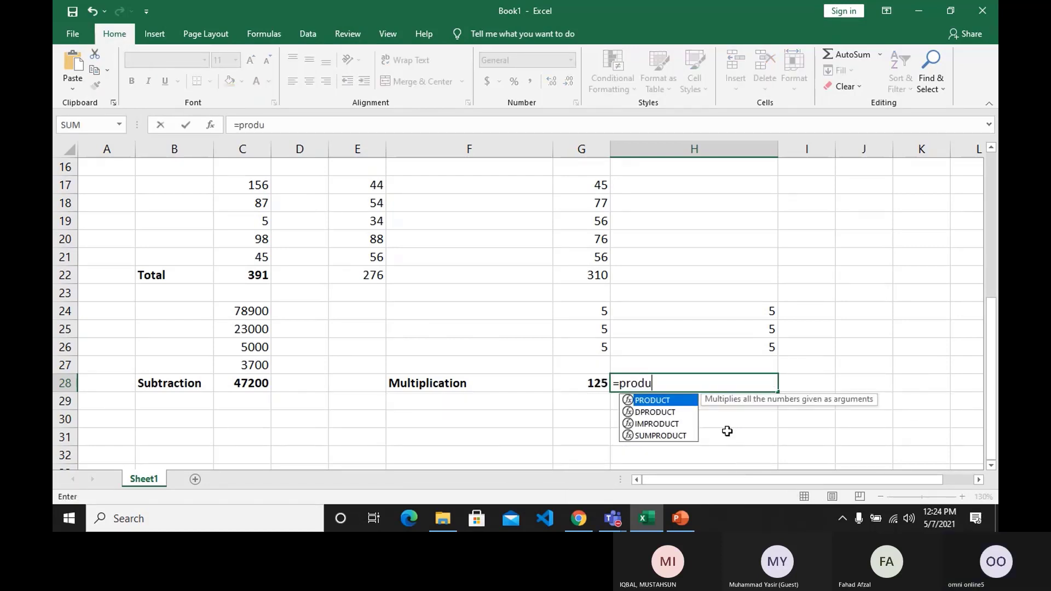
type("ct")
key("Tab")
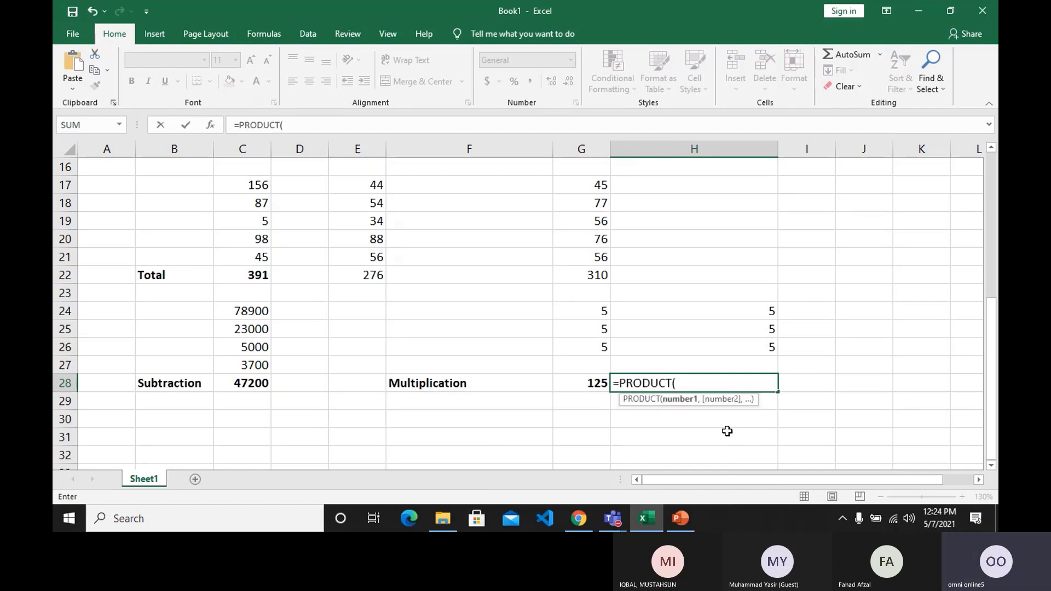
left_click_drag(727, 311, 730, 350)
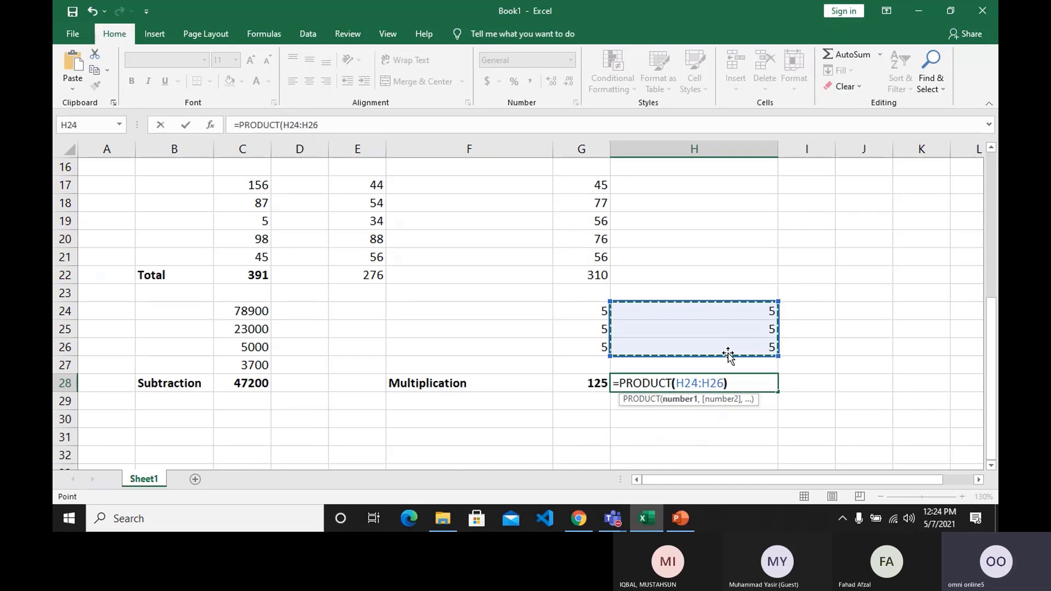
key("Return")
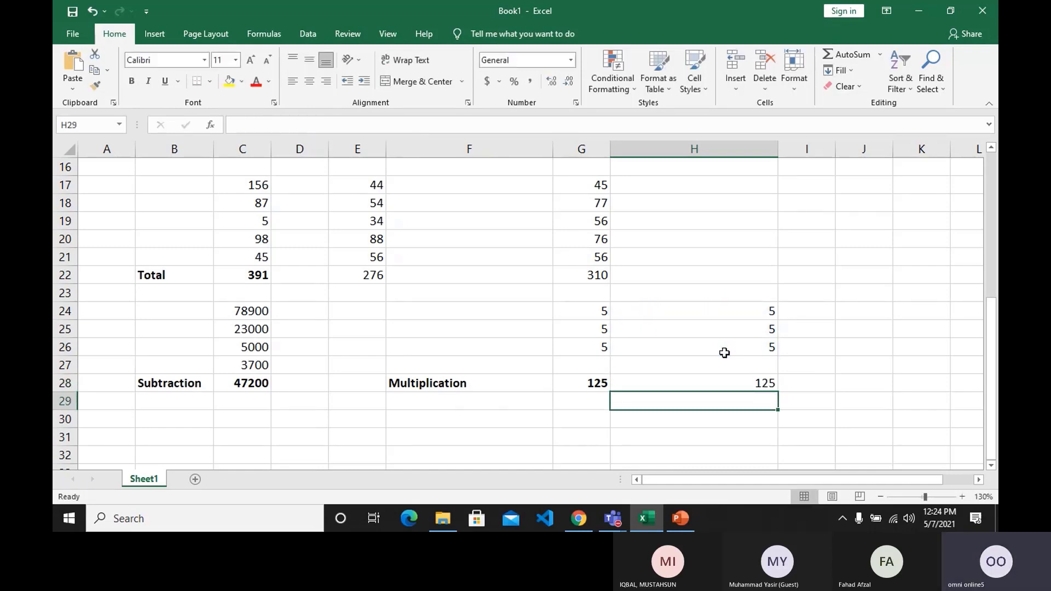
left_click(704, 387)
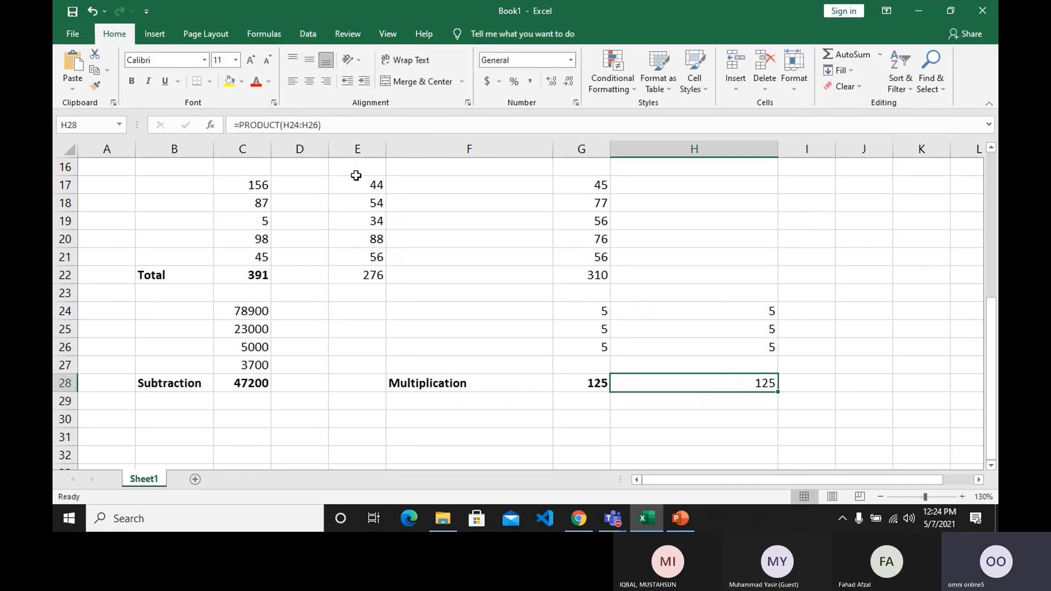
left_click(127, 84)
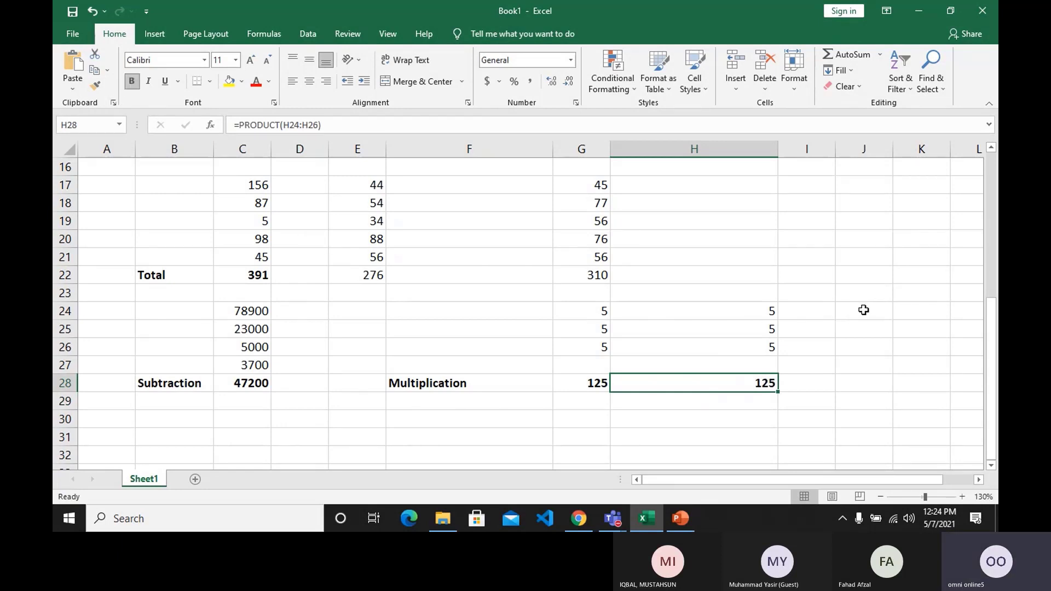
Enter the label Divid in I28 and make it bold.
left_click(824, 380)
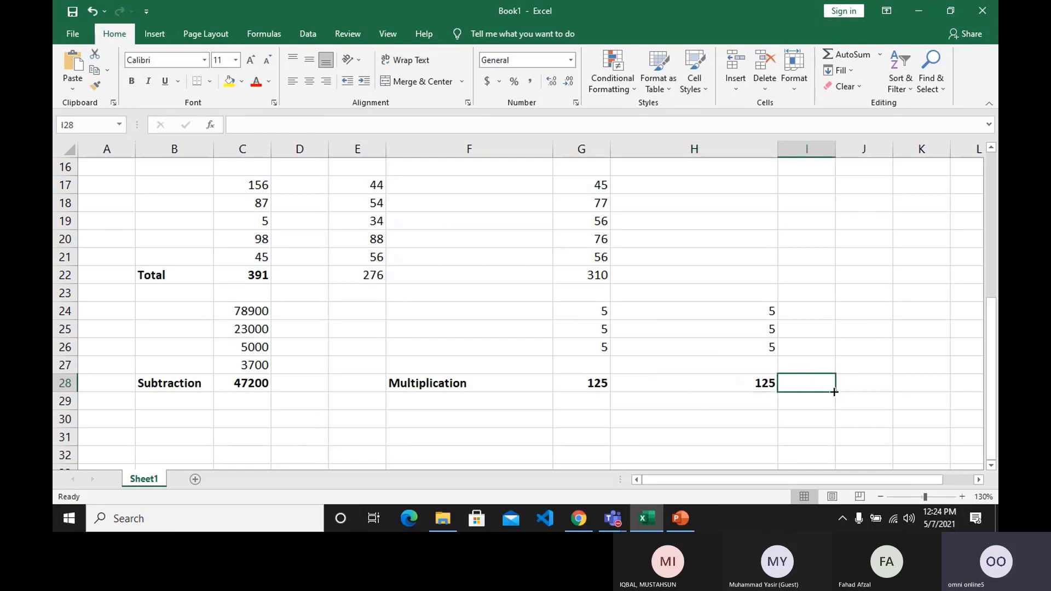
type("Divi")
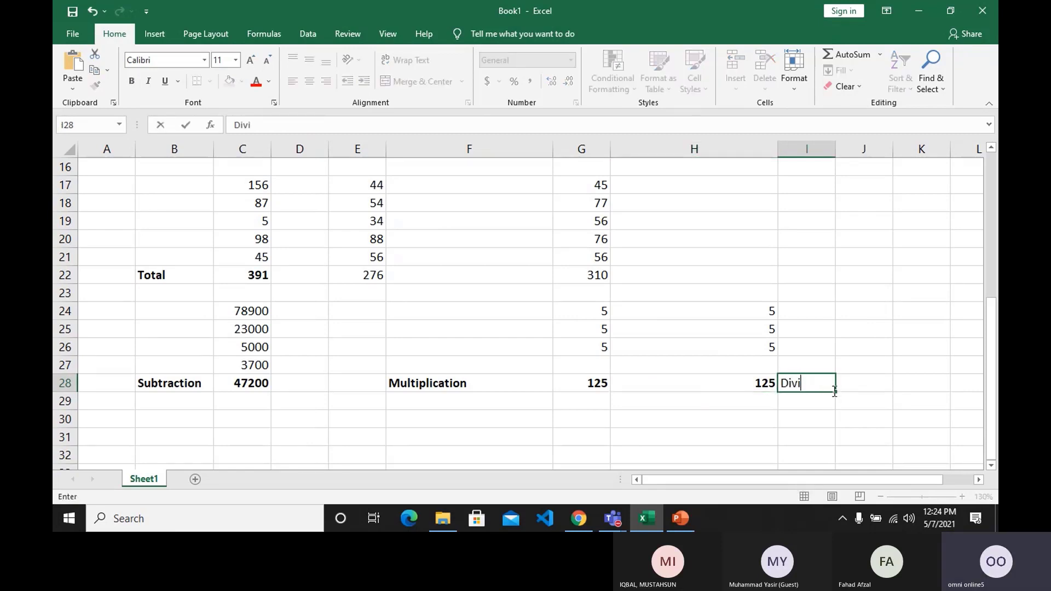
type("d")
key("Return")
key("Right")
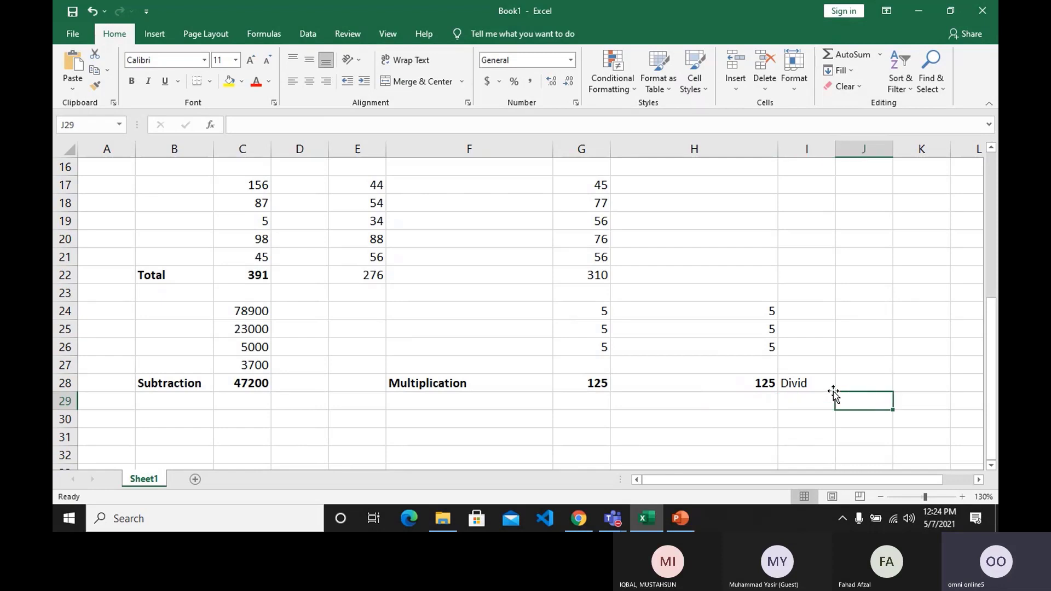
key("Up")
left_click(832, 390)
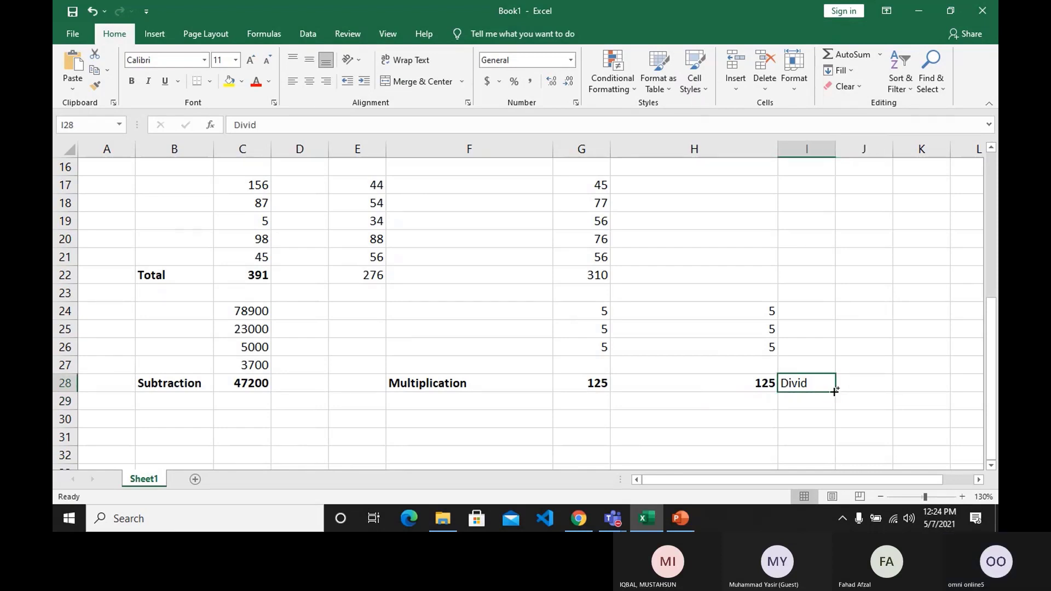
key("ctrl+b")
Enter the values 90, 3 and 2 in cells J24, J25 and J26.
key("Right")
key("Up")
key("Up")
key("Up")
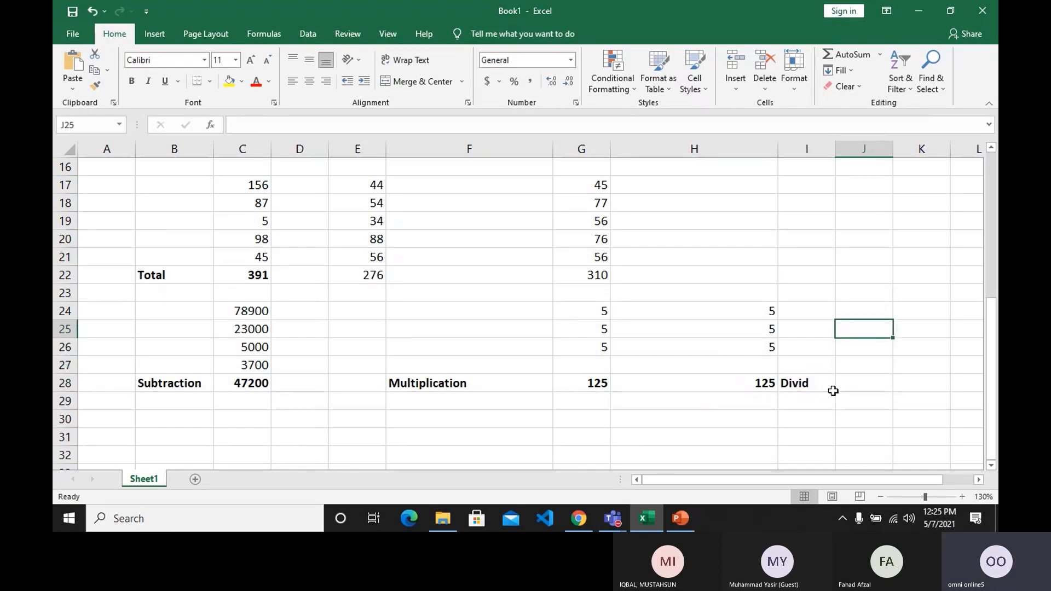
key("Up")
type("90")
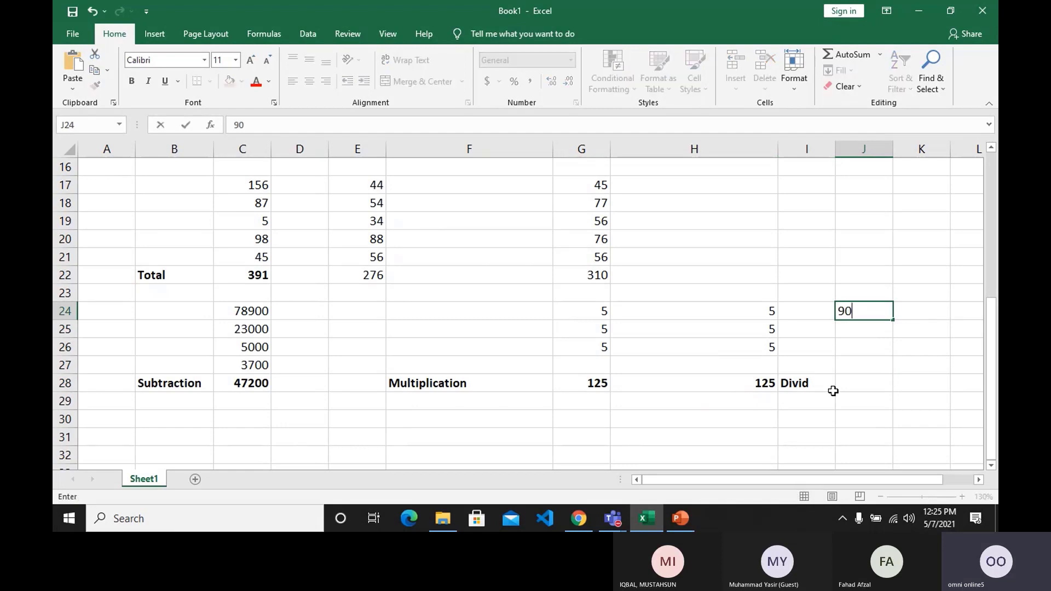
key("Return")
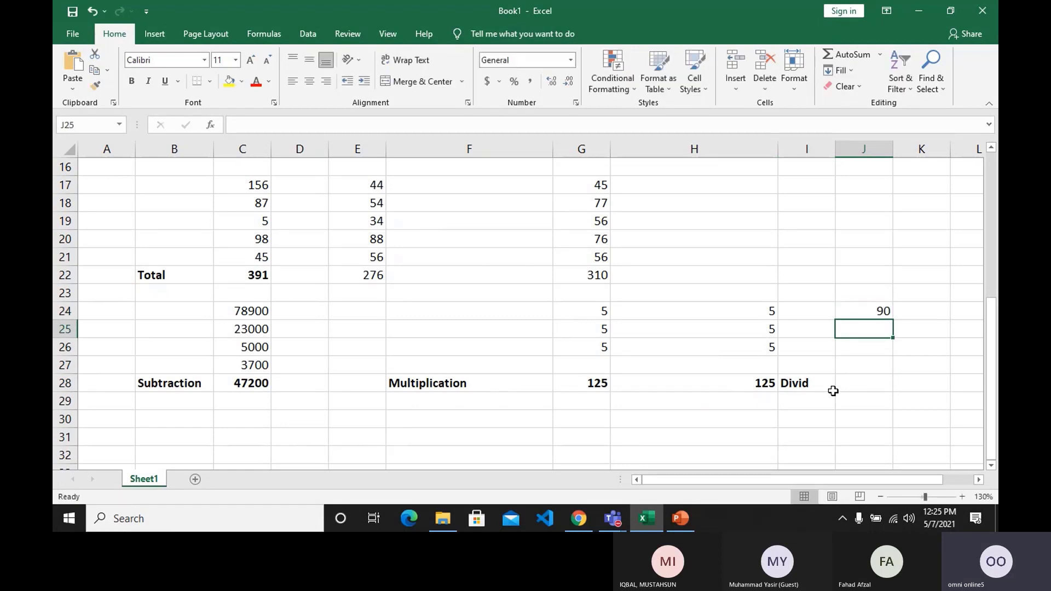
type("3")
key("Return")
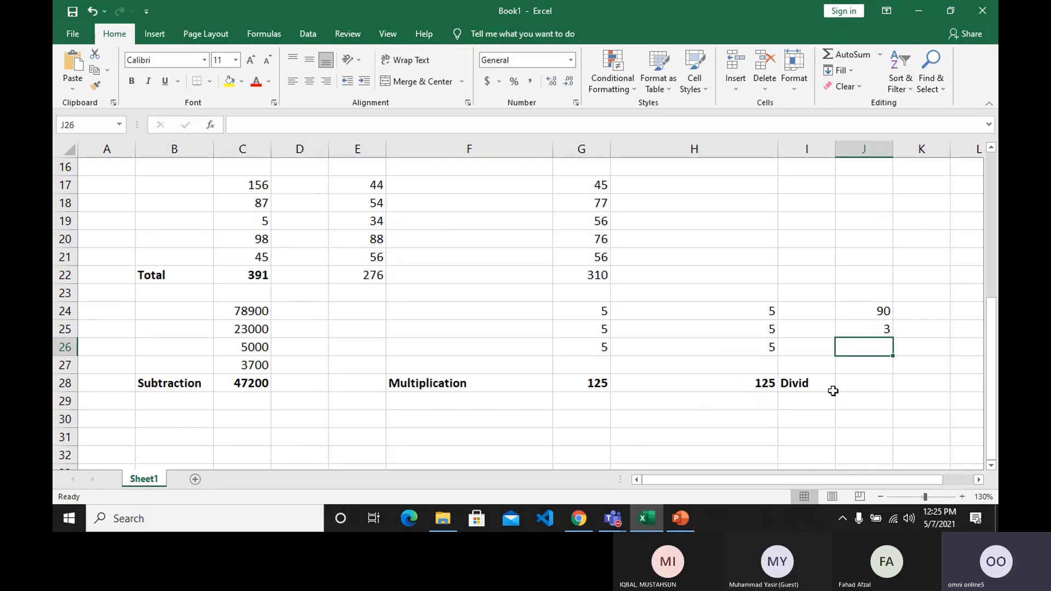
type("2")
left_click(835, 390)
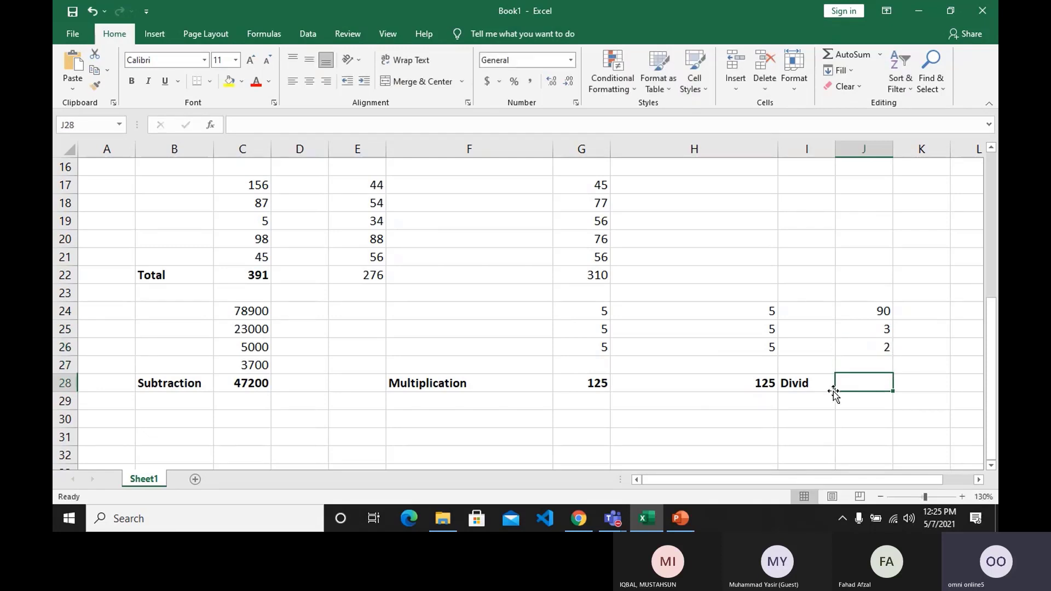
Enter the division formula =J24/J25/J26 in J28 using cell references and make its result bold.
type("=")
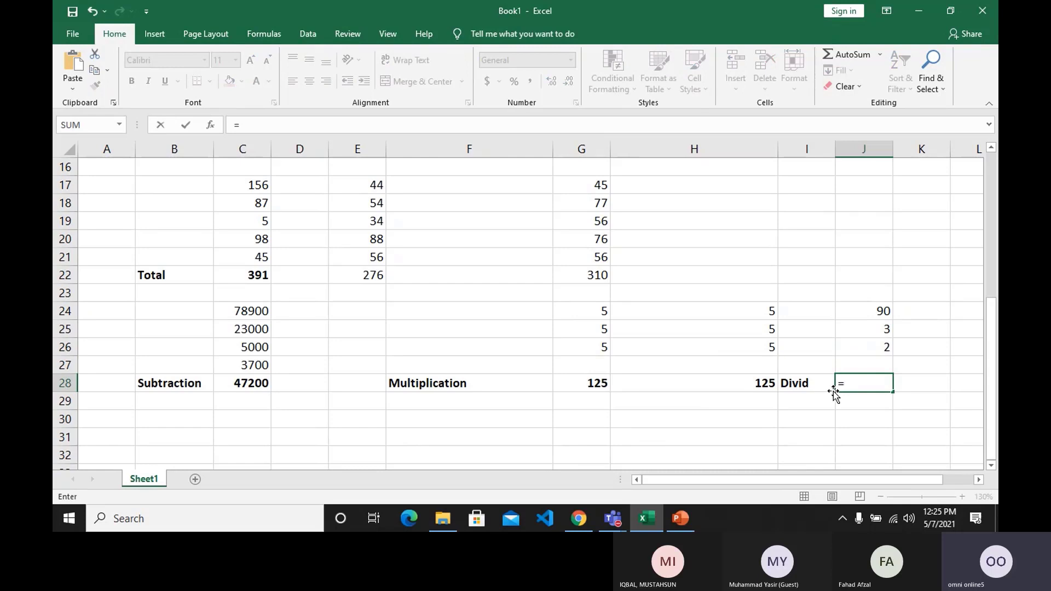
left_click(852, 318)
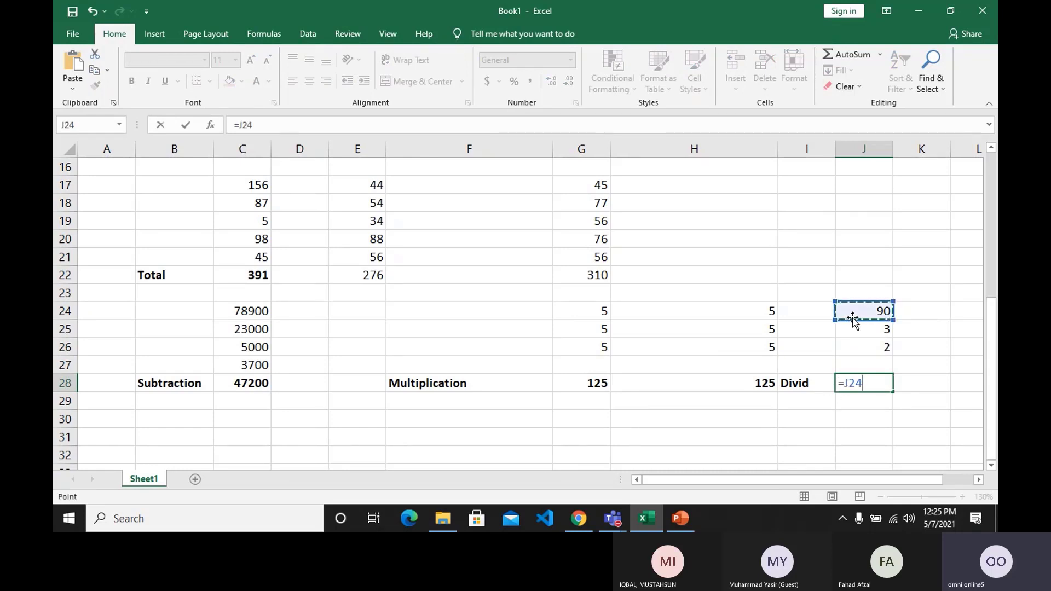
type("/")
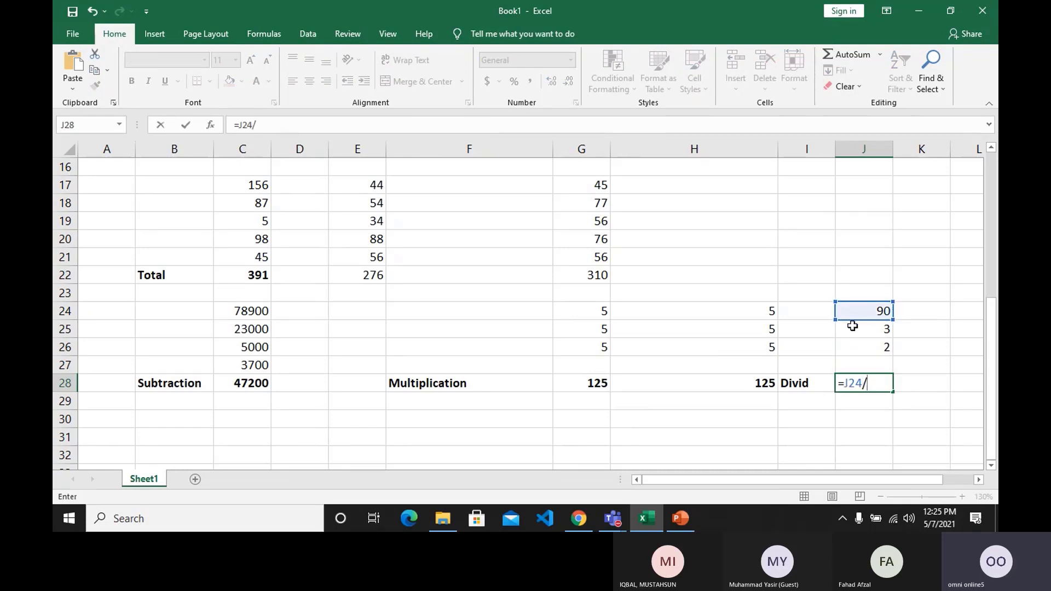
left_click(853, 327)
type("/")
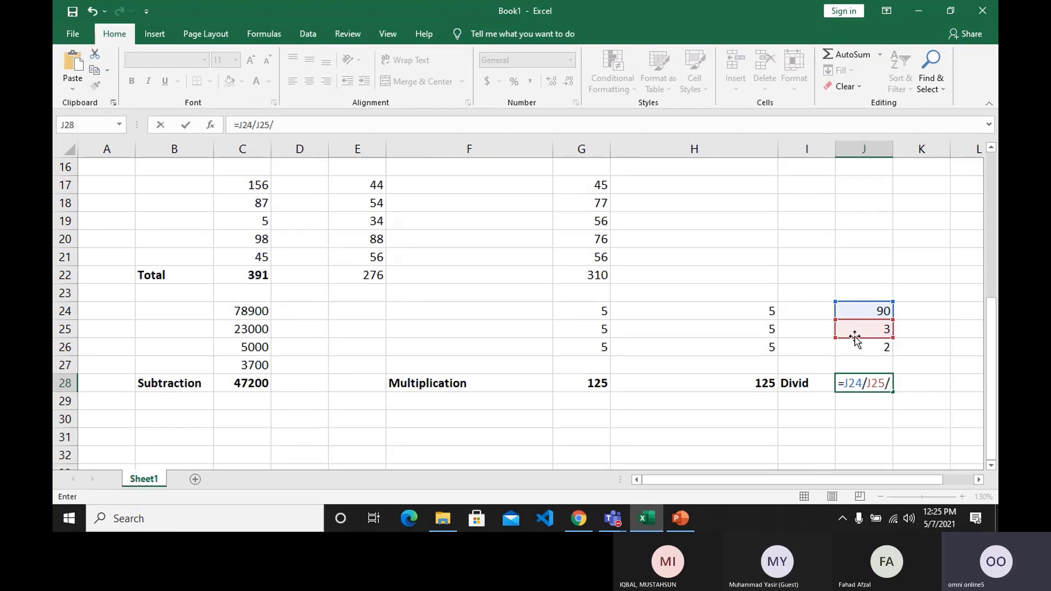
left_click(855, 350)
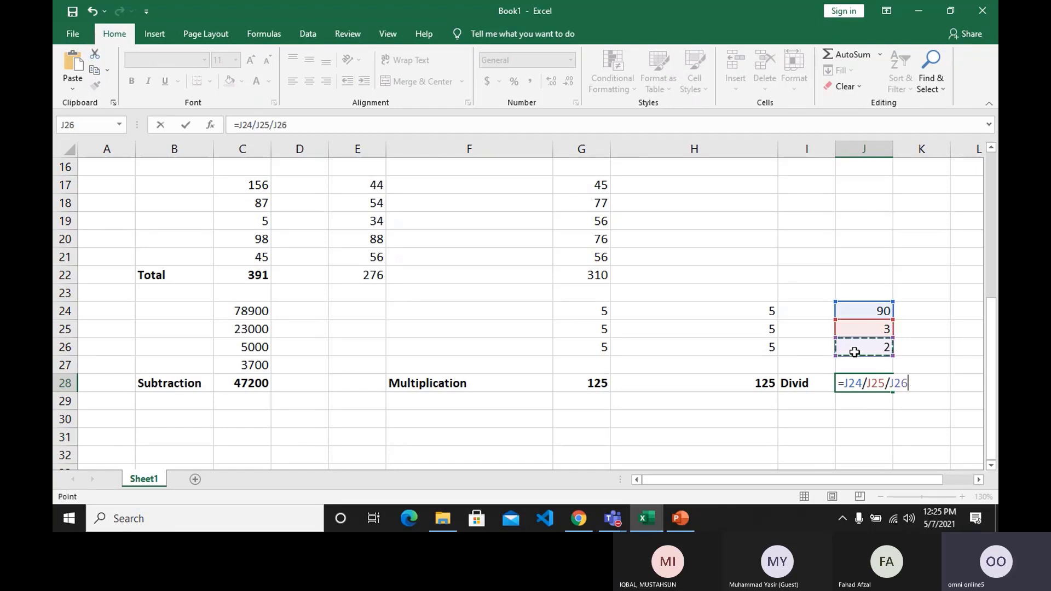
key("Return")
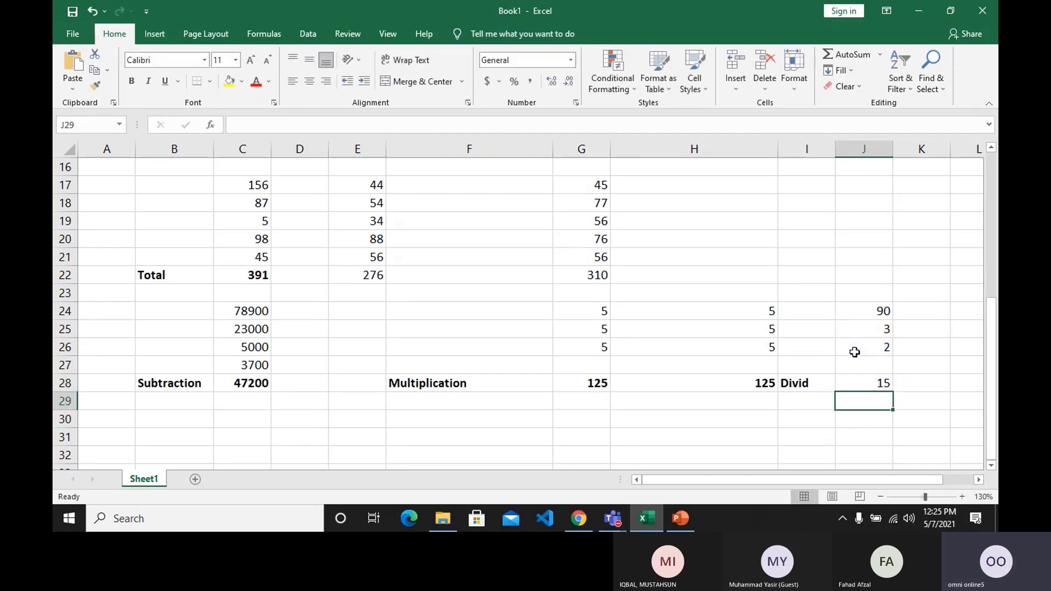
left_click(854, 384)
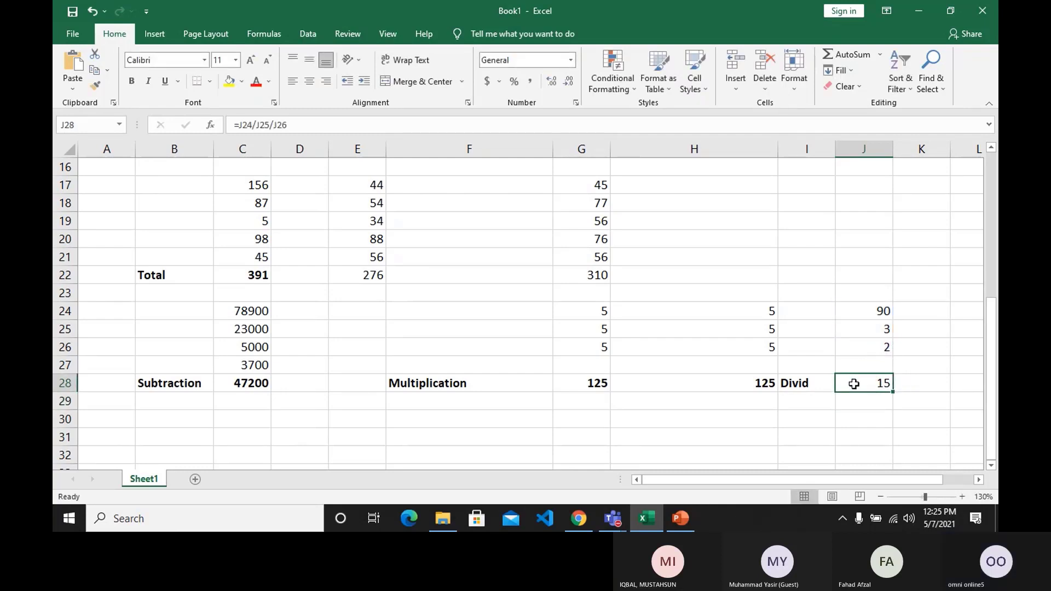
key("ctrl+b")
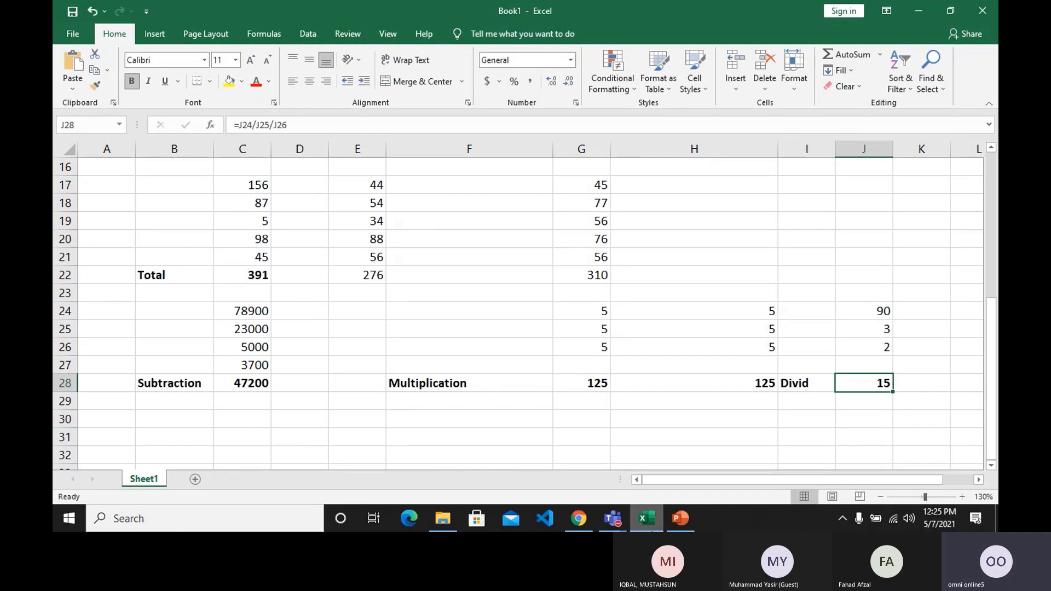
Enter the values 56, 77, 45, 77 and 34 in cells C31 to C35.
left_click(654, 224)
left_click(843, 377)
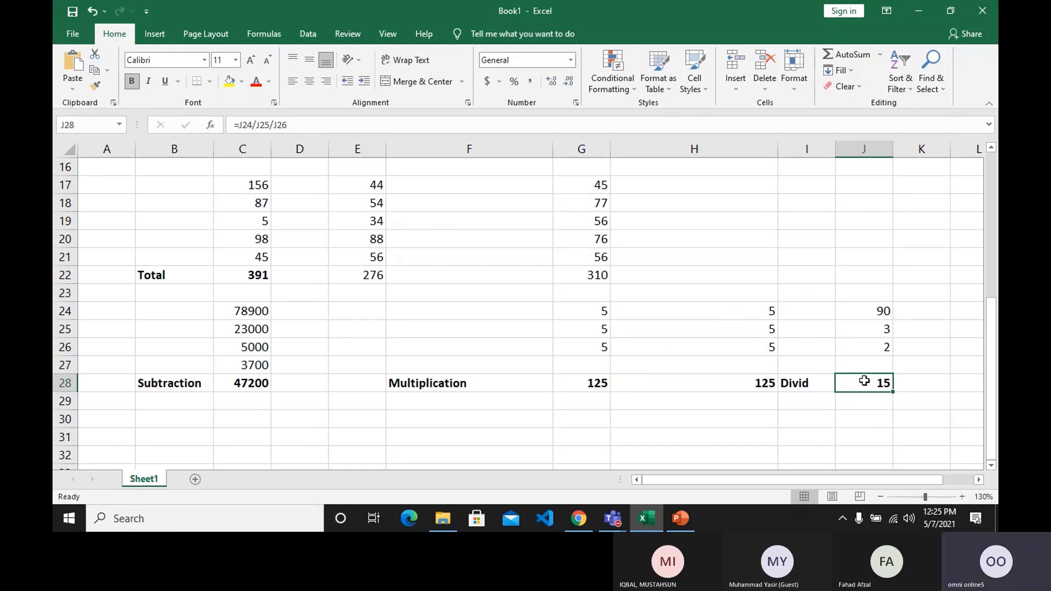
scroll(804, 402, "down", 1)
scroll(804, 402, "down", 2)
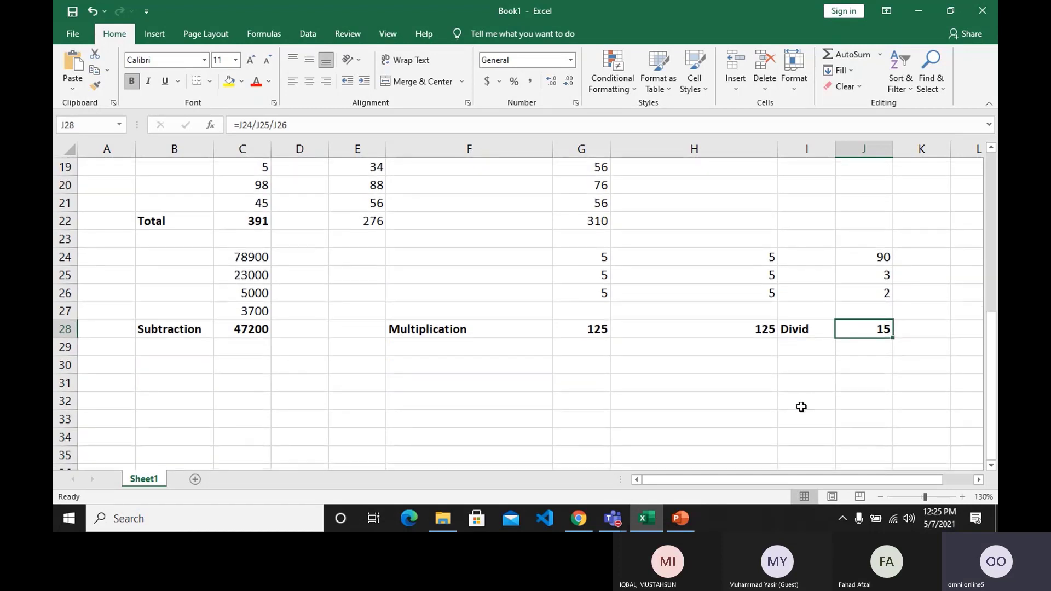
scroll(570, 392, "down", 1)
scroll(548, 392, "down", 1)
scroll(537, 397, "up", 4)
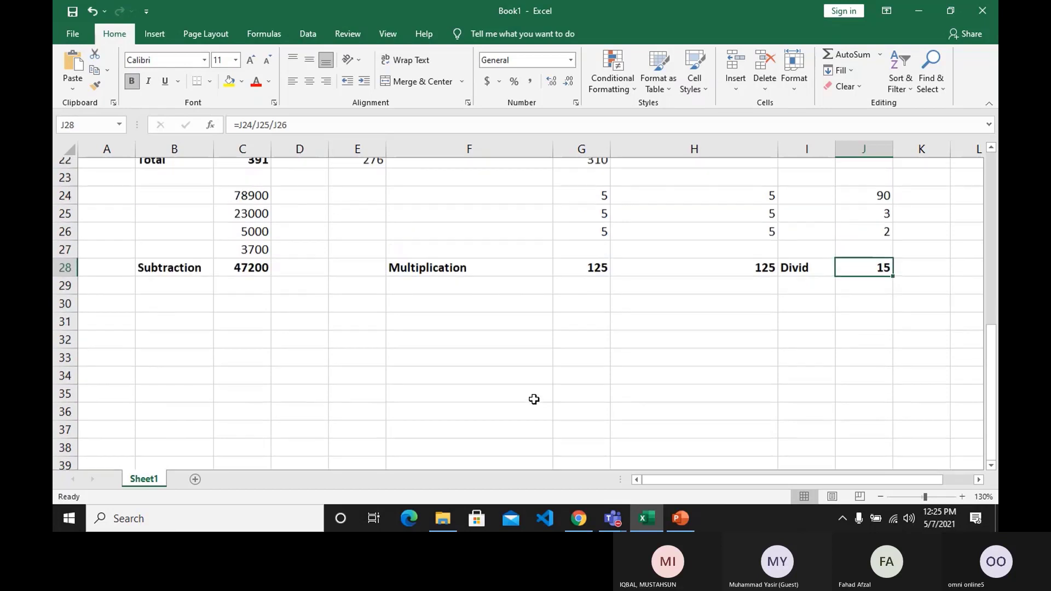
scroll(534, 400, "down", 2)
scroll(532, 402, "down", 2)
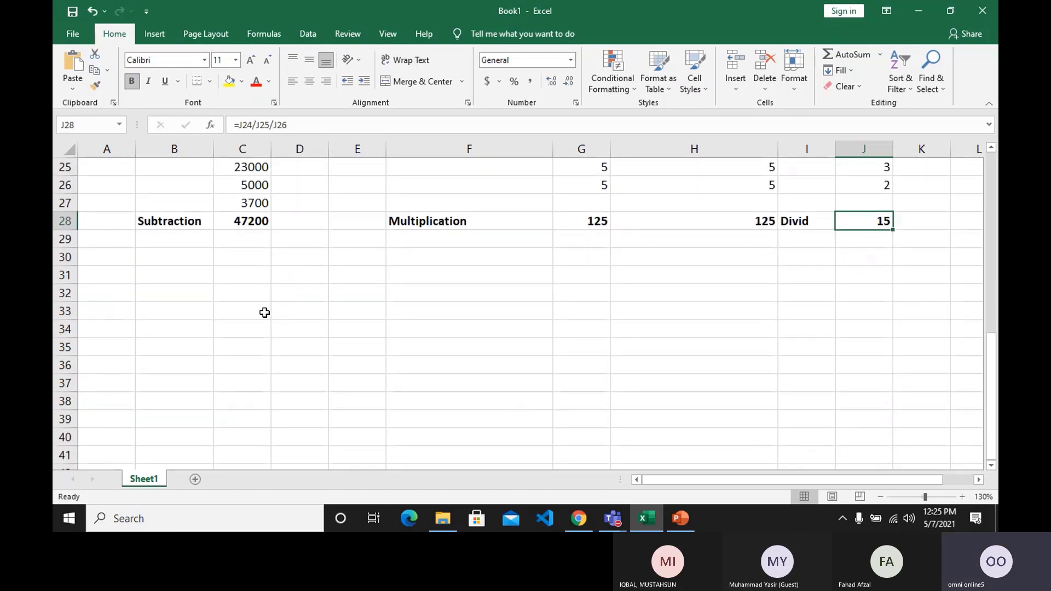
left_click(244, 279)
type("56")
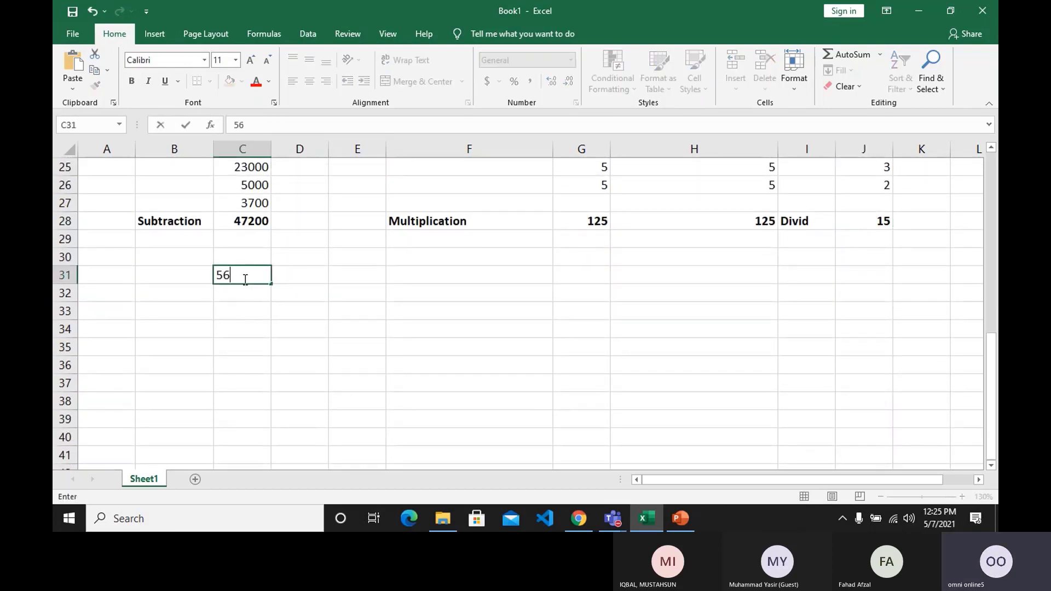
key("Return")
type("77")
key("Return")
type("45")
key("Return")
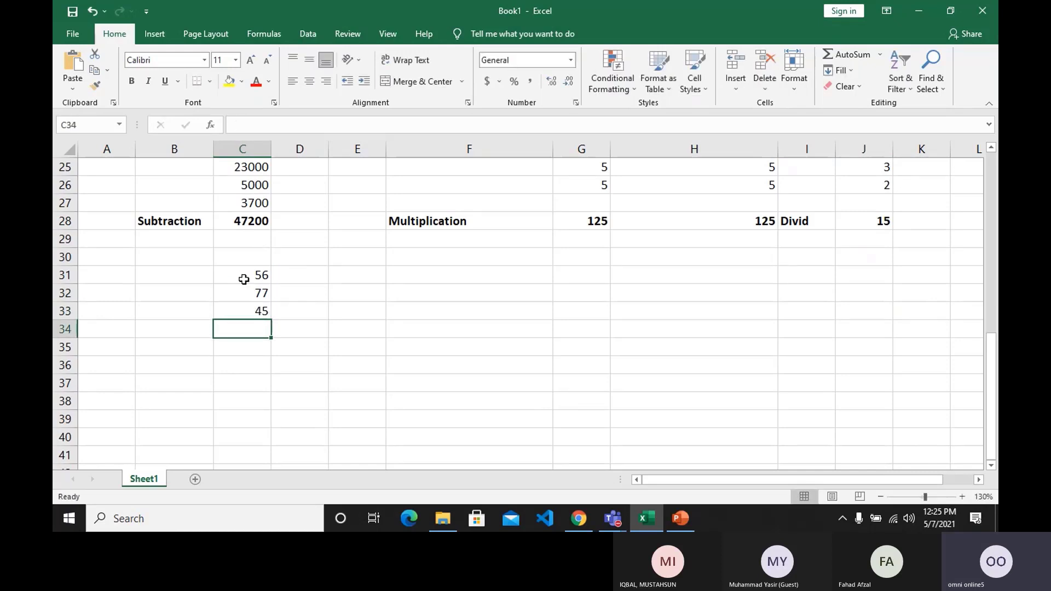
type("77")
key("Return")
type("34")
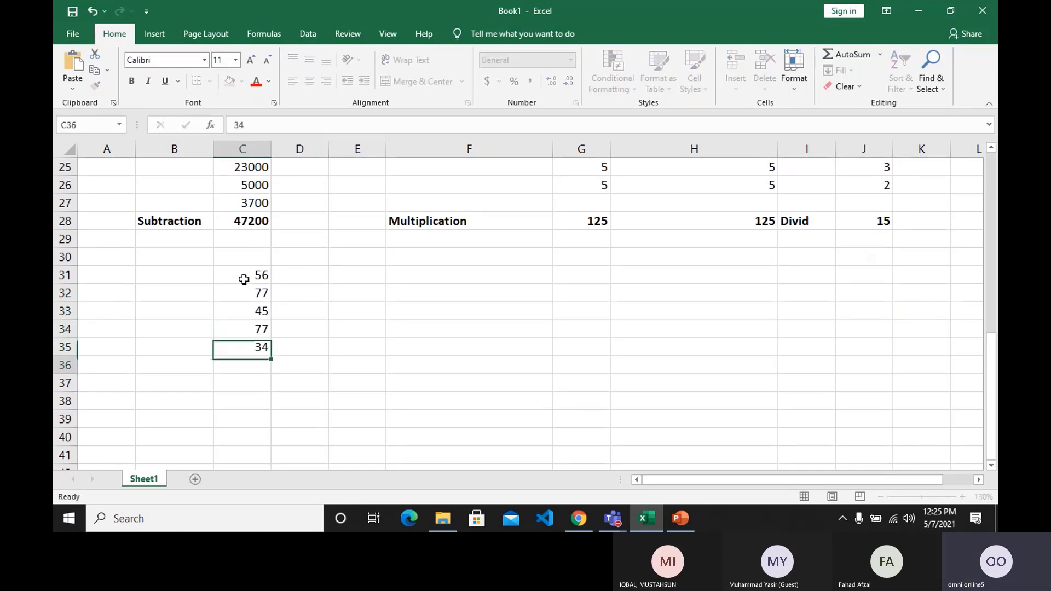
key("Return")
key("Return")
Enter the values 54, 66, 87, 45 and 76 in cells E31 to E35.
key("Right")
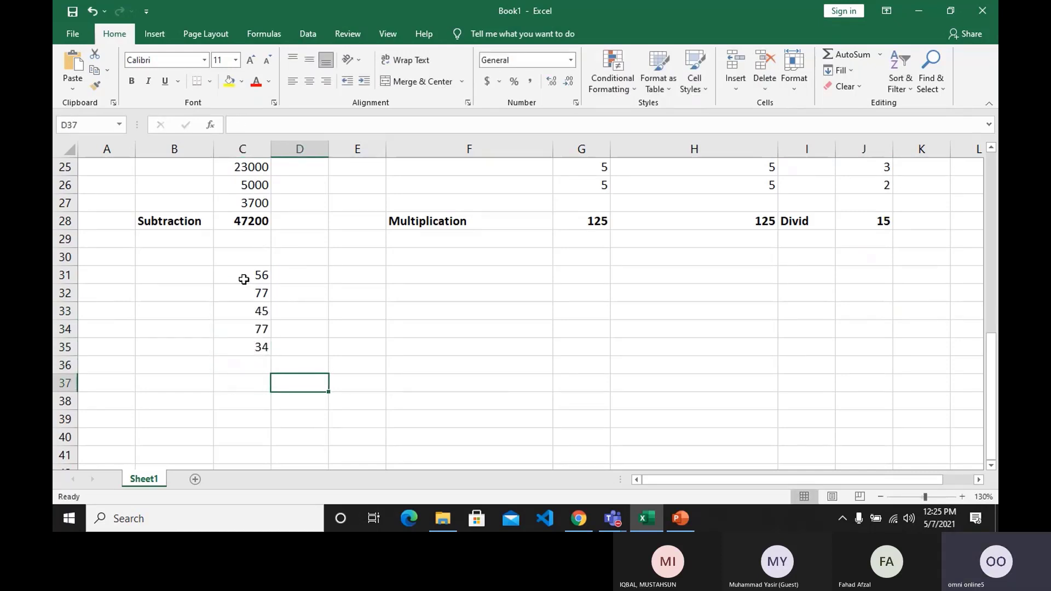
key("Up")
key("Right")
key("Up")
key("Up")
key("Up")
key("Up")
key("Up")
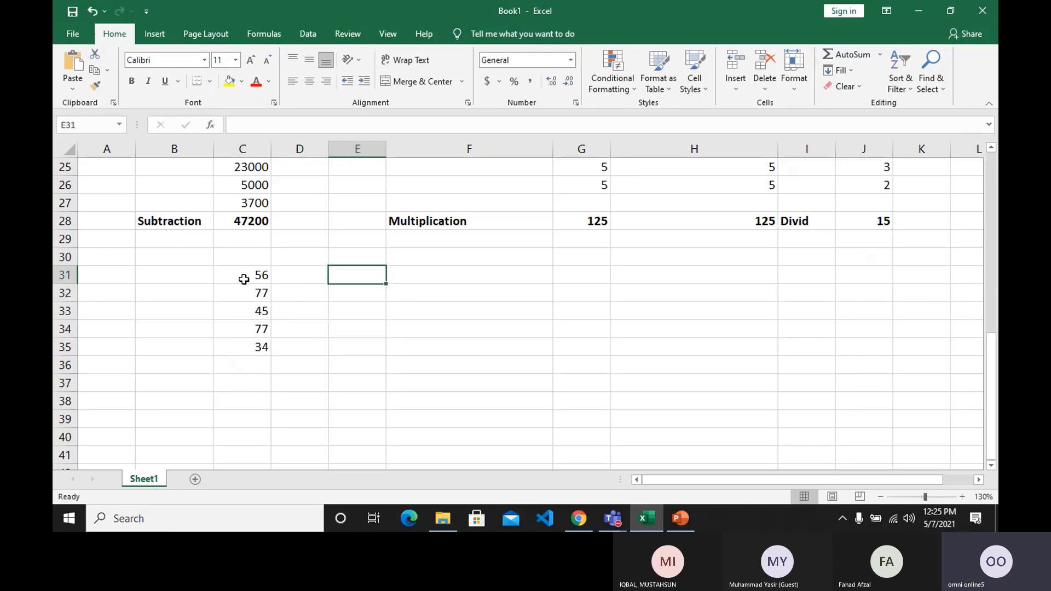
type("54")
key("Return")
type("66")
key("Return")
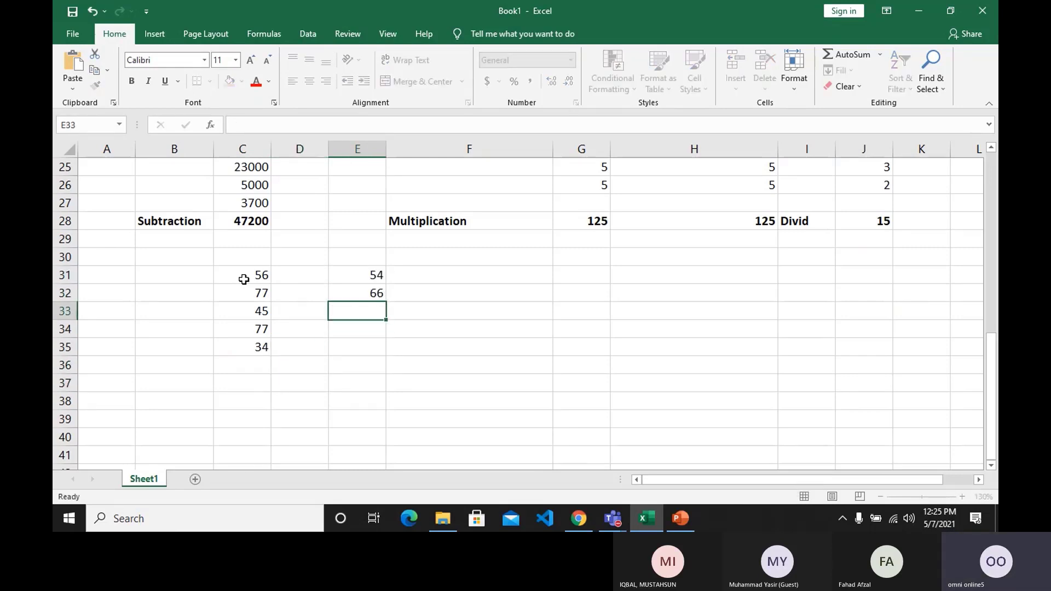
type("87")
key("Return")
type("45")
key("Return")
type("76")
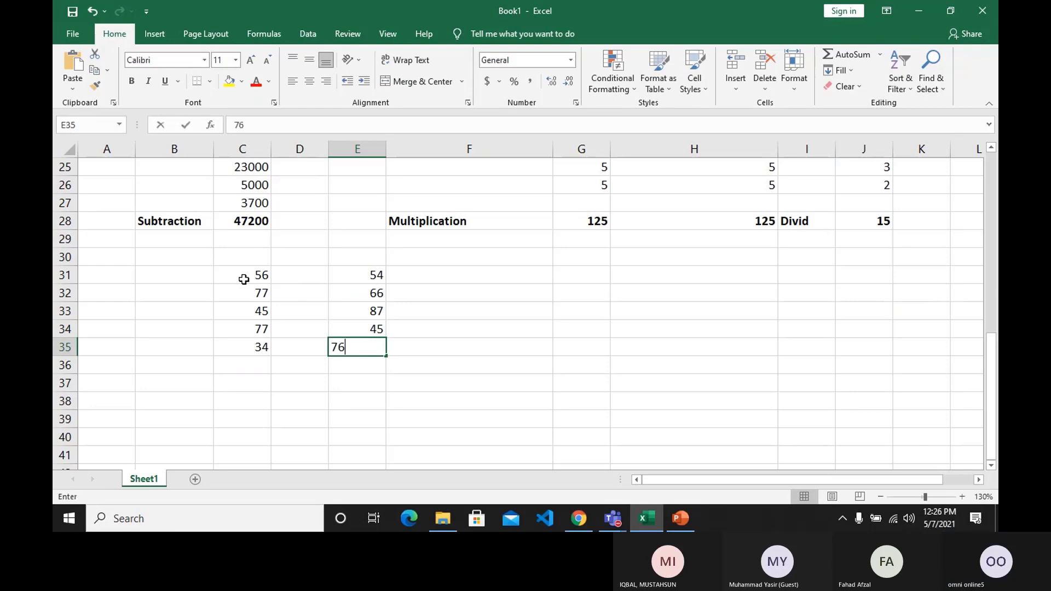
key("Return")
Enter the formula =SUM(C31:E35) in D37 to total the whole block of cells.
key("Left")
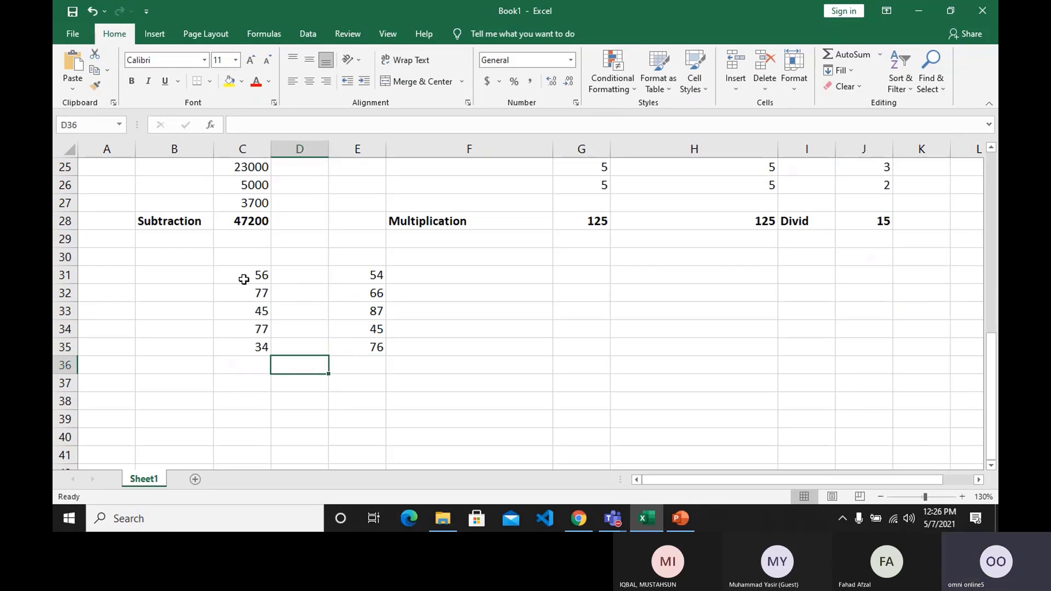
key("Down")
key("Down")
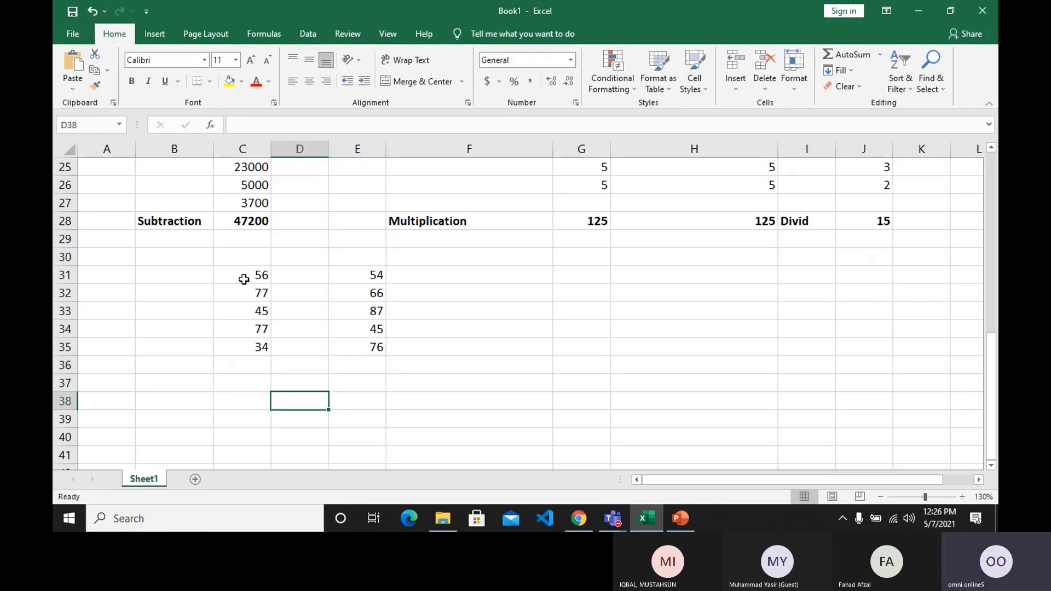
type("=")
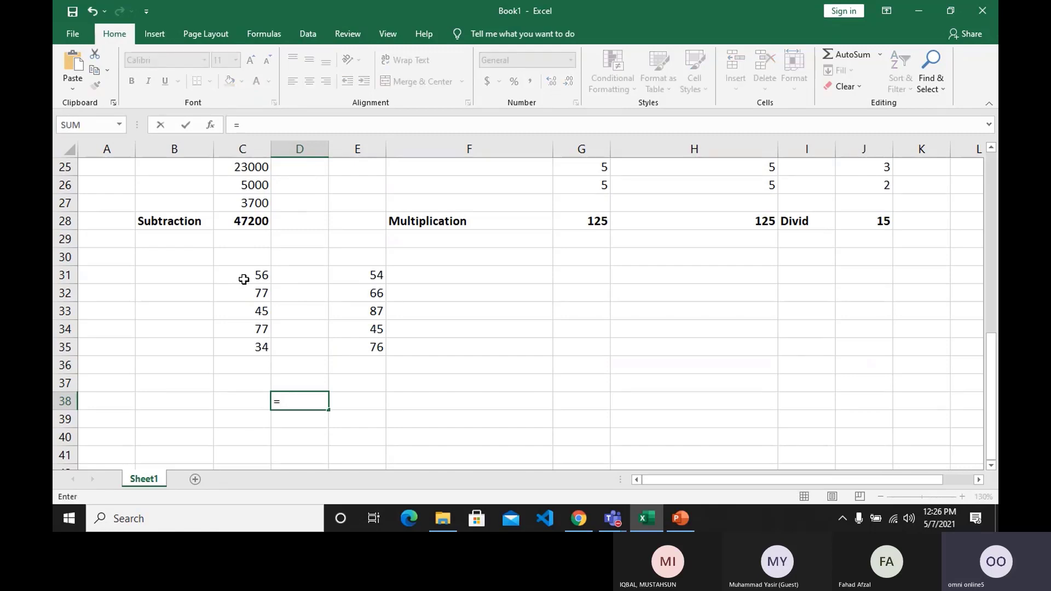
key("Escape")
key("Up")
type("=")
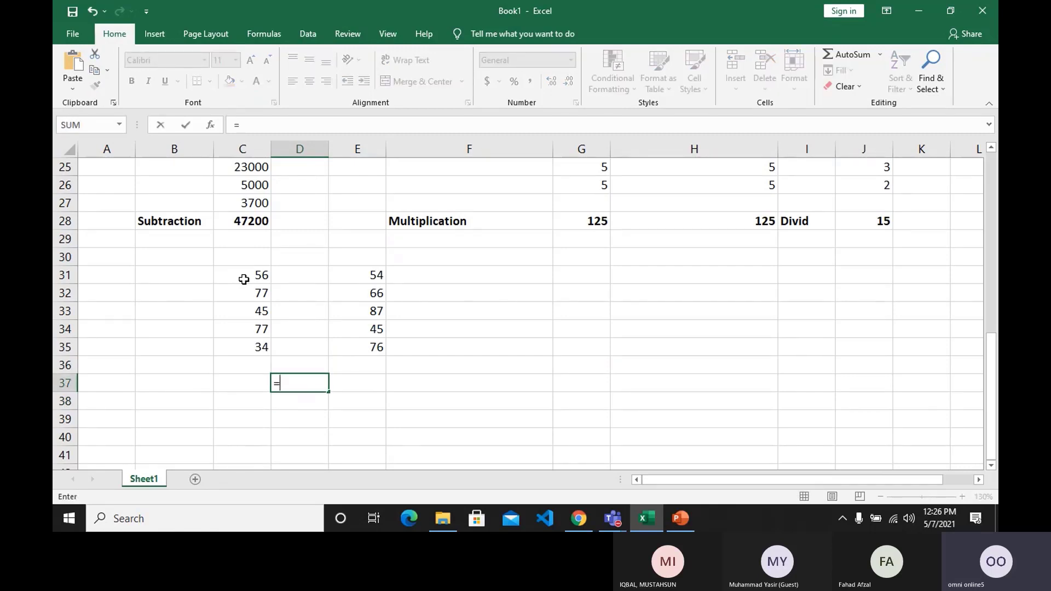
type("sum(")
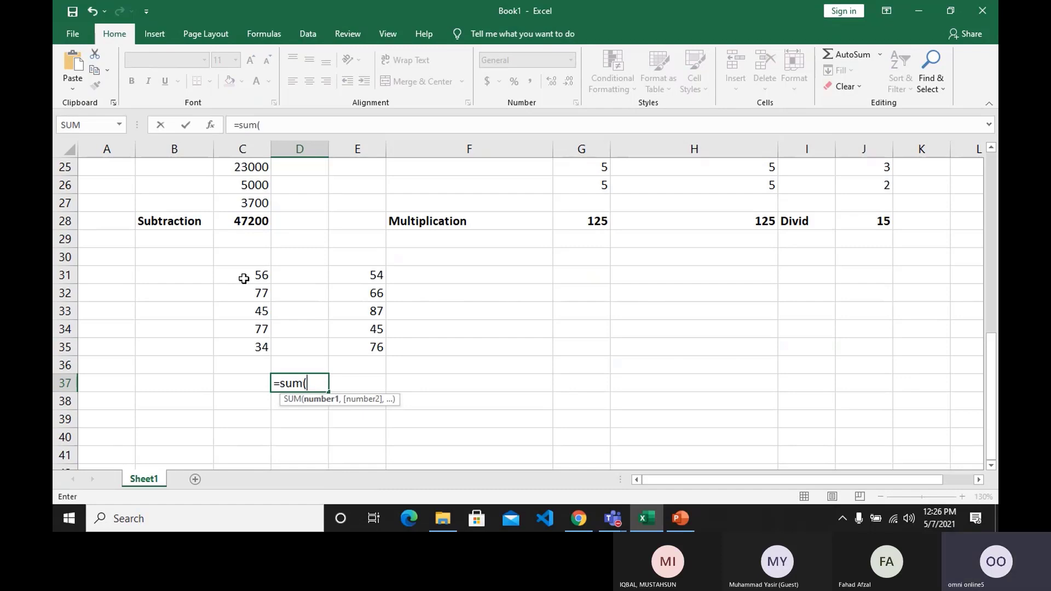
left_click_drag(243, 279, 354, 347)
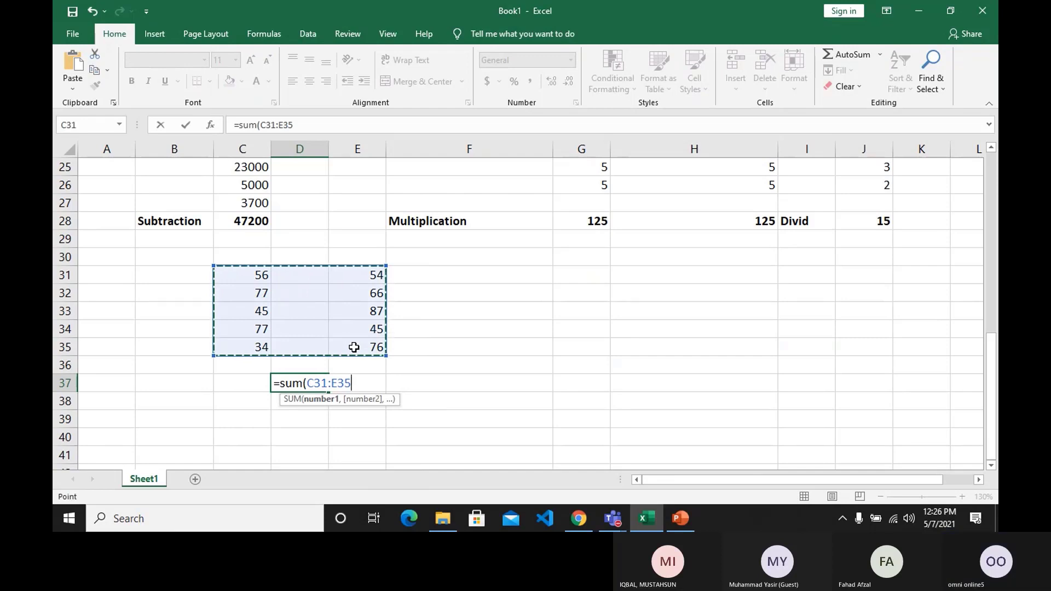
type(")")
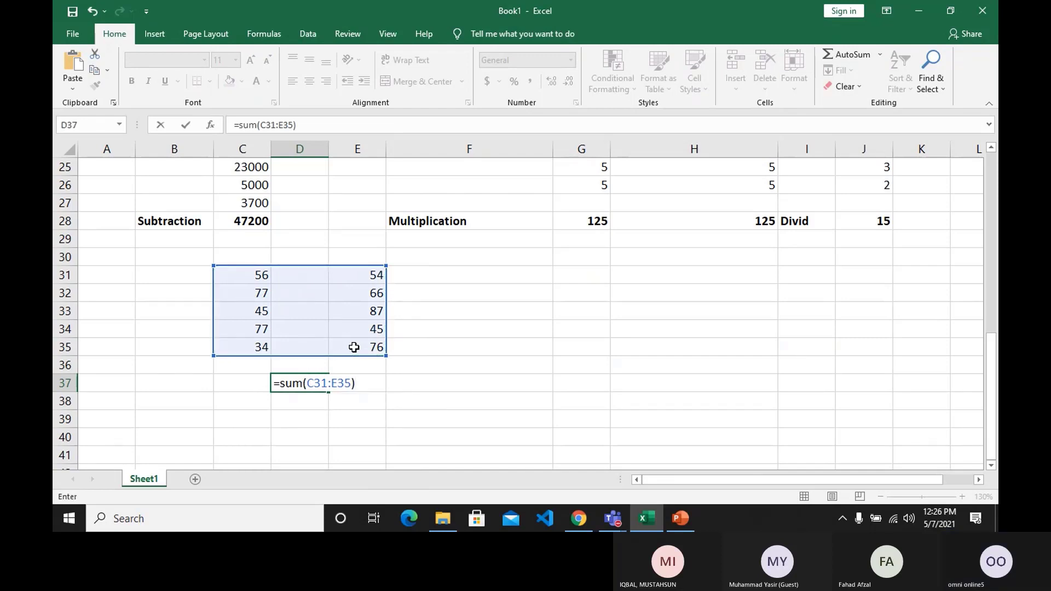
key("Return")
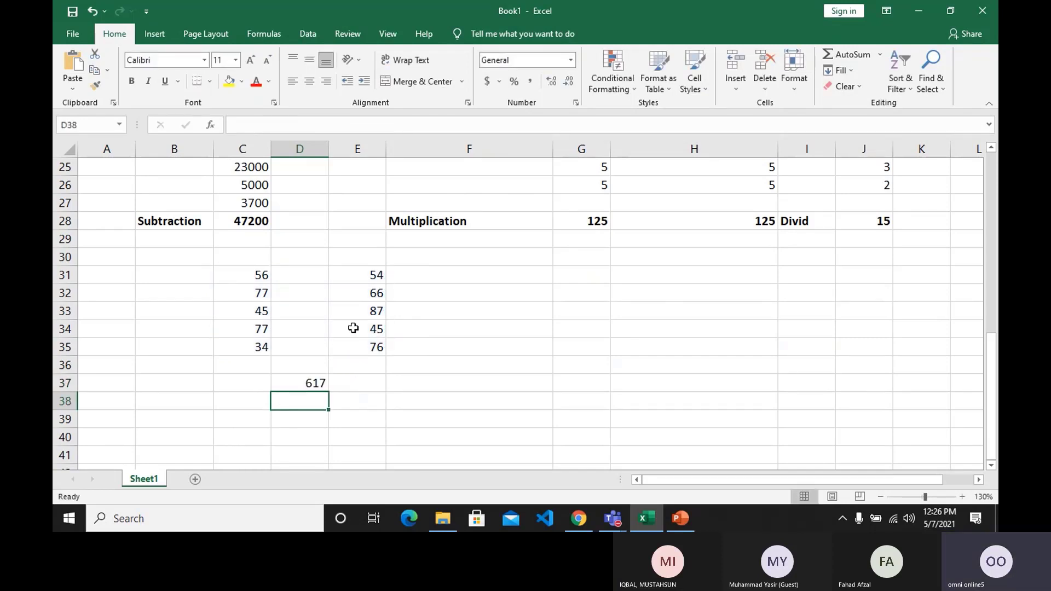
Change the value in E33 to 343 and the value in C34 to 444.
left_click(371, 312)
type("343")
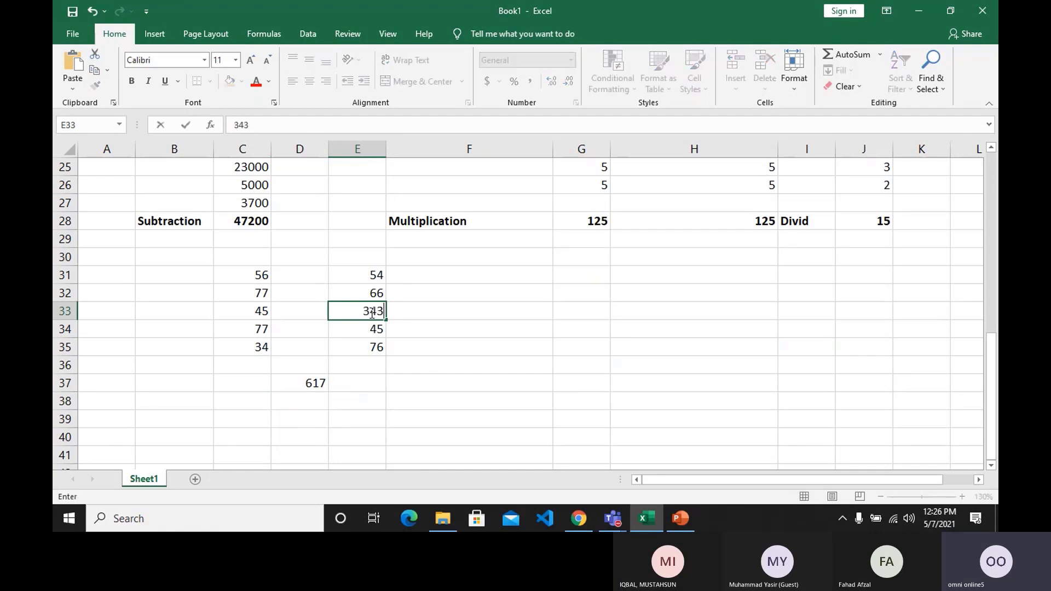
key("Return")
key("Left")
key("Left")
type("444")
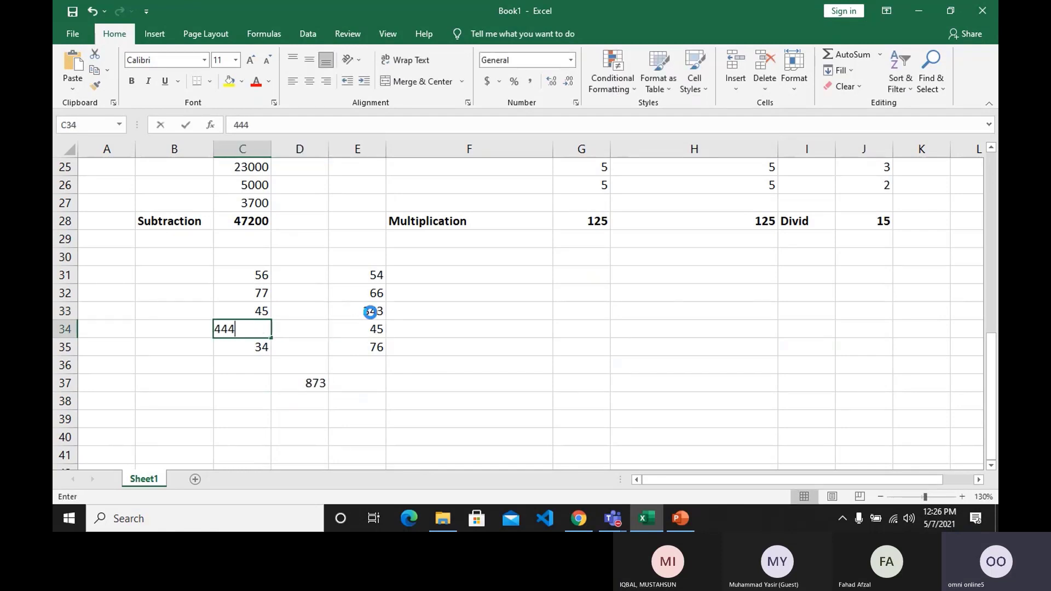
key("Return")
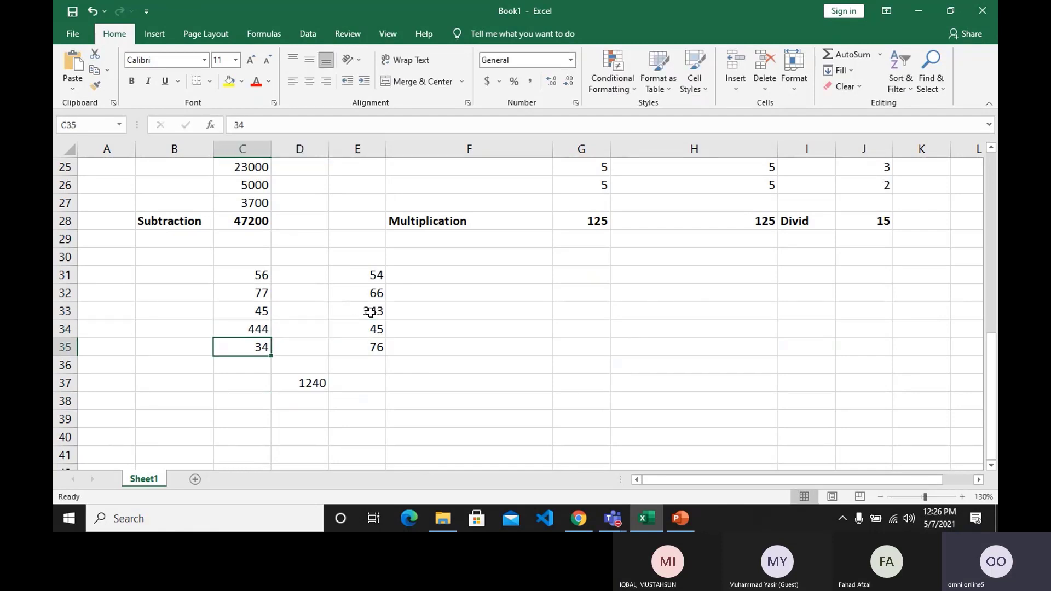
Enter the values 77, 87 and 67 in cells D33, D34 and D35, between the two number columns.
key("Right")
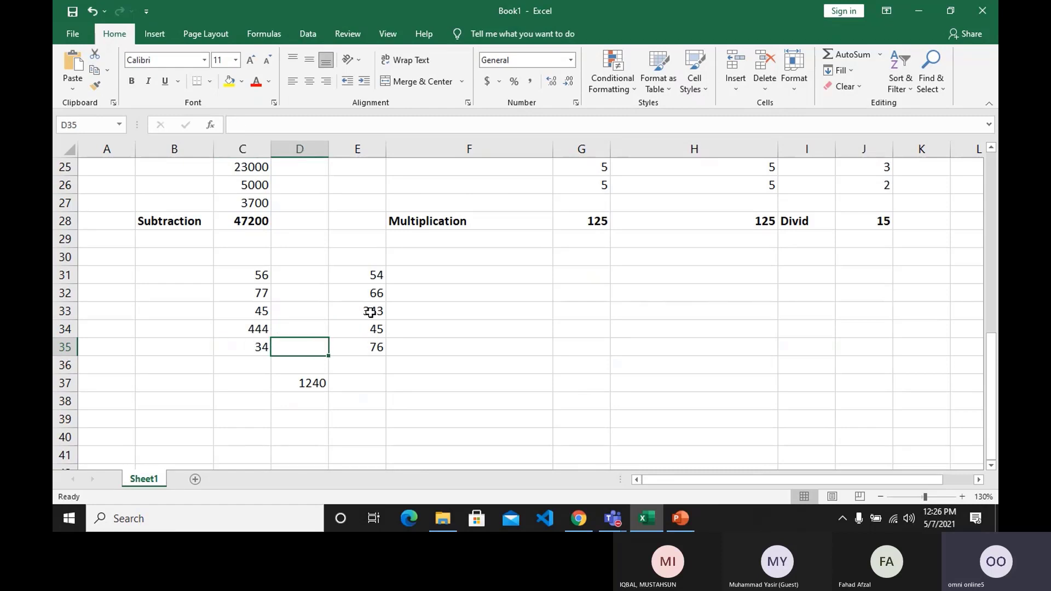
key("Up")
key("Up")
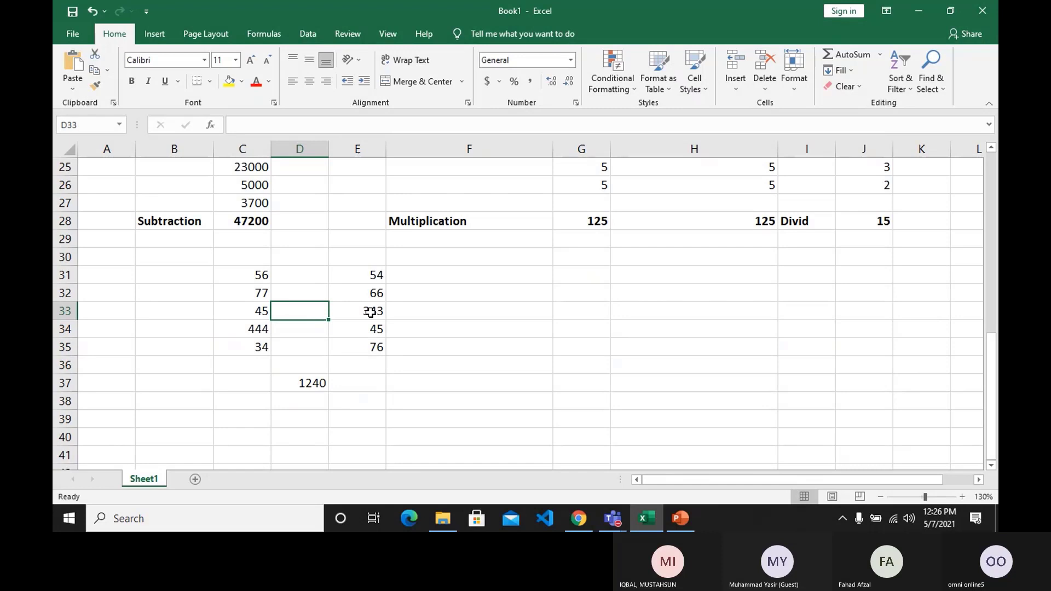
type("77")
key("Return")
type("87")
key("Return")
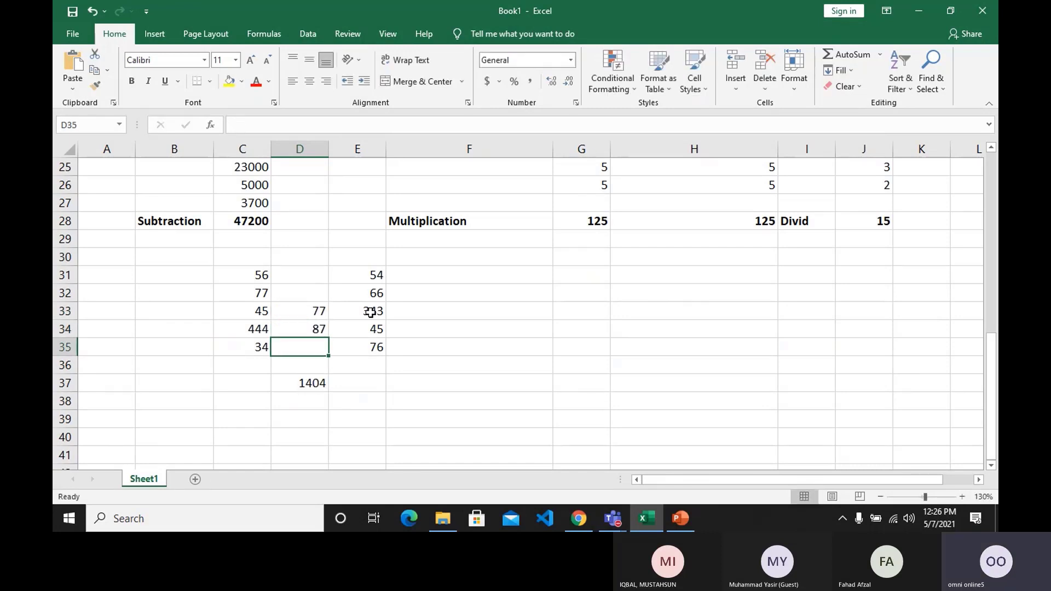
type("67")
key("Return")
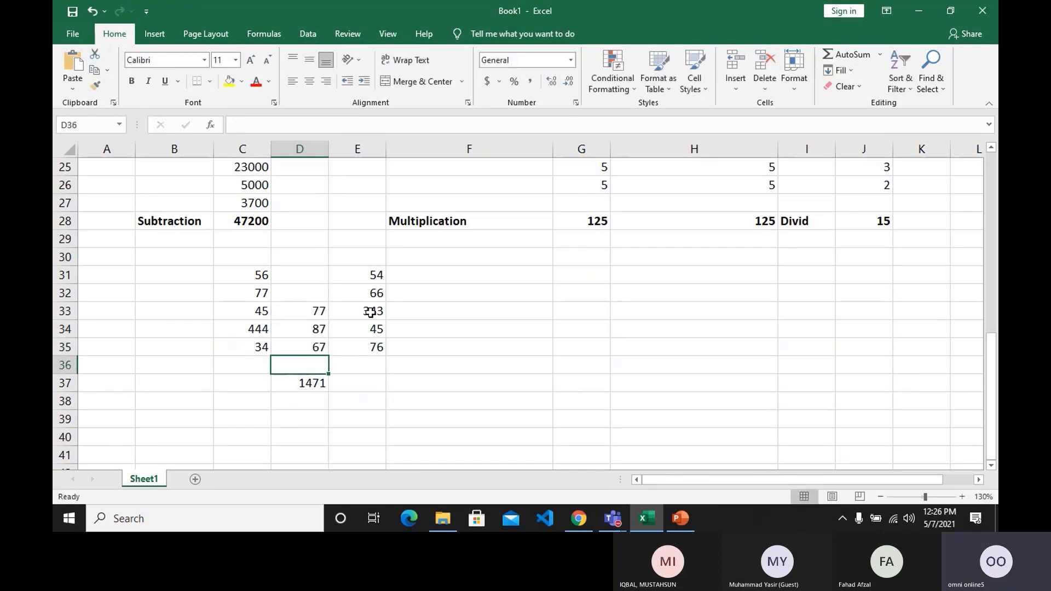
Clear the three values from cells D33 to D35.
key("Up")
key("Up")
key("Up")
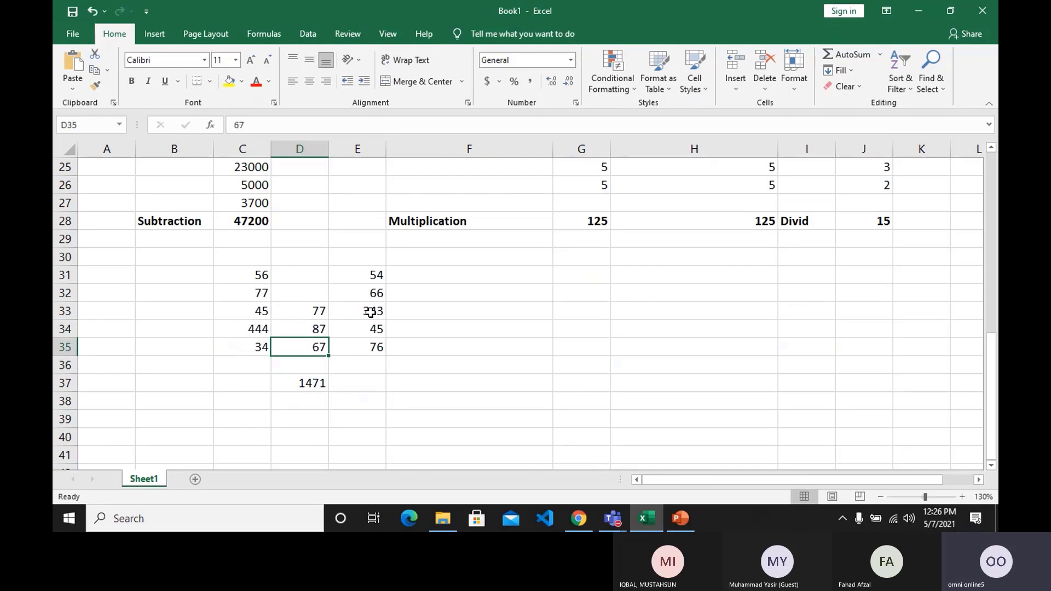
key("shift+Down")
key("shift+Down")
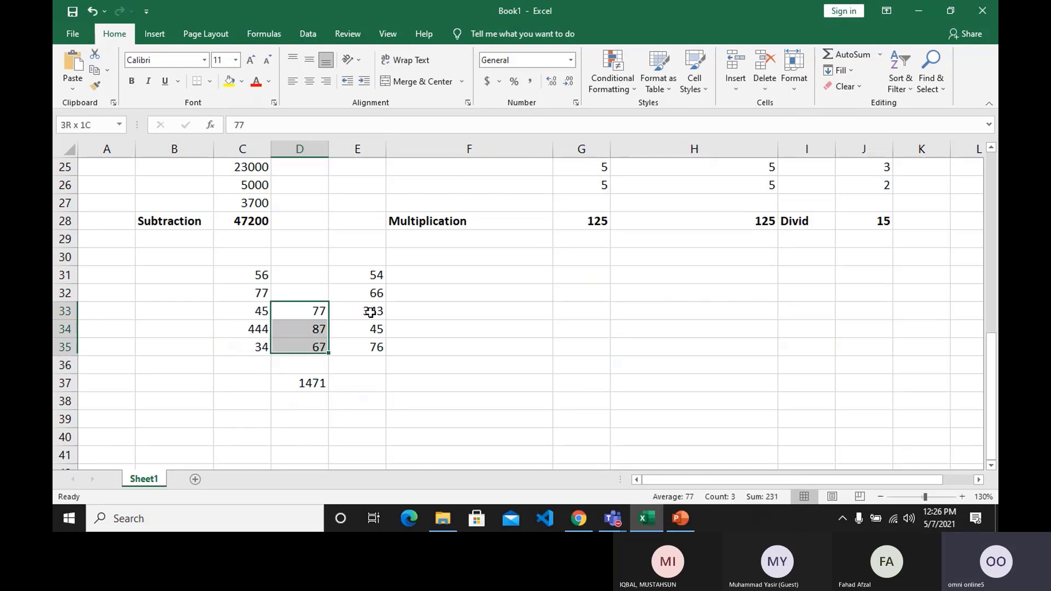
key("Delete")
Replace the formula in D37 with =SUM(C31:C35,E31:E35) to total only the two separate number columns.
key("Down")
key("Down")
key("Down")
key("Down")
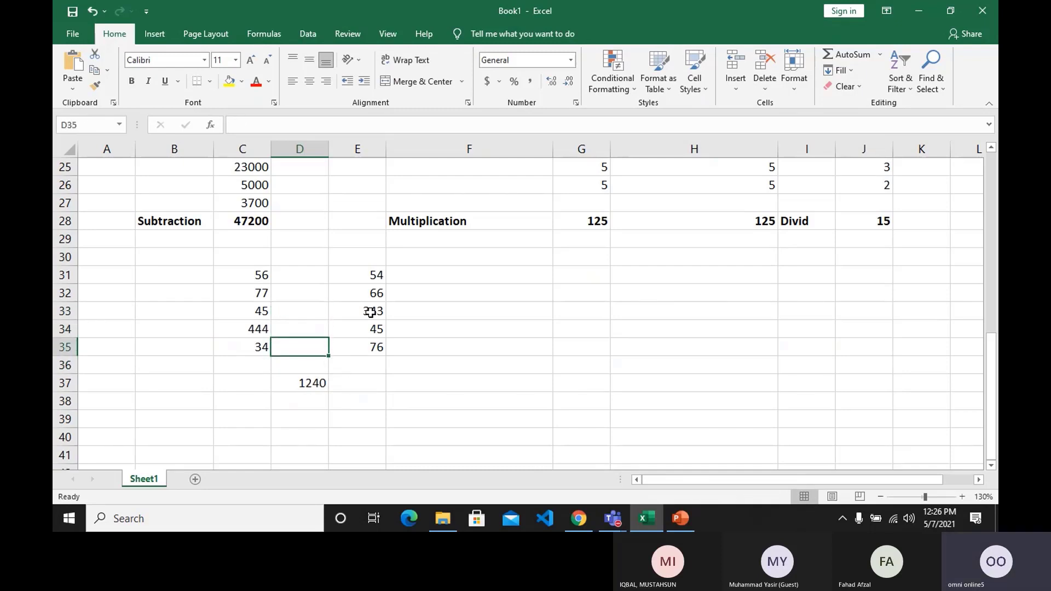
key("Delete")
type("=")
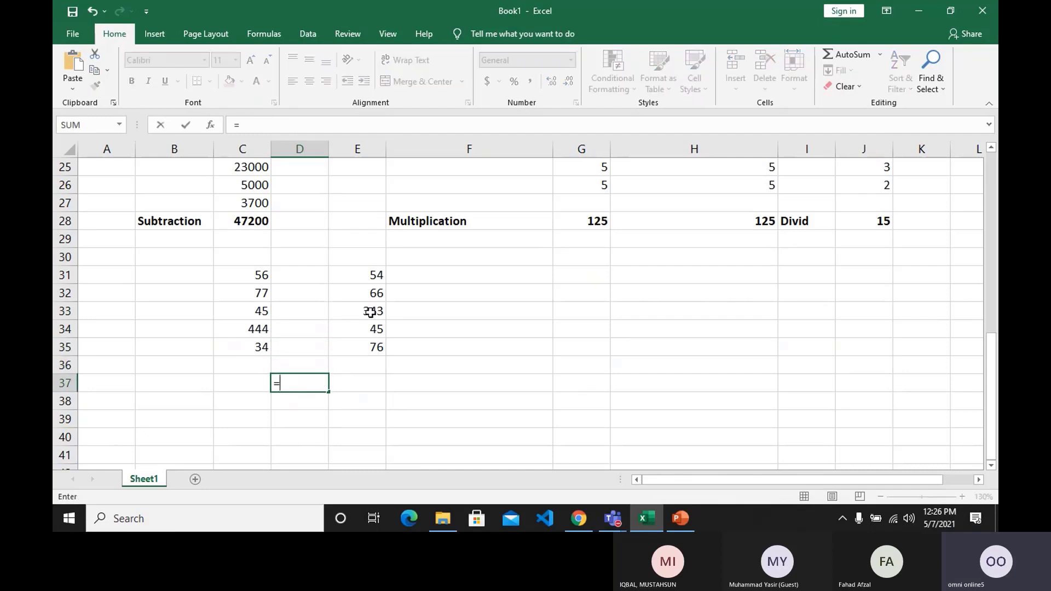
type("sum(")
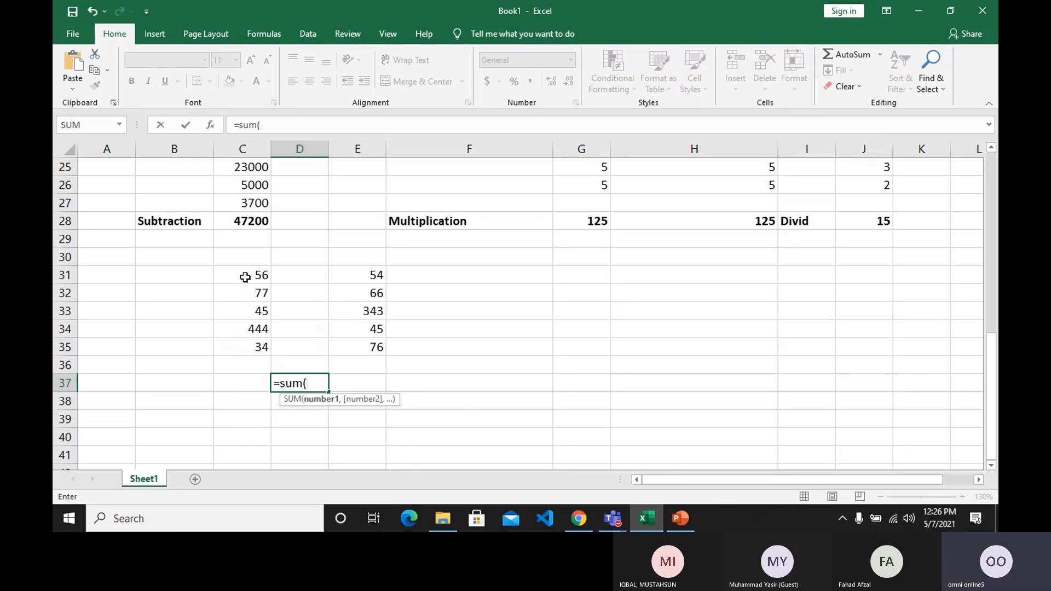
left_click_drag(244, 275, 238, 343)
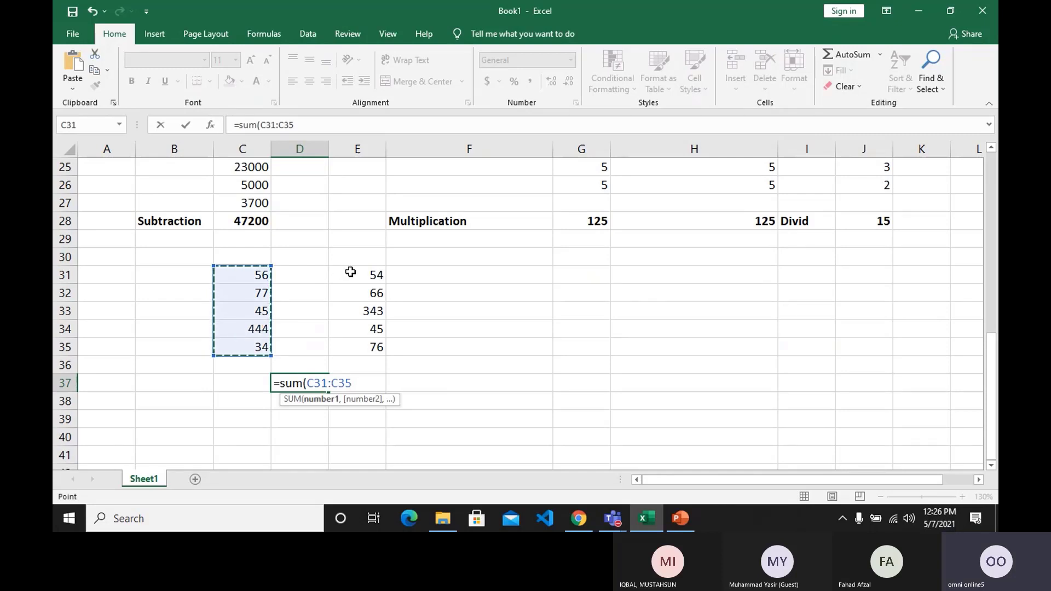
left_click_drag(348, 273, 346, 344)
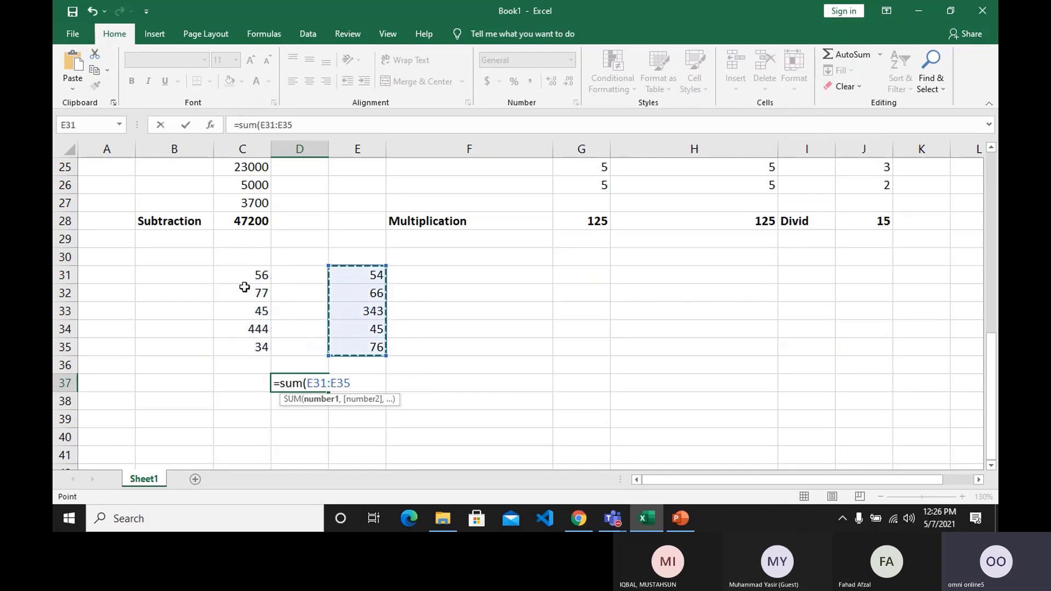
left_click_drag(257, 275, 237, 348)
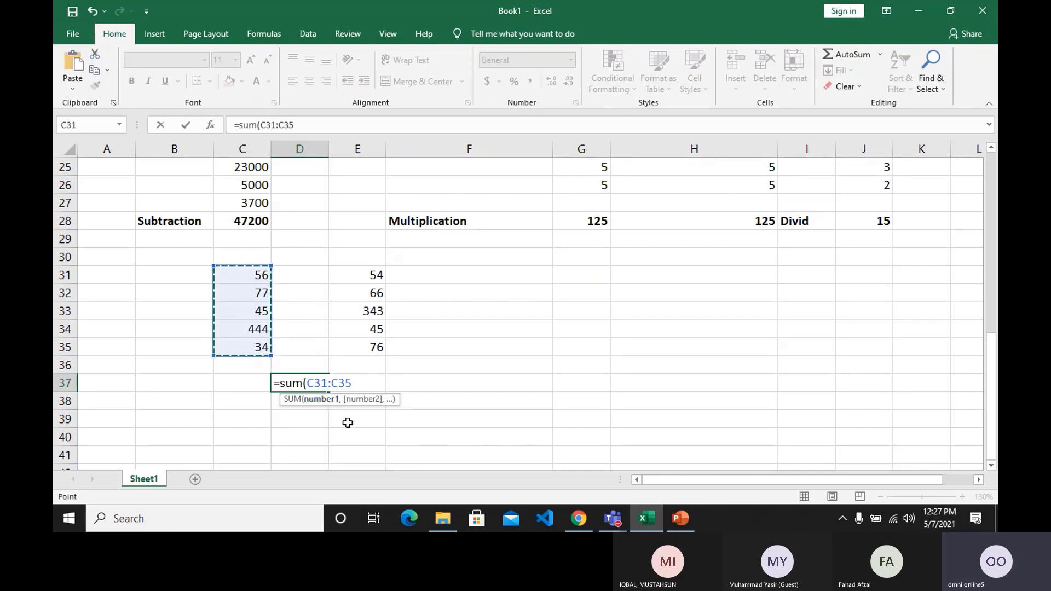
type(",")
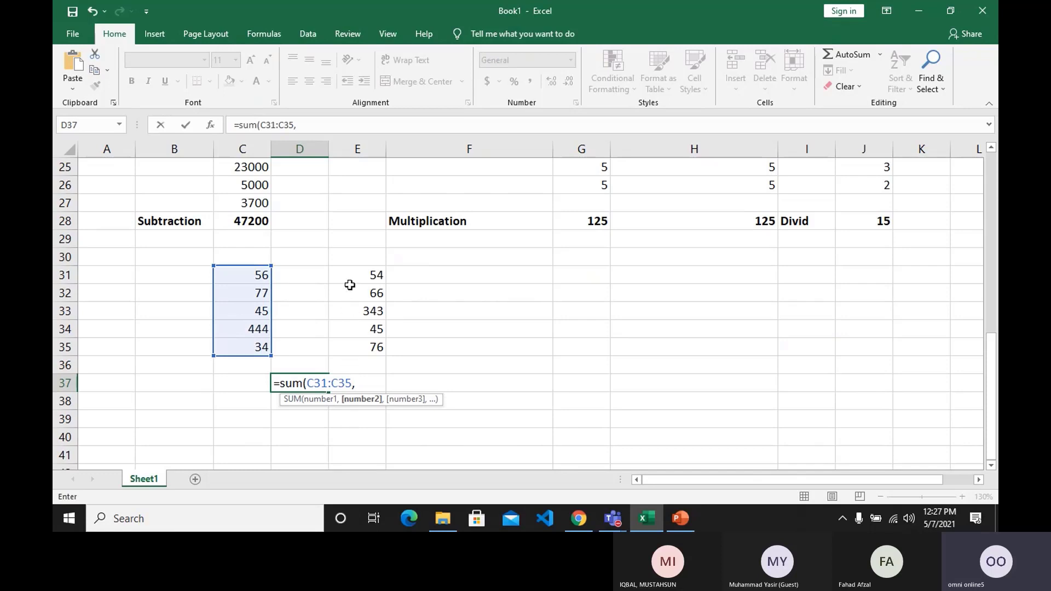
left_click_drag(353, 275, 354, 347)
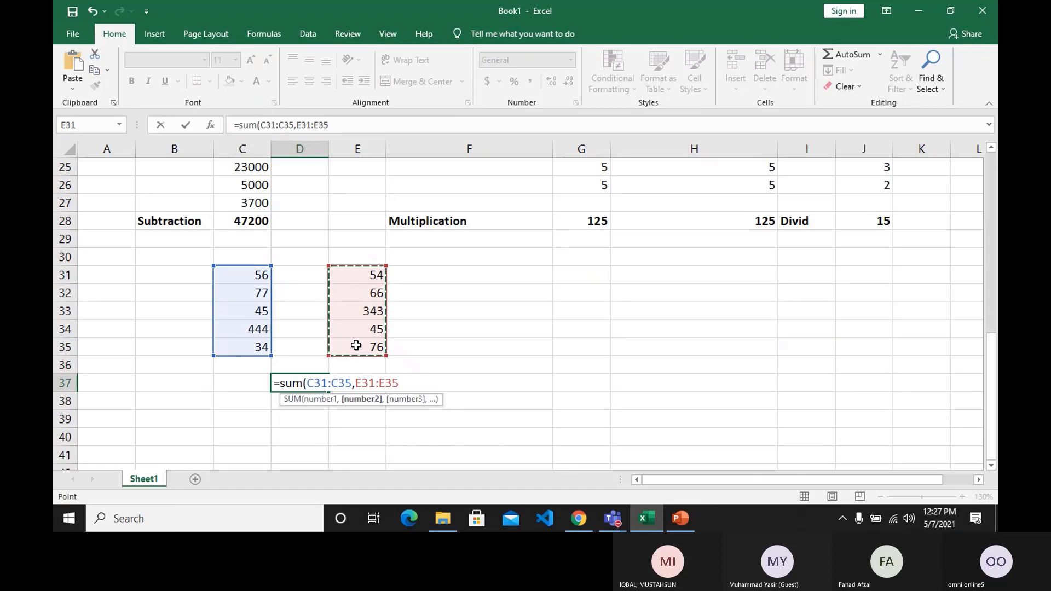
type(")")
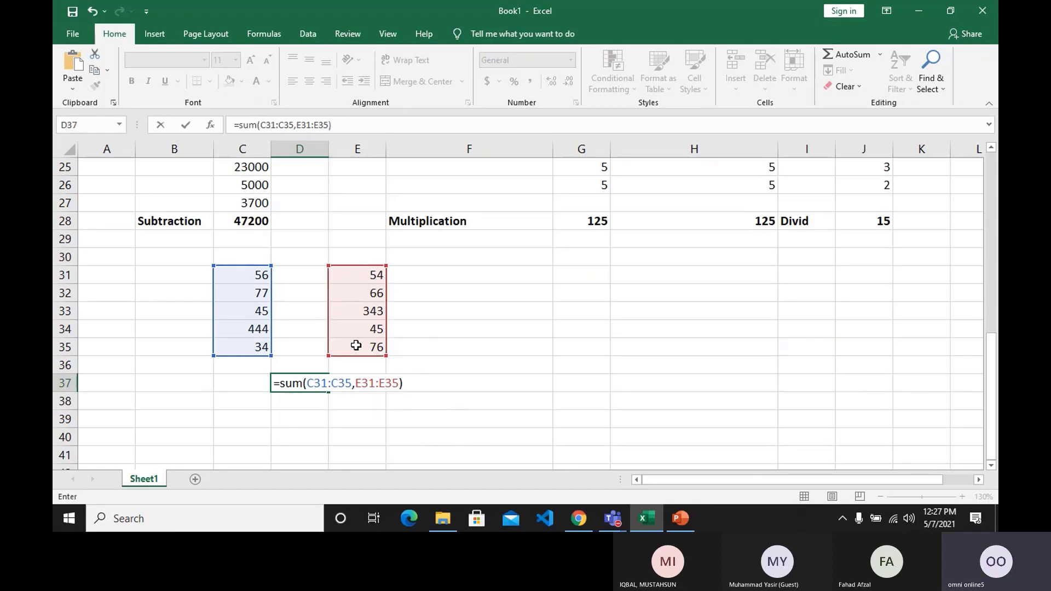
key("Return")
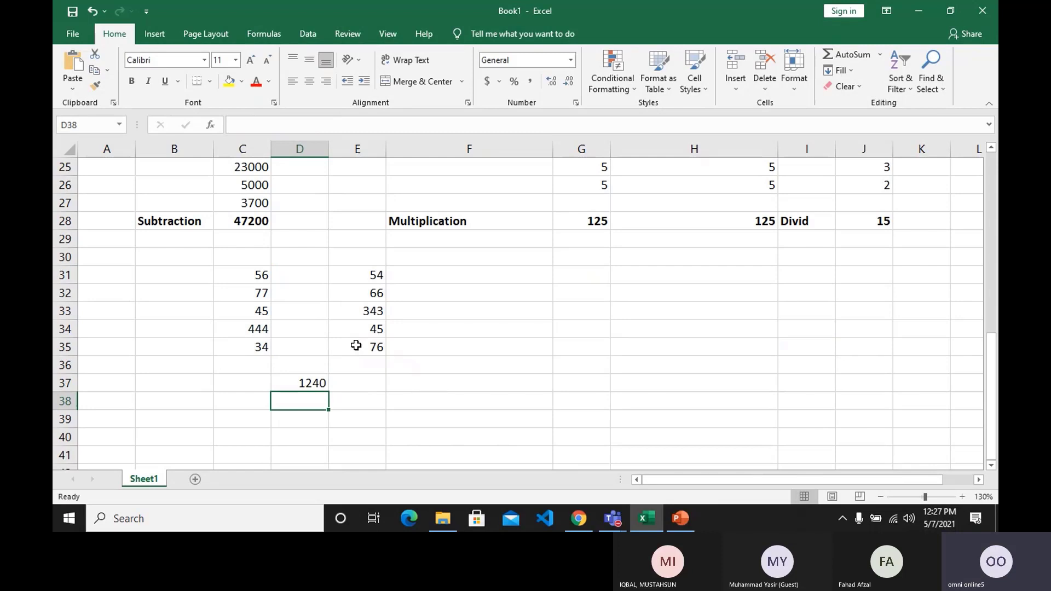
Enter the values 45, 666 and 65 in cells D32, D33 and D34, between the two number columns.
left_click(306, 292)
type("345")
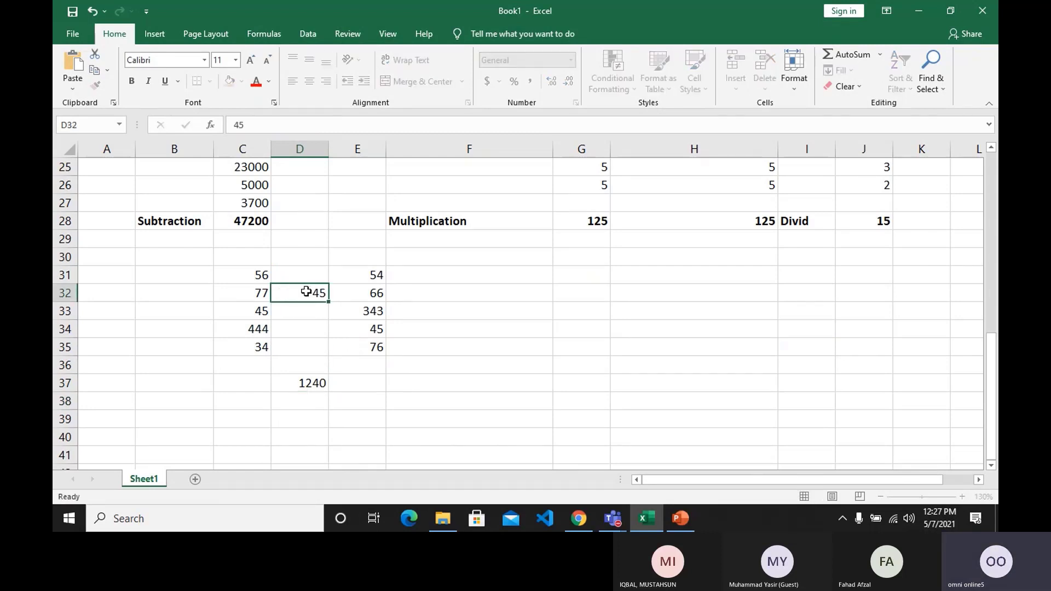
key("Return")
type("666")
key("Return")
type("65")
key("Return")
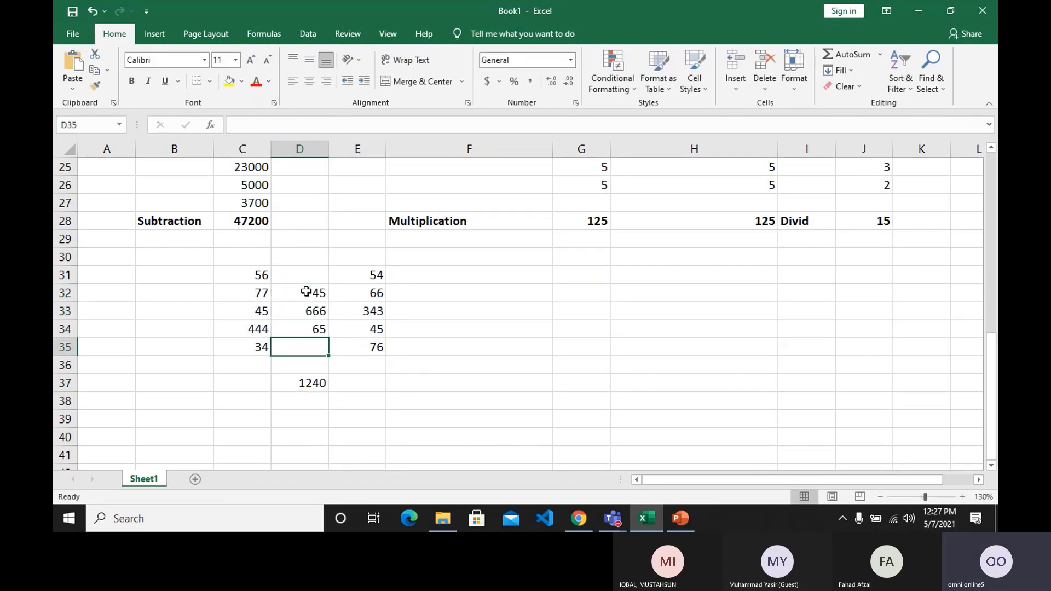
Clear the three values from cells D32 to D34.
key("Up")
key("Up")
key("Up")
key("shift+Down")
key("shift+Down")
key("Delete")
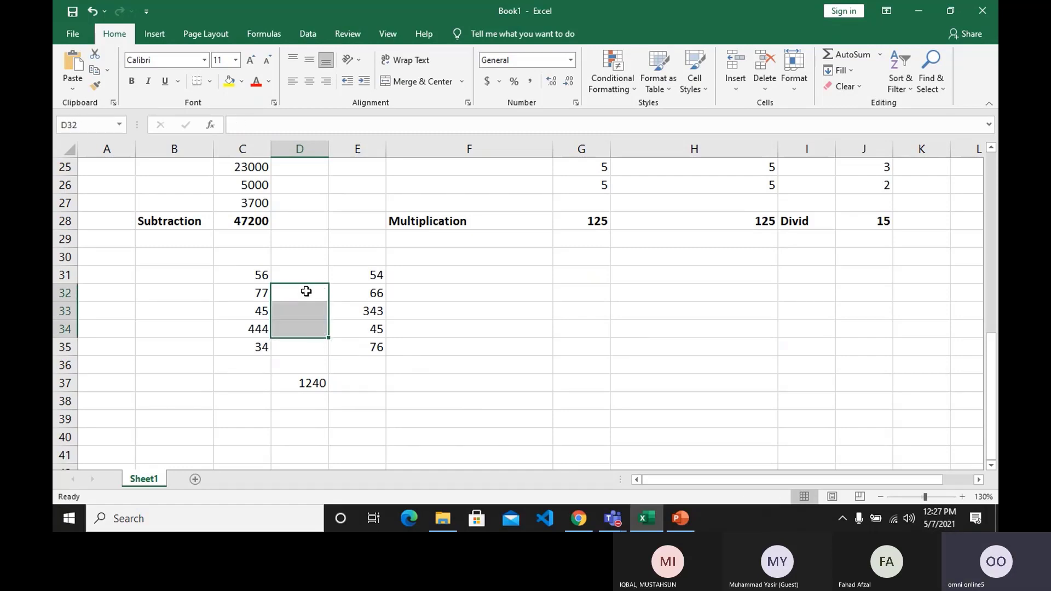
Change the value in C32 to 12 and the value in E34 to 12.
key("Left")
type("12")
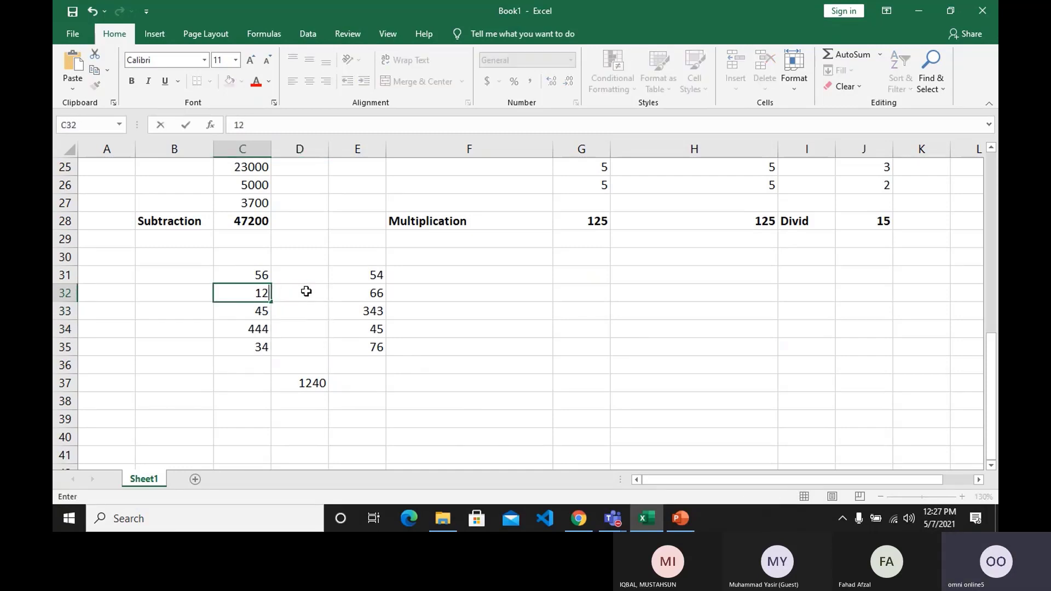
key("Return")
key("Right")
key("Right")
key("Right")
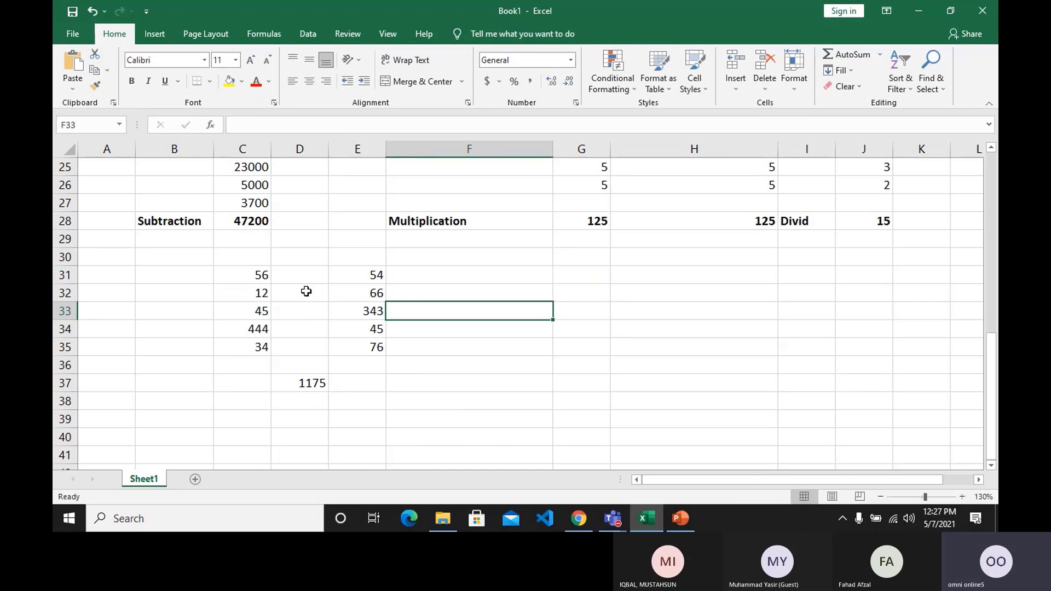
key("Down")
key("Left")
type("12")
key("Return")
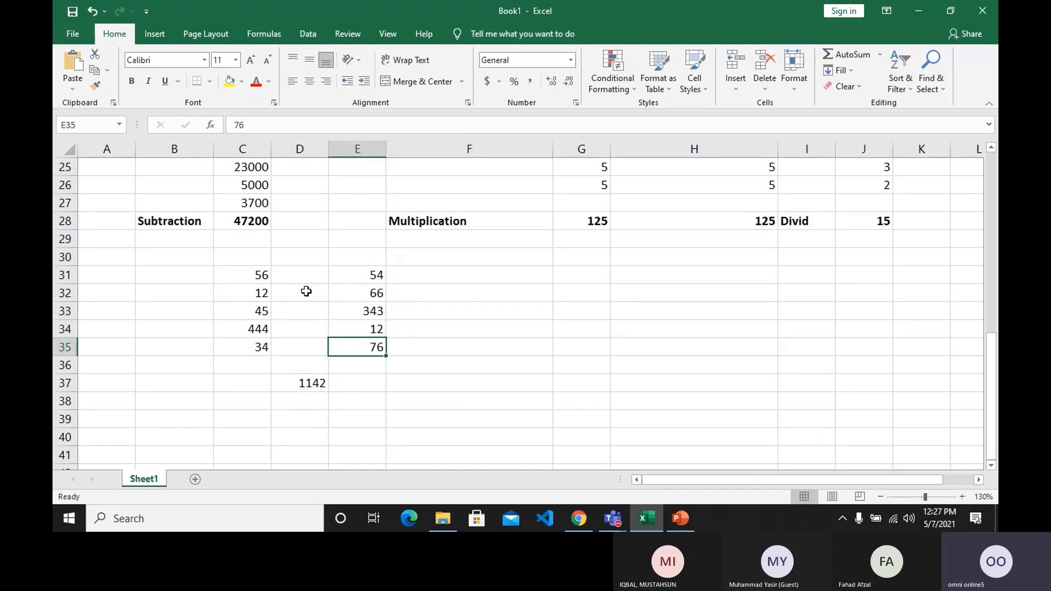
Review the two ranges used by the formula in D37 and make that total bold.
key("Down")
key("Down")
key("Left")
key("F2")
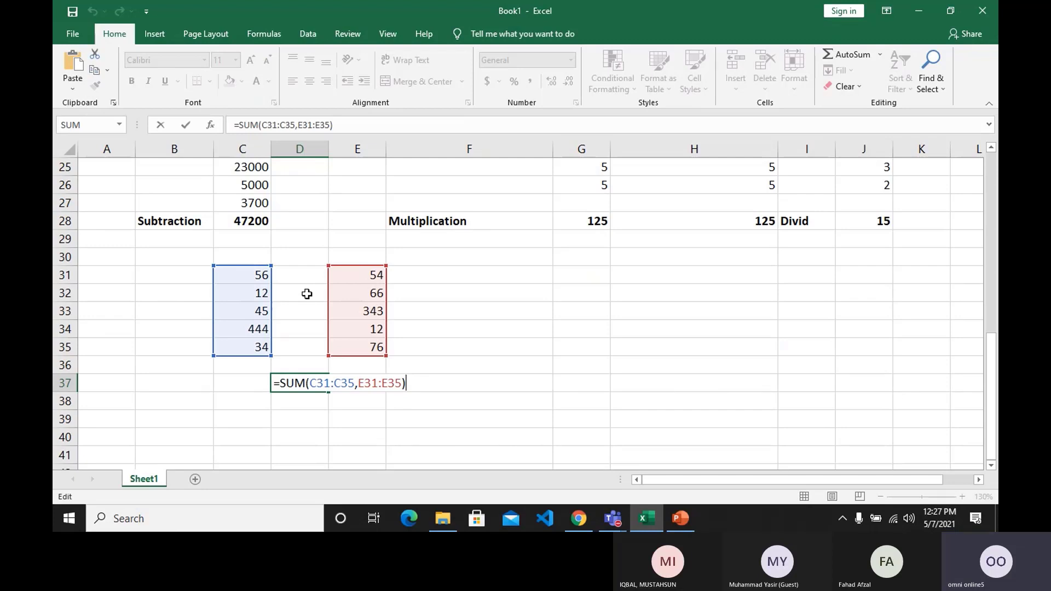
key("Return")
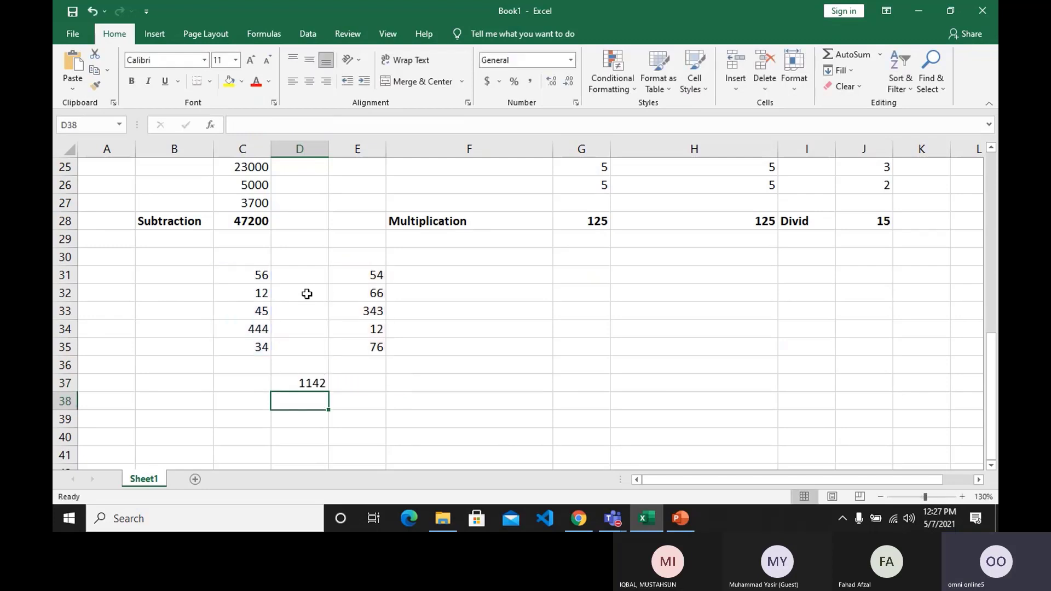
left_click(295, 379)
left_click(131, 85)
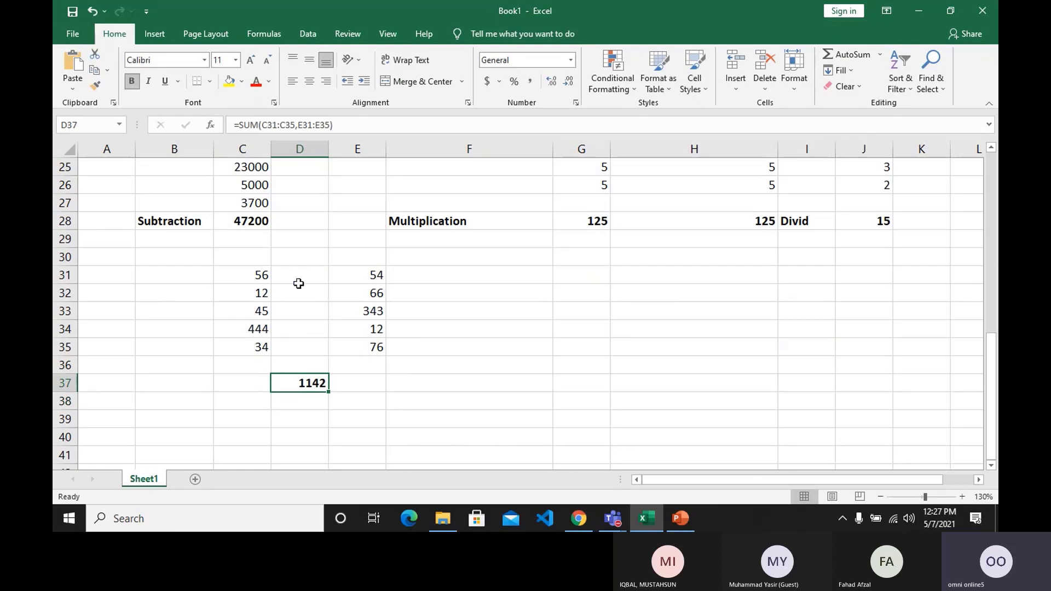
Enter the heading Sr in cell G31.
left_click(582, 281)
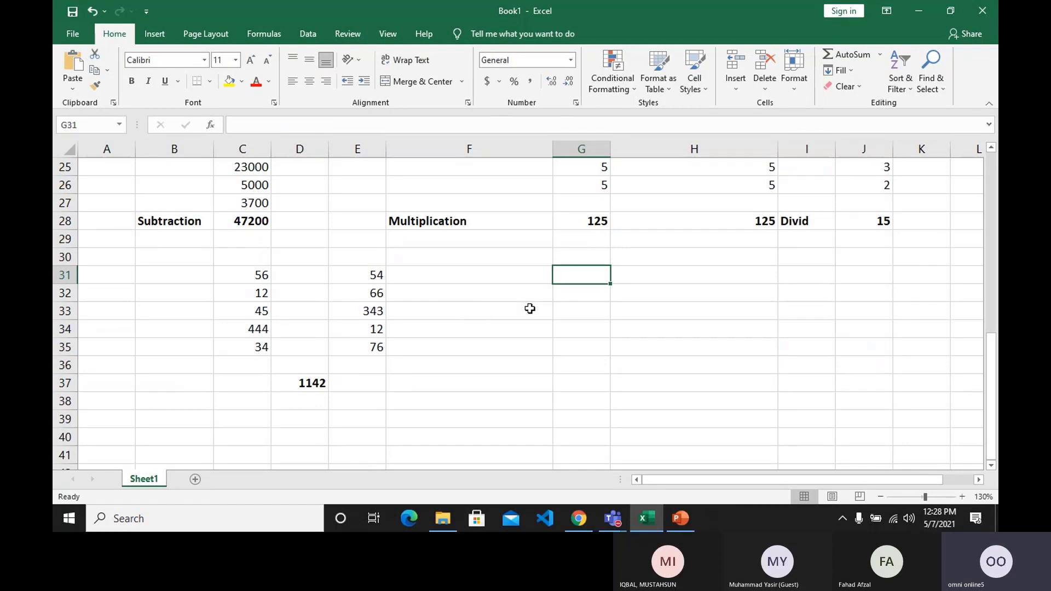
type("Sr")
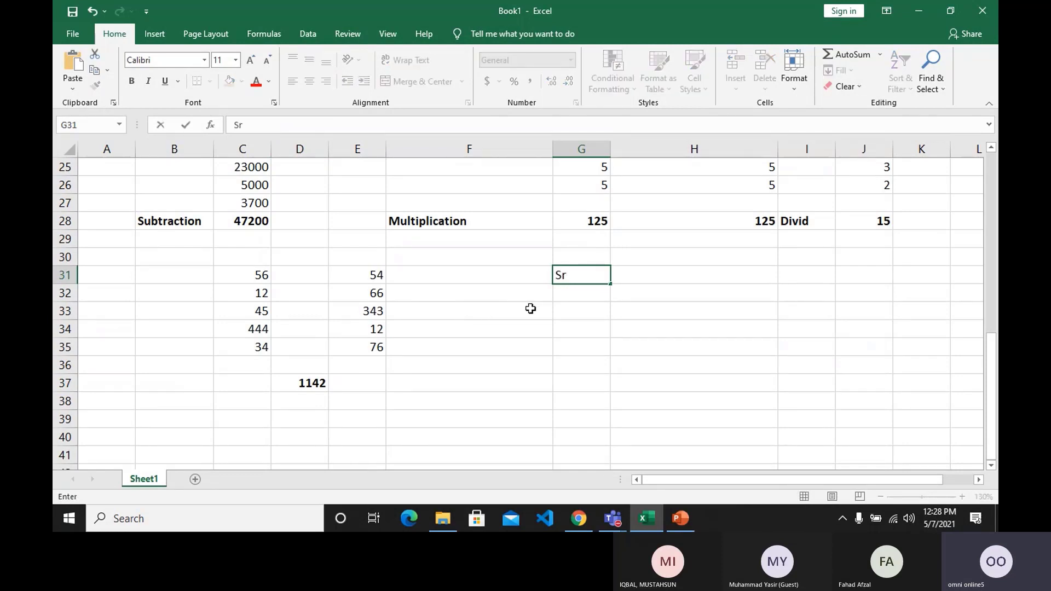
key("Return")
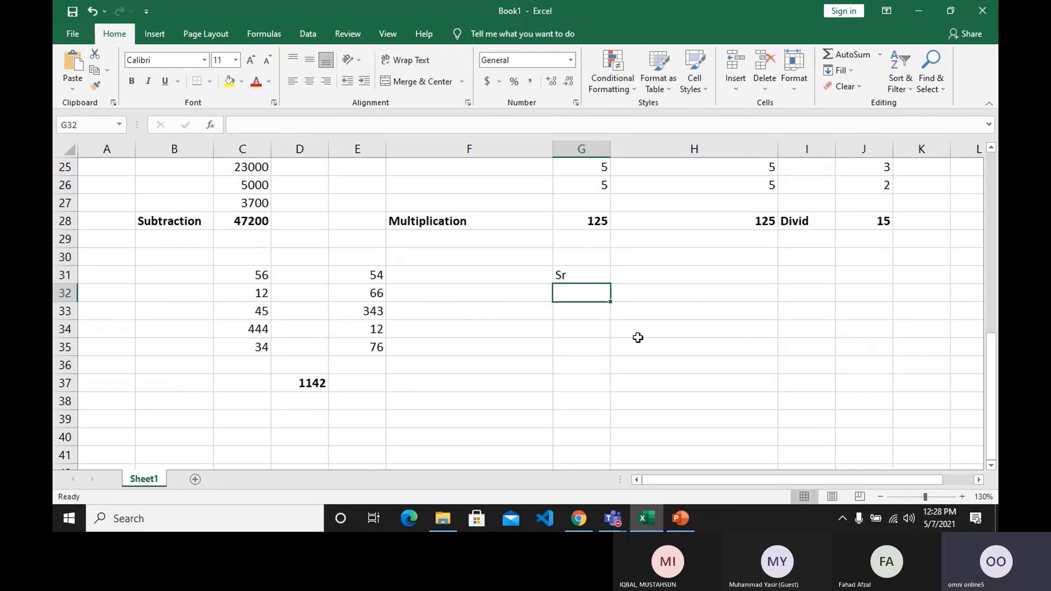
Enter the numbers 1 to 5 one by one in cells G32 to G36, below the Sr heading.
scroll(623, 336, "down", 1)
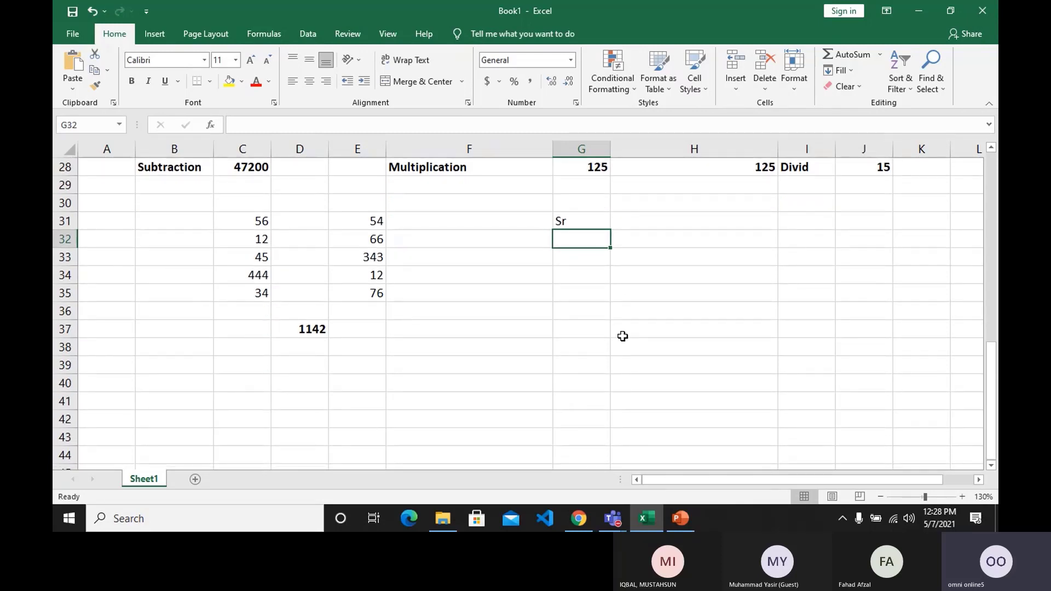
type("1")
key("Return")
type("2")
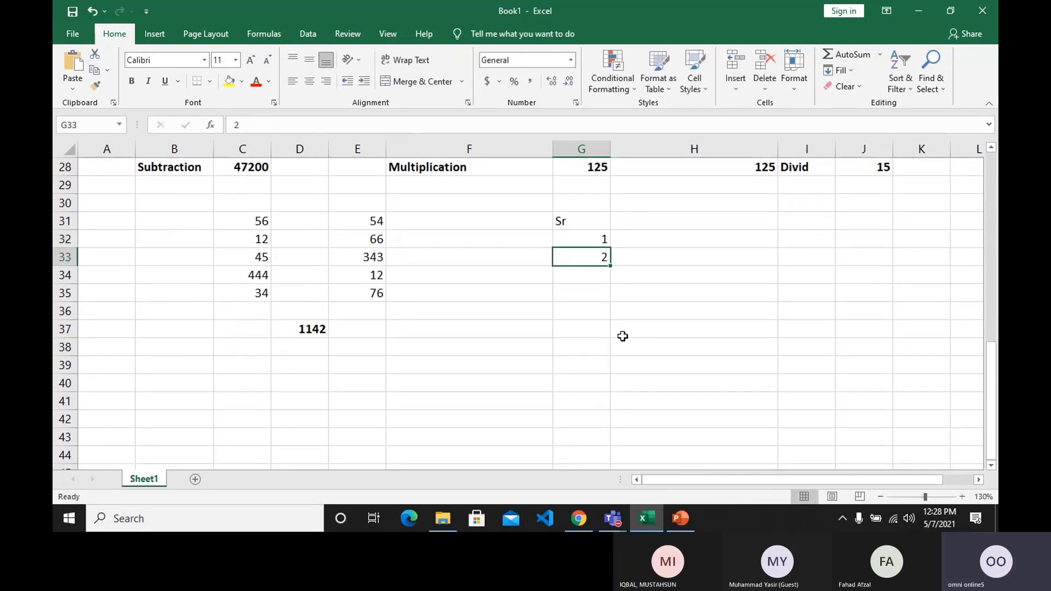
key("Return")
type("3")
key("Return")
type("4")
key("Return")
type("5")
key("Return")
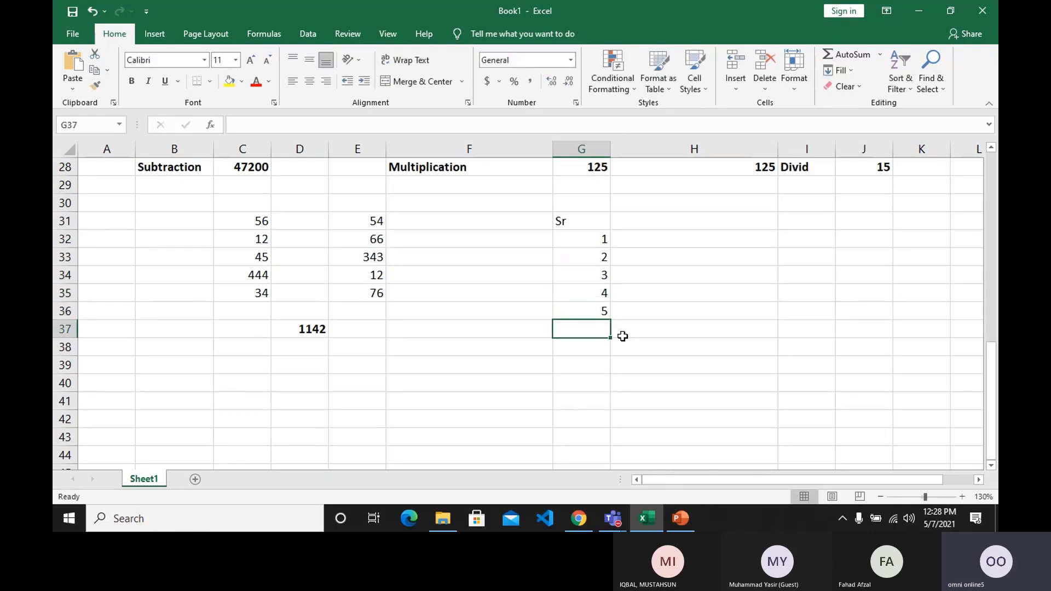
Clear the five serial numbers from cells G32 to G36.
key("Up")
key("Up")
key("Up")
key("Up")
key("Up")
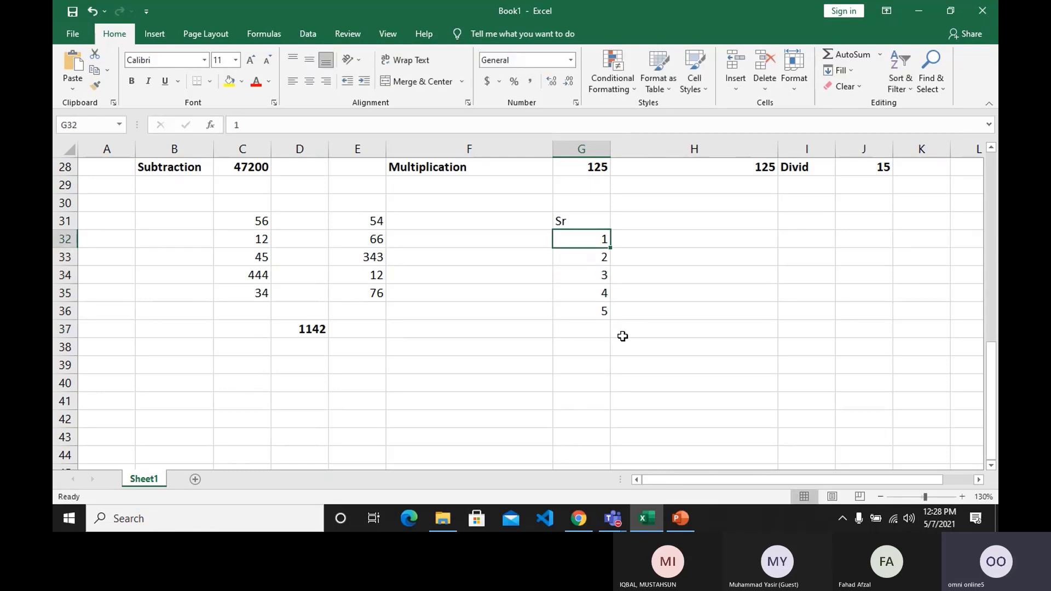
key("shift+Down")
key("shift+Down")
key("shift+Down")
key("shift+Down")
key("Delete")
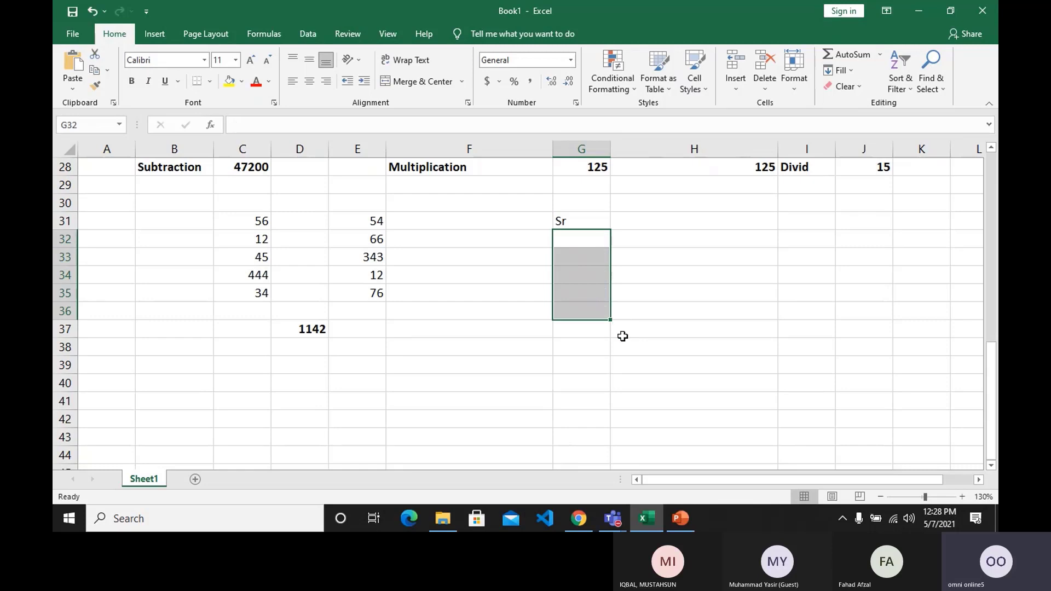
Enter 1 in G32 as the first serial number.
key("shift+Up")
key("shift+Up")
key("shift+Up")
key("shift+Up")
type("1")
key("Return")
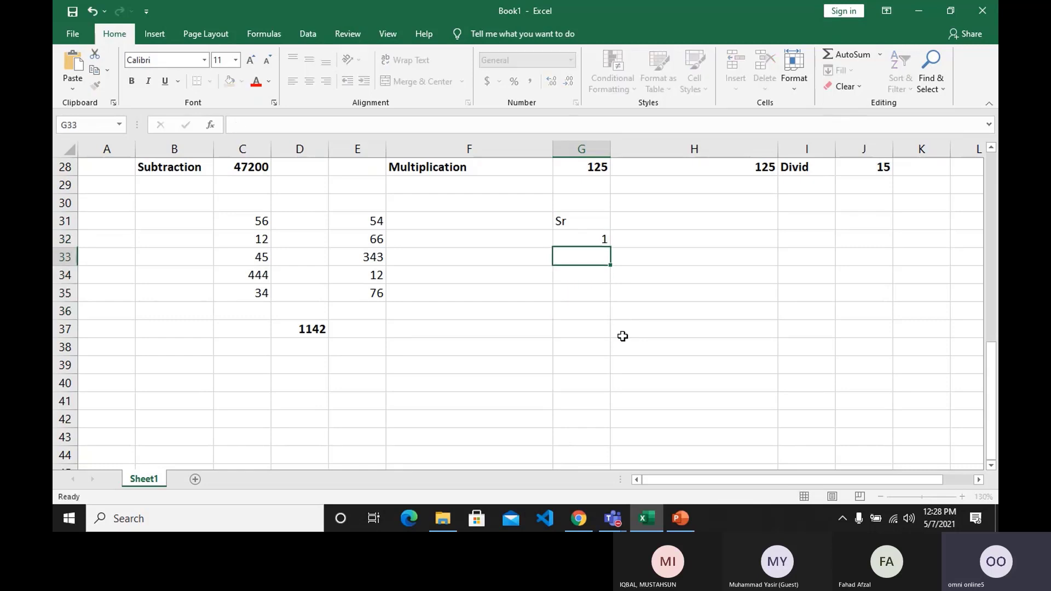
Fill the value in G32 down to G35 as plain copies, and undo the fill.
left_click(596, 241)
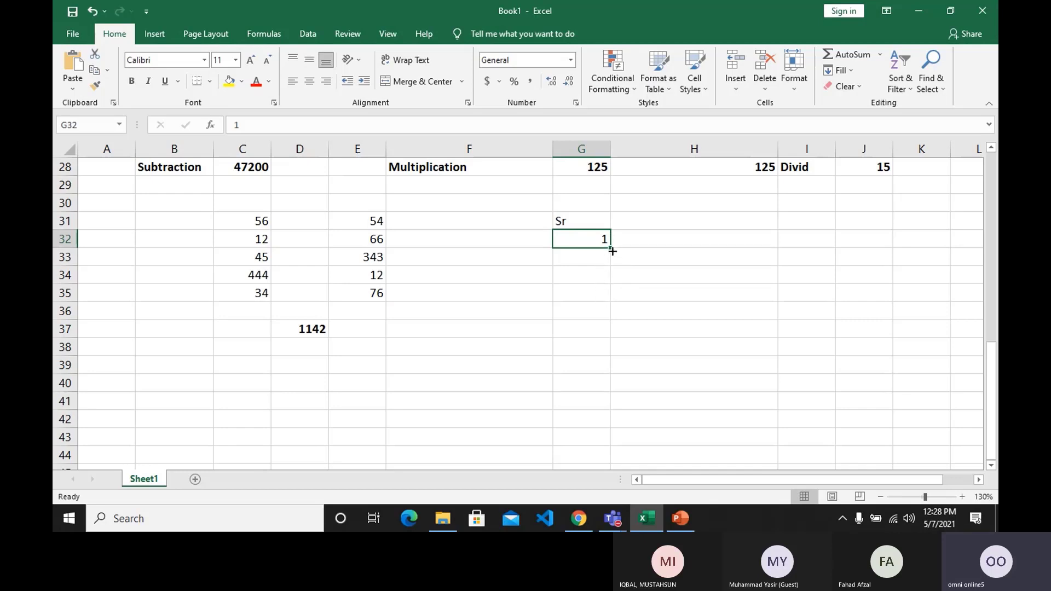
left_click_drag(612, 251, 616, 298)
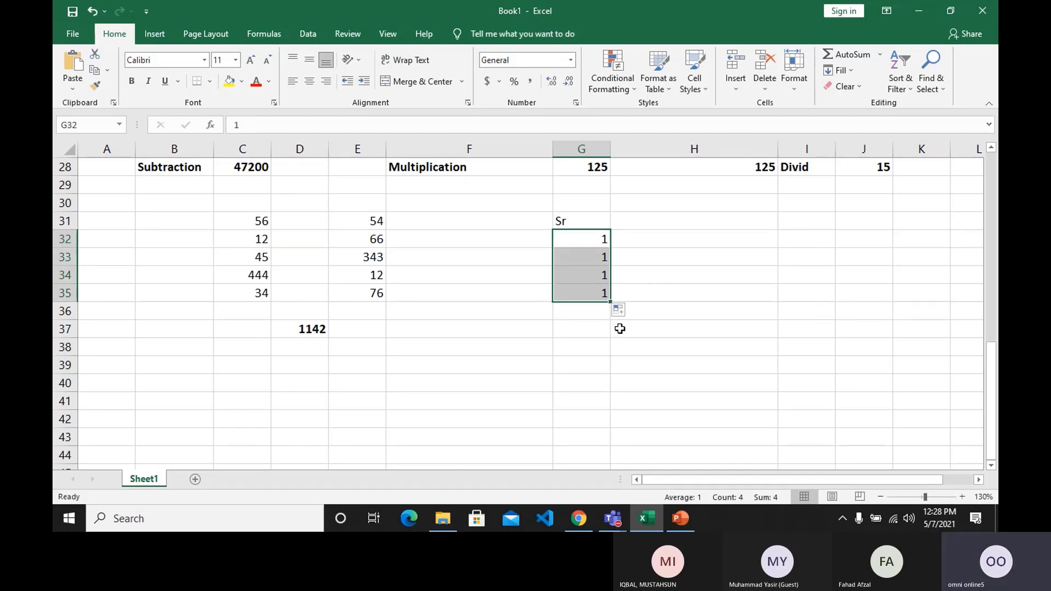
key("ctrl+z")
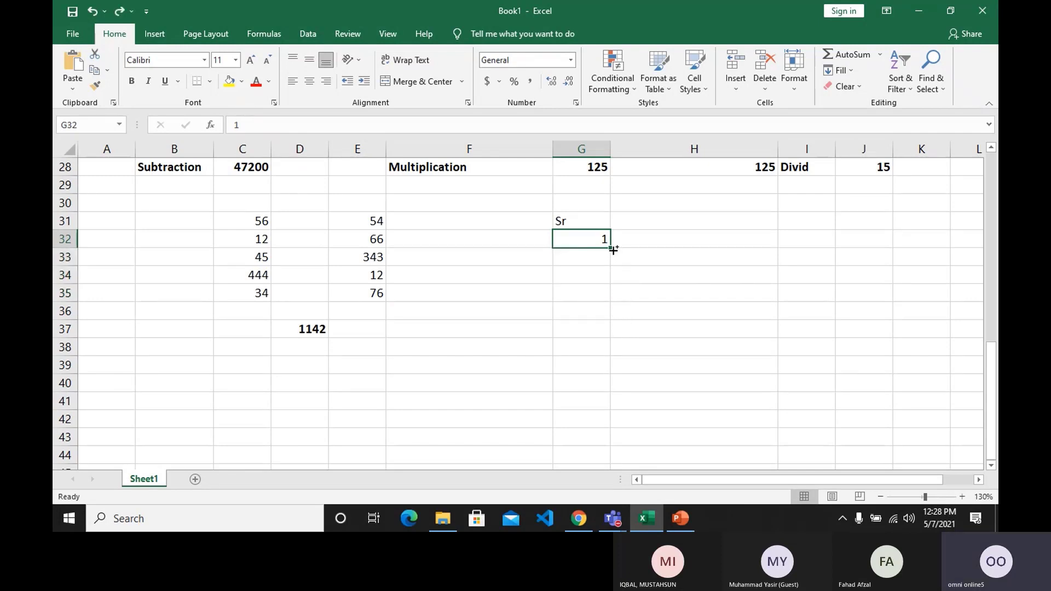
Fill G32 down to G213 as an increasing series from 1 to 182, and undo the fill.
left_click_drag(613, 250, 622, 460)
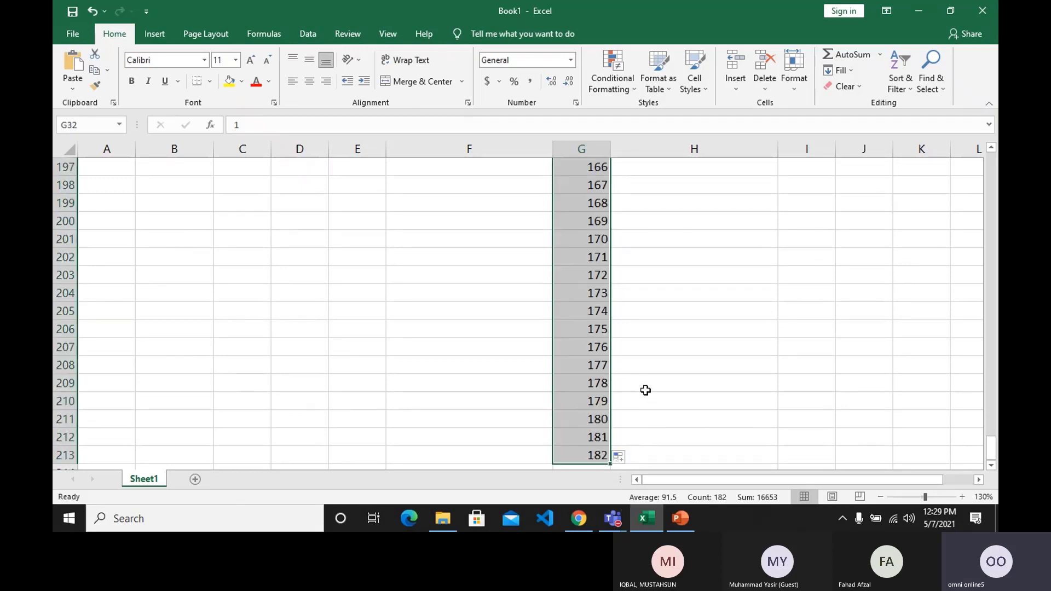
scroll(646, 390, "up", 15)
key("ctrl+z")
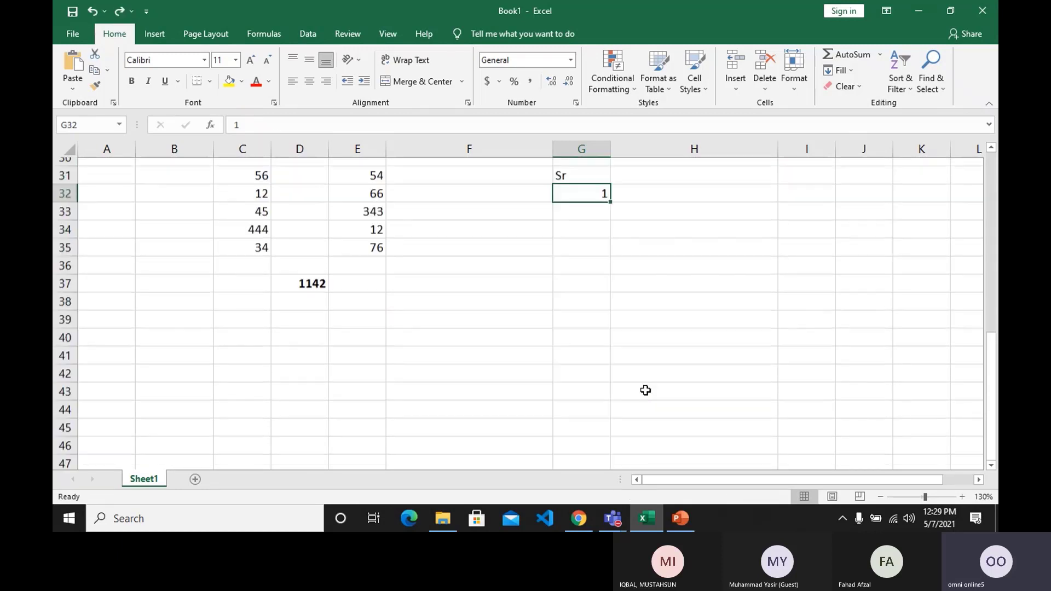
Enter 2 in G33 as the second serial number under the Sr heading.
scroll(645, 390, "up", 3)
scroll(644, 390, "down", 2)
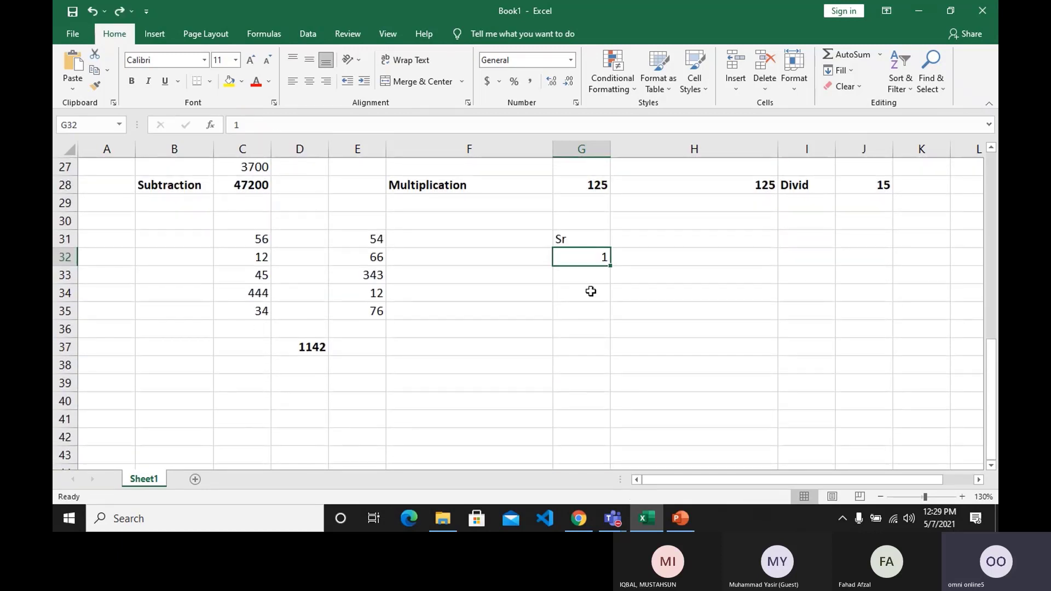
left_click(586, 271)
type("2")
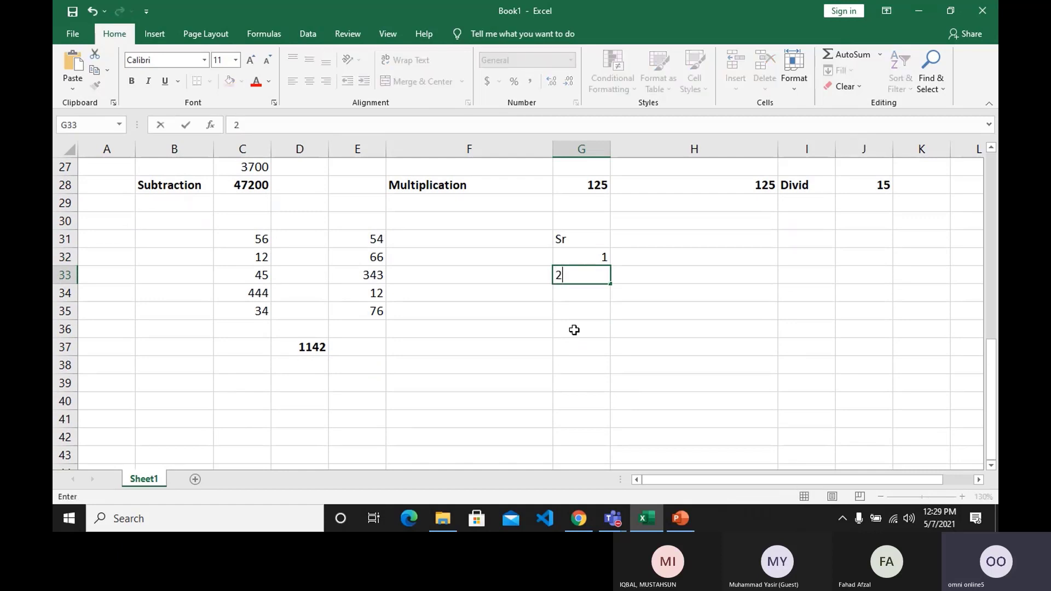
key("Return")
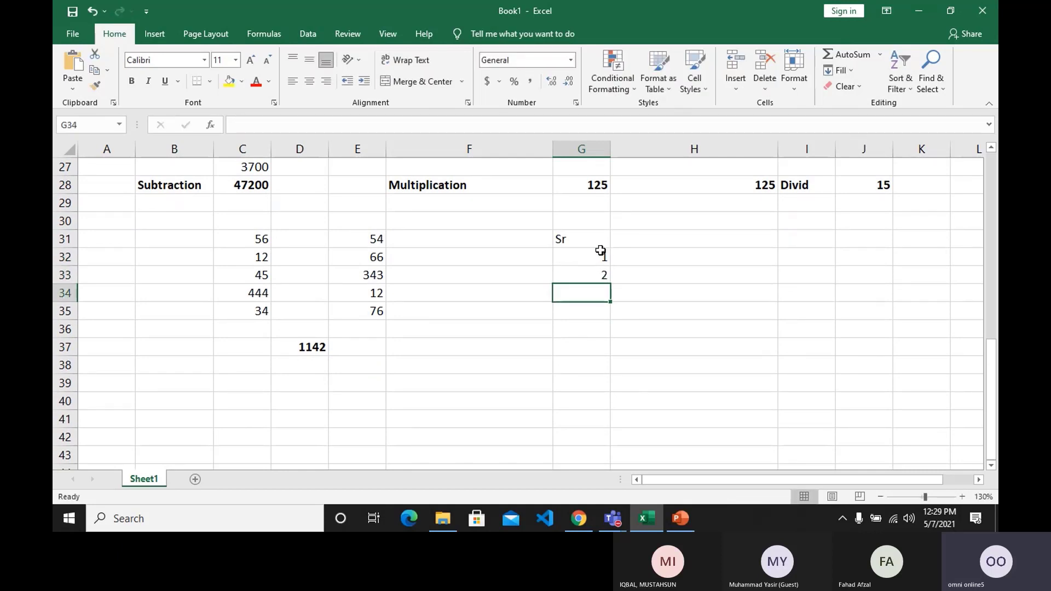
Extend the serial numbers in G32 and G33 down to G43 as a series ending at 12.
left_click(600, 258)
left_click_drag(597, 265, 598, 274)
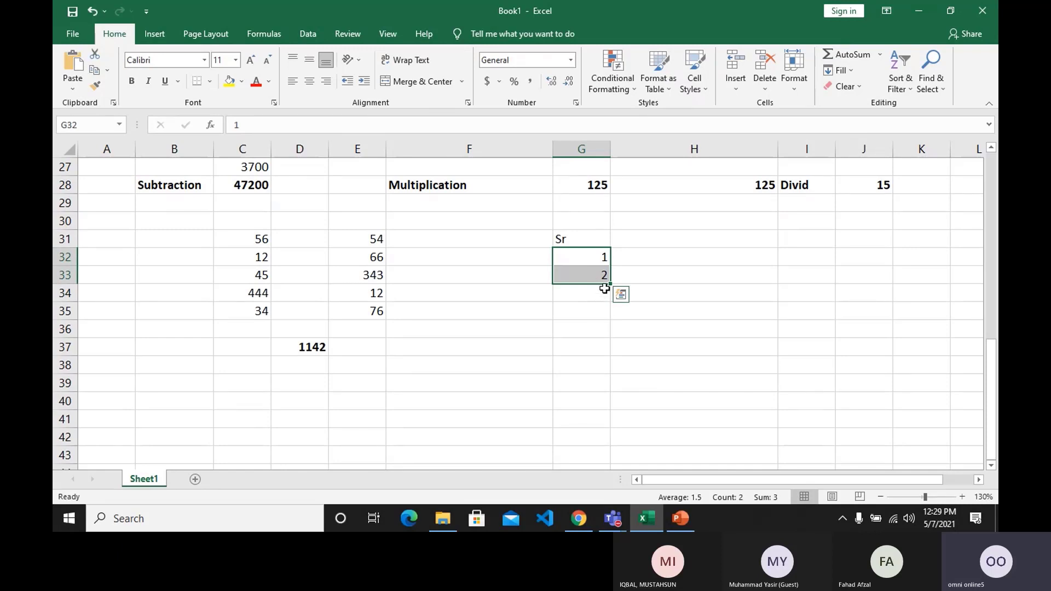
left_click_drag(609, 286, 613, 464)
left_click(661, 355)
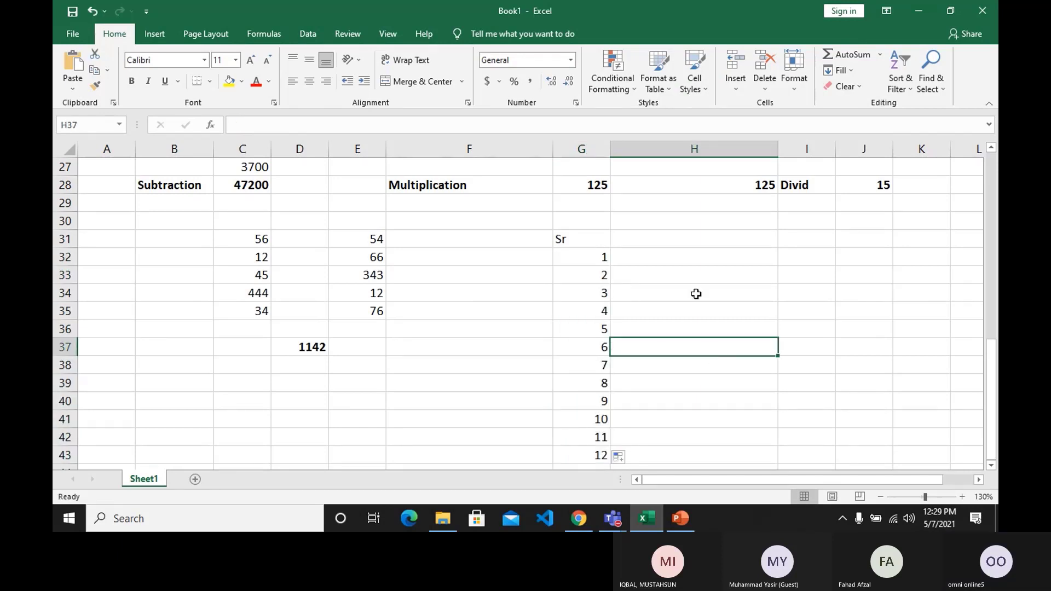
Enter 2 in H32 and 4 in H33 as the start of an even-number series.
left_click(690, 260)
type("2")
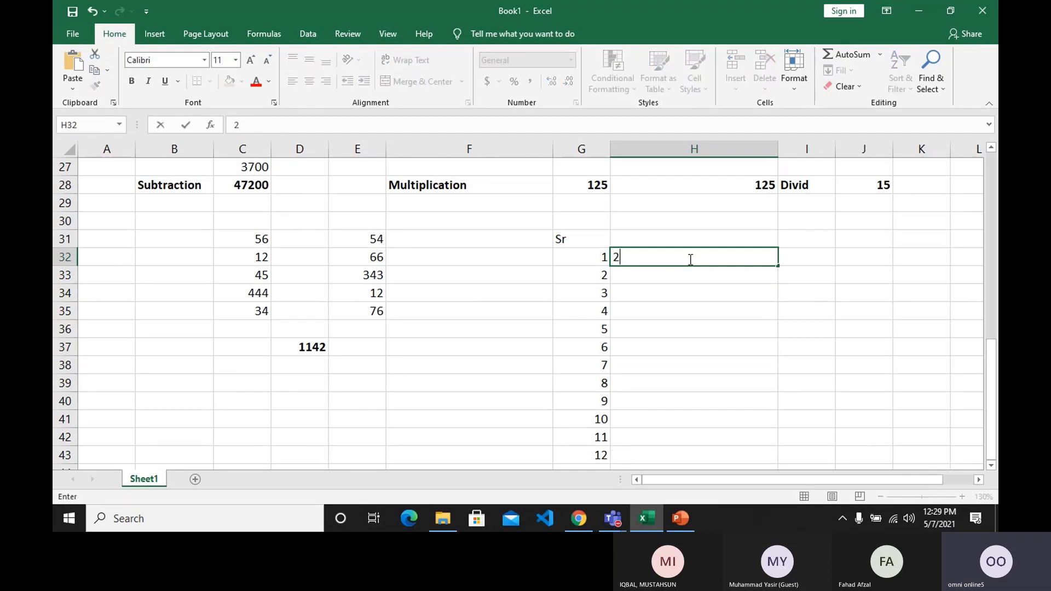
key("Return")
type("4")
key("Return")
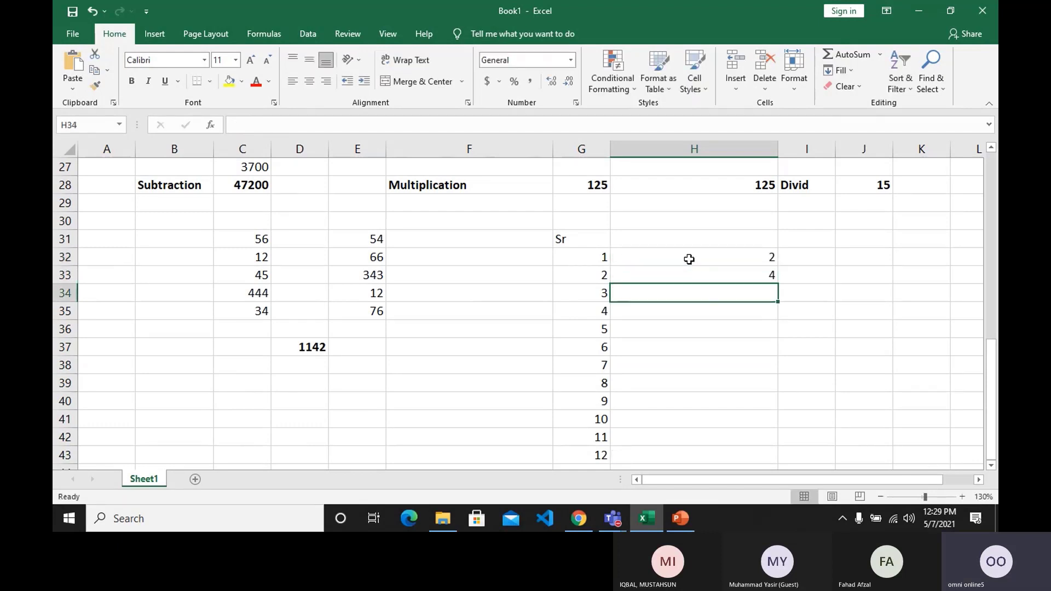
Extend the even numbers in H32 and H33 down to H43 as a series ending at 24.
left_click(689, 259)
left_click_drag(689, 260, 692, 272)
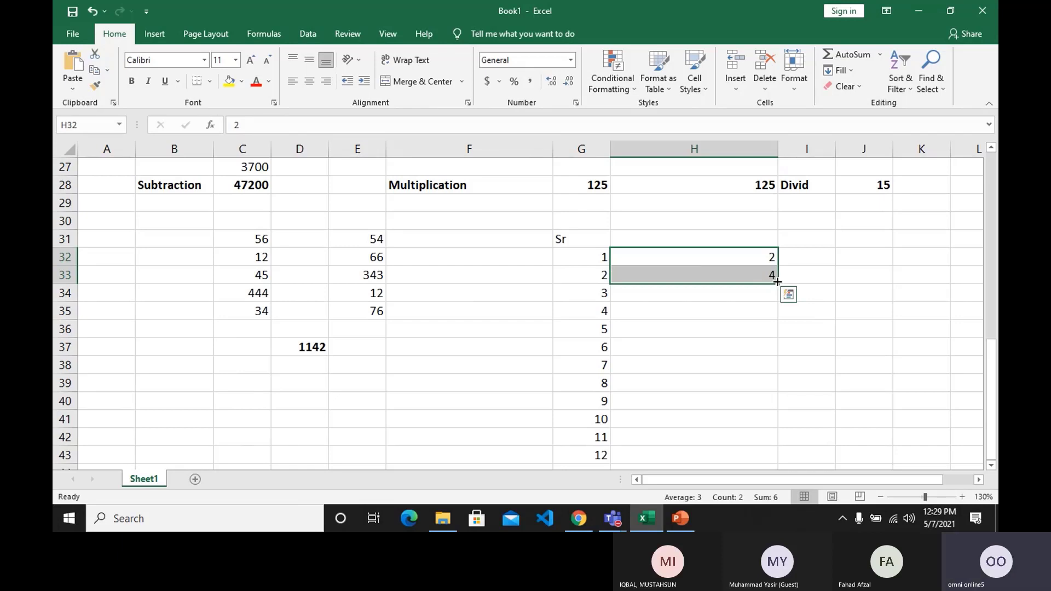
left_click_drag(778, 282, 788, 454)
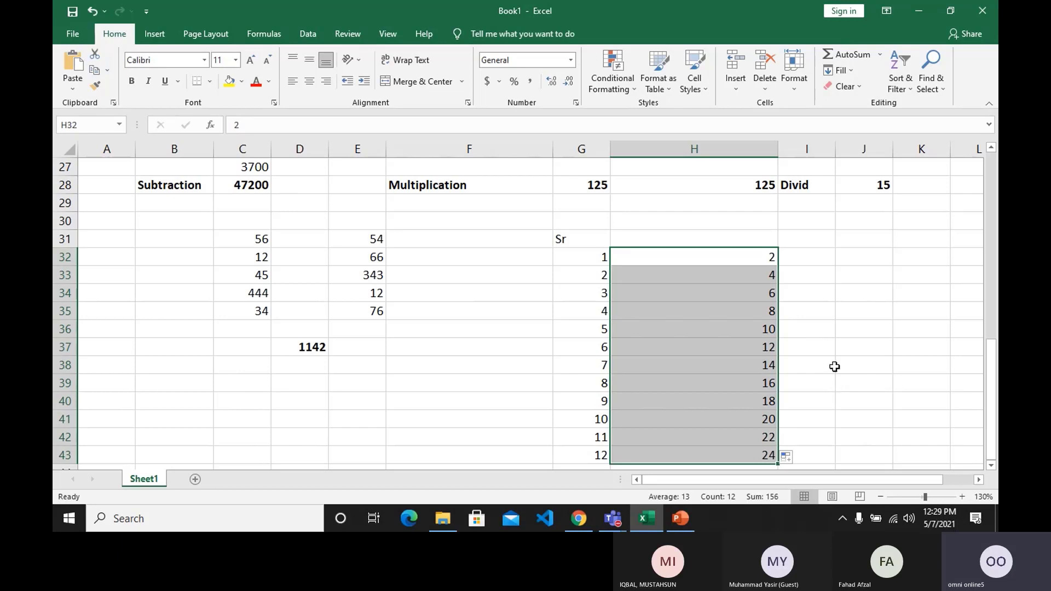
Enter 1 in I32 and 3 in I33, and extend the pair down to I43 as an odd-number series ending at 23.
left_click(822, 256)
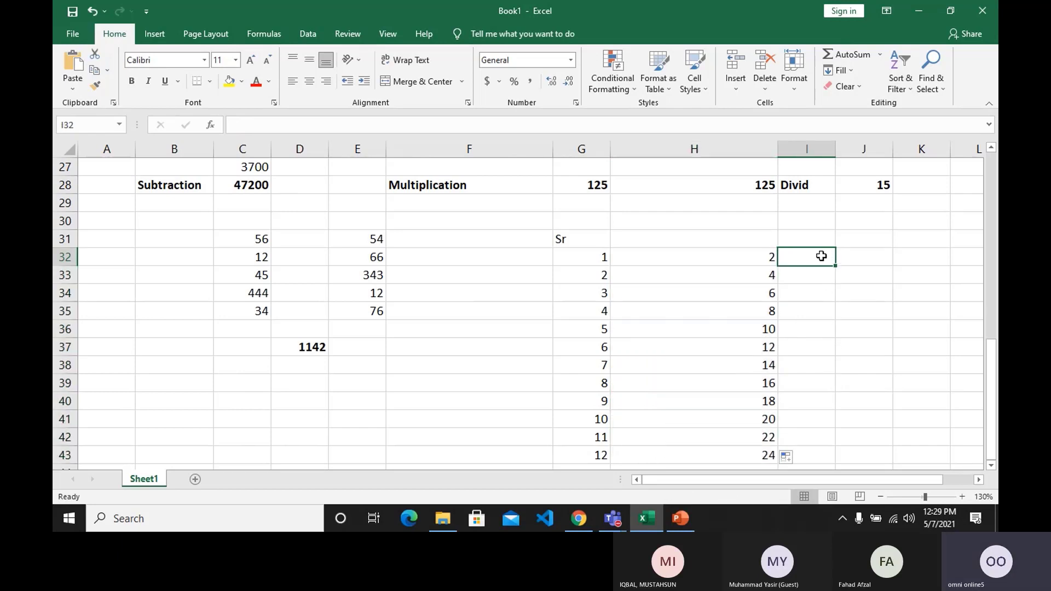
type("1")
key("Return")
type("3")
key("Return")
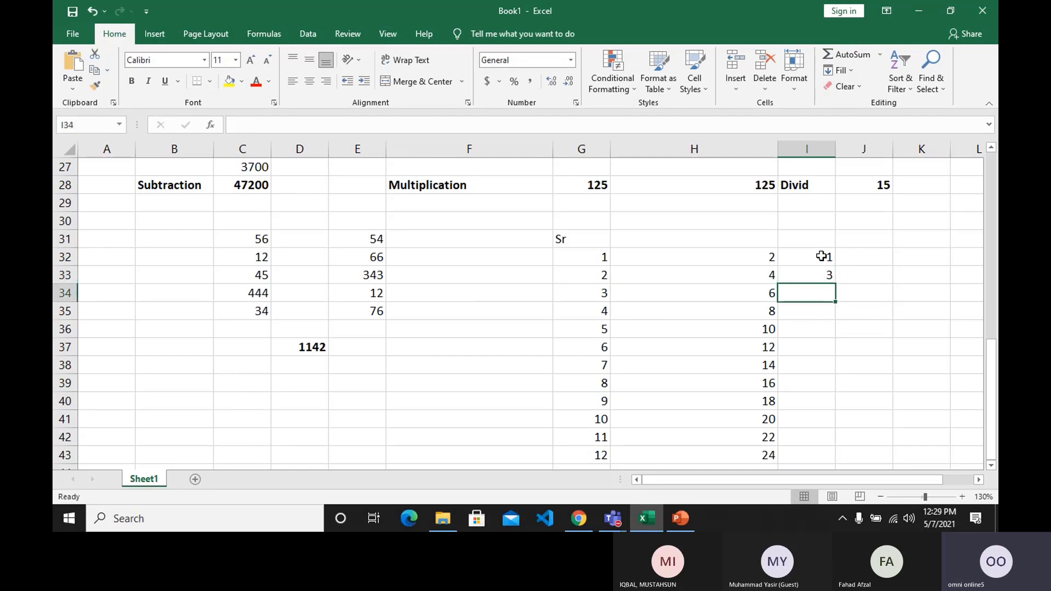
left_click_drag(821, 257, 837, 385)
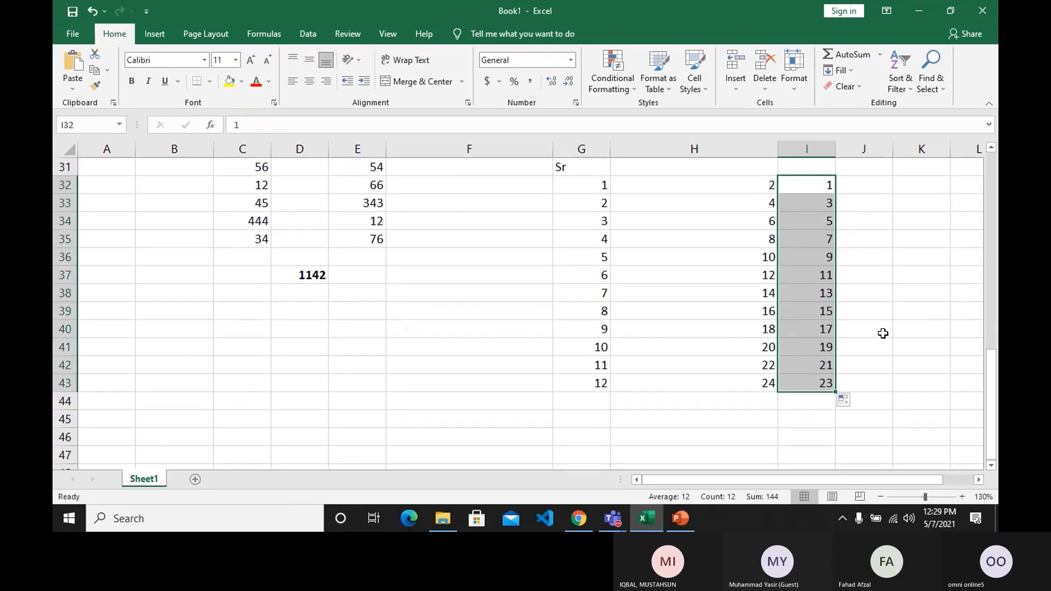
left_click(883, 334)
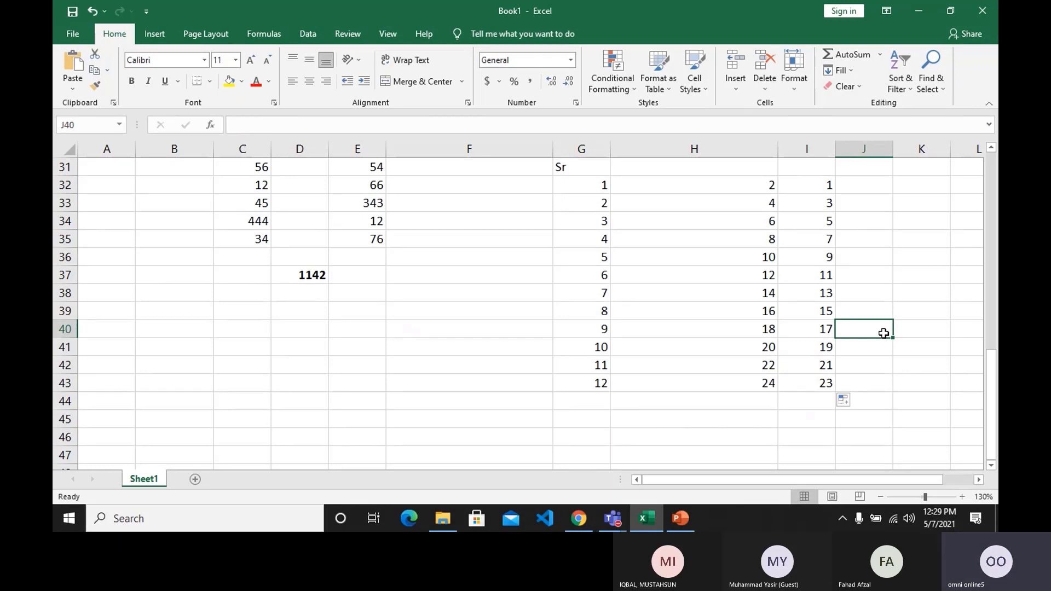
Enter 5 in J32 and 10 in J33, and extend the pair down to J43 as multiples of five ending at 60.
left_click(875, 197)
left_click(875, 186)
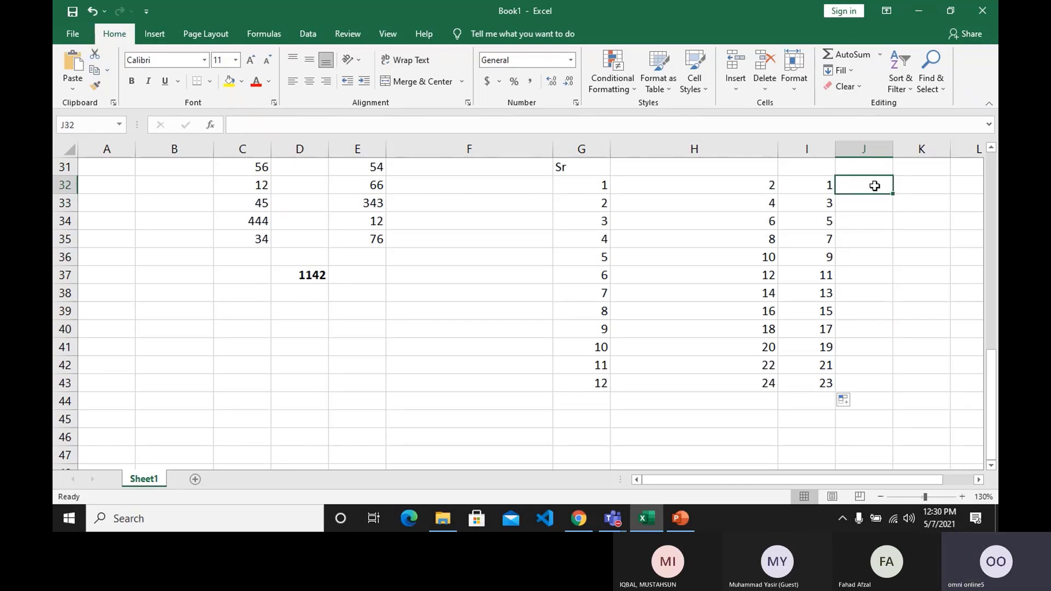
type("5")
key("Return")
type("10")
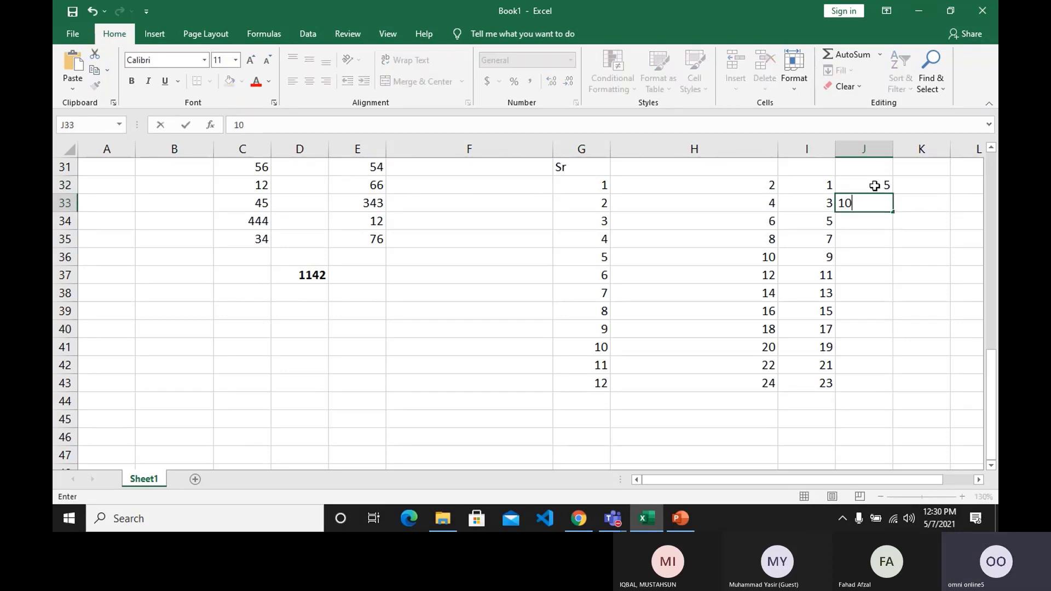
key("Return")
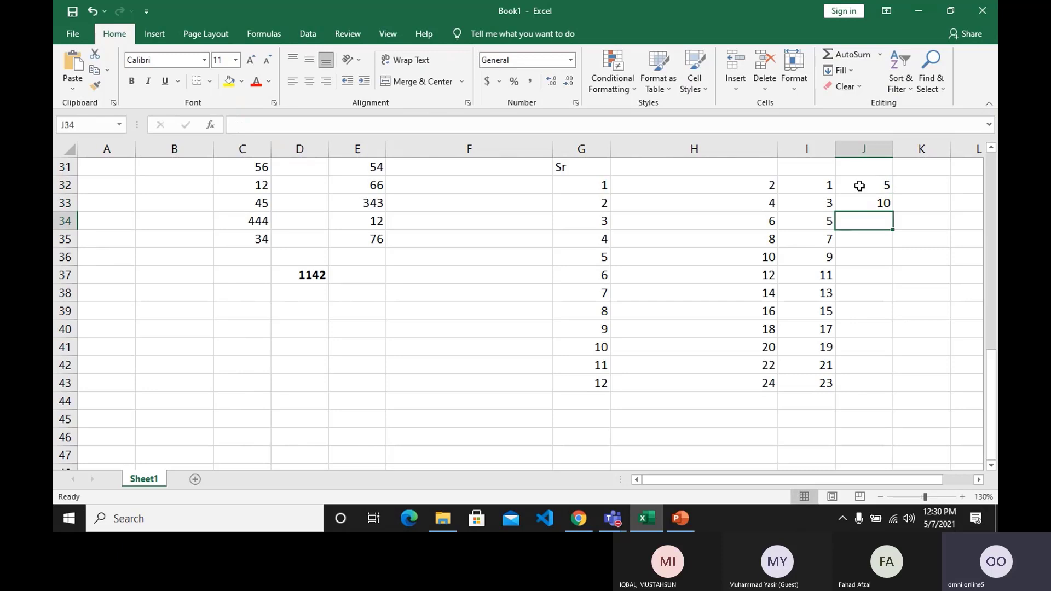
left_click_drag(875, 187, 913, 384)
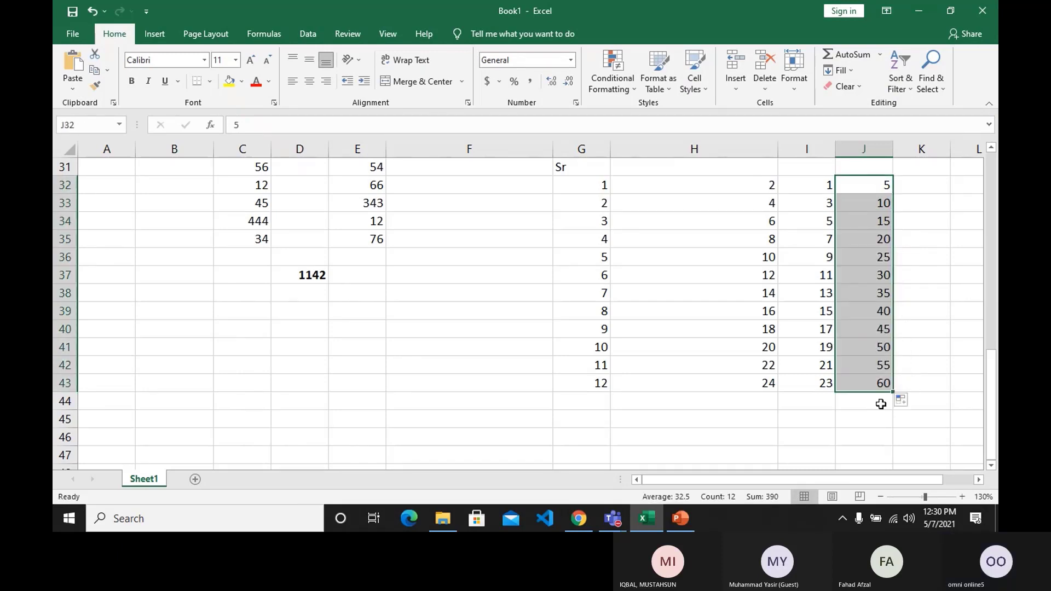
left_click(840, 410)
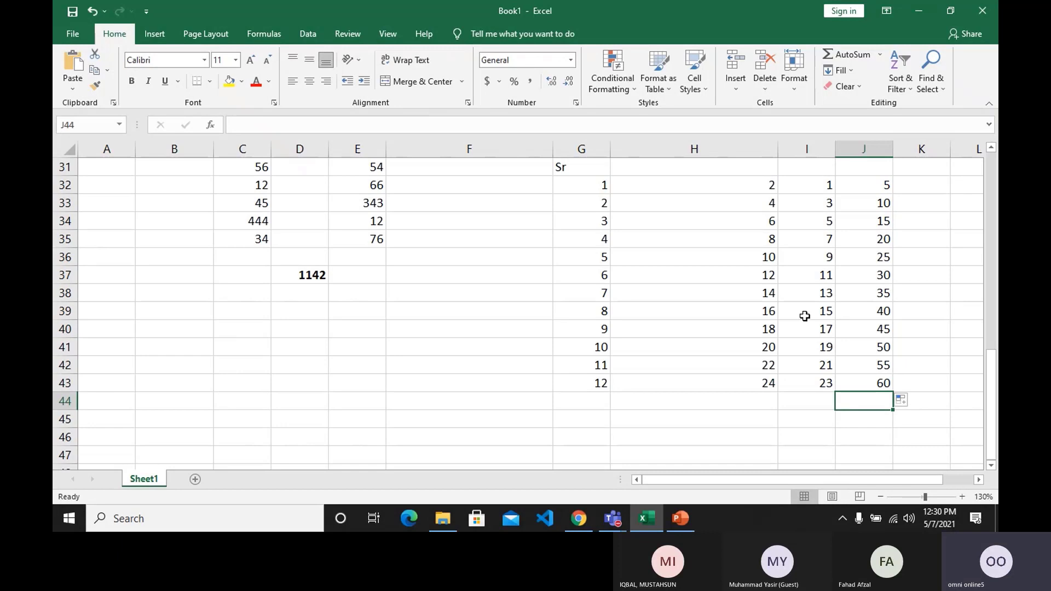
Enter the heading Months in H45 below the number series.
scroll(805, 315, "down", 1)
scroll(767, 331, "down", 1)
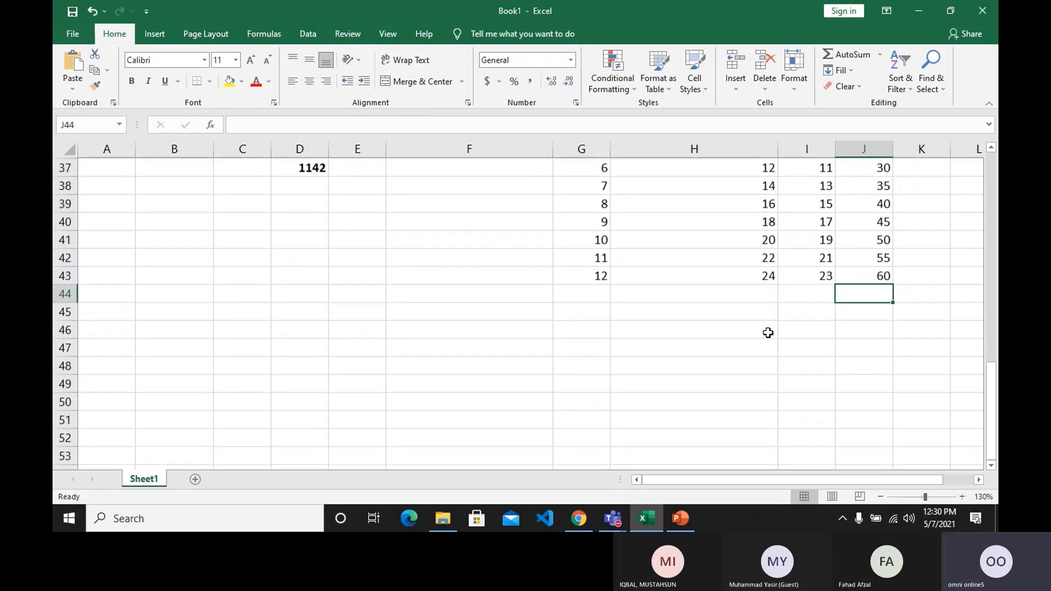
left_click(720, 310)
type("Mo")
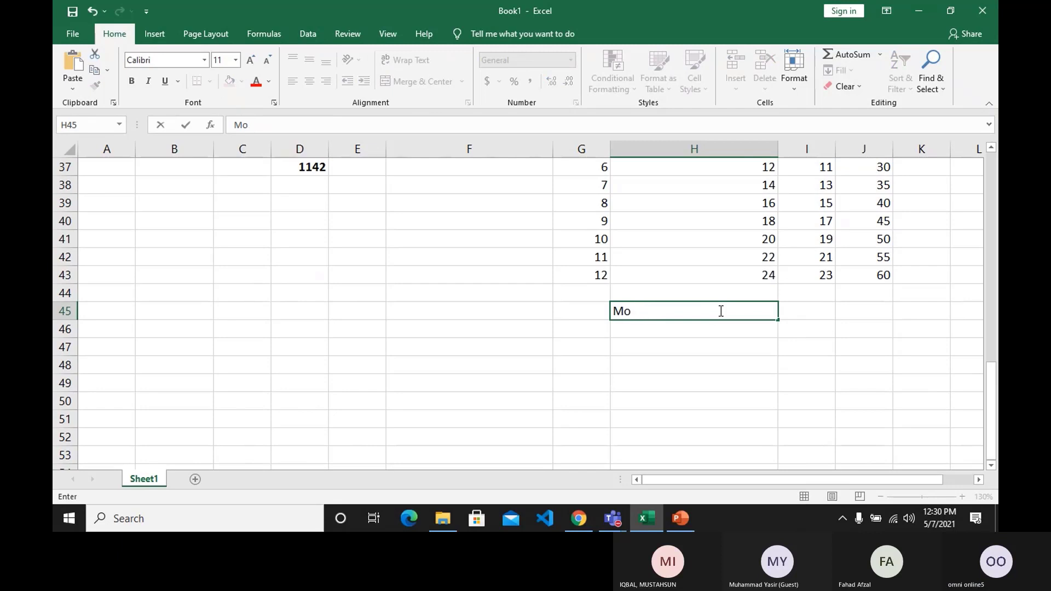
type("nths")
key("Return")
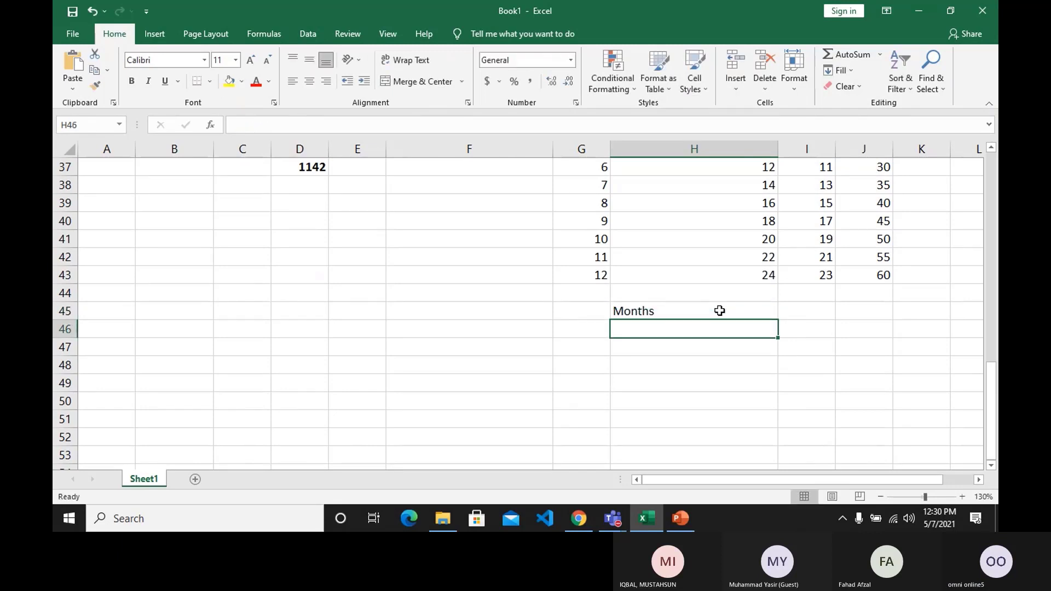
Enter January in H47, leaving one blank row under the Months heading.
key("Return")
type("Ja")
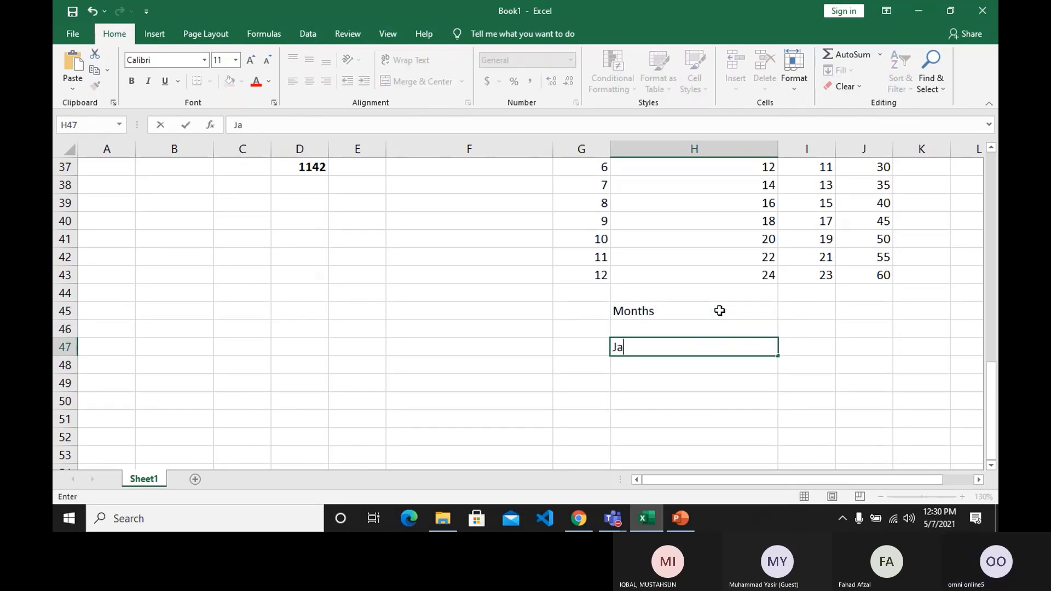
type("nuary")
key("Return")
Fill January in H47 down to H58 so the column lists all months through December.
scroll(730, 322, "down", 1)
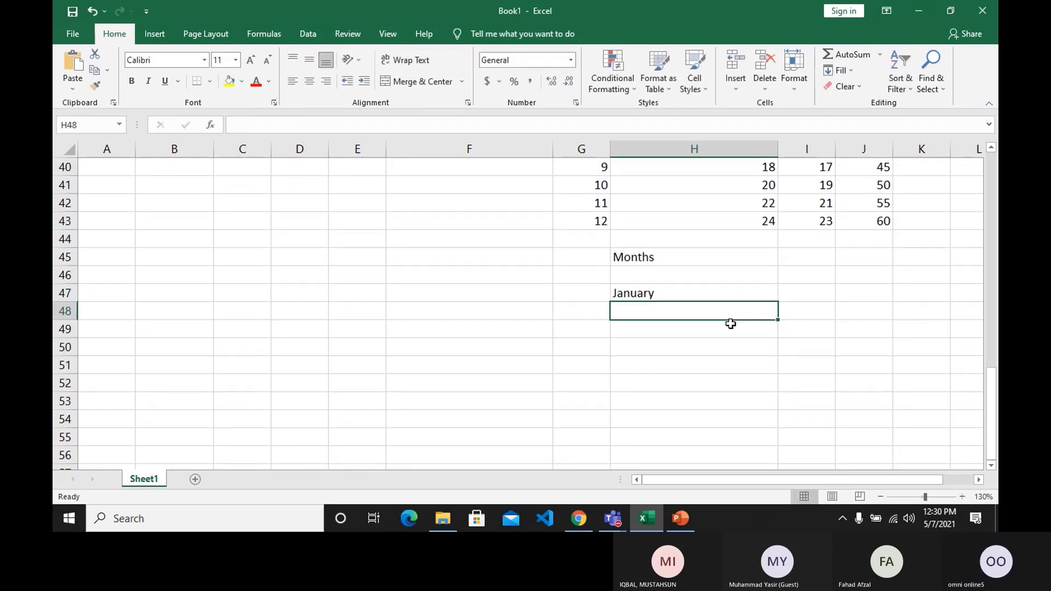
left_click(758, 293)
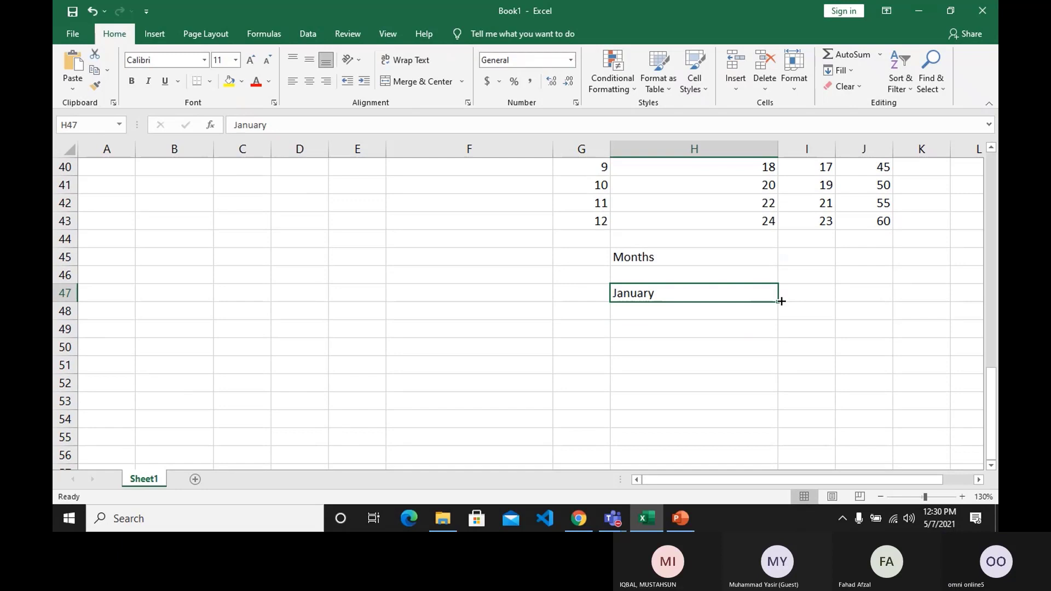
left_click_drag(781, 301, 778, 393)
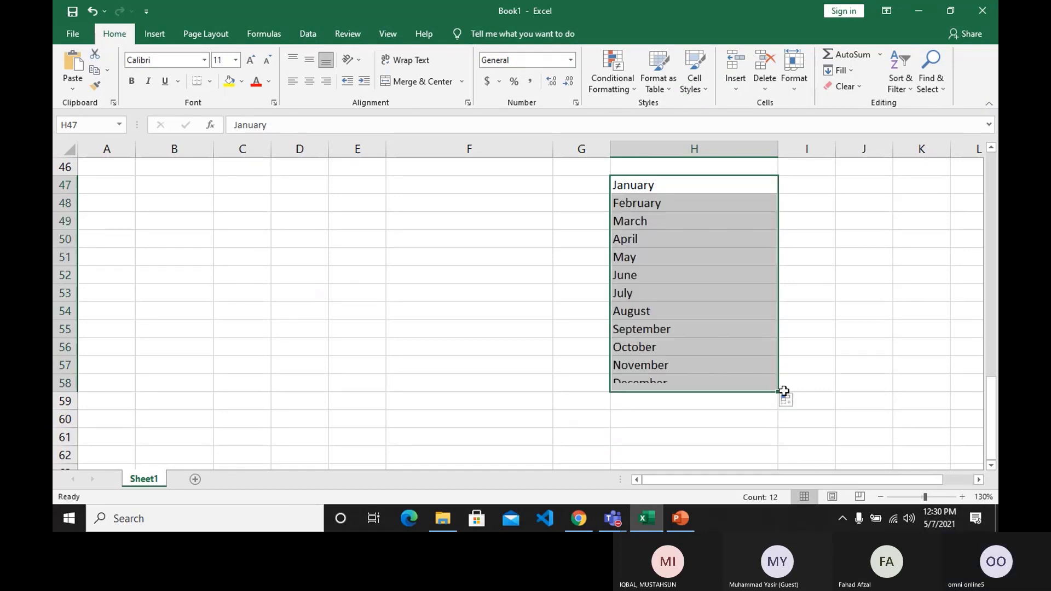
left_click(798, 354)
Enter the abbreviated month Jan in I47 beside January.
scroll(797, 355, "up", 1)
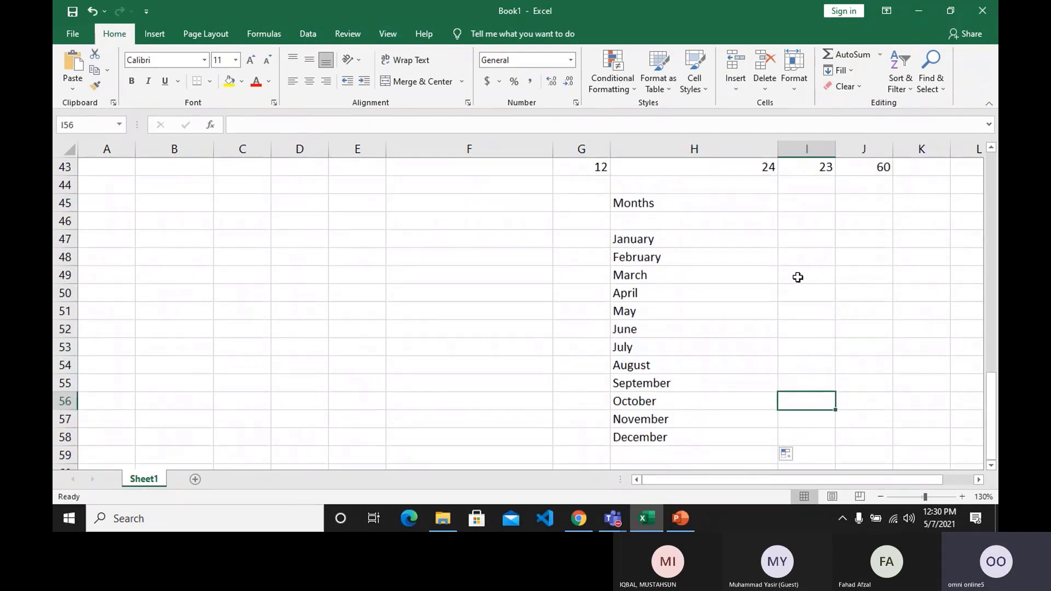
left_click(807, 239)
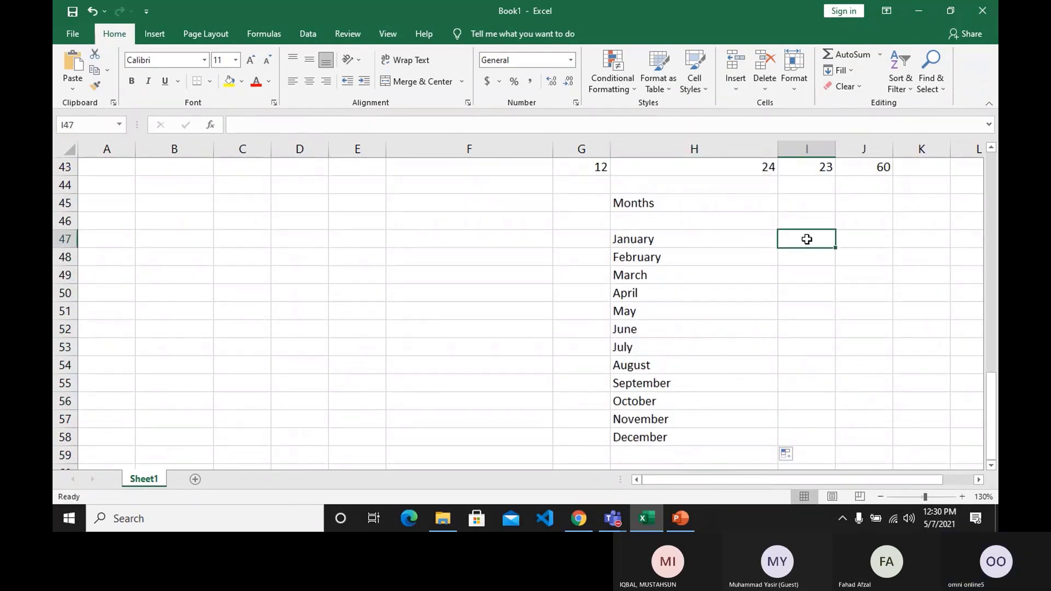
type("Jan")
key("Return")
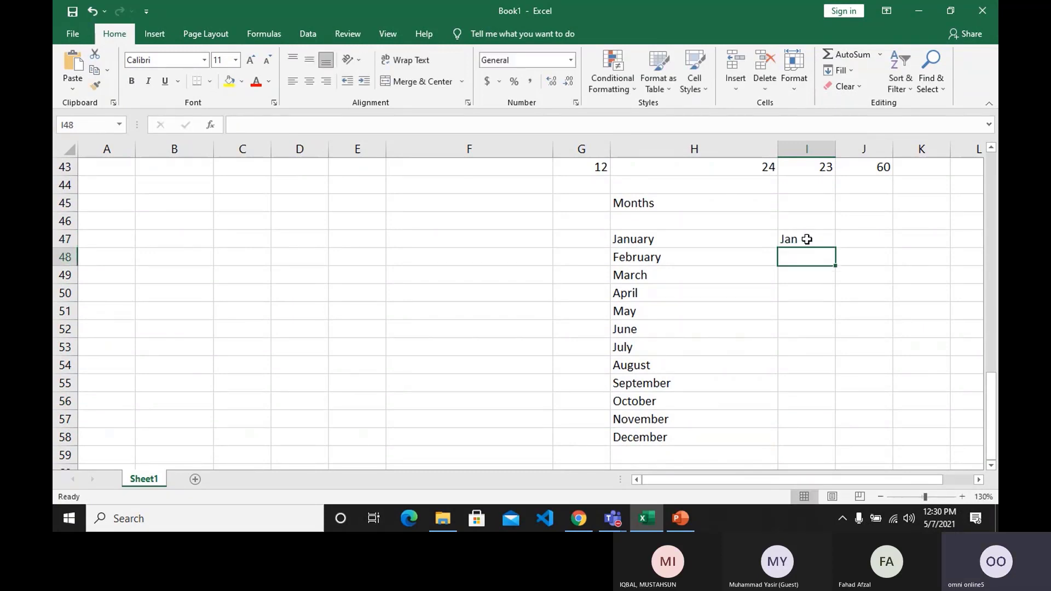
Fill Jan in I47 down to I58 as abbreviated months ending at Dec.
left_click(807, 240)
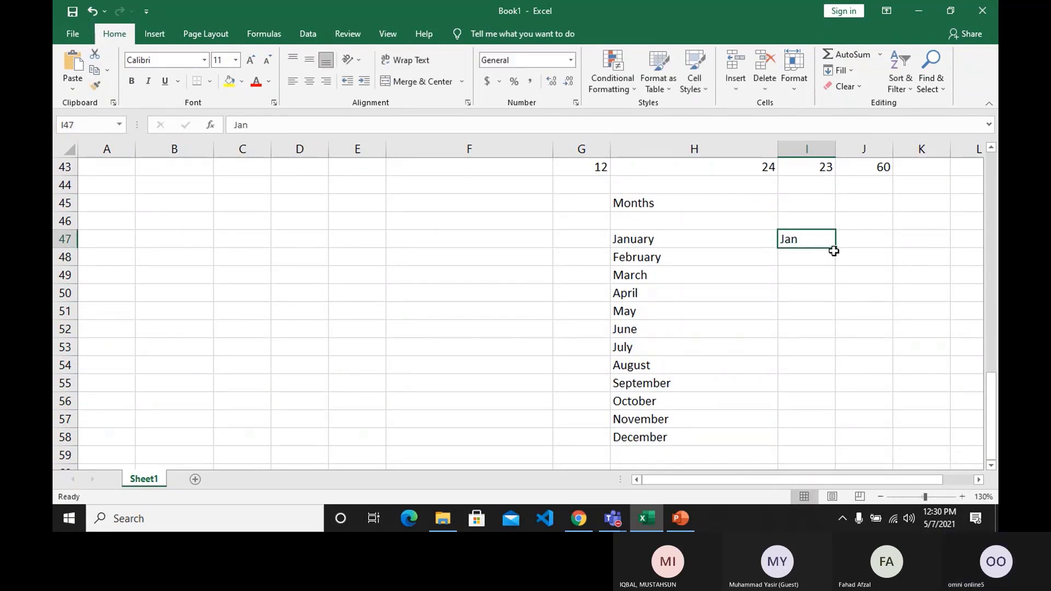
left_click_drag(837, 247, 833, 445)
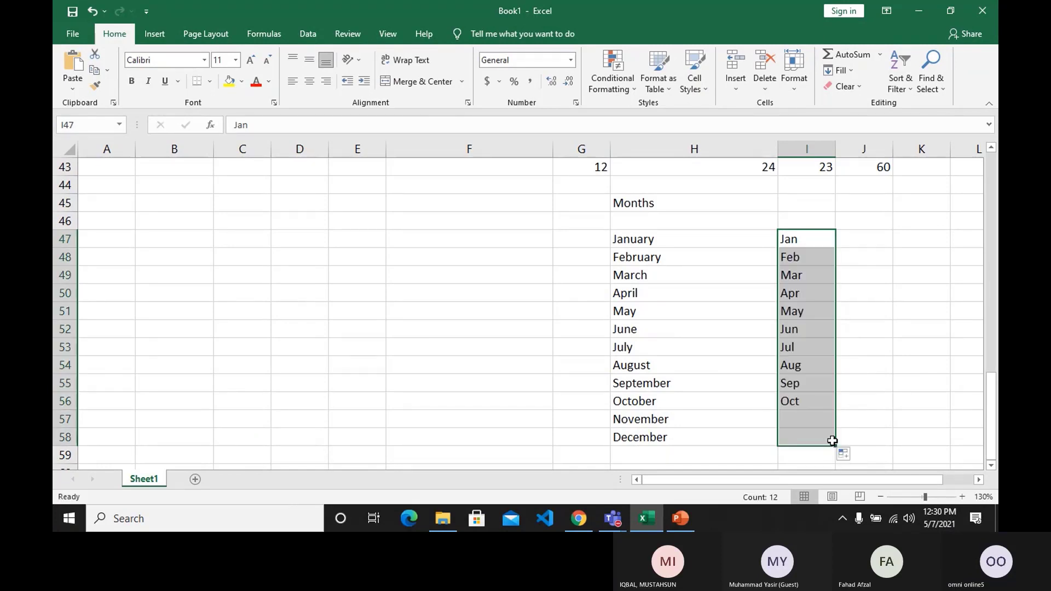
left_click(852, 345)
Clear I47 to I50 and refill them with the preceding months by filling upward from May in I51.
left_click_drag(805, 244, 812, 299)
key("Delete")
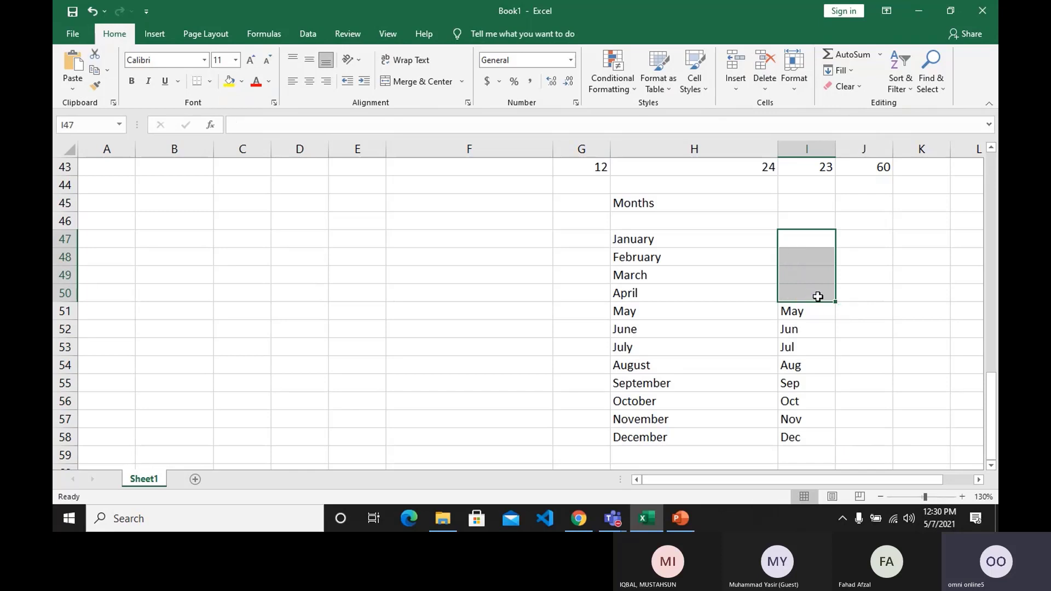
left_click(826, 313)
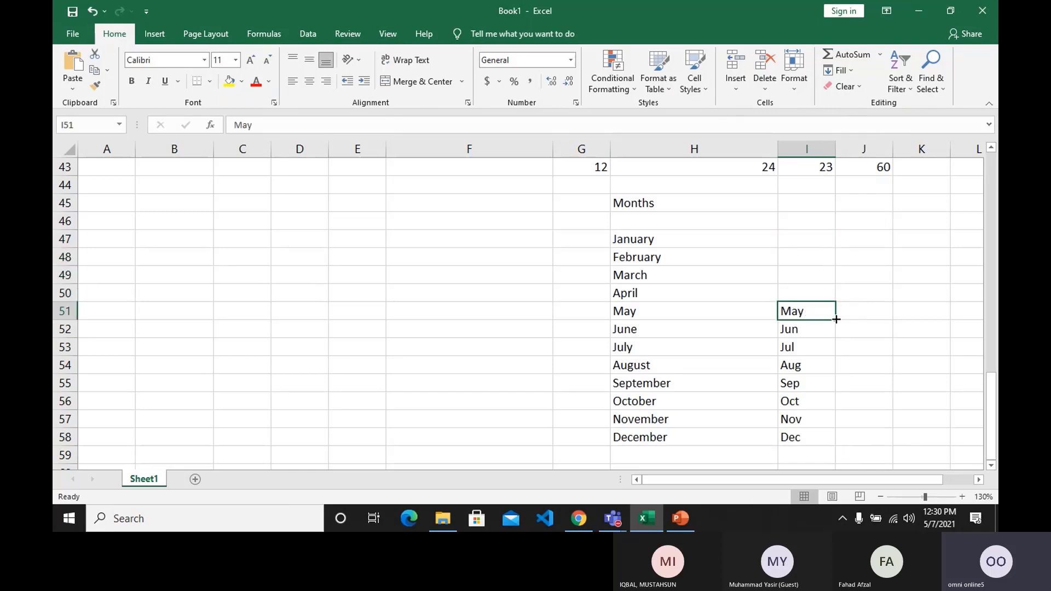
left_click_drag(836, 318, 832, 244)
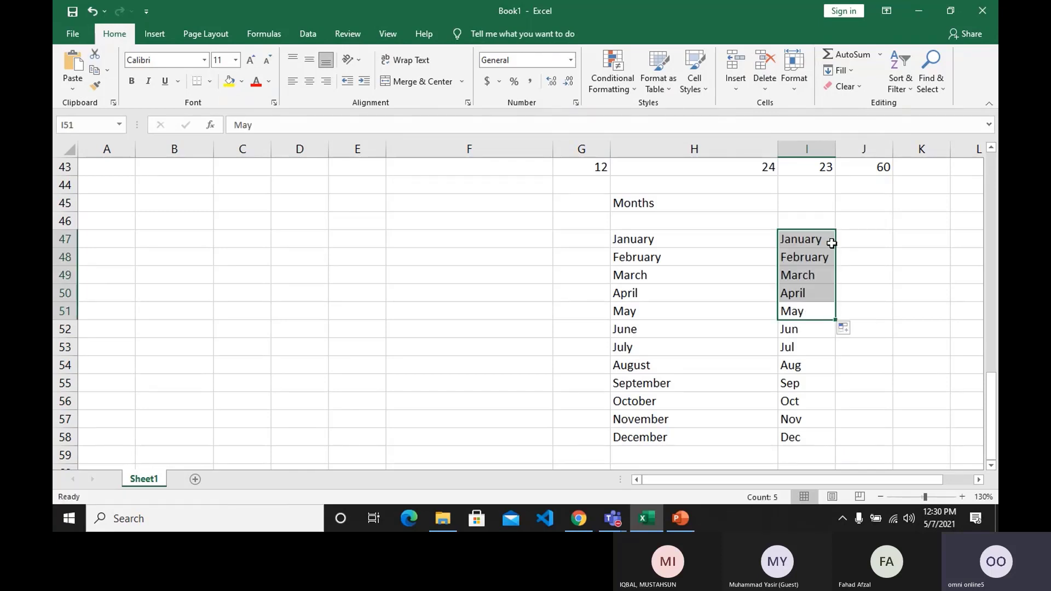
Fill May in I51 across into J51 as the following month, and clear J51.
left_click(824, 309)
left_click_drag(834, 321, 909, 326)
left_click(888, 384)
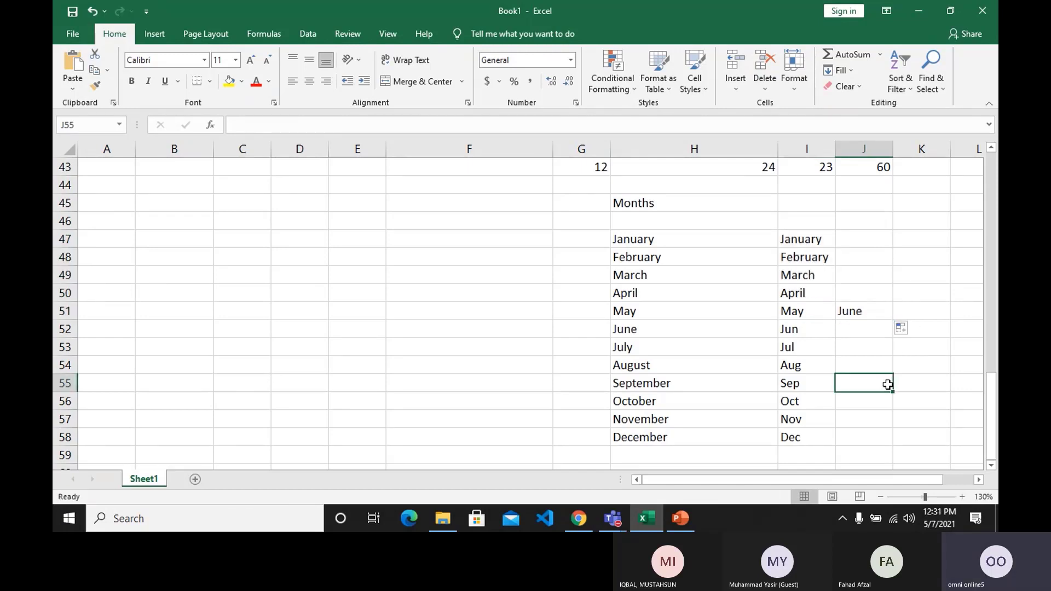
key("Up")
key("Delete")
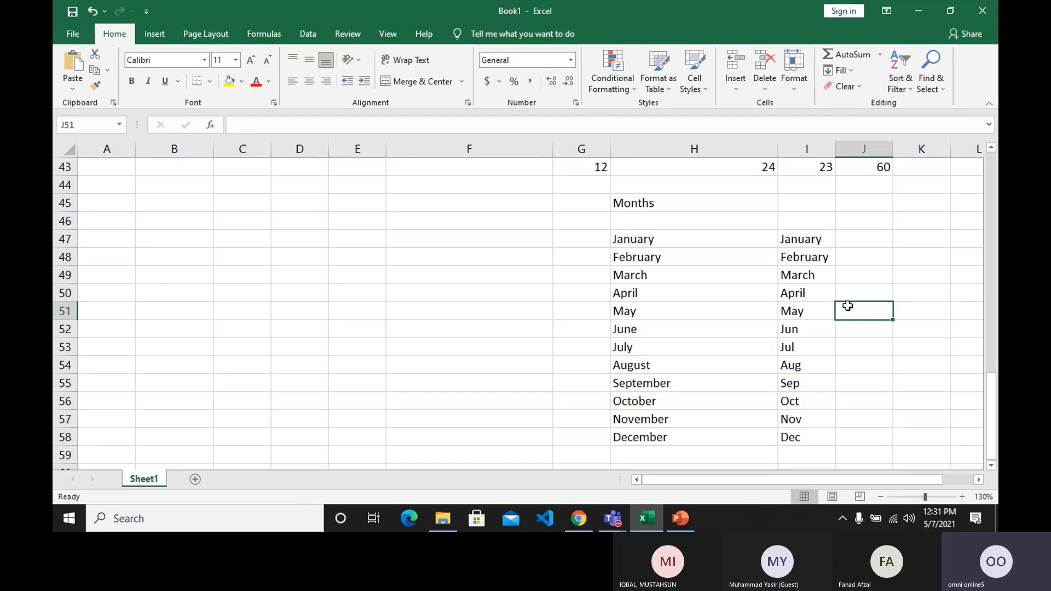
Enter the heading Days in J45 and the weekday Friday in J47.
left_click(858, 204)
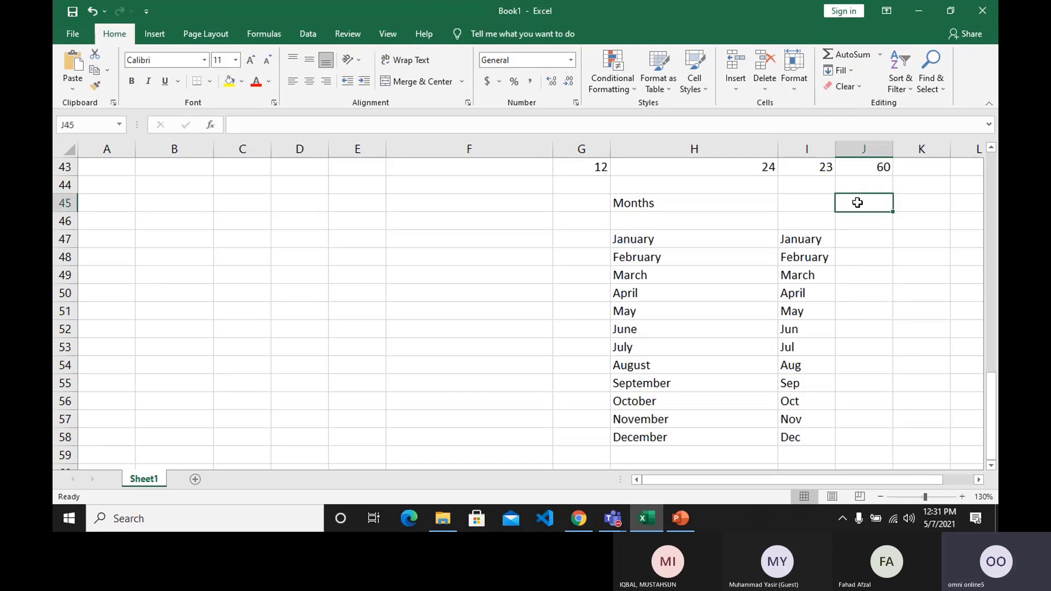
type("Days")
key("Return")
key("Return")
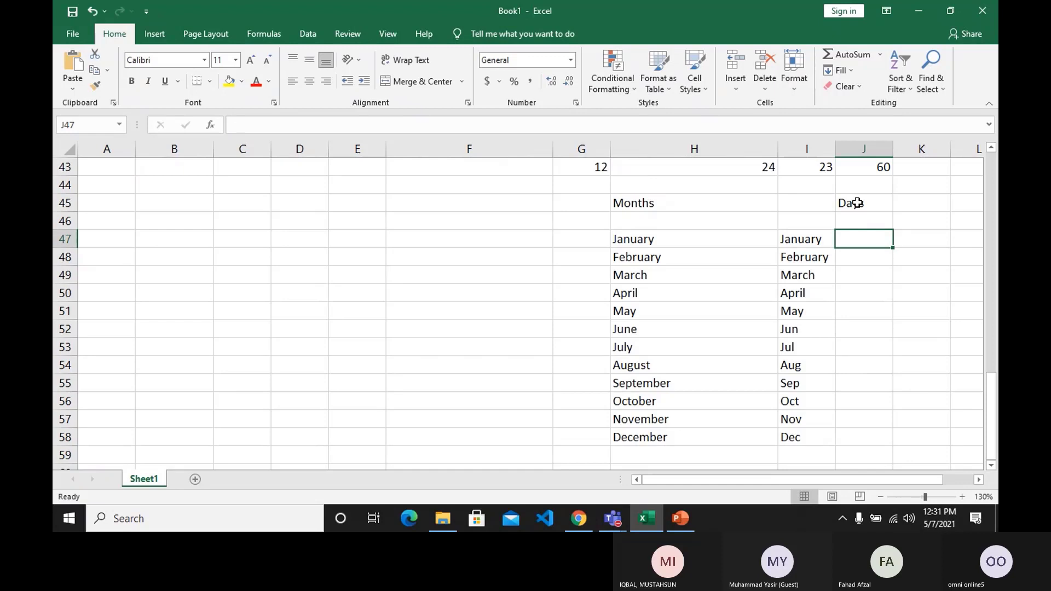
type("Fr")
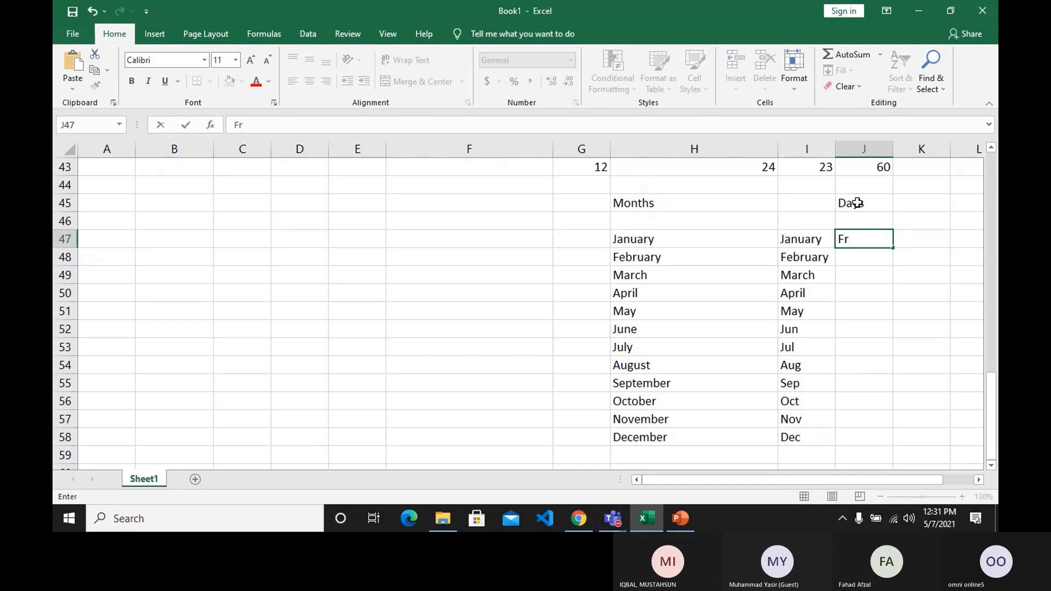
type("iday")
key("Return")
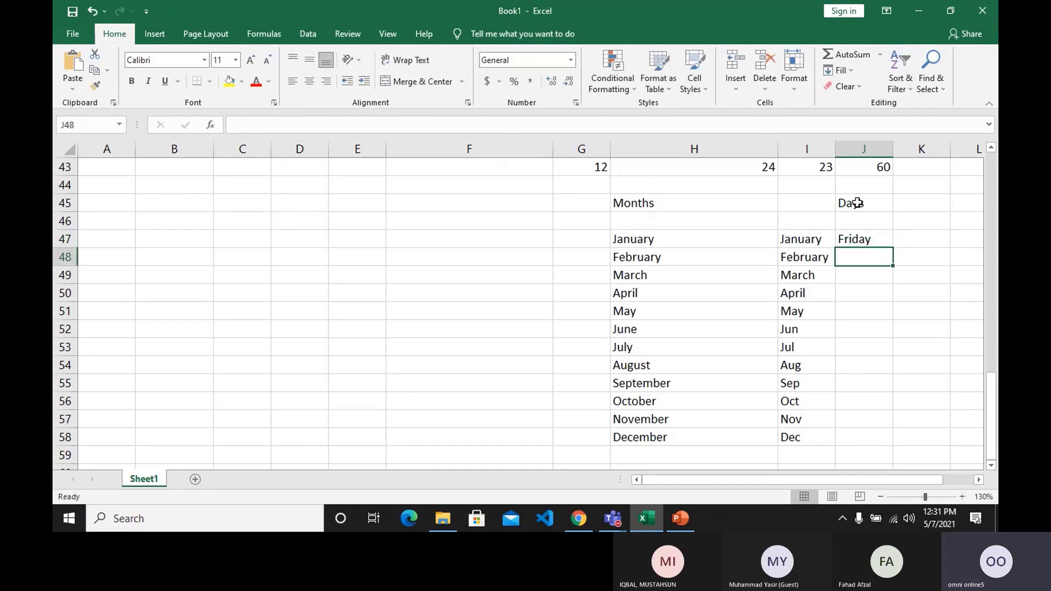
Fill Friday in J47 down as weekdays ending at Thursday in J53, and widen column J to fit the names.
left_click(871, 237)
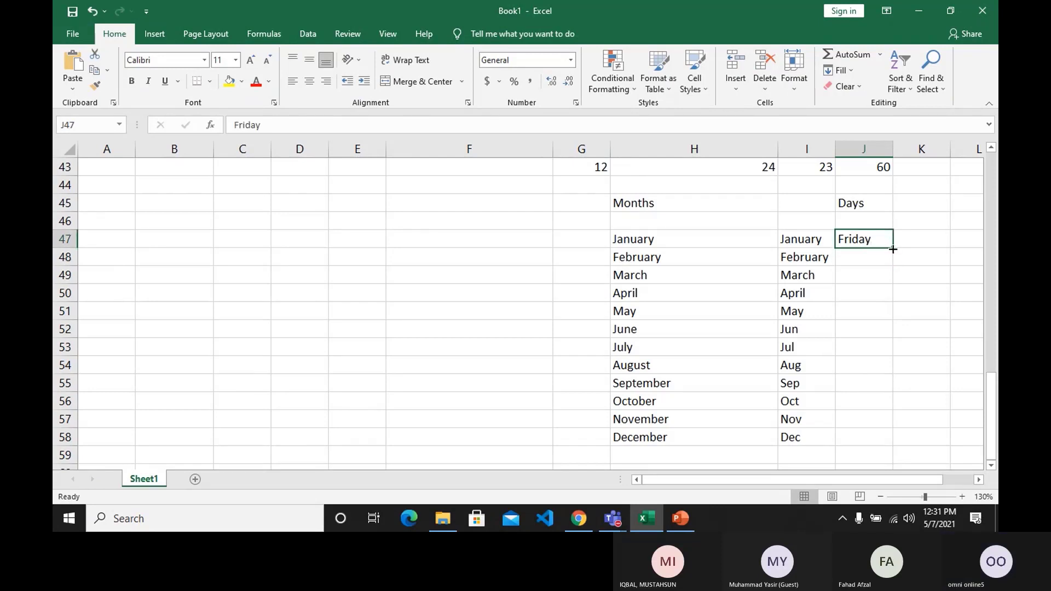
left_click_drag(893, 249, 892, 368)
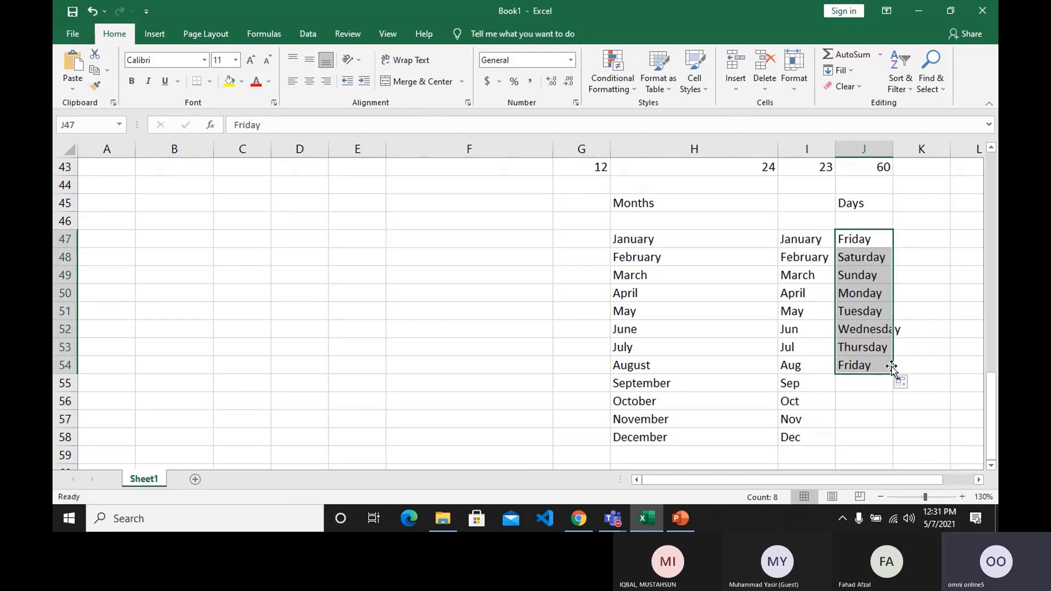
left_click(878, 365)
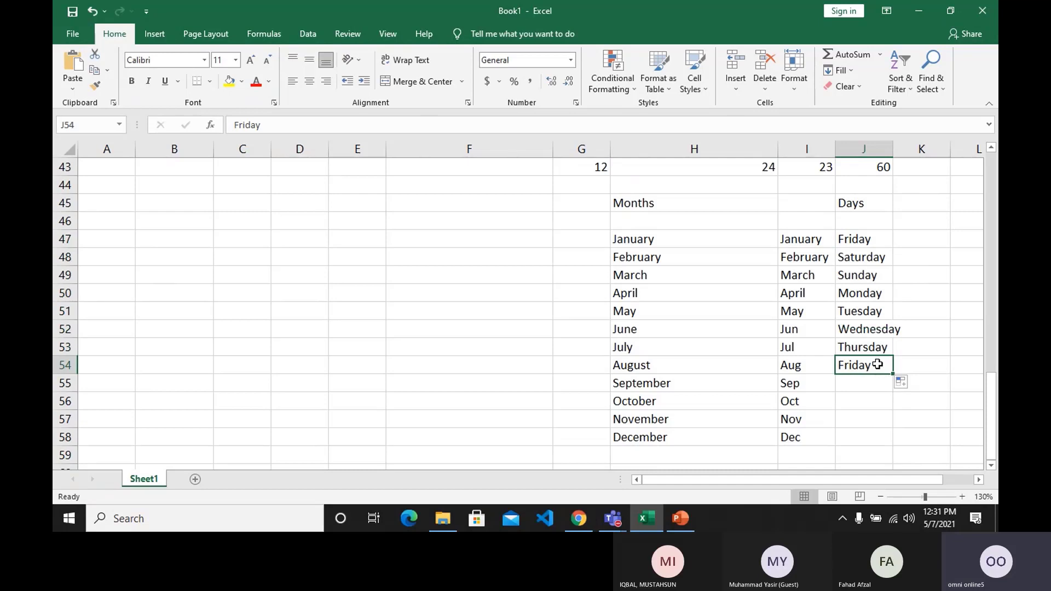
key("Delete")
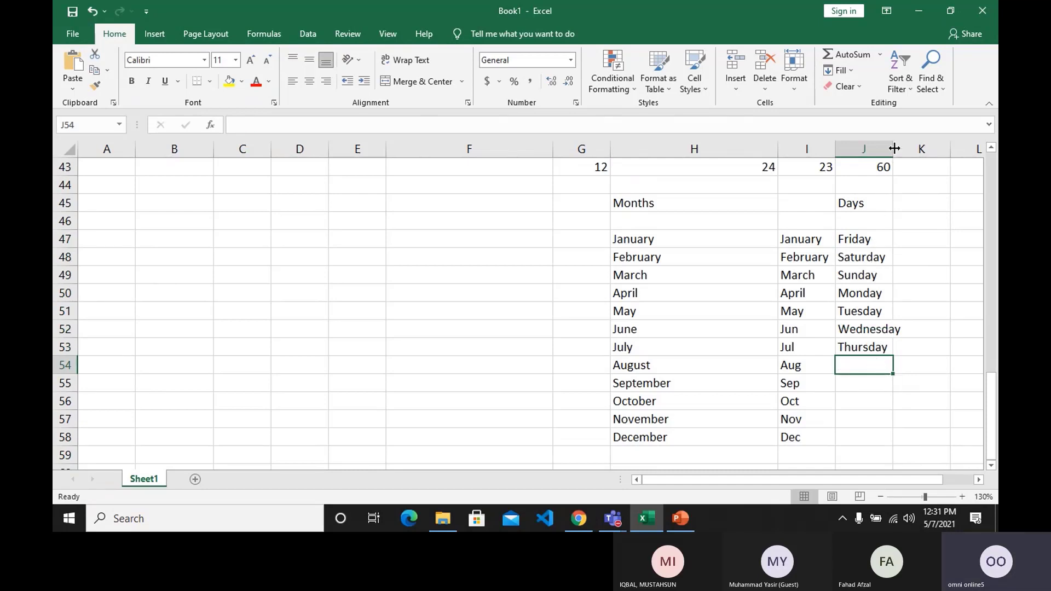
left_click_drag(895, 148, 908, 148)
Enter Fri in K47 and fill it down to K53 as abbreviated weekdays ending at Thu.
left_click(933, 246)
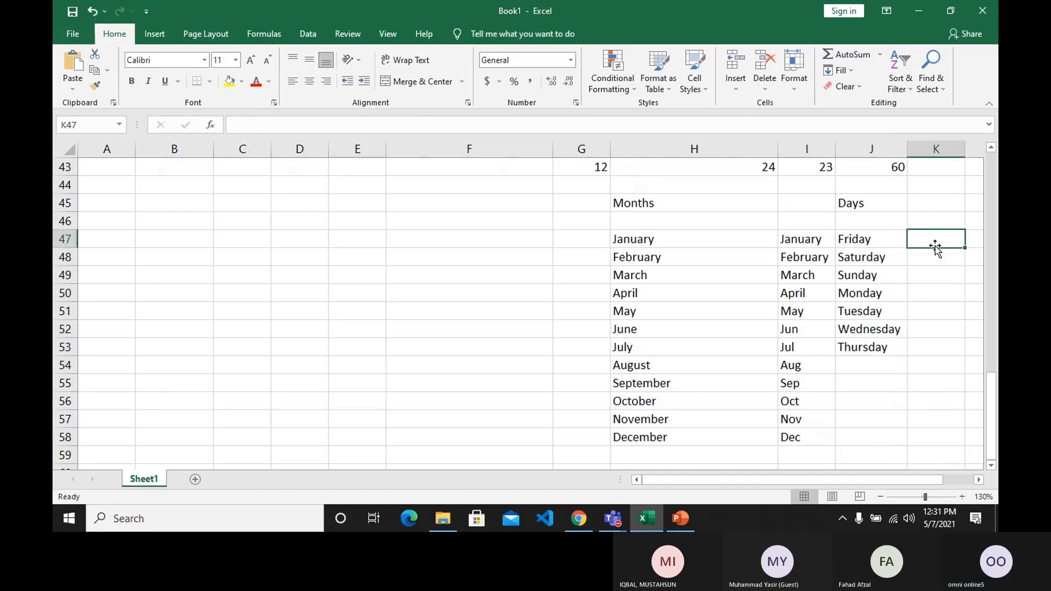
type("Fri")
key("Return")
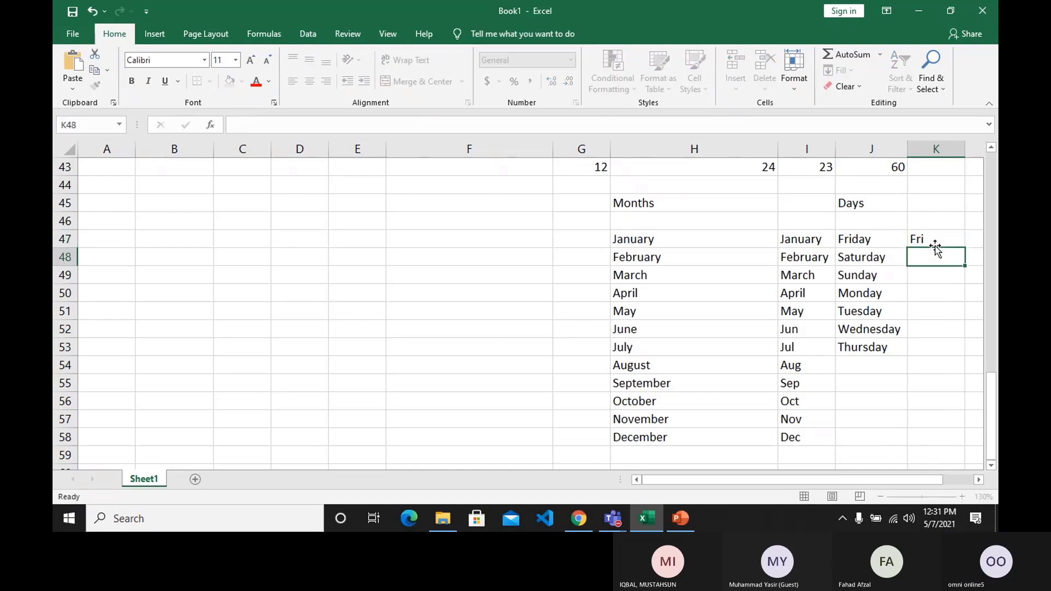
left_click(934, 244)
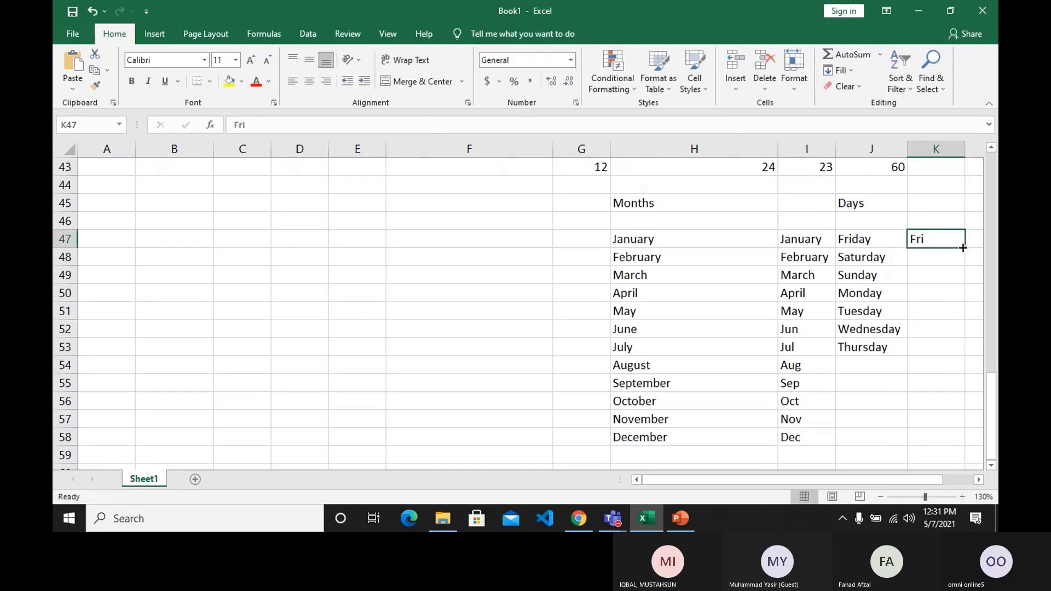
left_click_drag(964, 250, 965, 351)
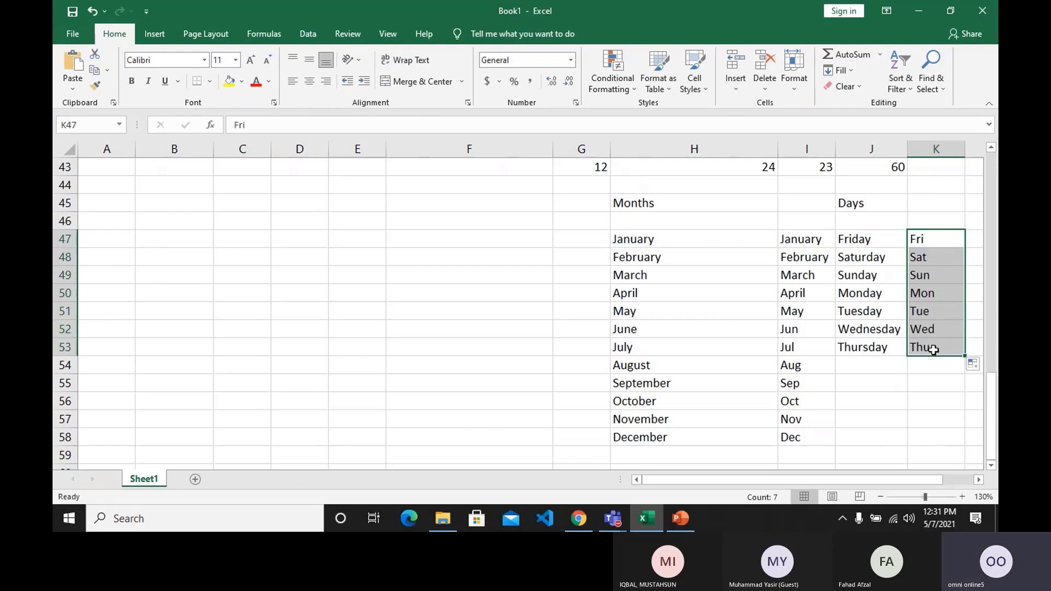
left_click(925, 398)
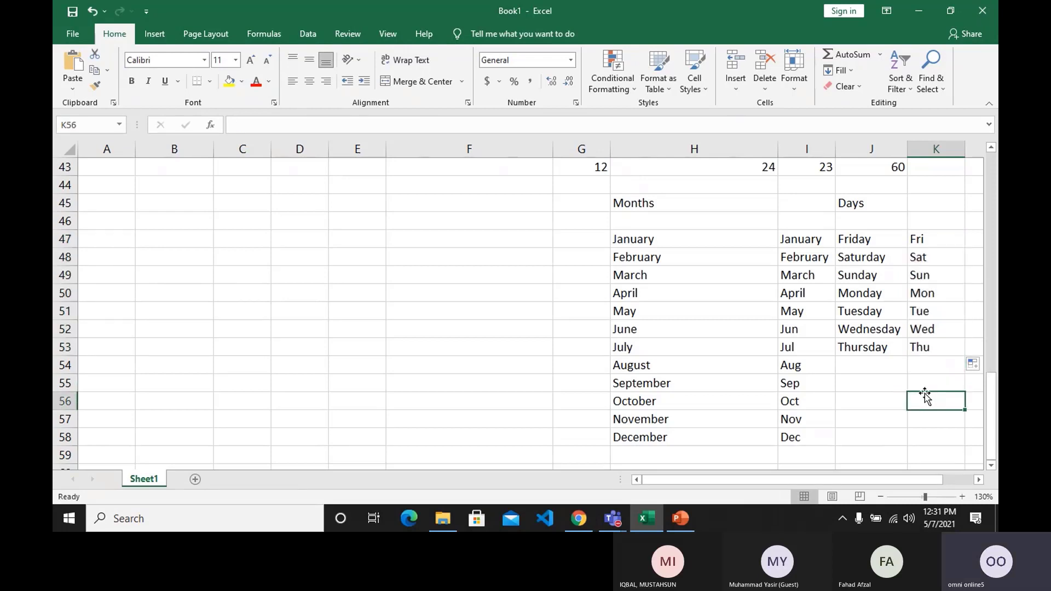
Enter the date 7 may in L47 and fill it down as consecutive dates ending at 17-May in L57.
left_click(978, 479)
left_click(978, 480)
left_click(979, 480)
left_click(978, 480)
left_click(979, 479)
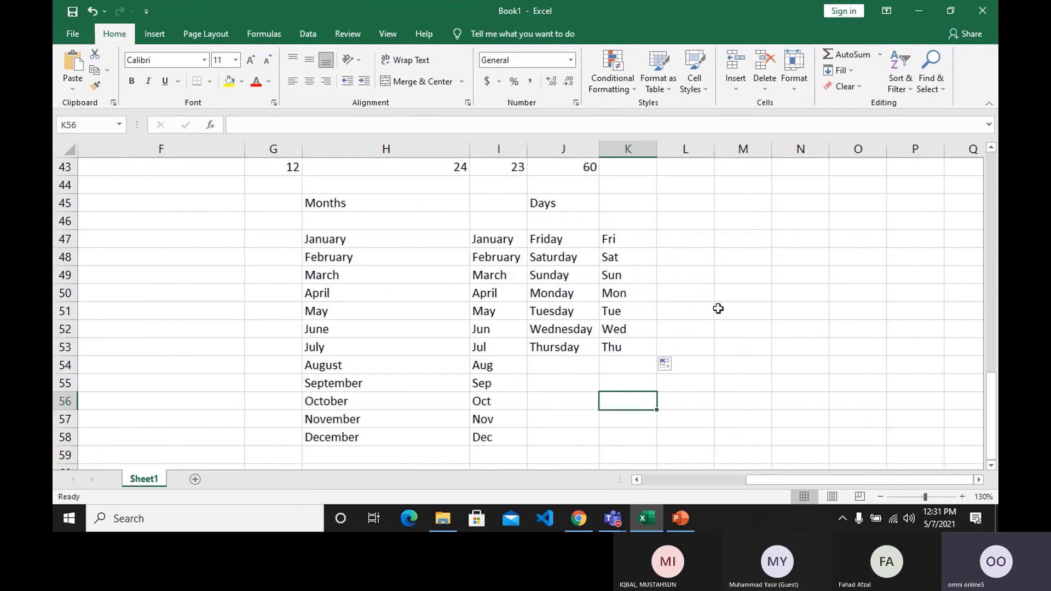
left_click(692, 235)
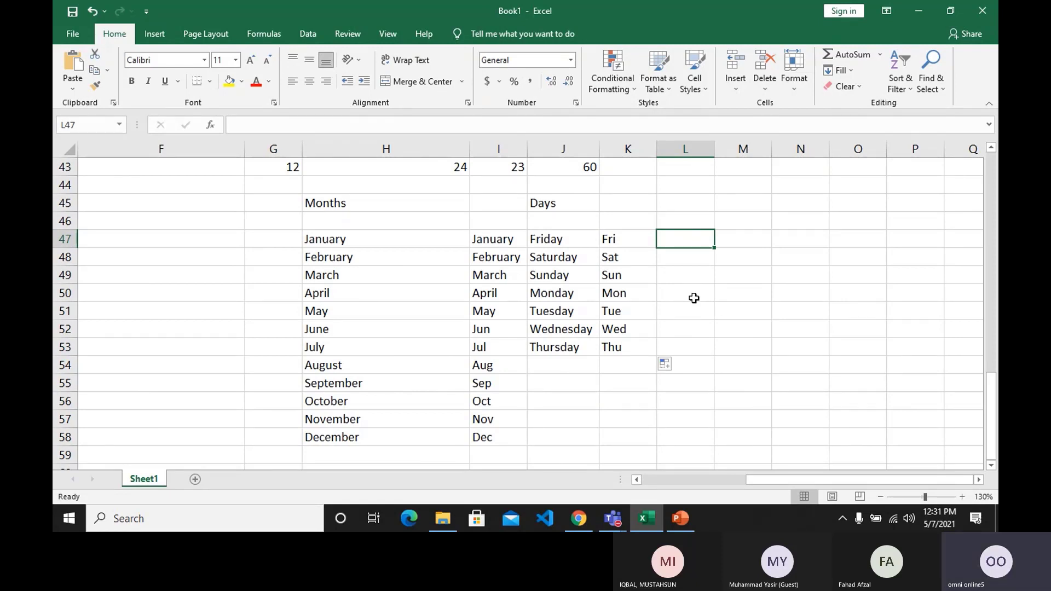
type("7")
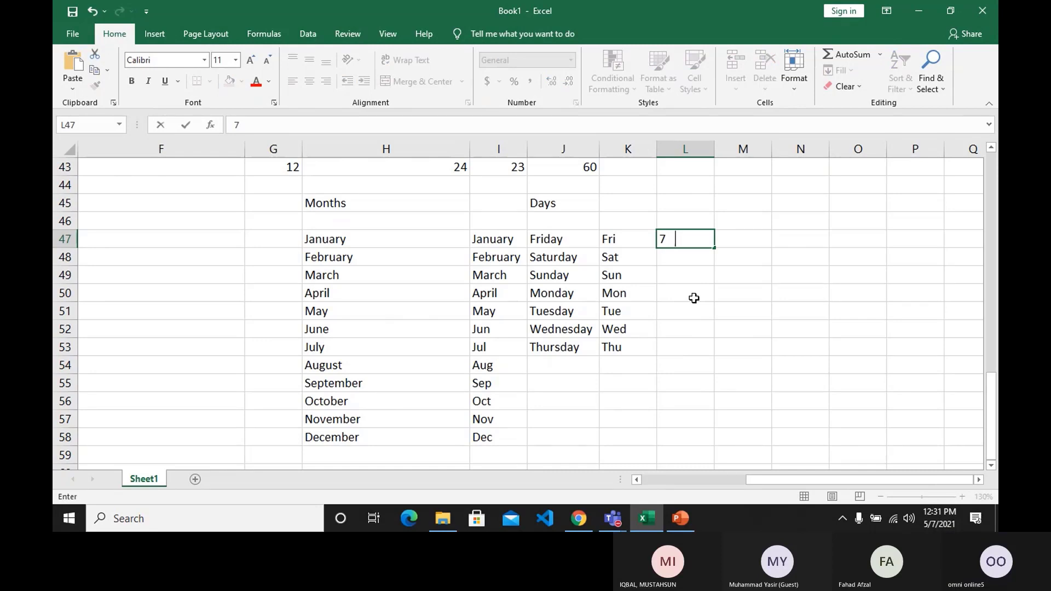
type(" april")
key("BackSpace")
key("BackSpace")
key("BackSpace")
key("BackSpace")
key("BackSpace")
key("BackSpace")
type("may")
key("Return")
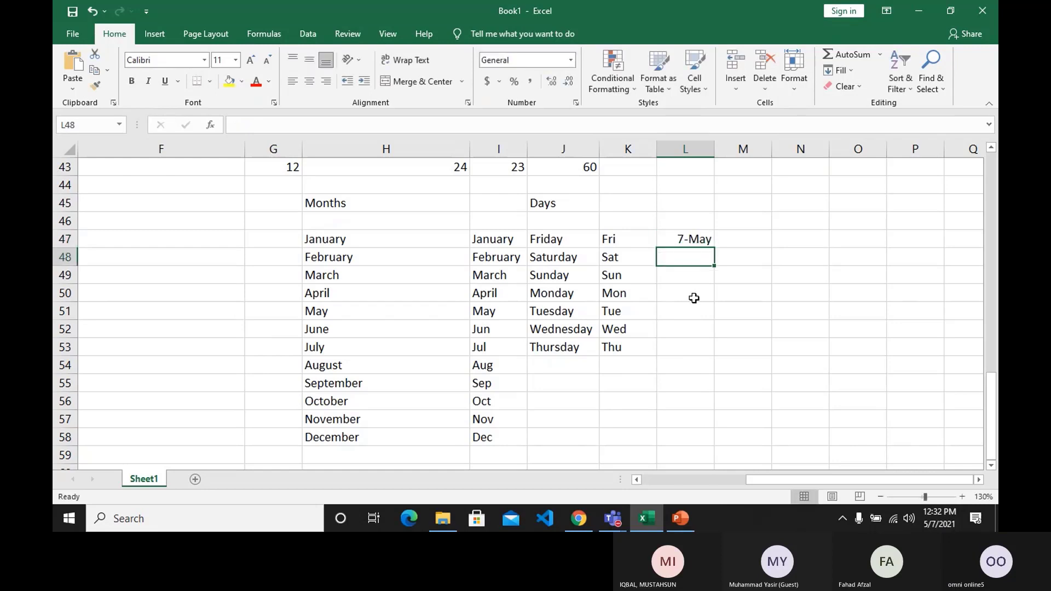
left_click(701, 239)
left_click_drag(713, 250, 713, 423)
Fill the date in L47 across to 11-May in P47, and clear the added dates in M47 to P47.
left_click(705, 246)
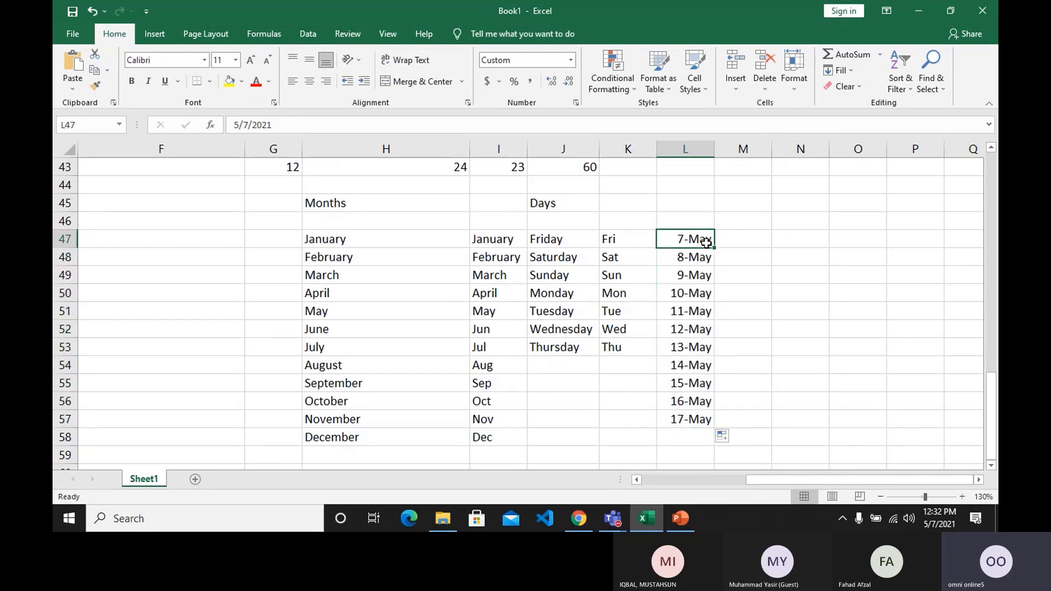
left_click_drag(713, 248, 926, 250)
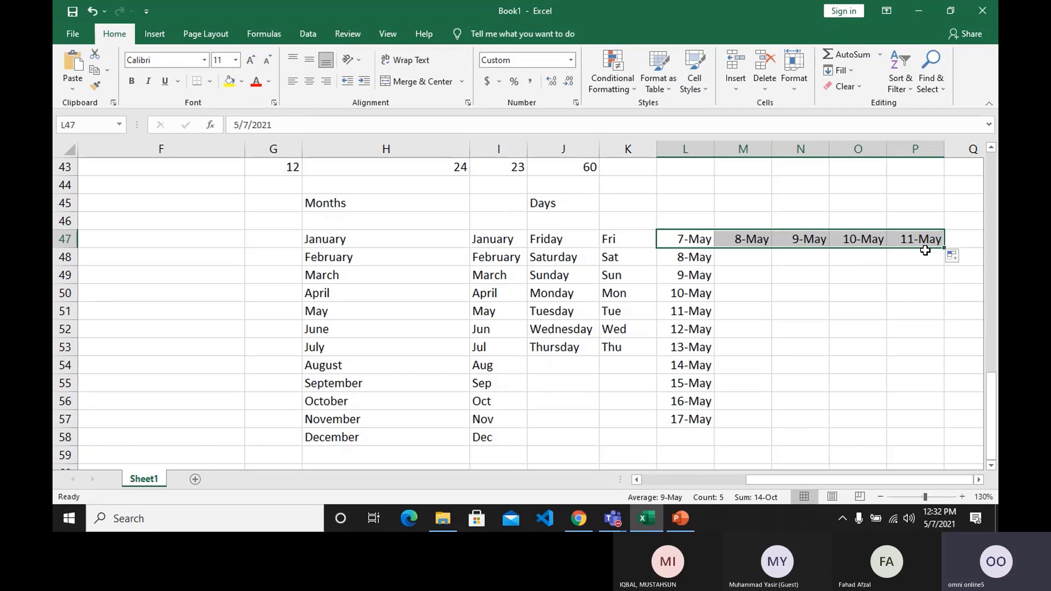
left_click(901, 294)
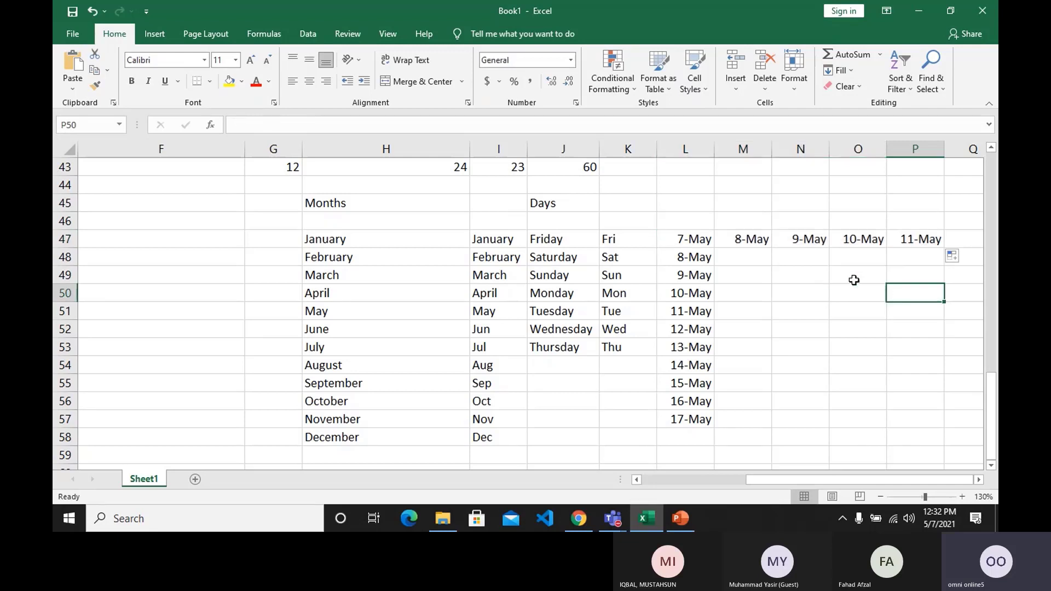
left_click_drag(755, 226, 910, 266)
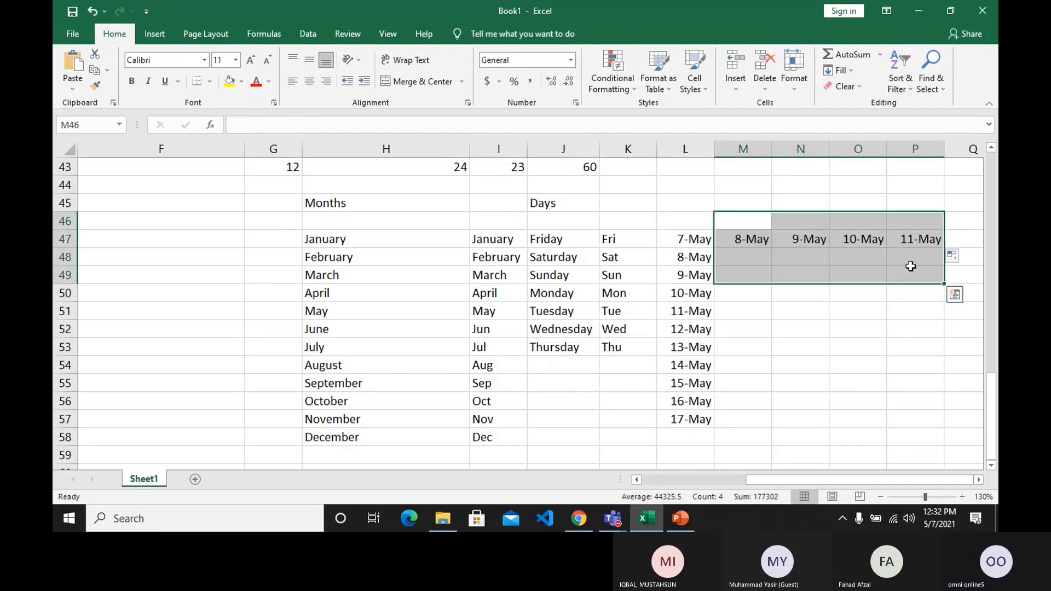
key("Delete")
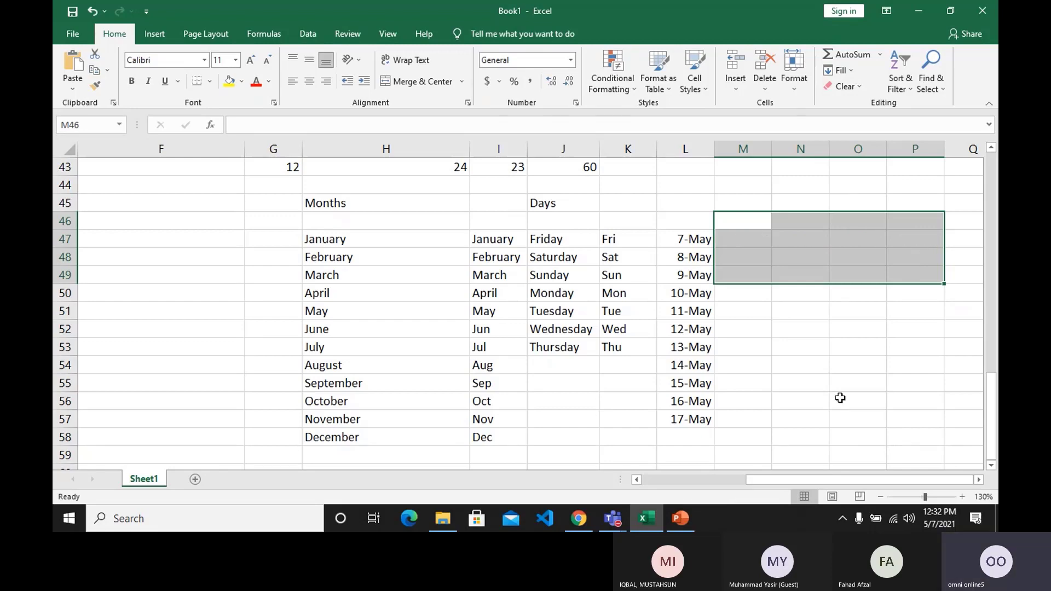
Enter the letters a in M33 and b in M34, beside the serial number table.
scroll(841, 398, "up", 2)
scroll(840, 398, "up", 3)
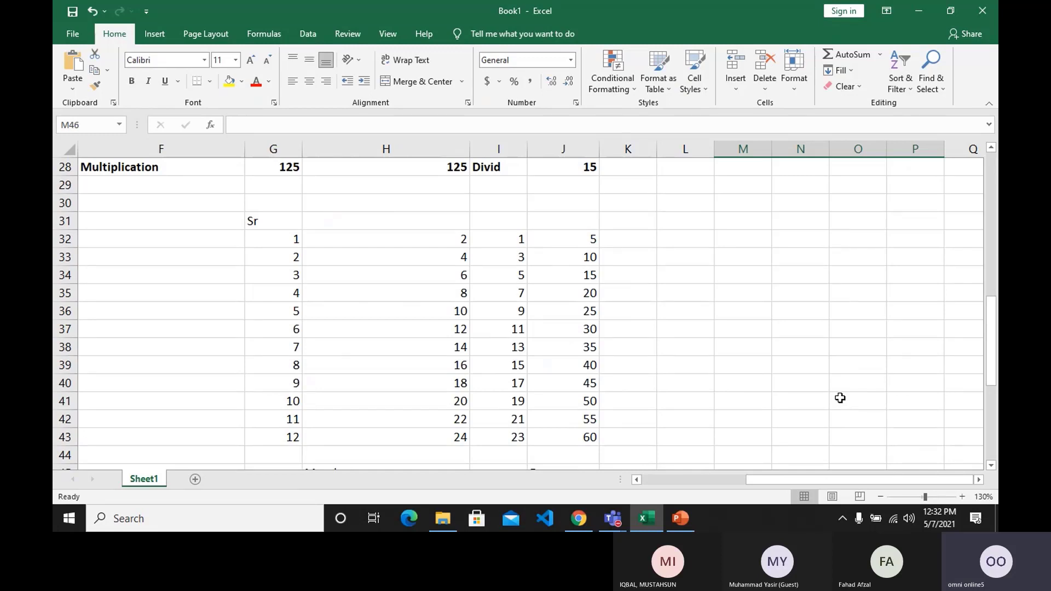
left_click(743, 257)
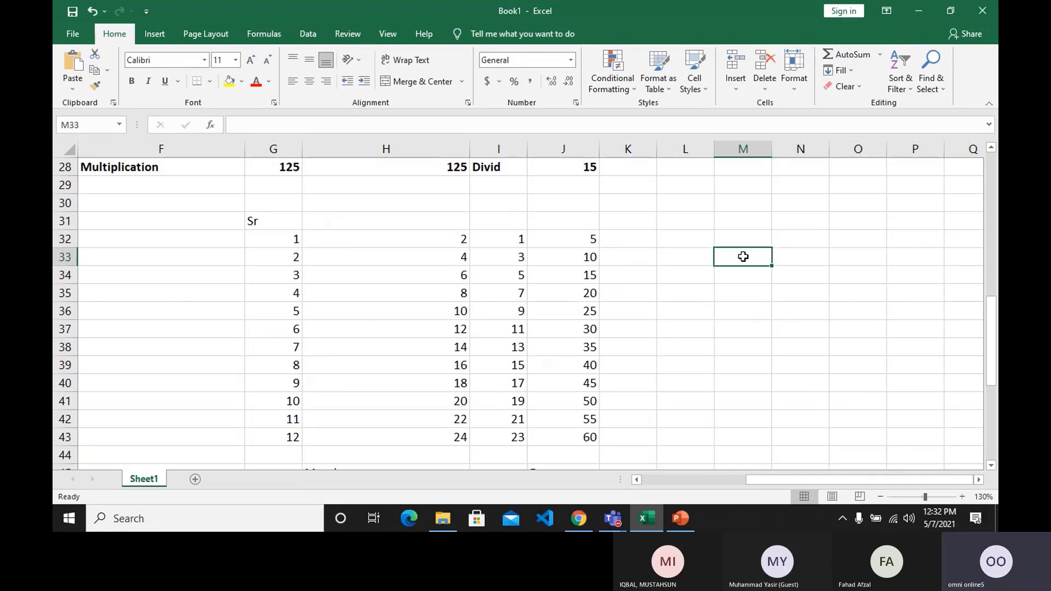
type("a")
key("Return")
type("b")
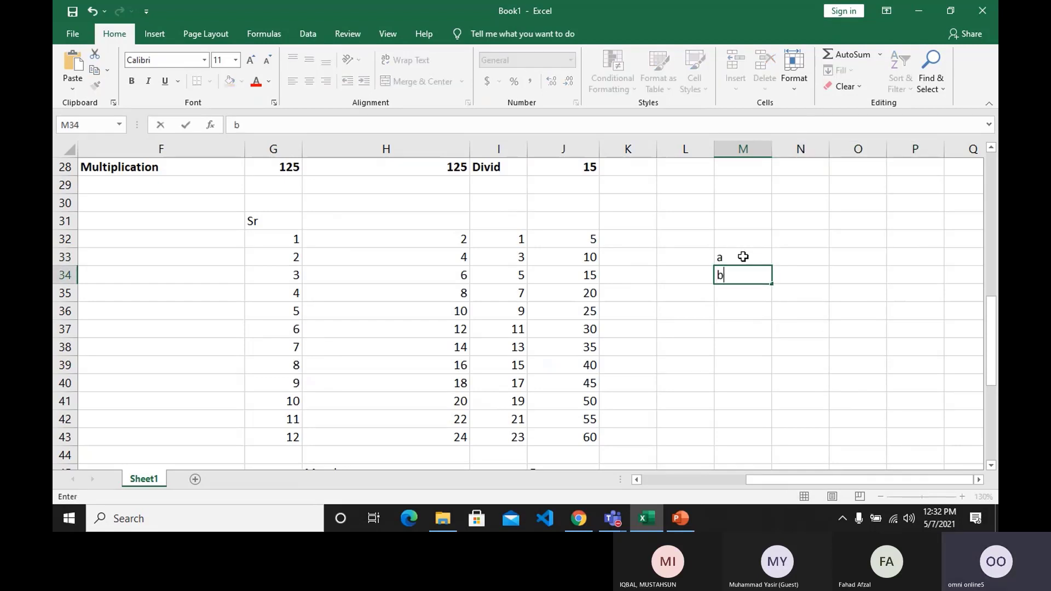
key("Return")
Fill the letters in M33 and M34 down to M40, and clear the filled range.
left_click_drag(743, 257, 773, 392)
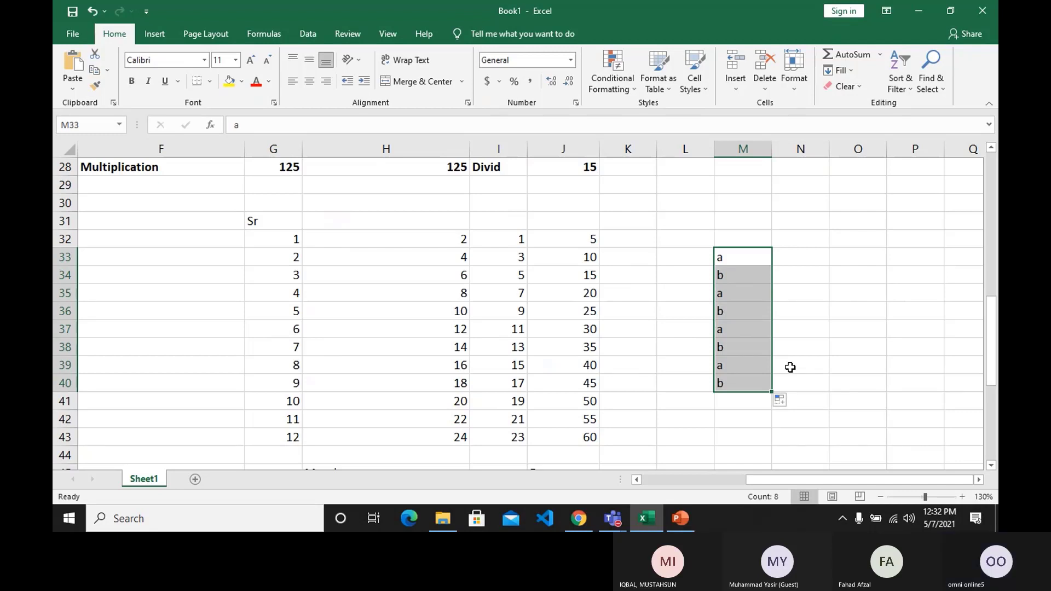
key("Delete")
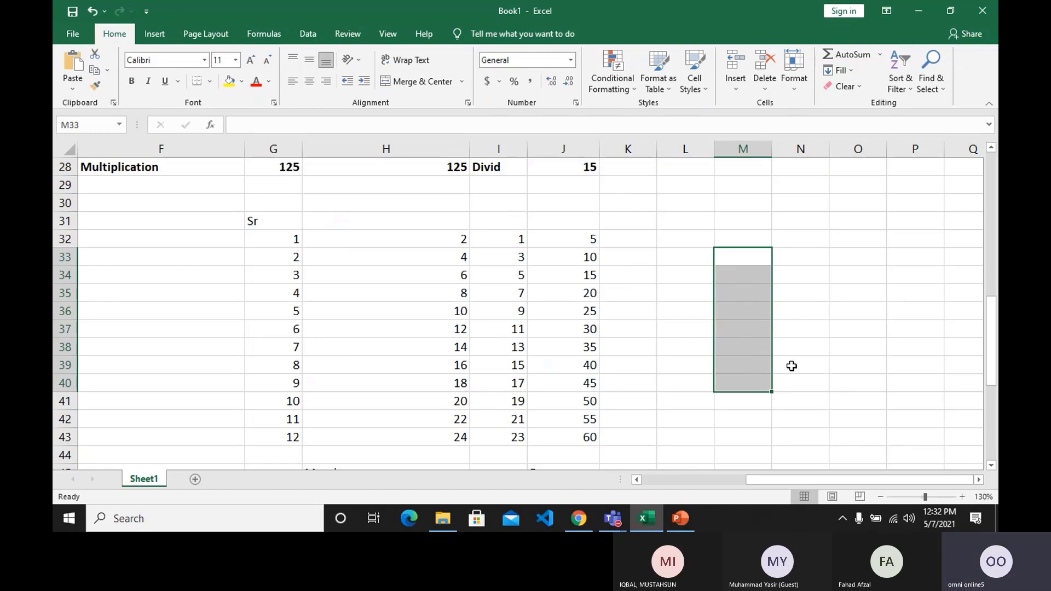
left_click(792, 366)
Rename the worksheet Sheet1 as Class-1 7-May.
left_click_drag(827, 481, 673, 481)
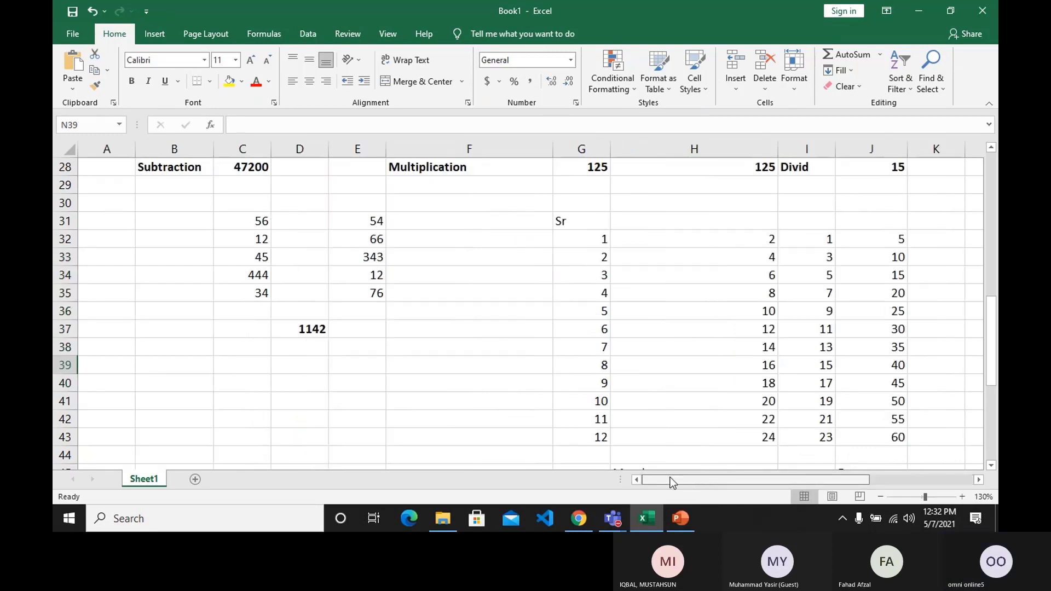
scroll(246, 372, "up", 7)
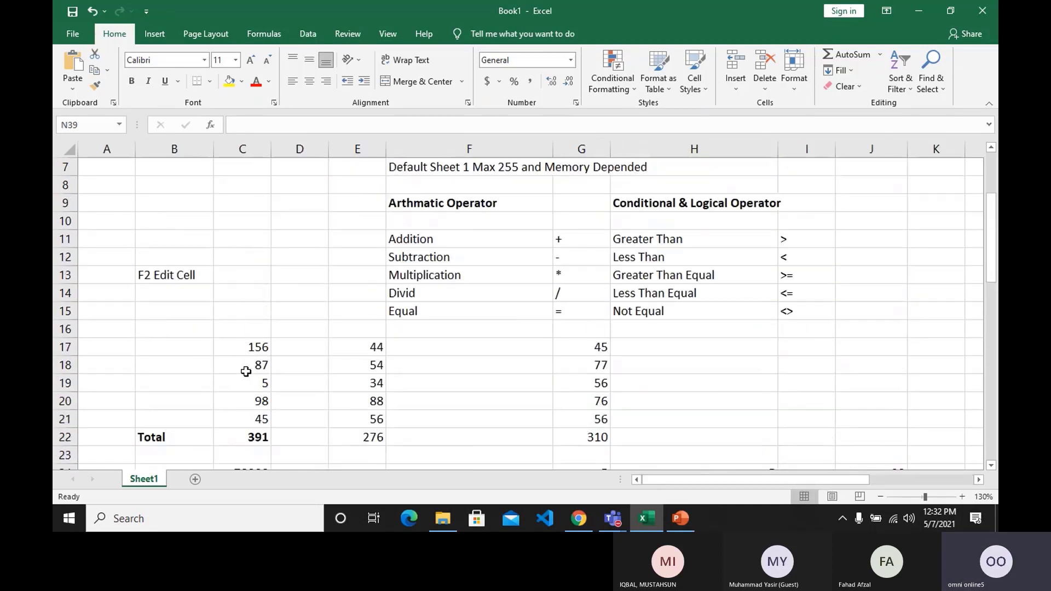
scroll(246, 372, "down", 2)
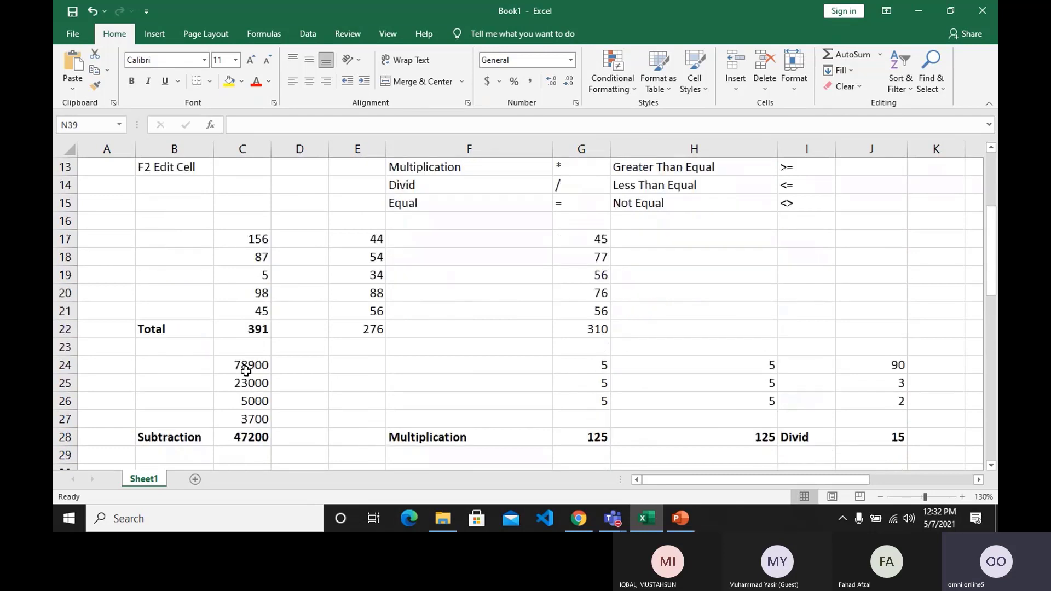
right_click(152, 480)
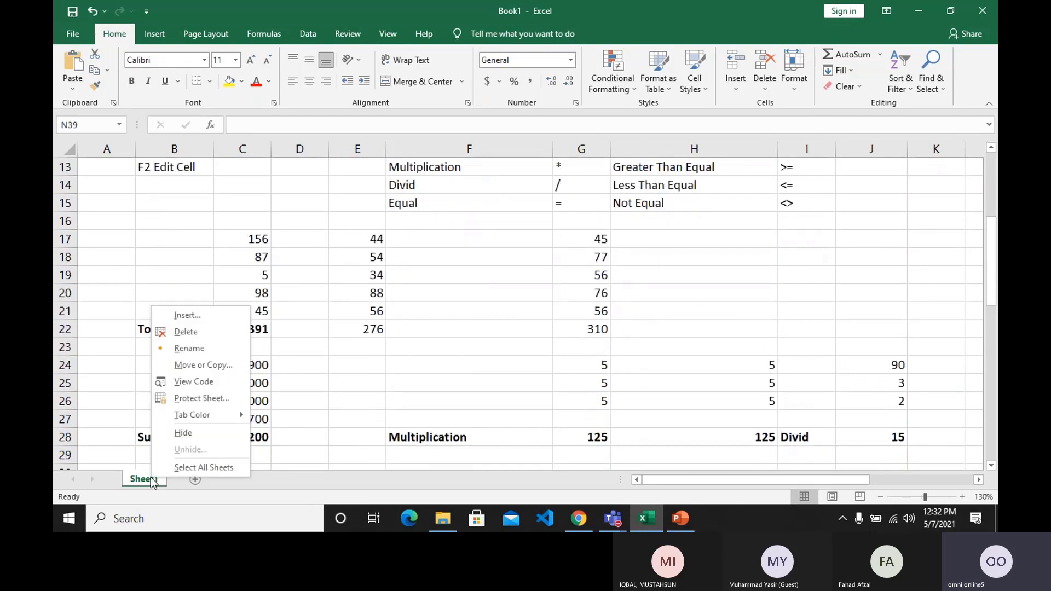
left_click(186, 350)
type("Class")
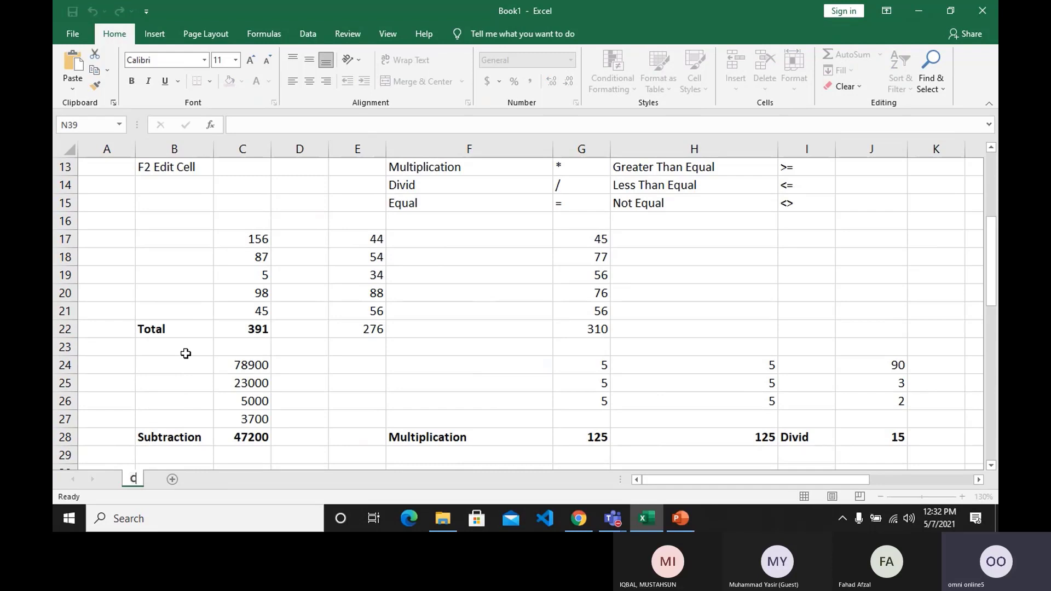
type("-1")
key("Return")
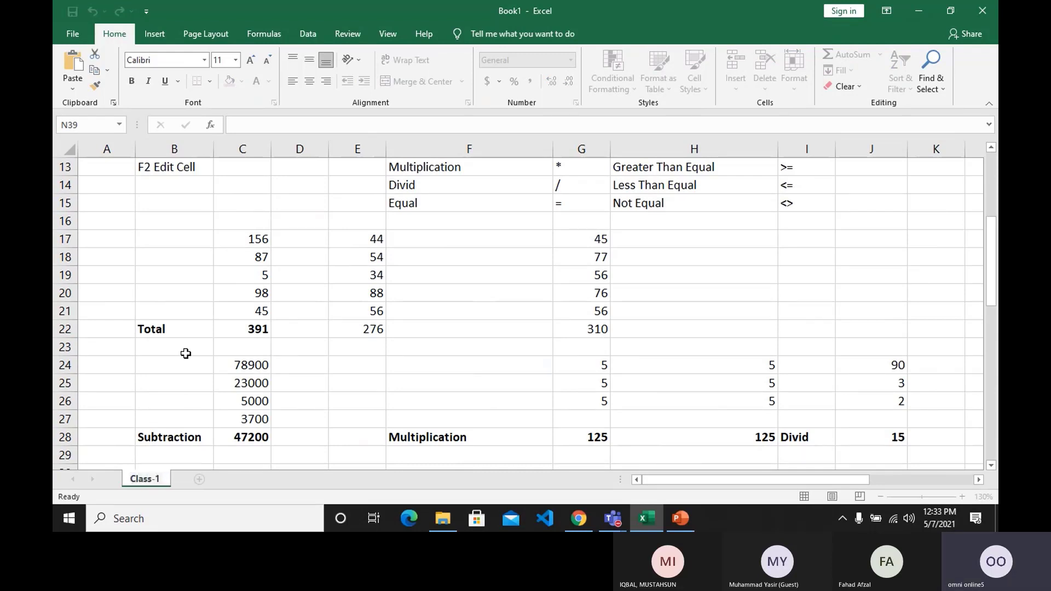
type("7-May")
key("Return")
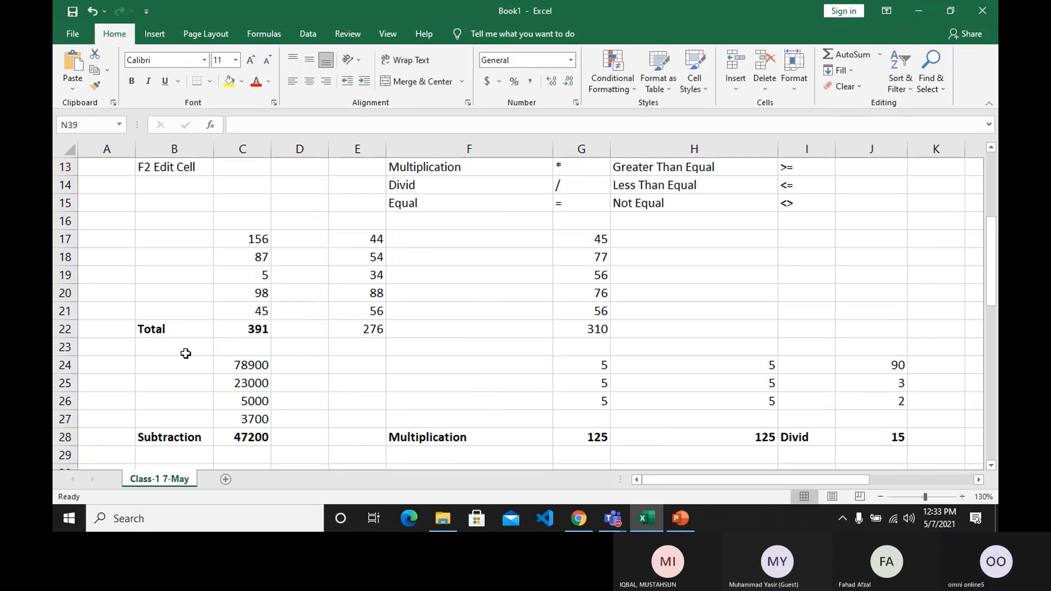
left_click(219, 329)
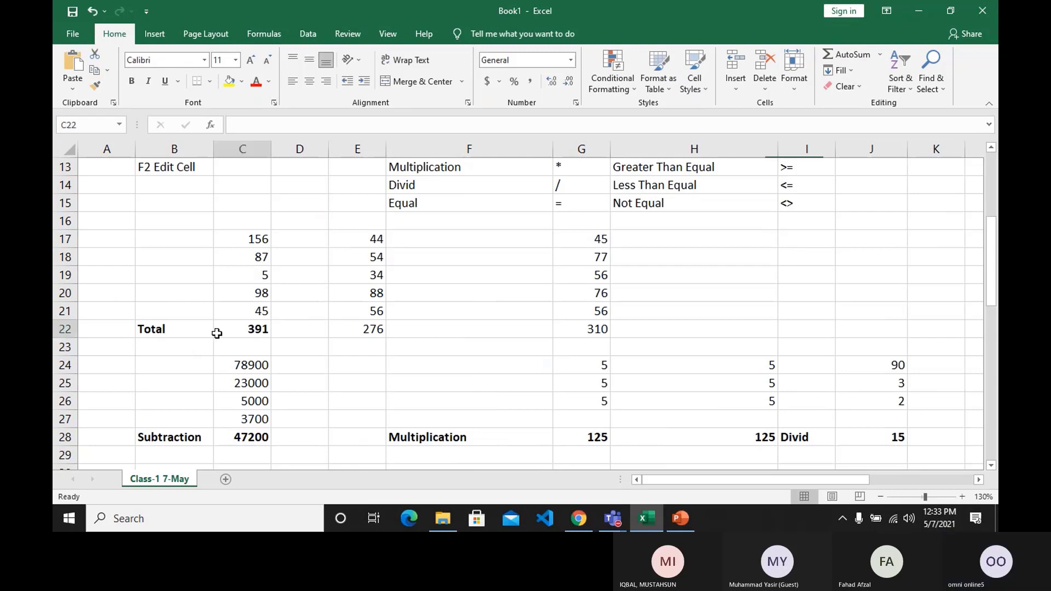
Add a new worksheet after Class-1 7-May and delete it.
left_click(226, 480)
right_click(230, 480)
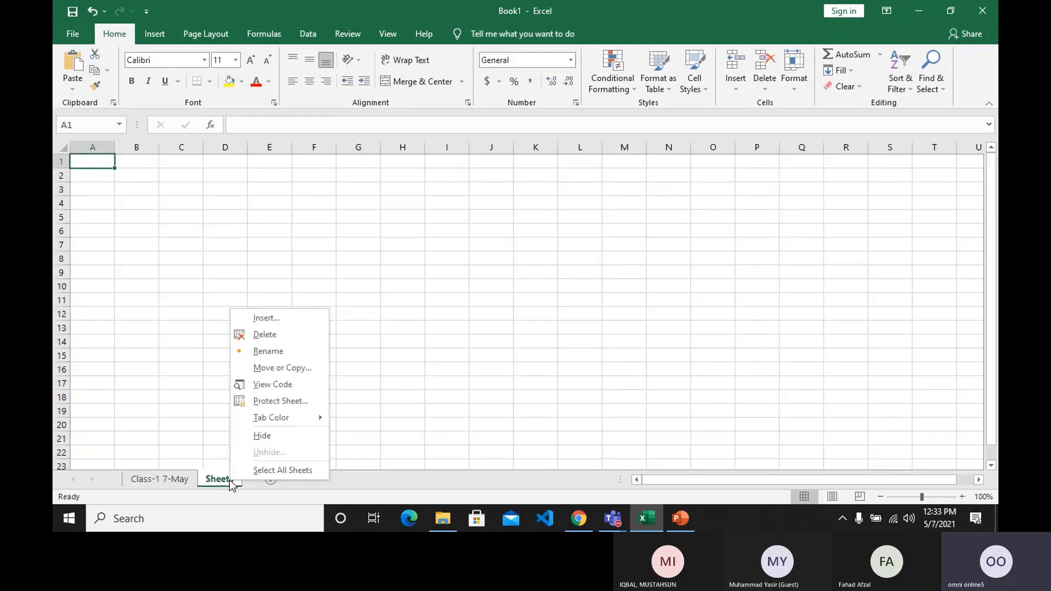
left_click(264, 339)
Set the tab color of the Class-1 7-May worksheet to green.
right_click(185, 484)
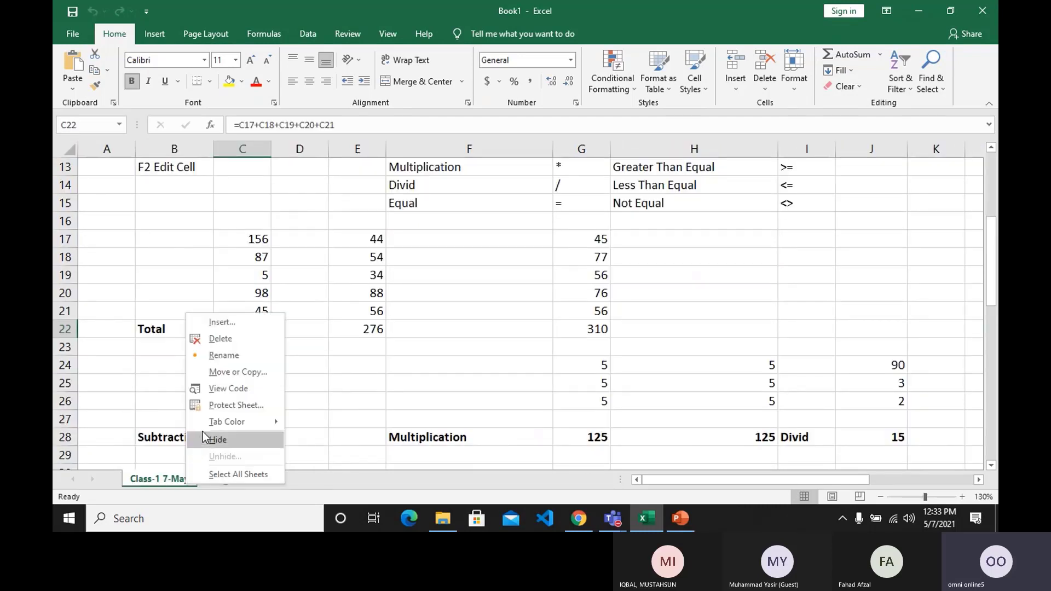
mouse_move(263, 421)
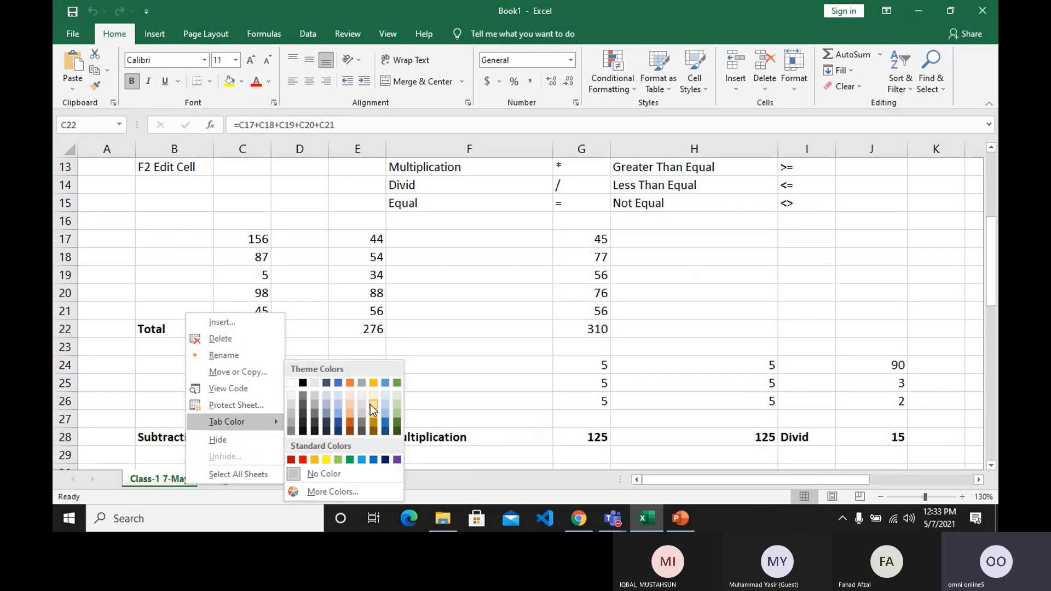
left_click(402, 385)
Insert another blank worksheet beside the green Class-1 7-May tab, and remove that blank sheet.
left_click(224, 479)
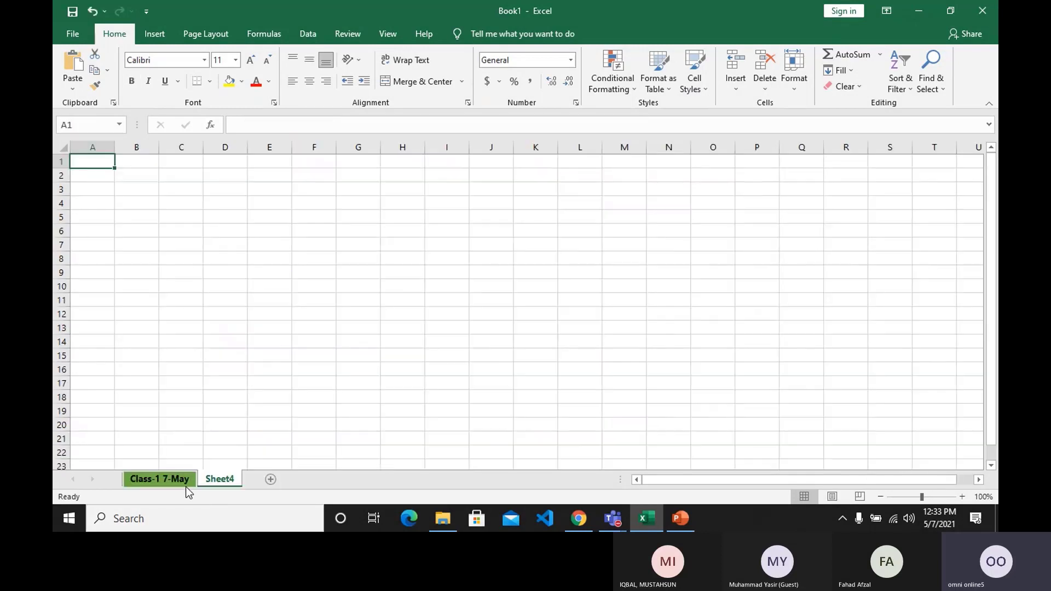
right_click(218, 480)
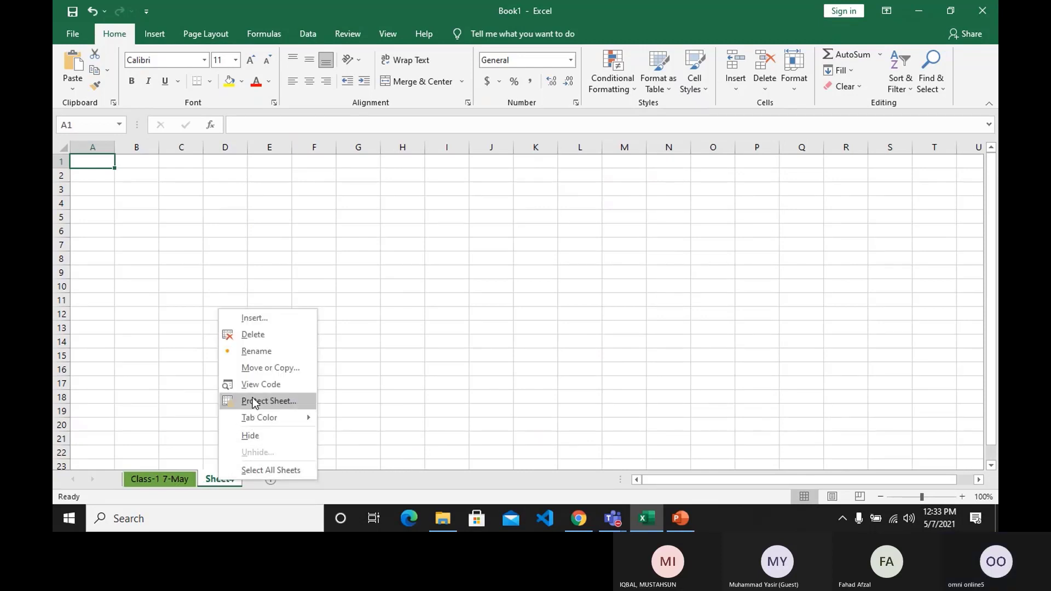
left_click(255, 335)
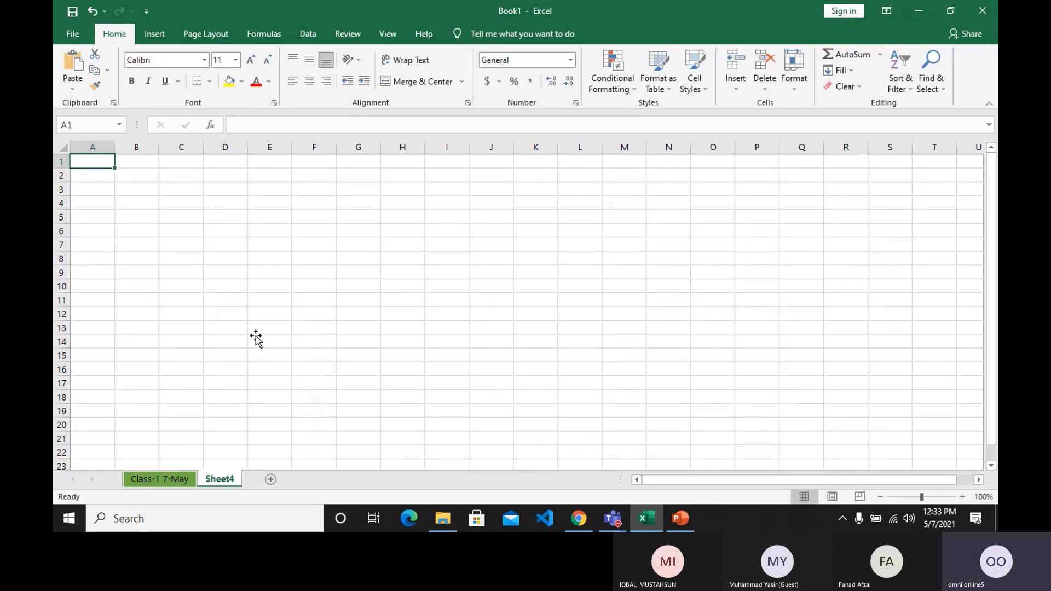
Protect the Class-1 7-May worksheet with the default permissions, entering and confirming the sheet password.
right_click(172, 481)
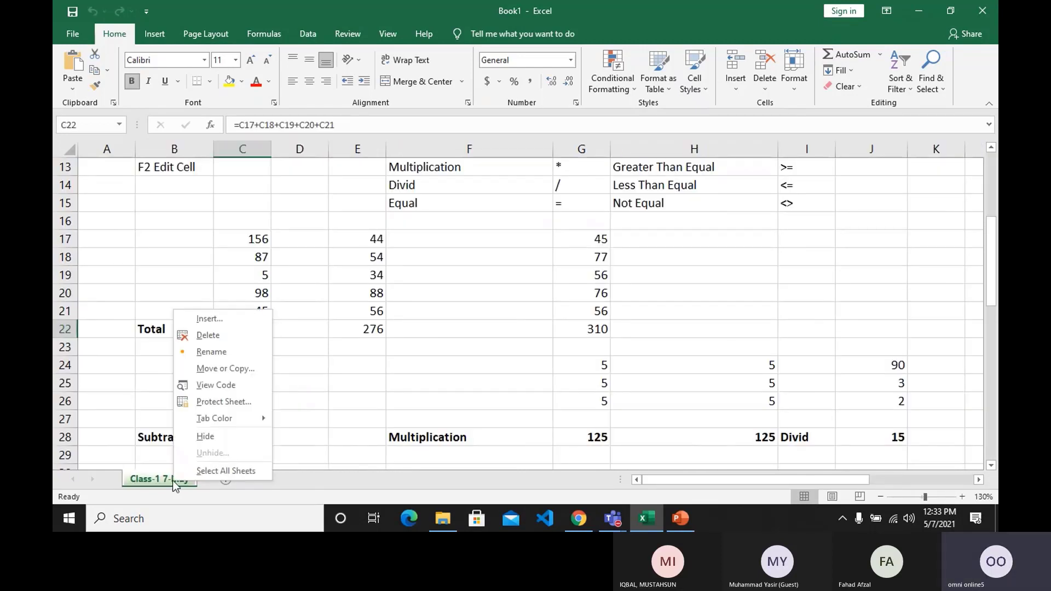
left_click(211, 398)
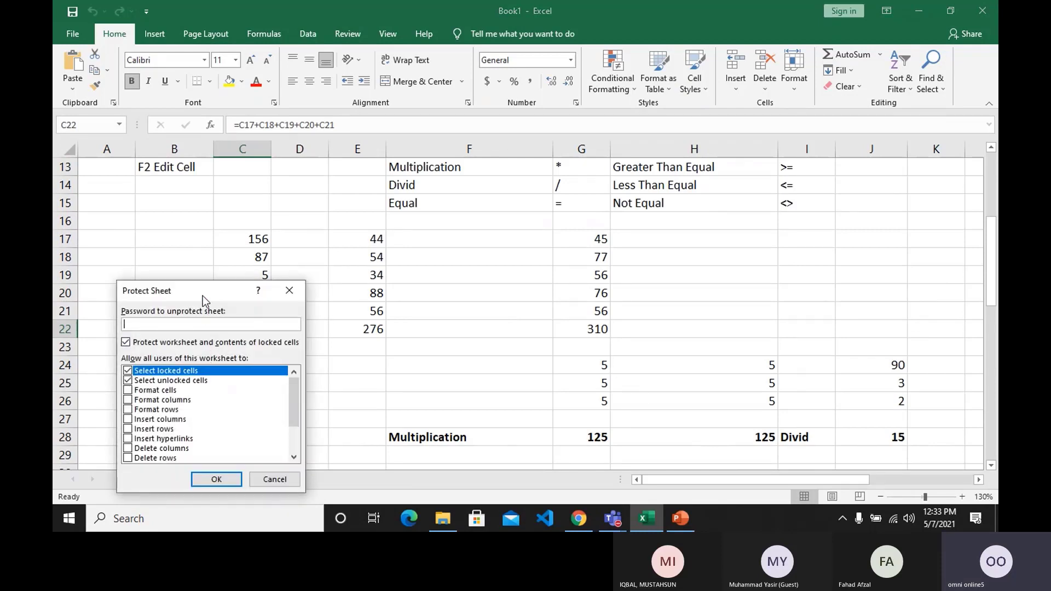
left_click_drag(202, 296, 265, 271)
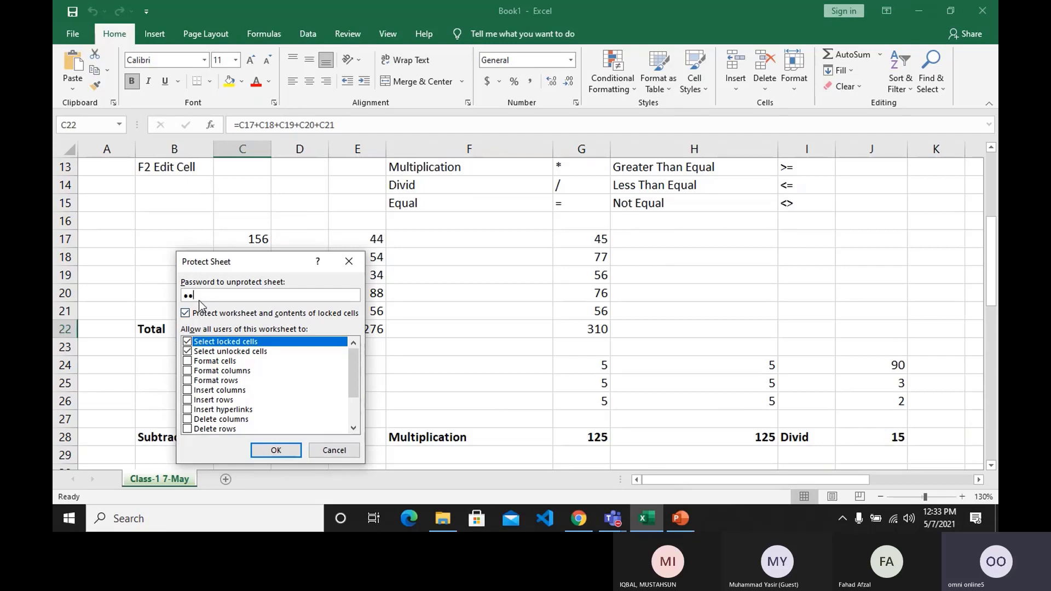
key("Return")
type("123")
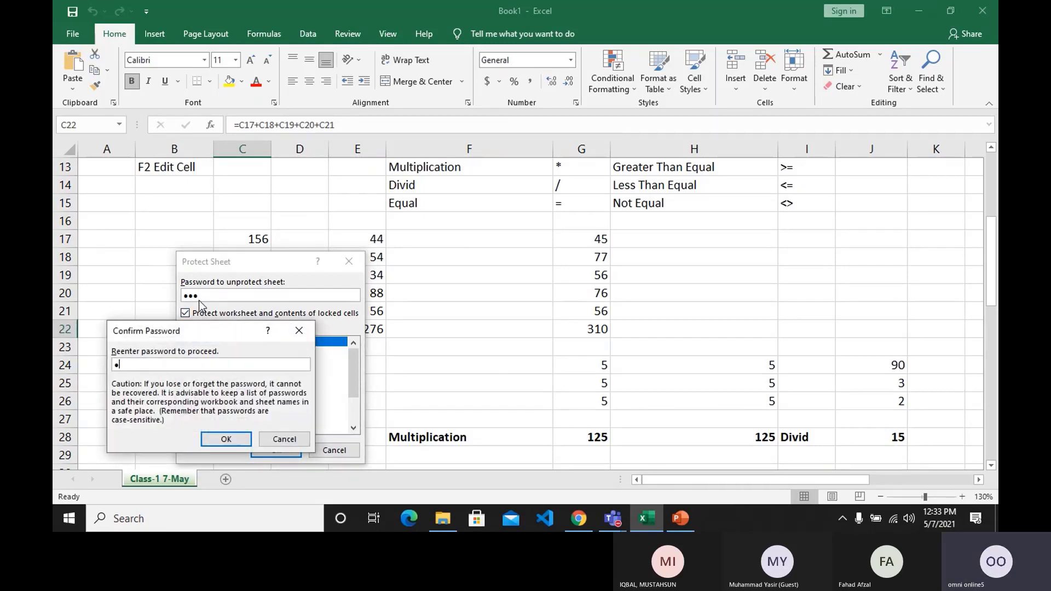
key("Return")
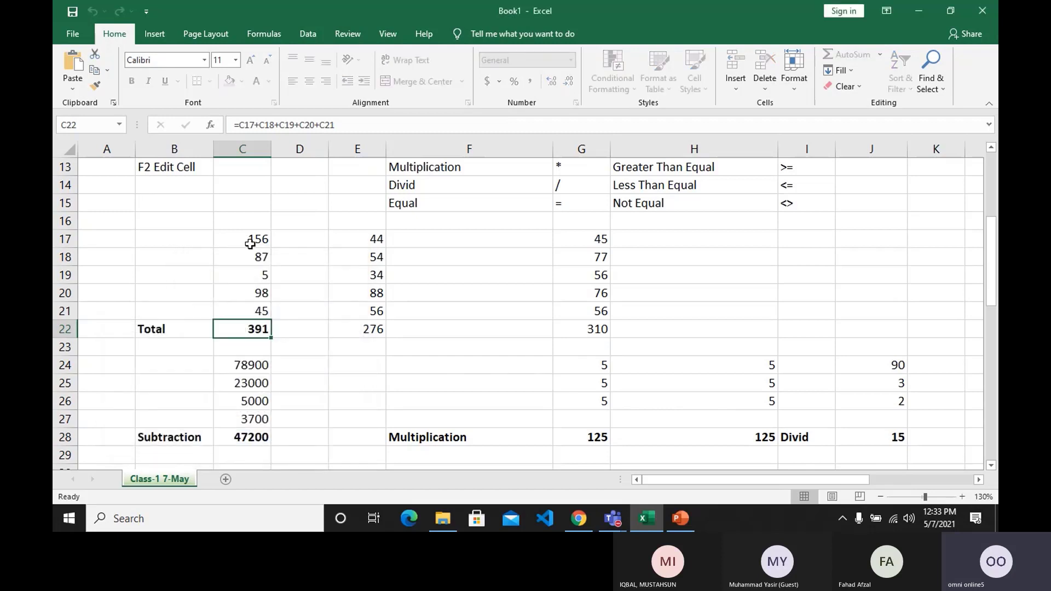
Try to edit cell D19 on the protected worksheet.
left_click(320, 270)
key("F2")
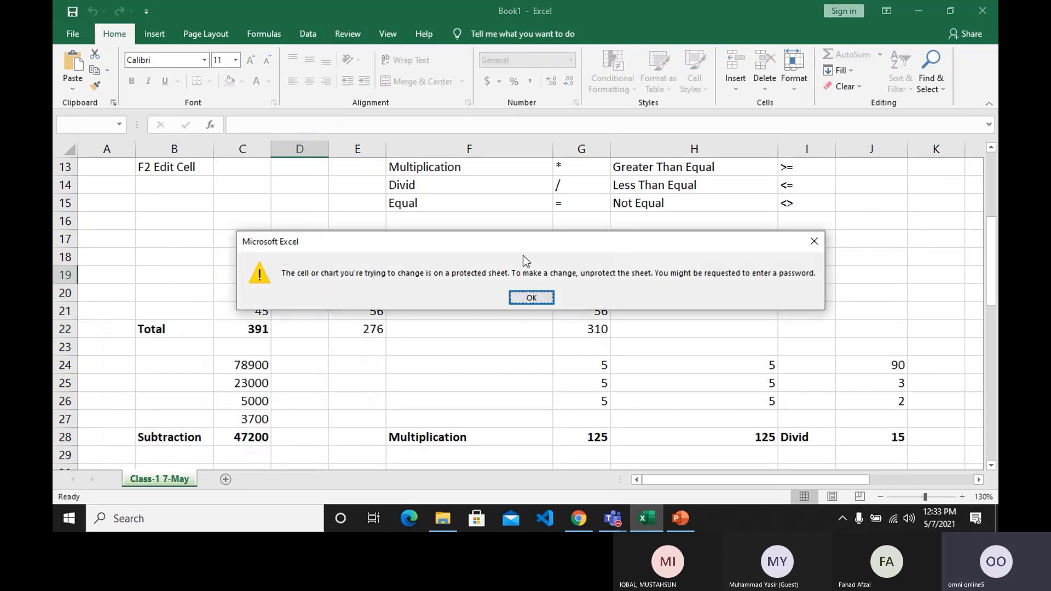
left_click(530, 299)
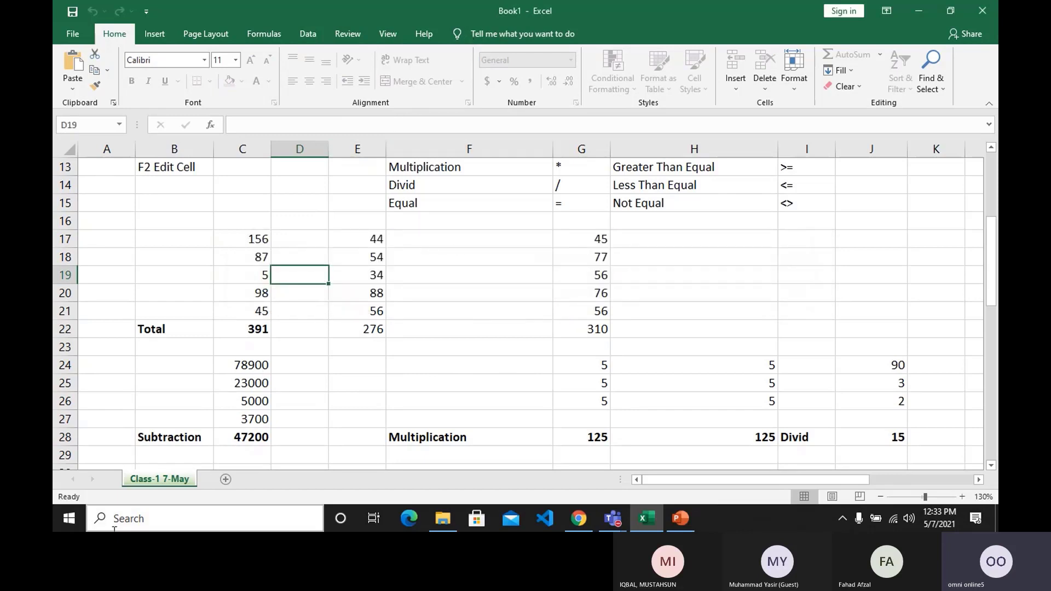
Unprotect the Class-1 7-May worksheet by entering the sheet password.
right_click(147, 480)
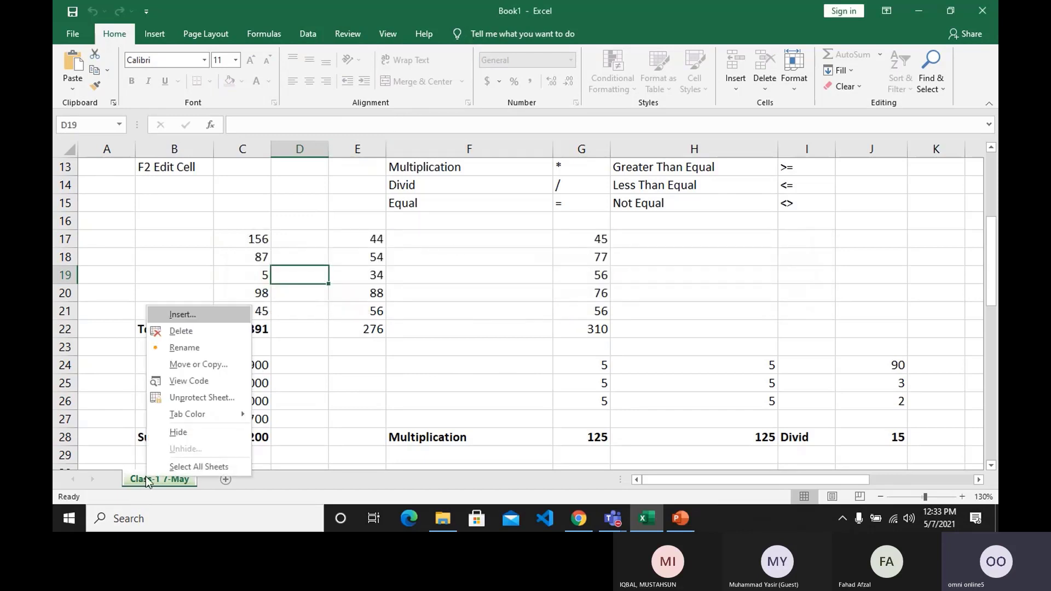
left_click(198, 399)
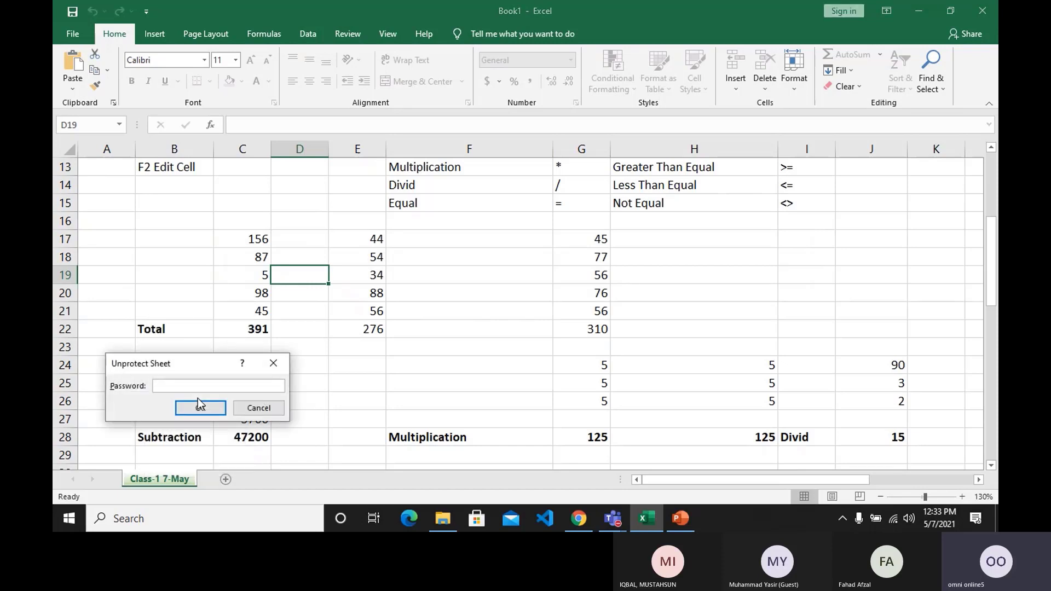
type("***")
key("Return")
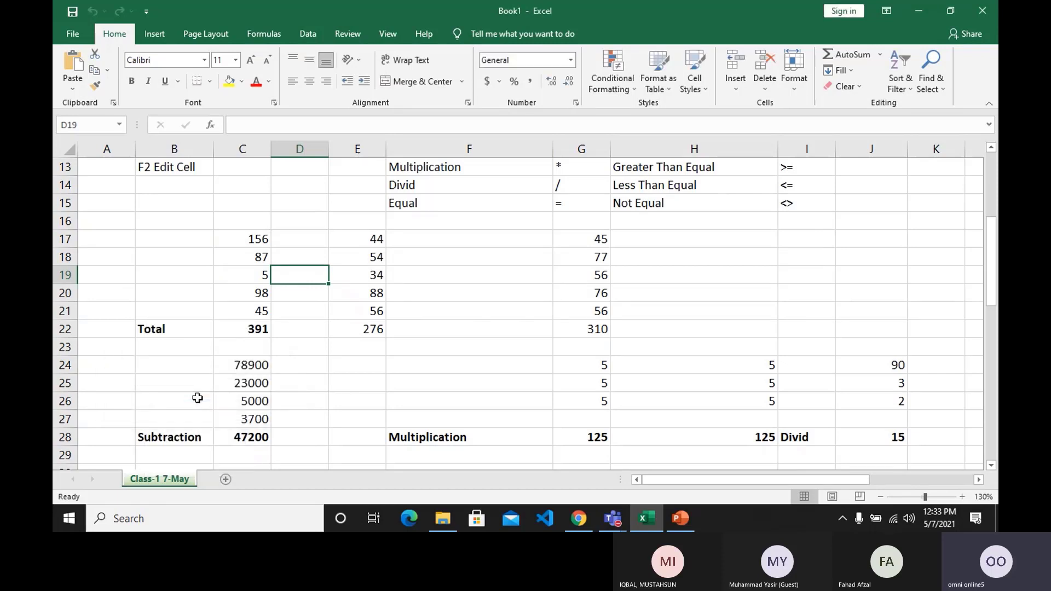
Enter the test text rer in H17 and erase it, leaving the cell empty.
left_click(721, 236)
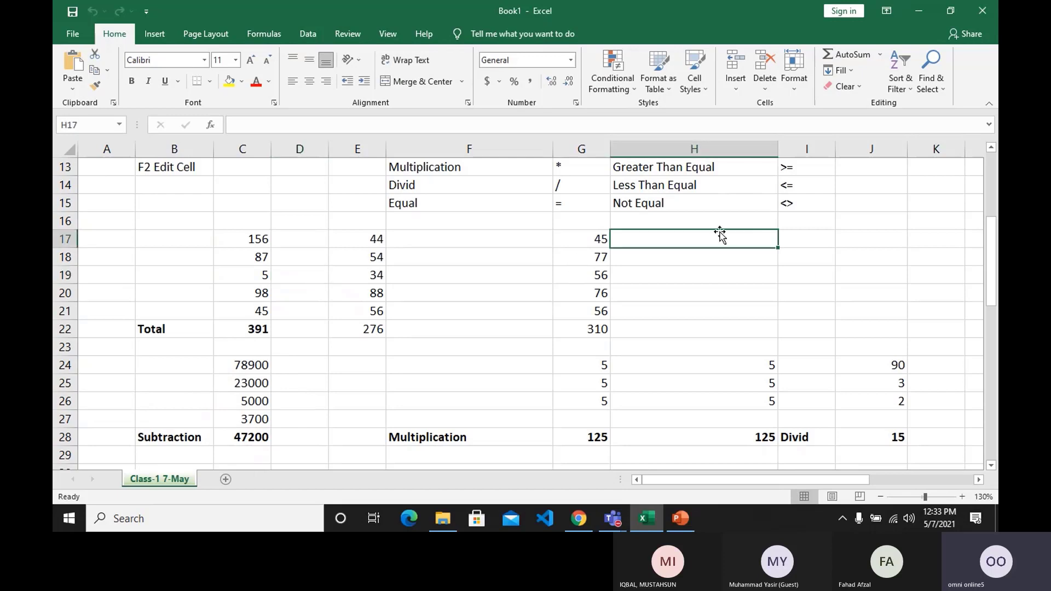
type("rer")
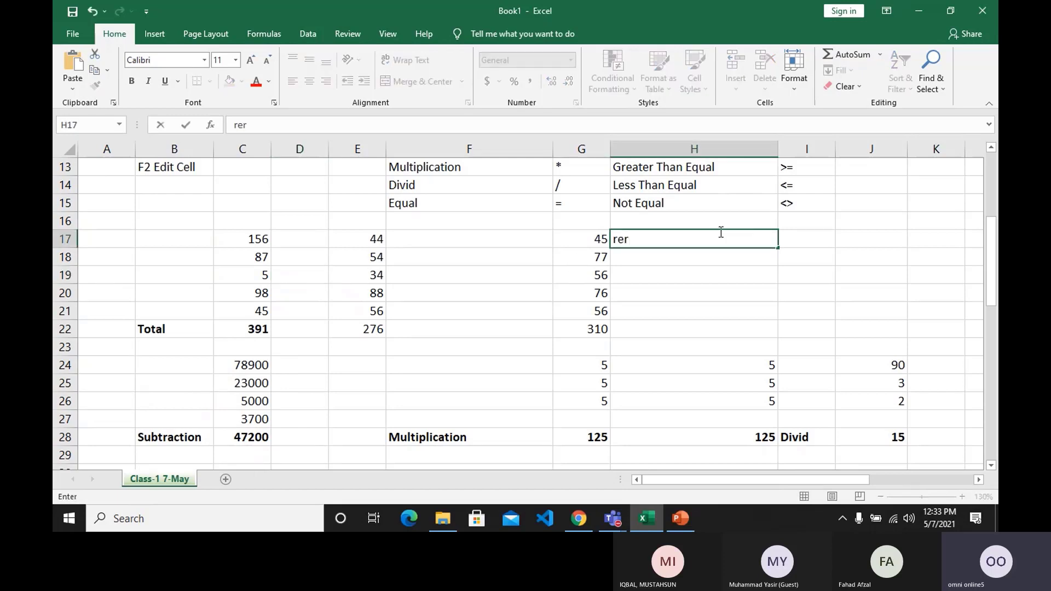
key("BackSpace")
key("BackSpace")
key("Return")
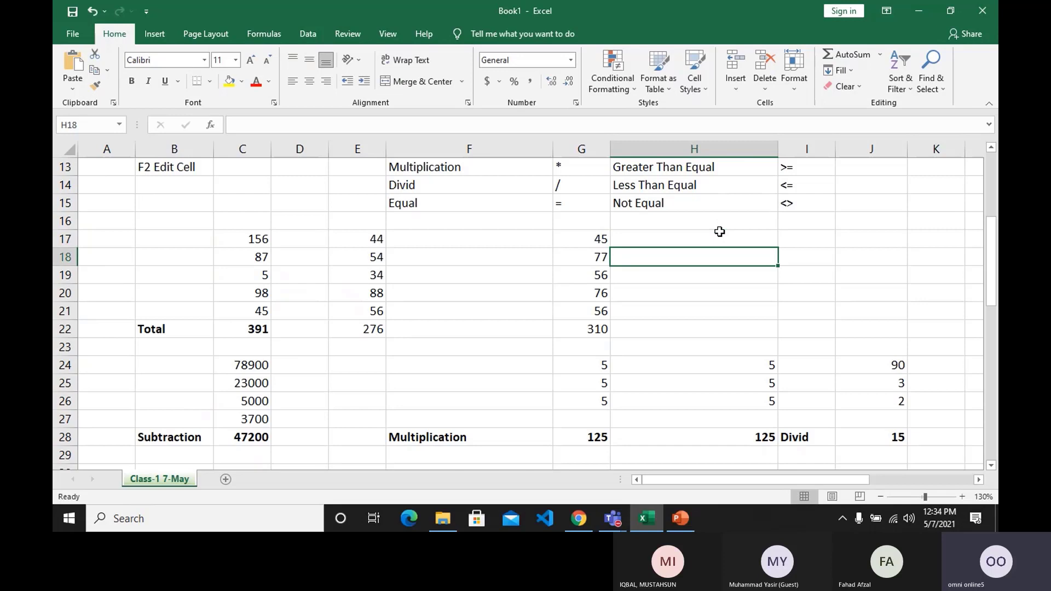
Save the workbook in the Documents folder as an Excel Workbook named Excel-12.
left_click(534, 315)
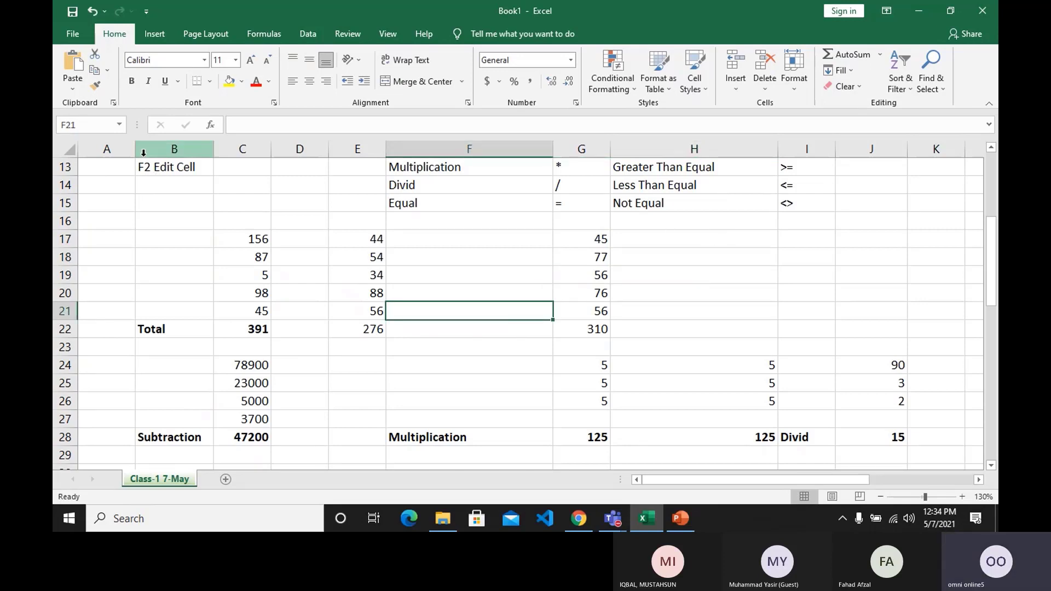
left_click(78, 26)
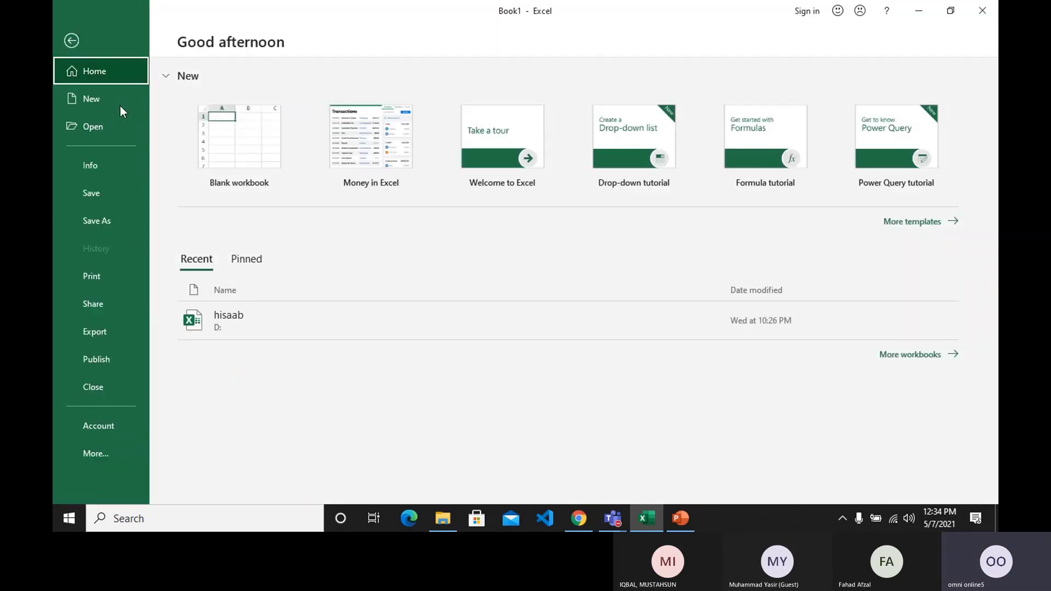
left_click(121, 194)
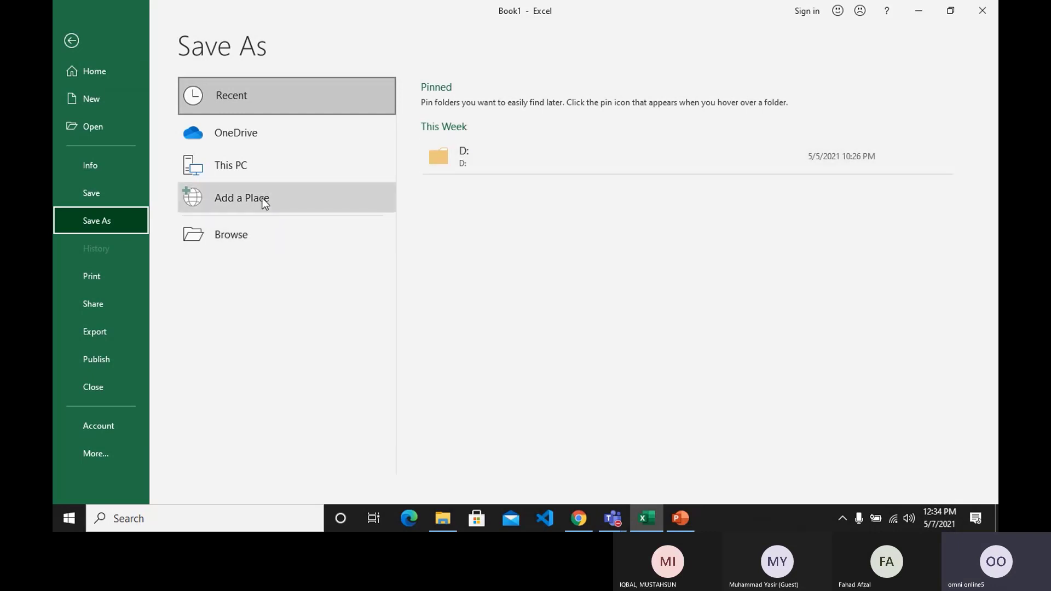
left_click(261, 166)
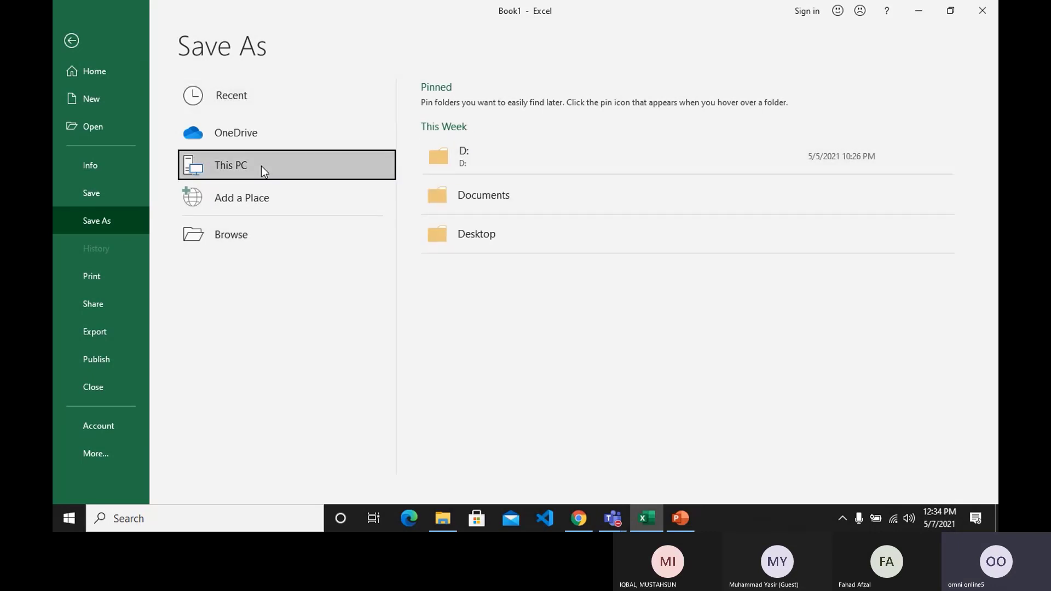
left_click(461, 188)
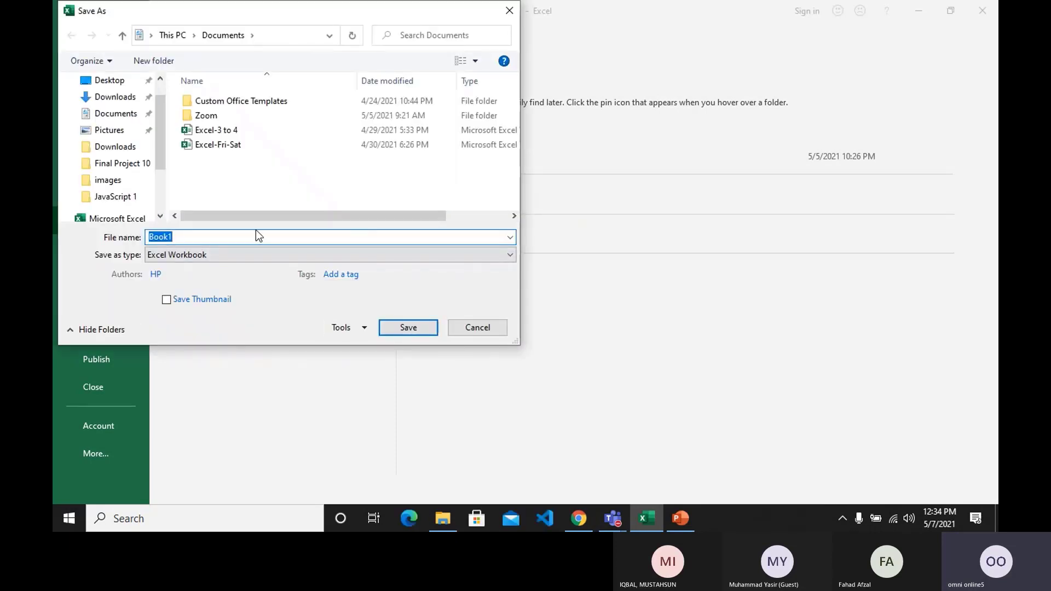
type("Excel")
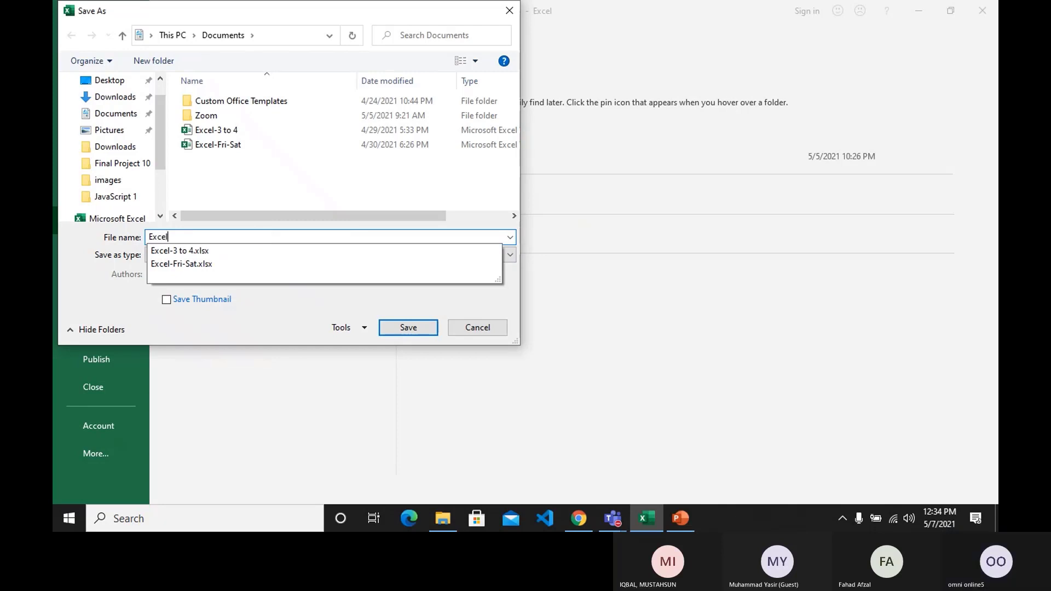
type("-12")
key("Return")
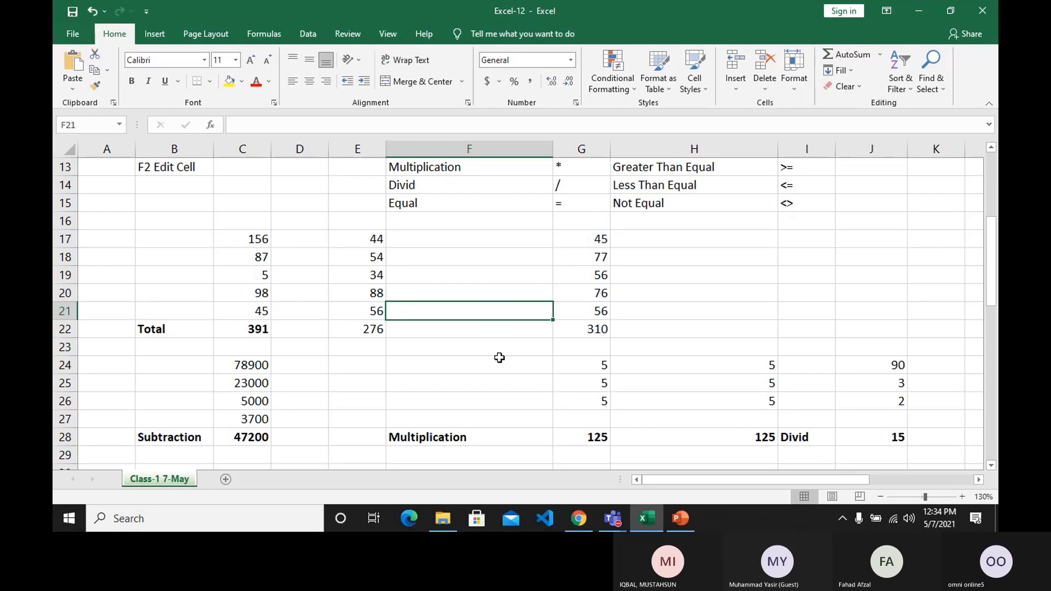
Italicize the Arthmatic Operator heading in F9, and switch its underline on and off.
scroll(499, 358, "up", 4)
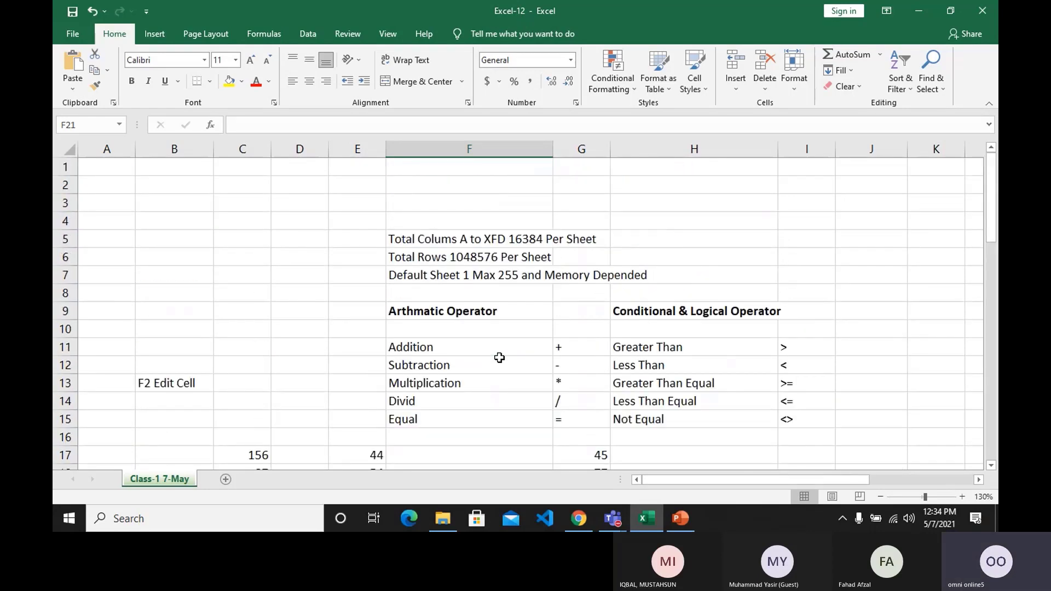
left_click(441, 305)
left_click(149, 80)
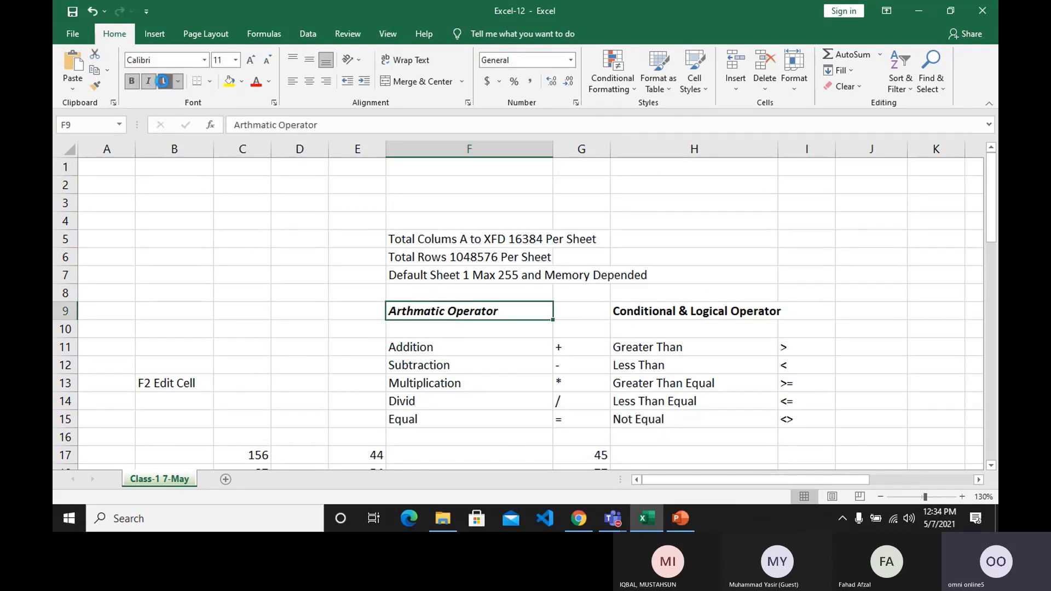
left_click(163, 81)
left_click(161, 82)
Enter the long filler text dfsdfdsfsdfsdfsdfdfdsfdsfsd in cell B4.
left_click(187, 223)
type("dfsd")
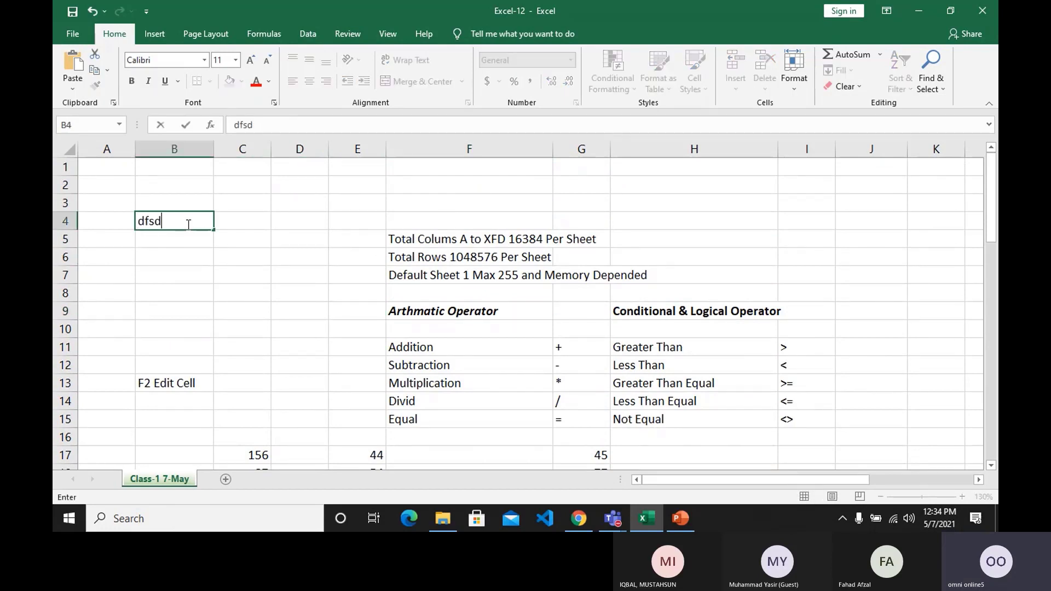
type("fdsfsdfsdfsdfdfdsfdsfsd")
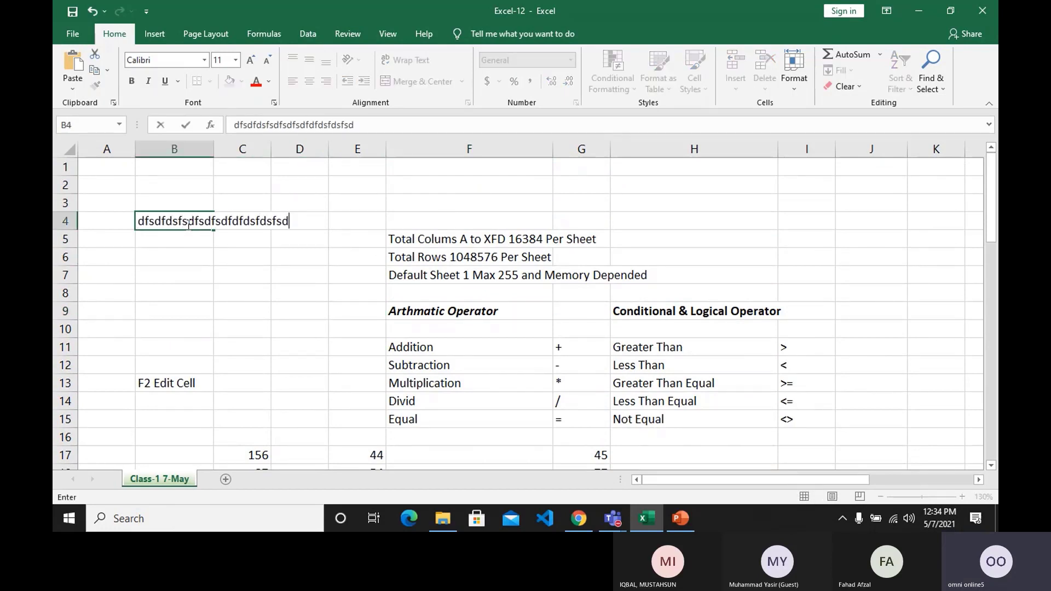
key("Return")
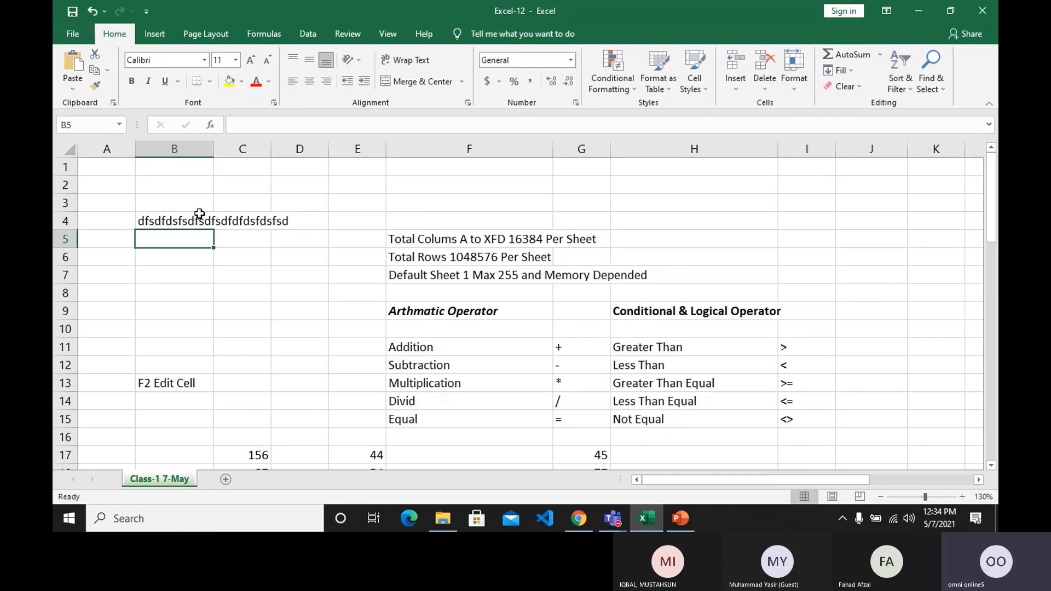
Widen column B to fit the text in B4, narrow it so the text overflows, and clear B4.
left_click_drag(213, 149, 307, 157)
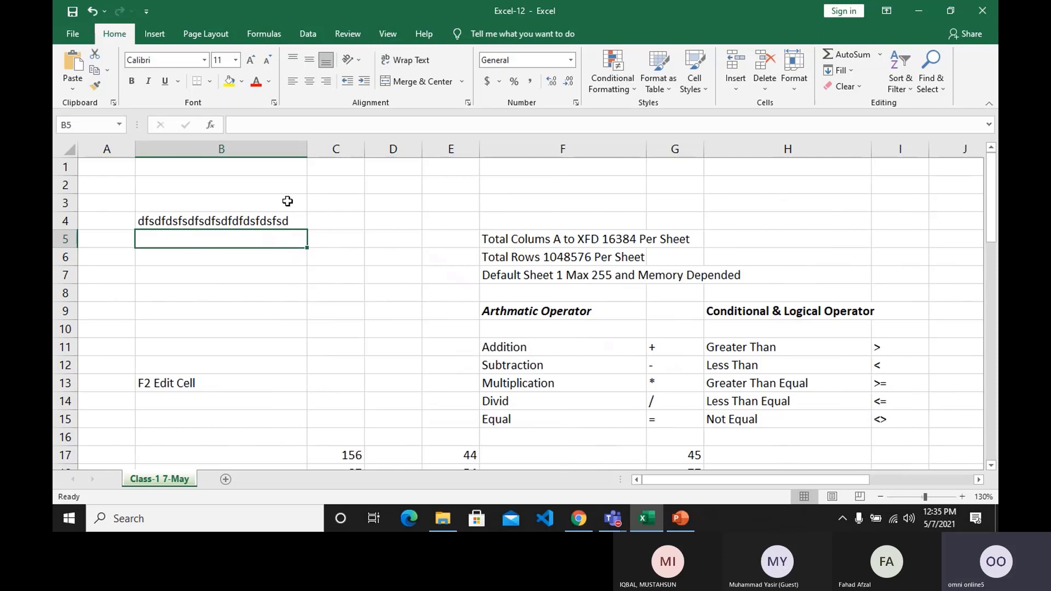
left_click_drag(310, 154, 238, 153)
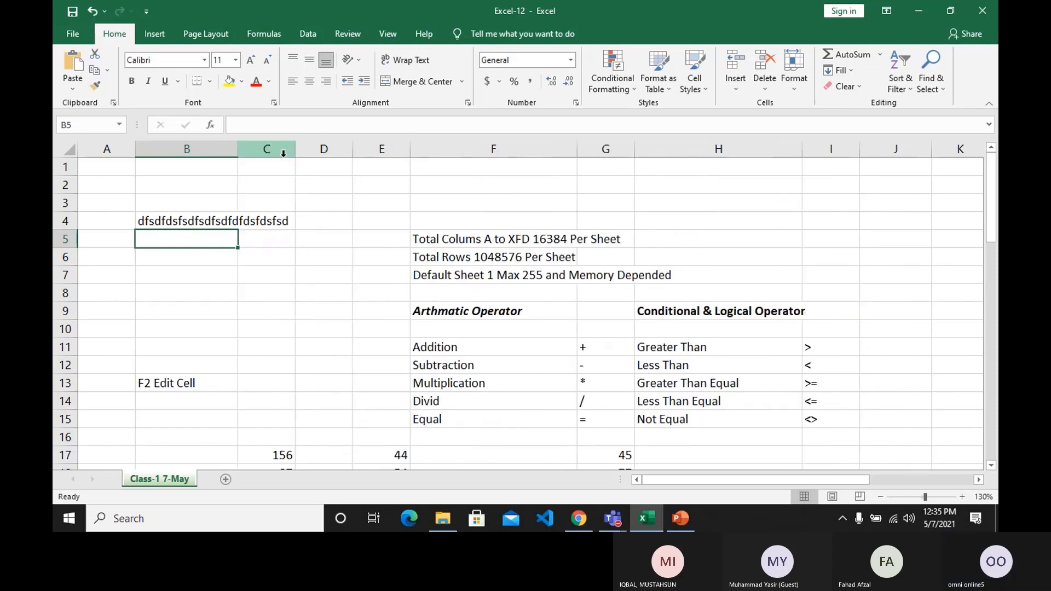
left_click(222, 220)
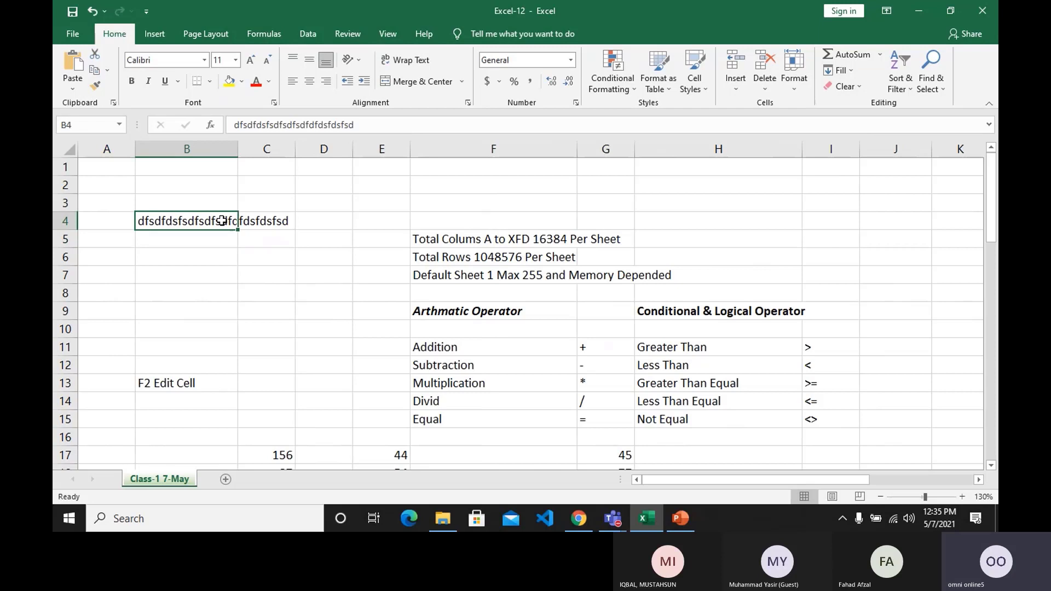
key("Delete")
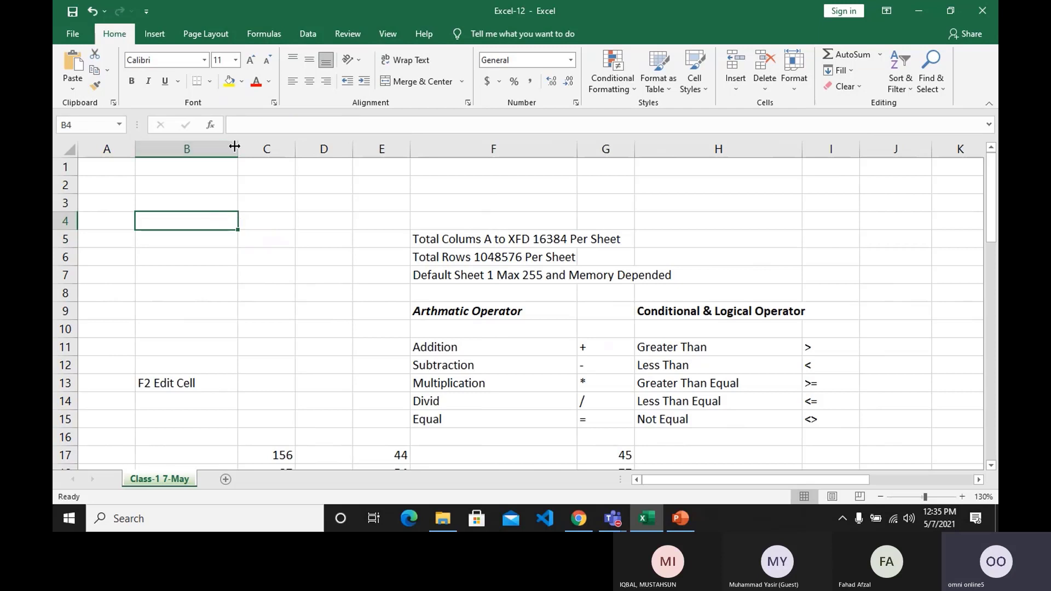
Merge and center the range B3:D7 and enter Microsoft Excel in the merged cell.
left_click_drag(236, 146, 231, 146)
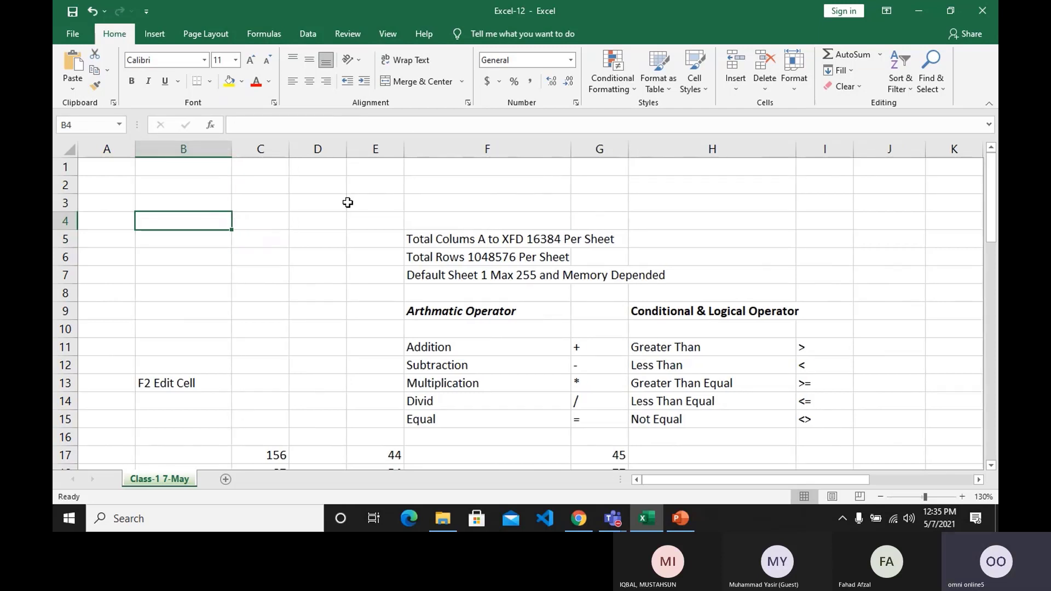
left_click_drag(166, 203, 302, 274)
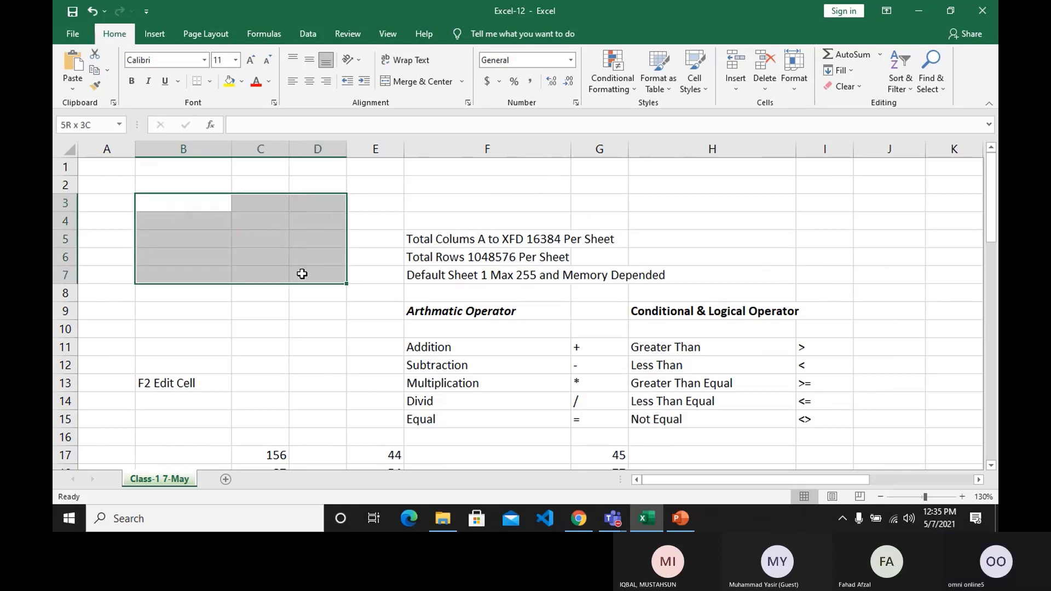
left_click(392, 82)
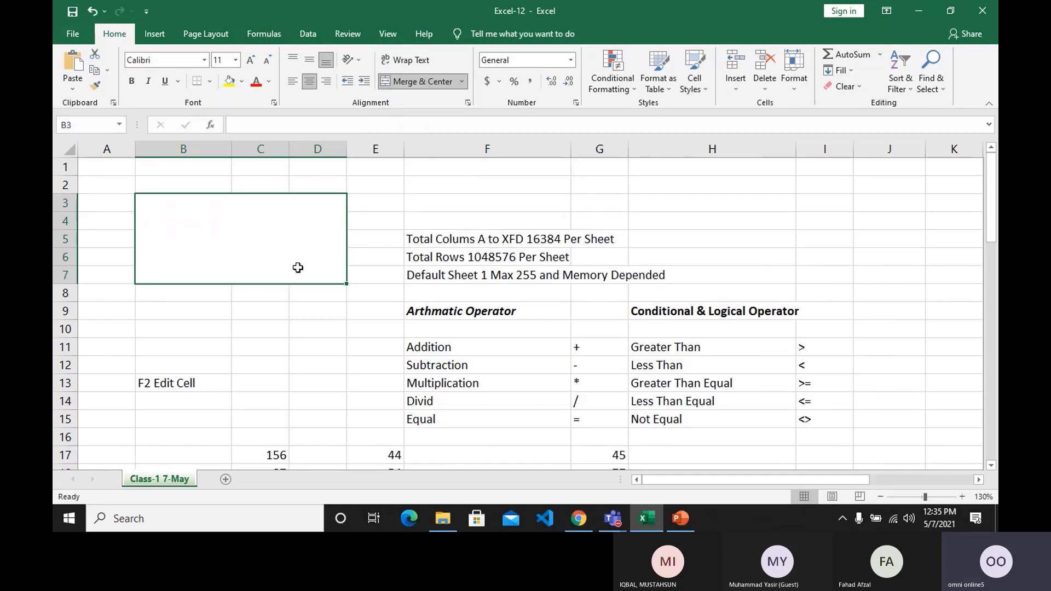
type("Microsoft ")
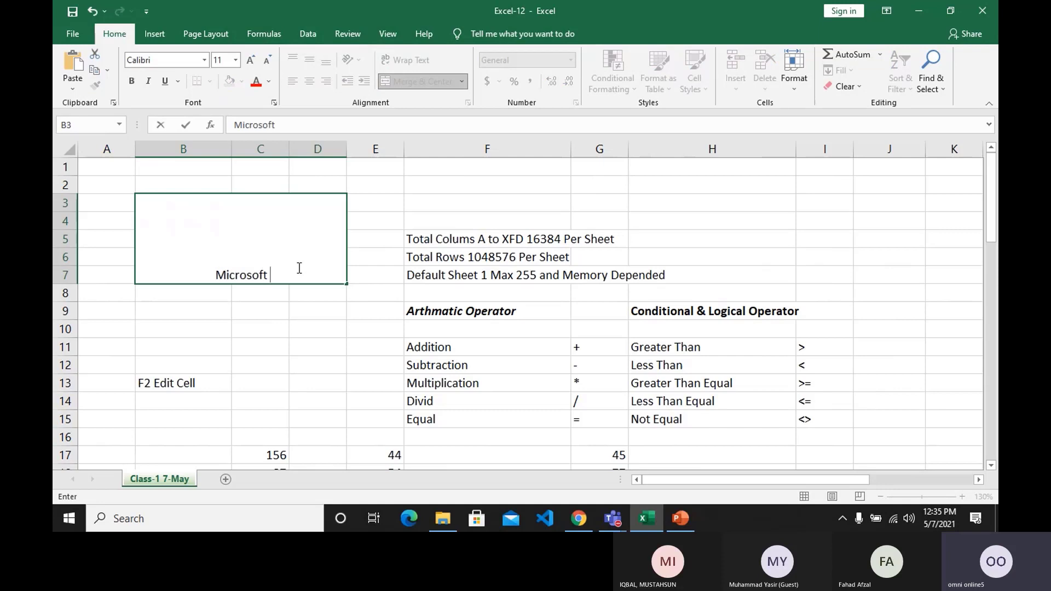
type("Excel")
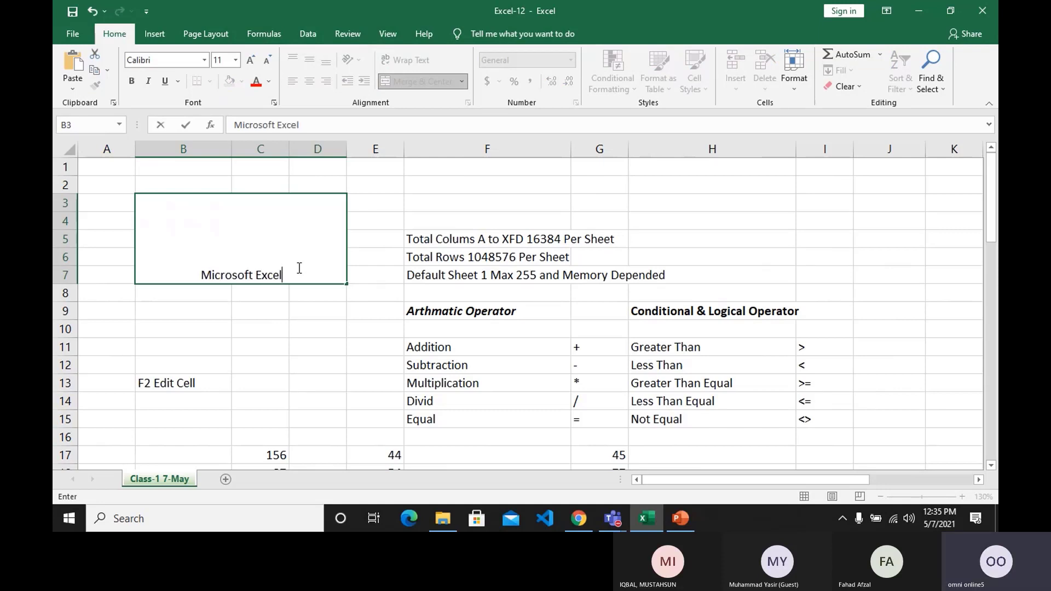
key("Return")
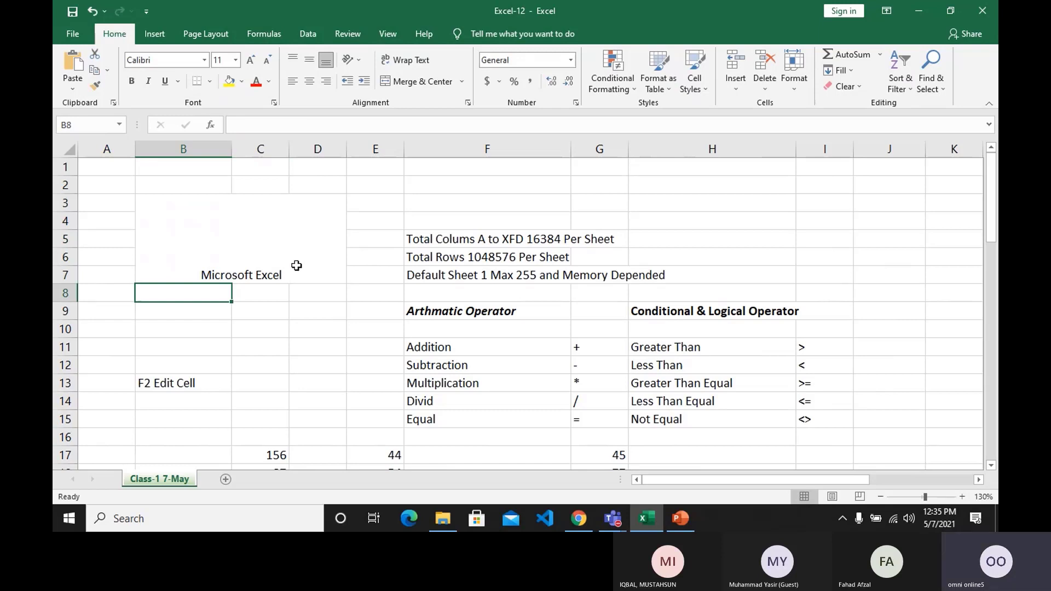
Middle-align the Microsoft Excel title vertically in its merged cell and increase its font size to 20.
left_click(297, 265)
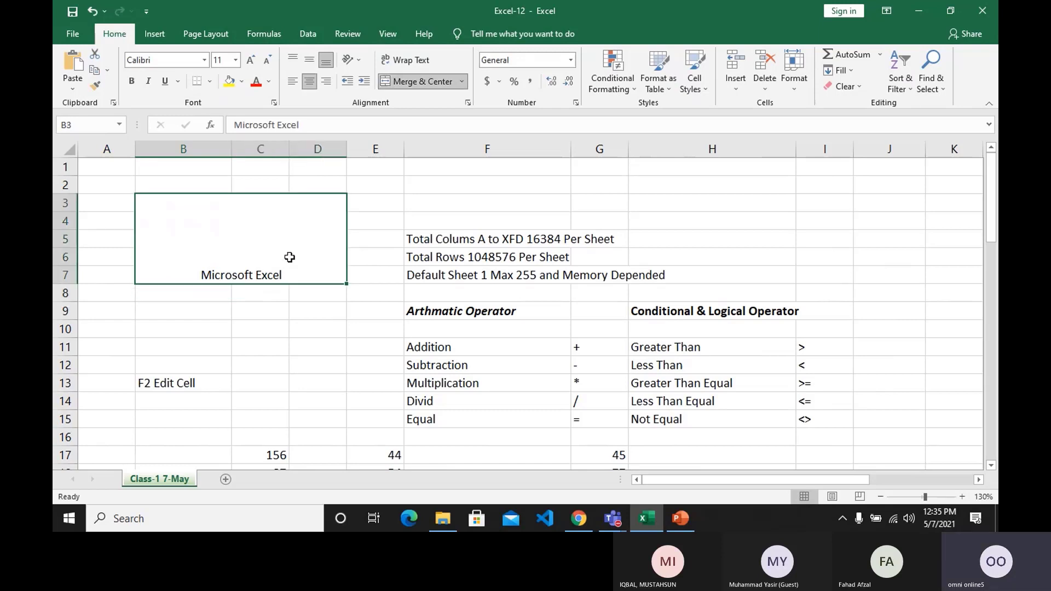
left_click(310, 83)
left_click(310, 82)
left_click(307, 60)
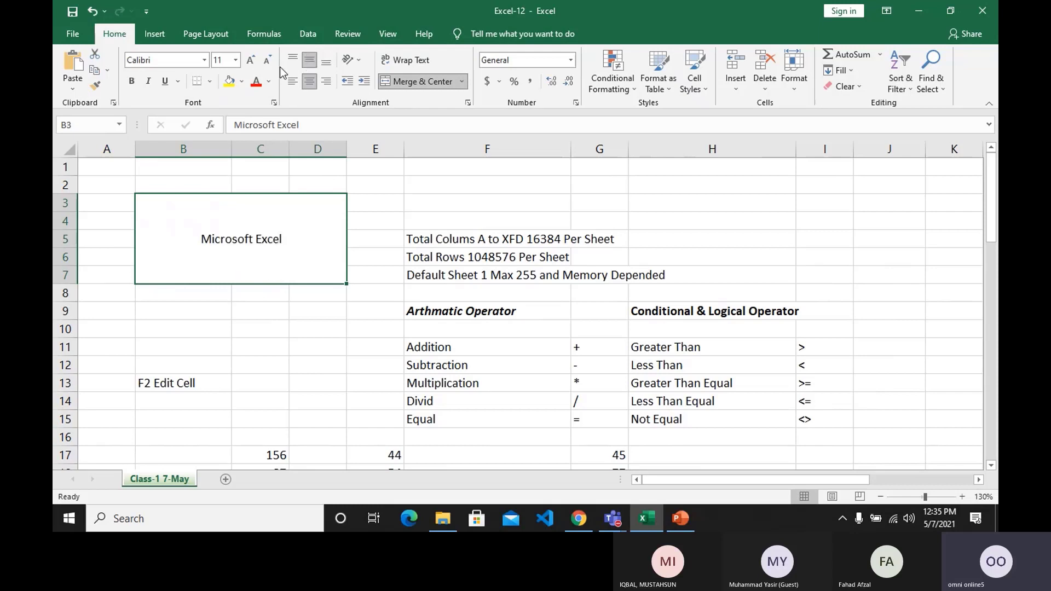
left_click(252, 60)
left_click(251, 60)
left_click(251, 60)
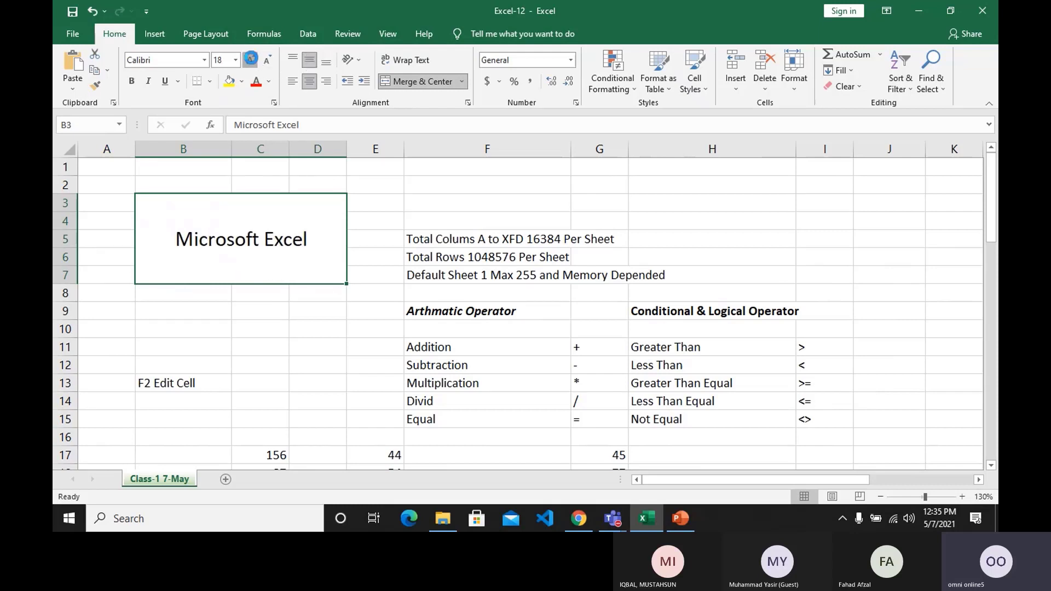
left_click(252, 60)
left_click(251, 61)
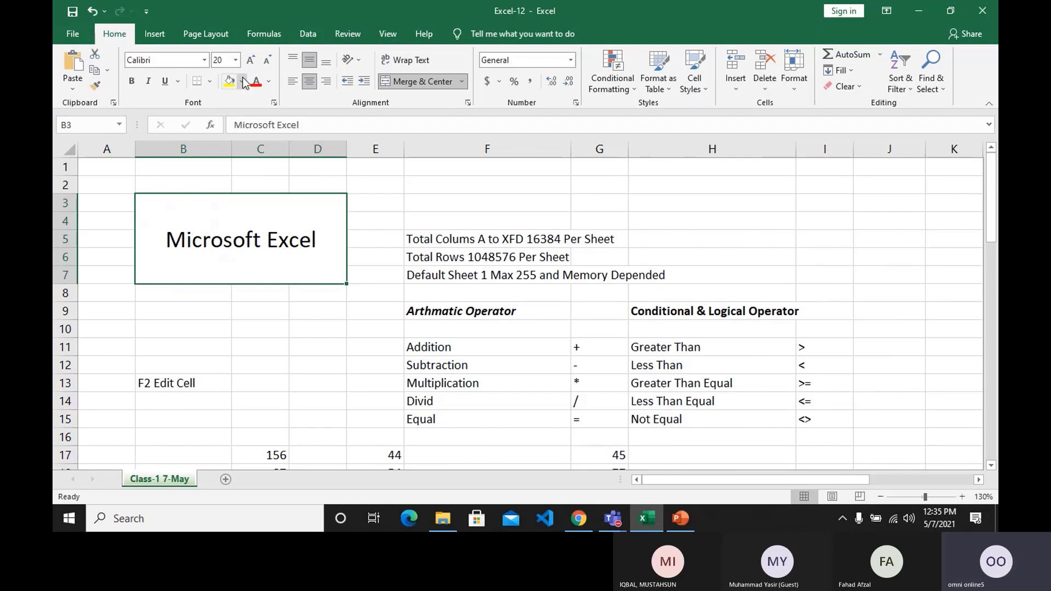
Give the merged Microsoft Excel title cell a dark blue fill and white text.
left_click(242, 82)
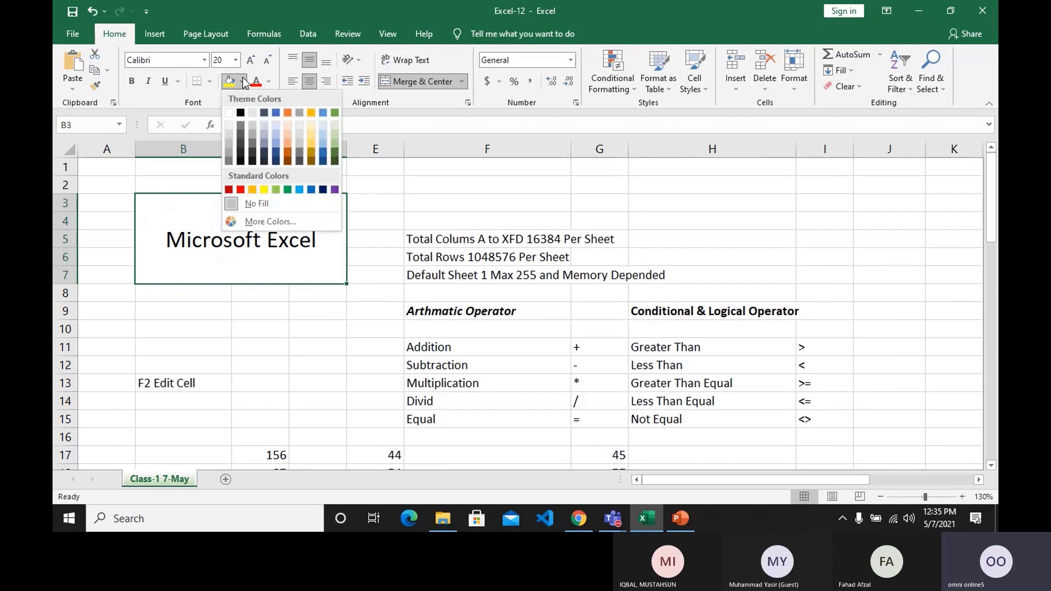
left_click(277, 155)
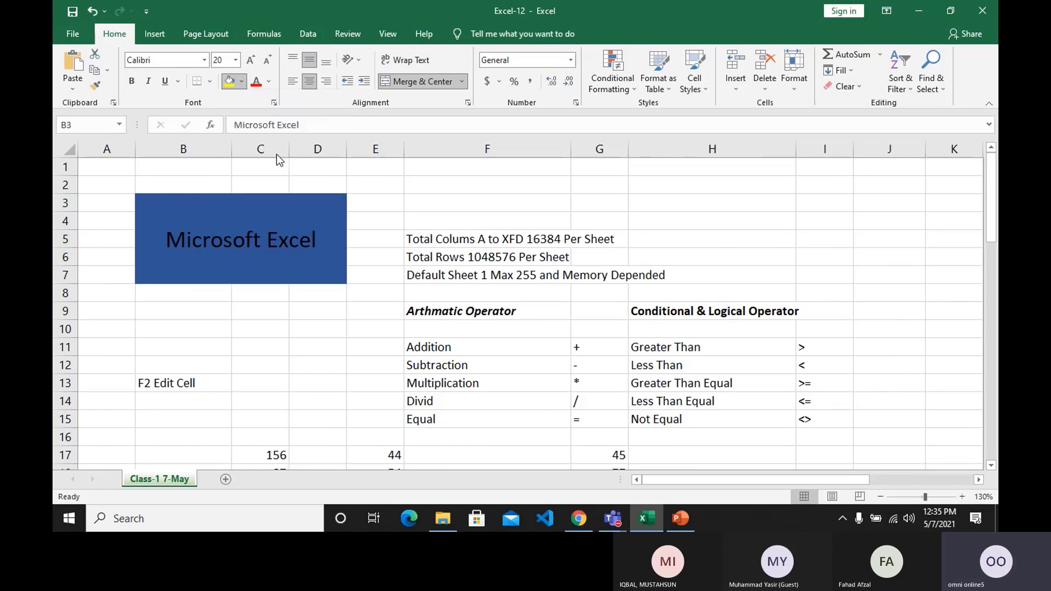
left_click(269, 83)
left_click(259, 130)
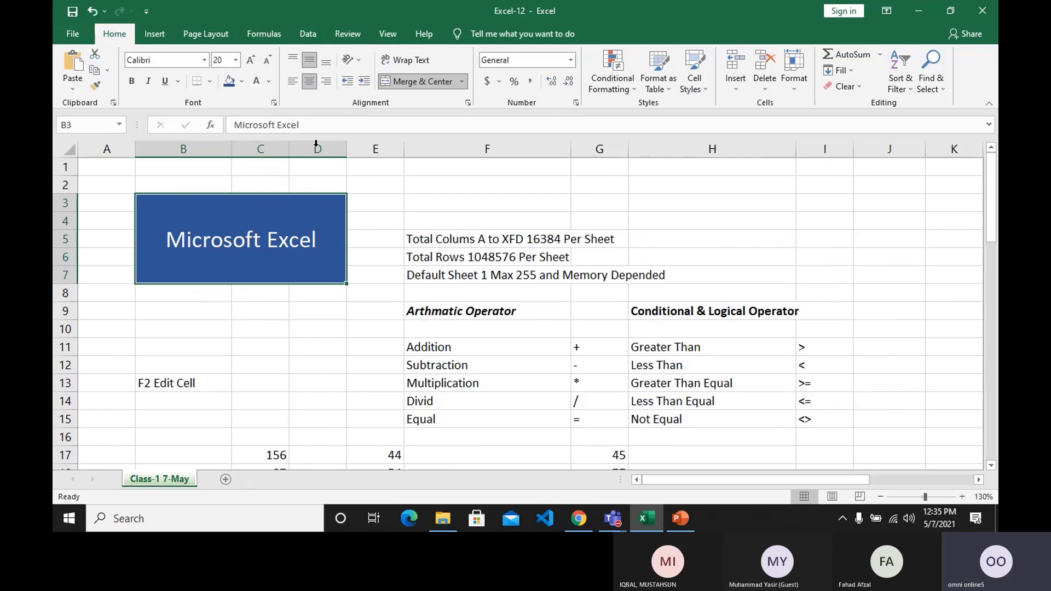
Try the Angle Clockwise, Vertical Text, Rotate Text Up and Rotate Text Down orientations on the Microsoft Excel title.
left_click(346, 62)
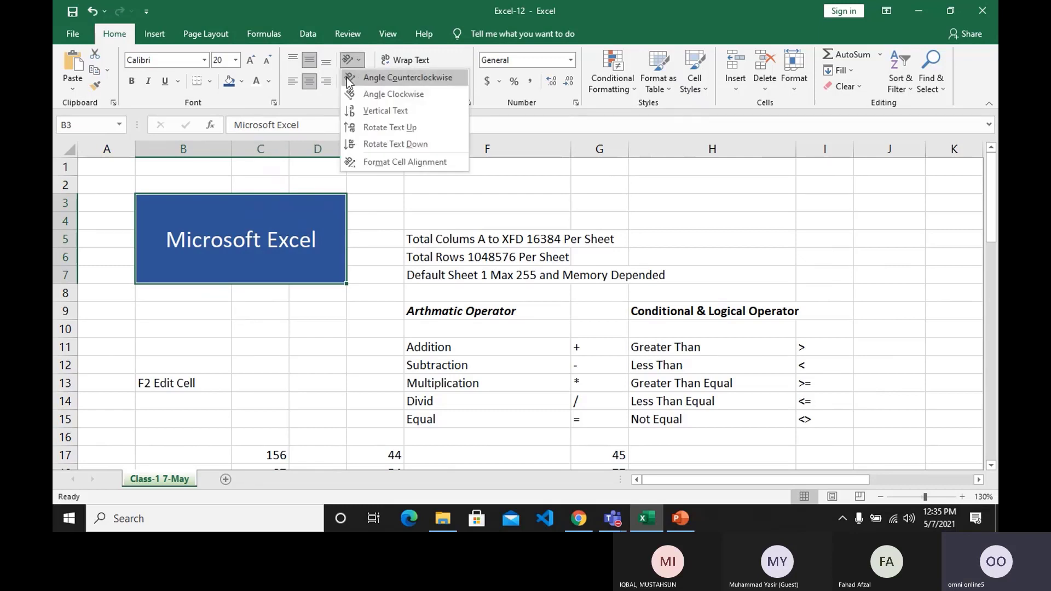
left_click(350, 95)
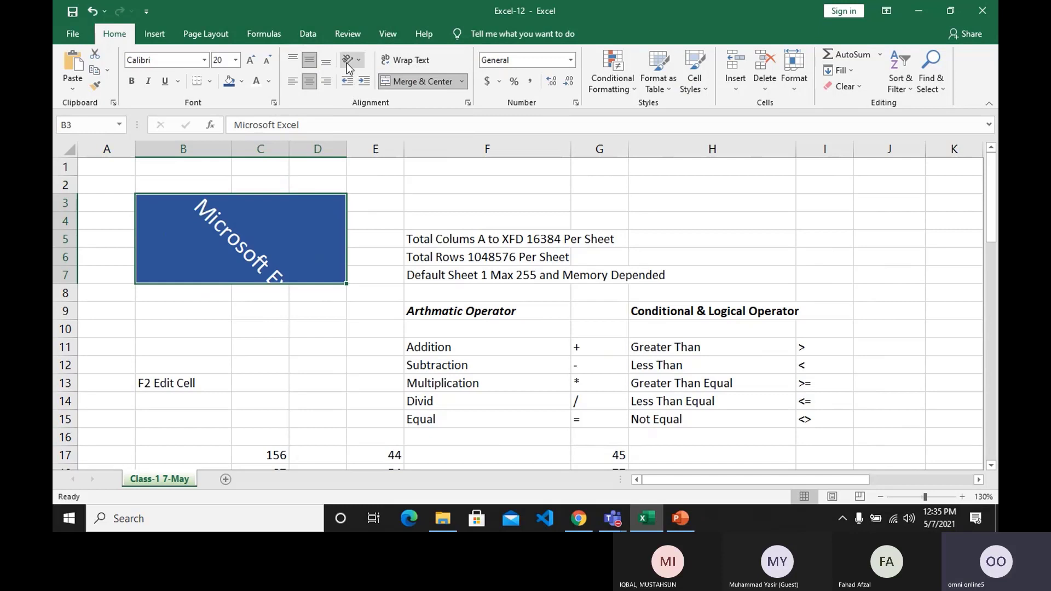
left_click(347, 64)
left_click(360, 104)
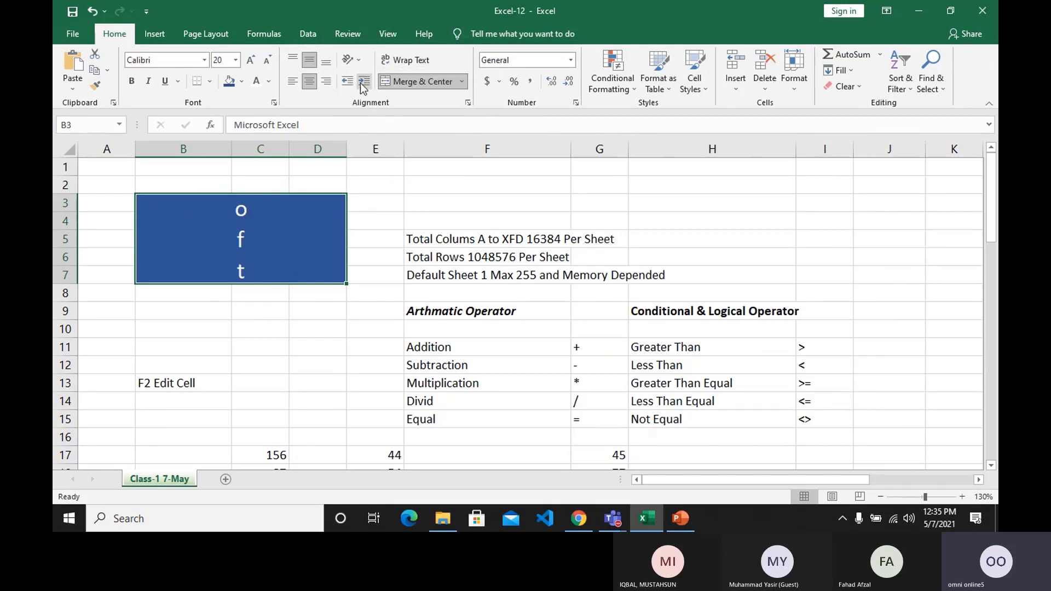
left_click(351, 60)
left_click(360, 128)
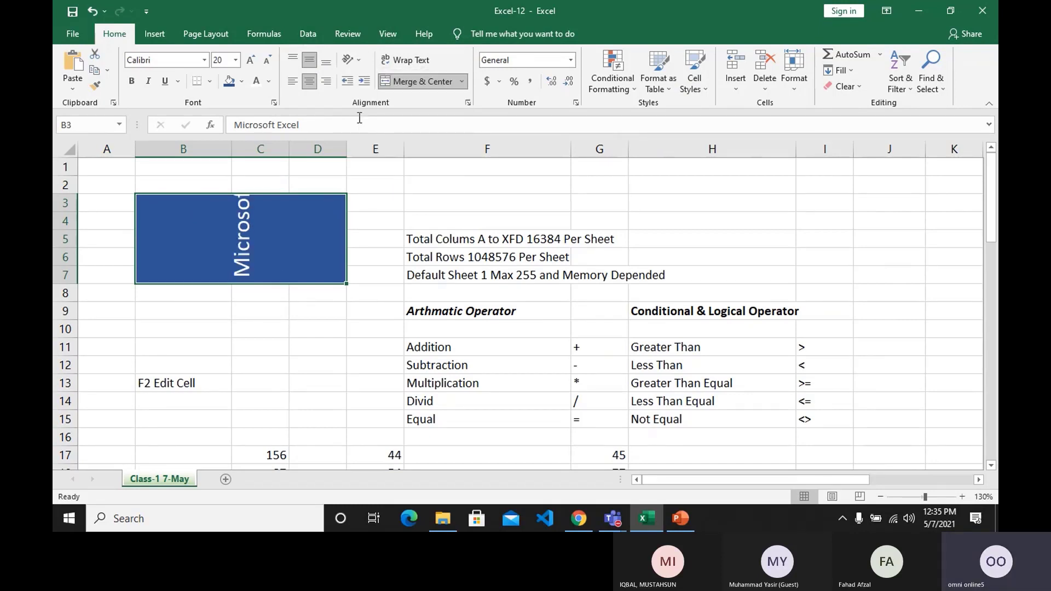
left_click(350, 59)
left_click(359, 140)
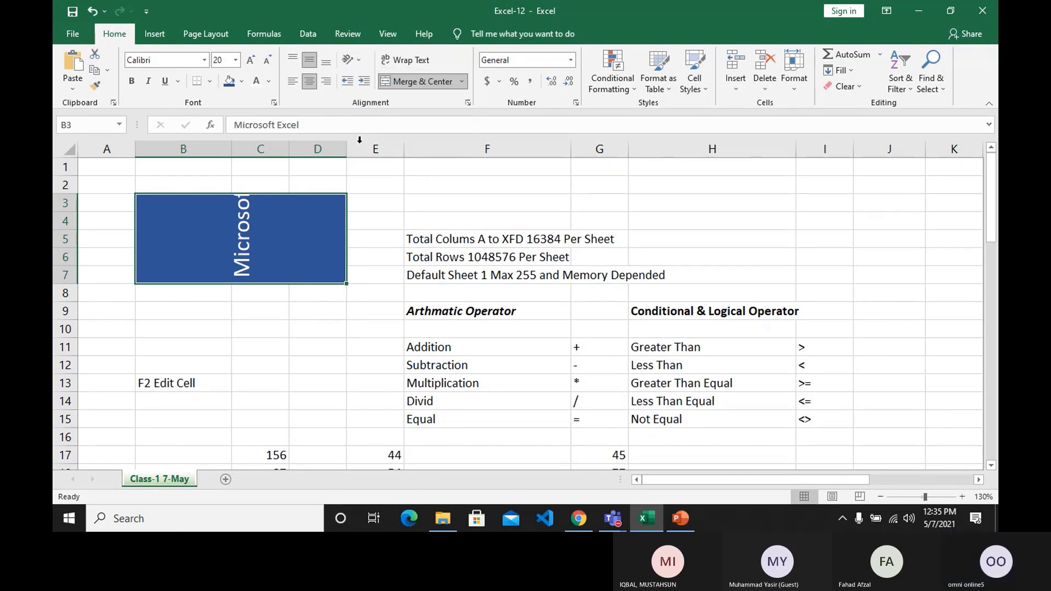
Undo all the text orientation changes on the Microsoft Excel title.
left_click(358, 63)
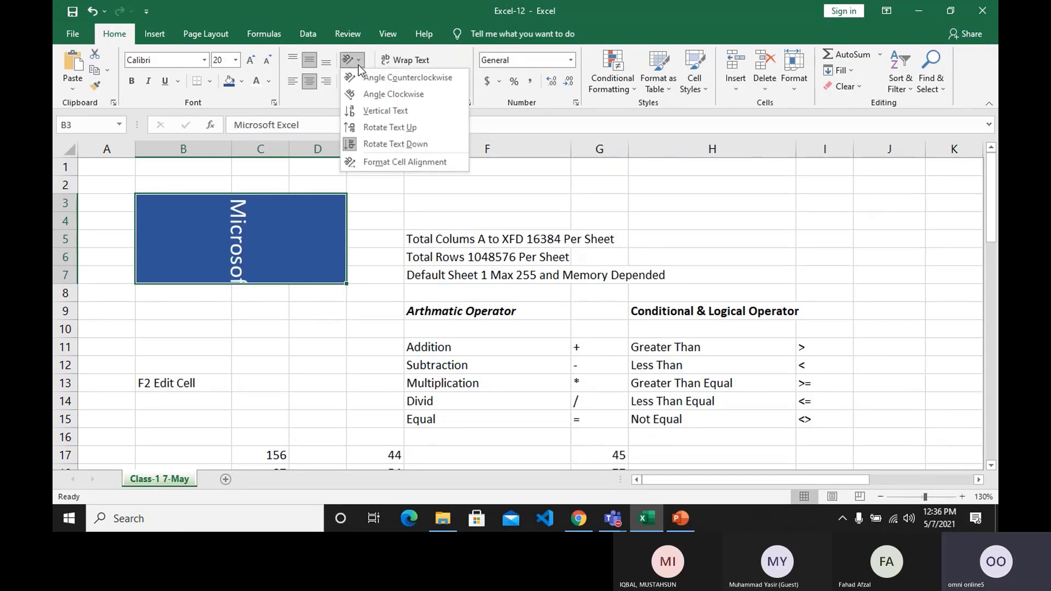
left_click(335, 219)
key("ctrl+z")
key("ctrl+z")
key("ctrl+z")
key("ctrl+z")
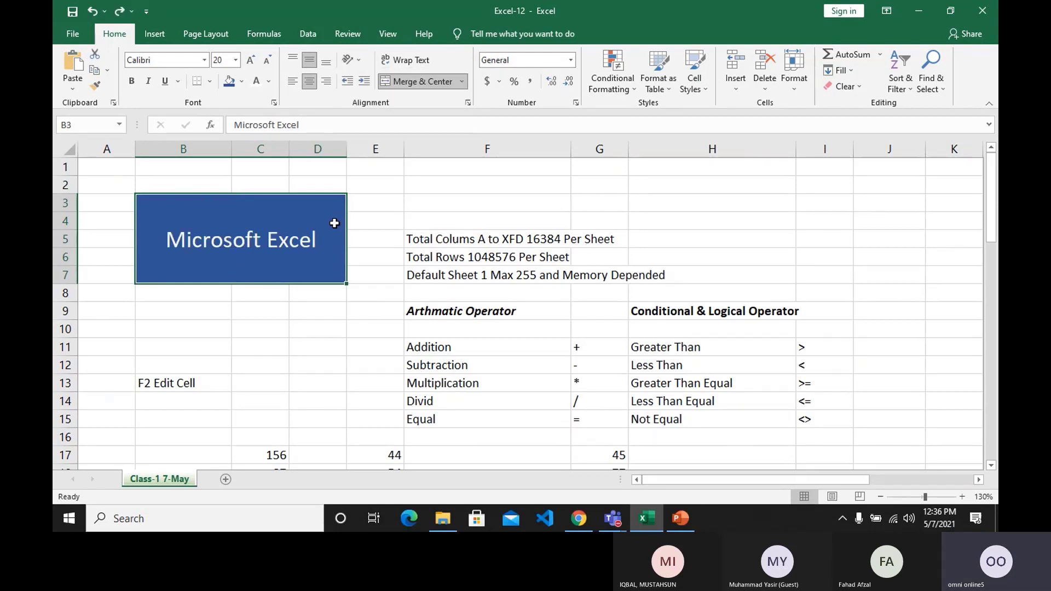
Turn on text wrapping for the merged Microsoft Excel title cell.
left_click(428, 65)
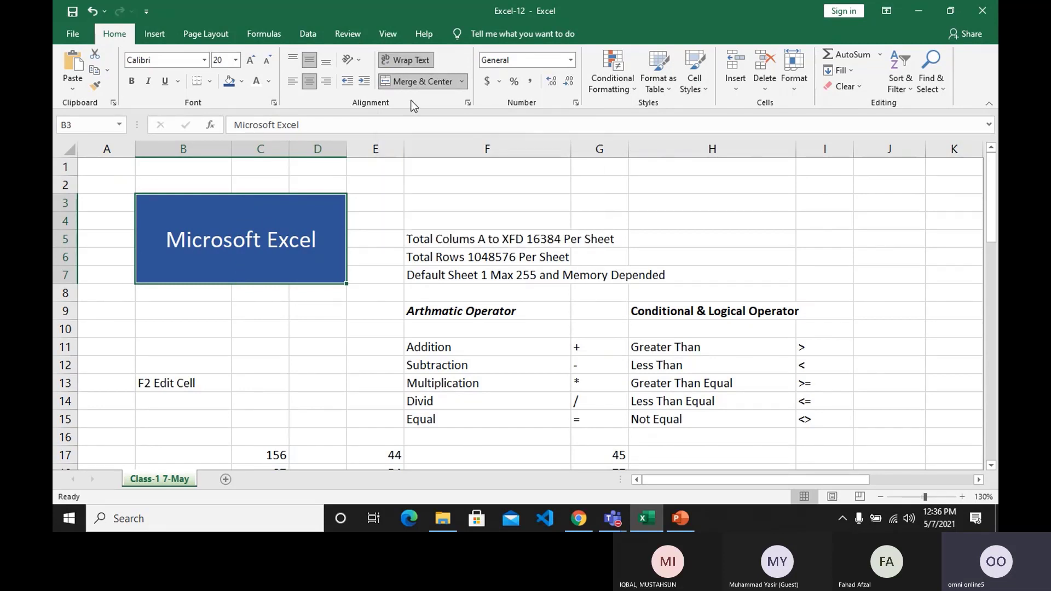
left_click(389, 152)
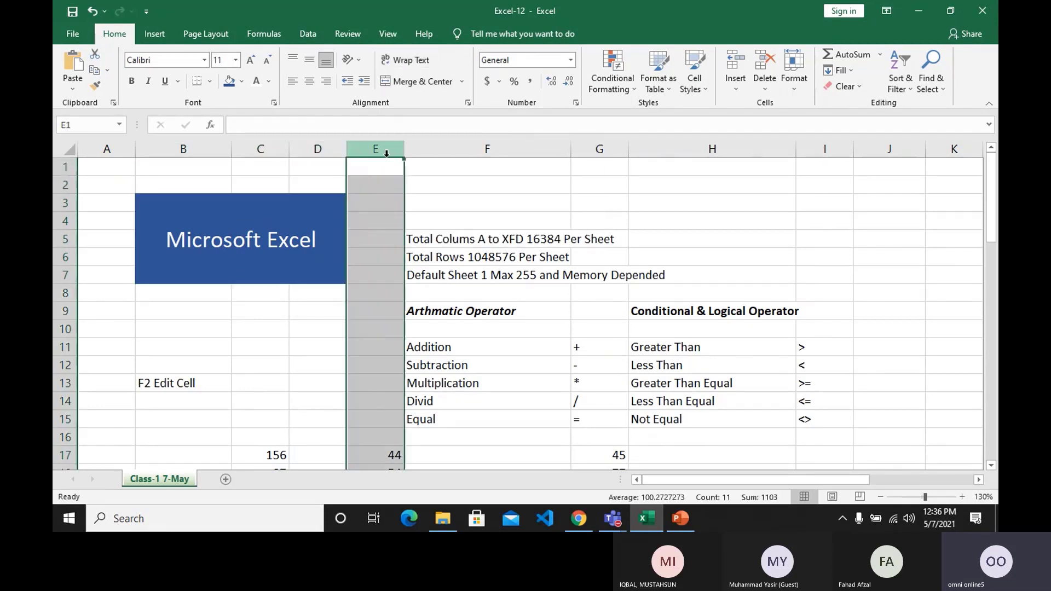
left_click(362, 234)
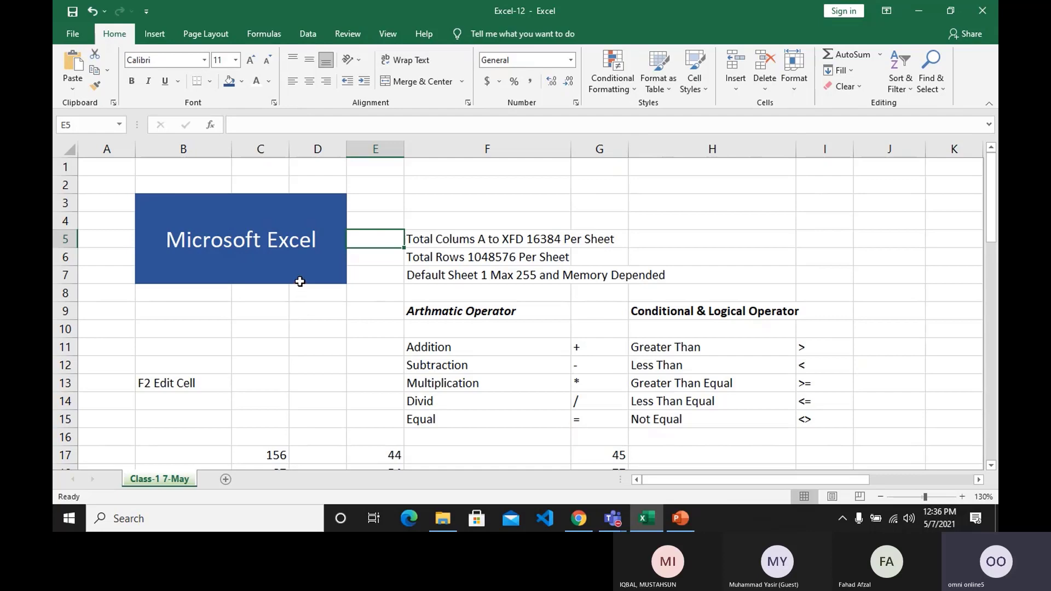
Apply the Good cell style to the Arthmatic Operator heading in F9 and Neutral to the Conditional & Logical Operator heading in H9.
scroll(300, 281, "down", 1)
left_click(530, 257)
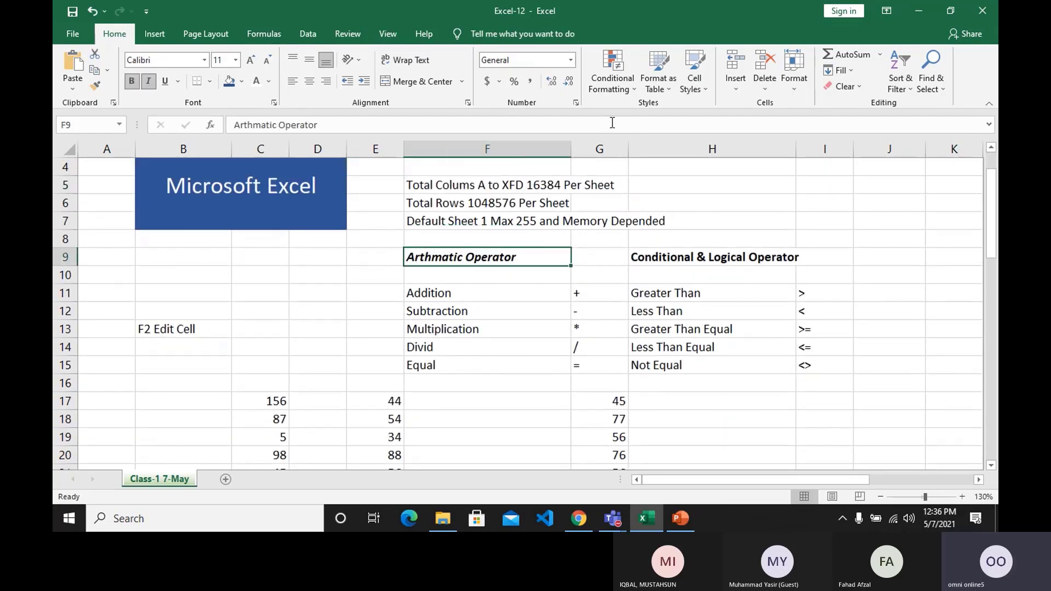
left_click(694, 79)
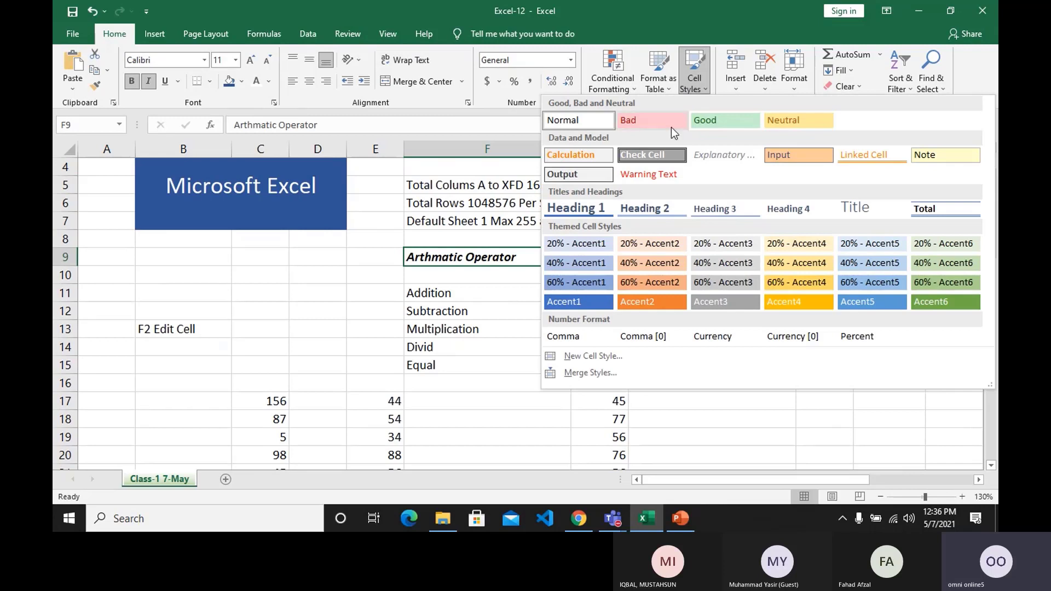
left_click(702, 124)
left_click(675, 257)
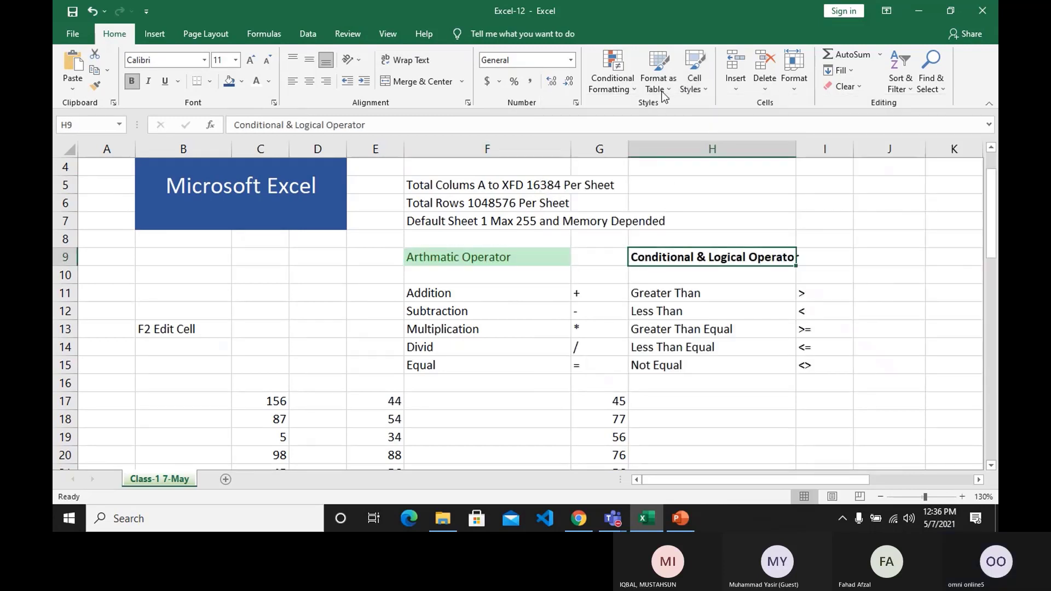
left_click(682, 90)
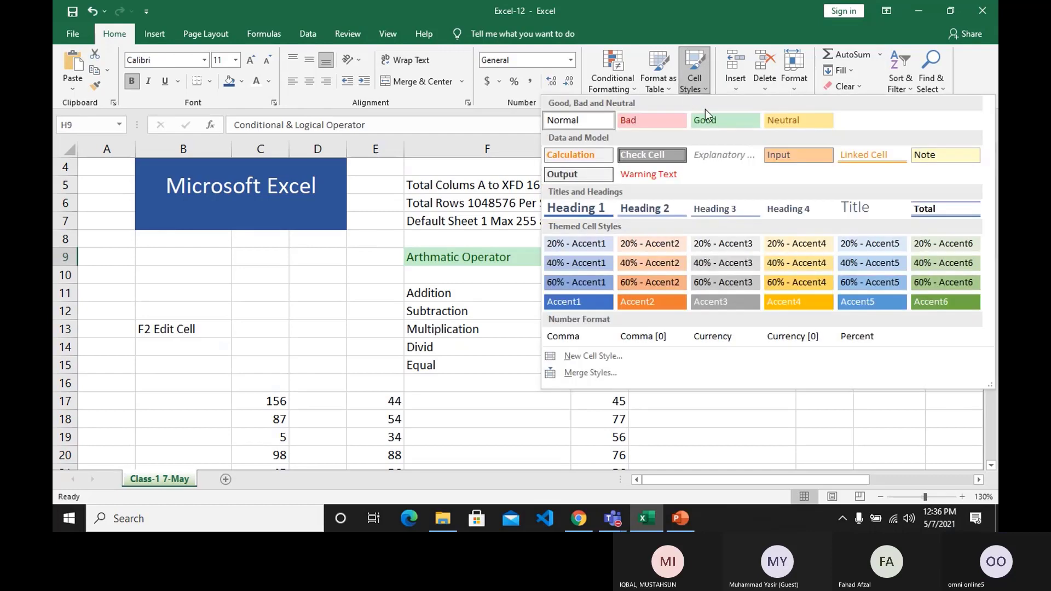
left_click(787, 119)
left_click(788, 311)
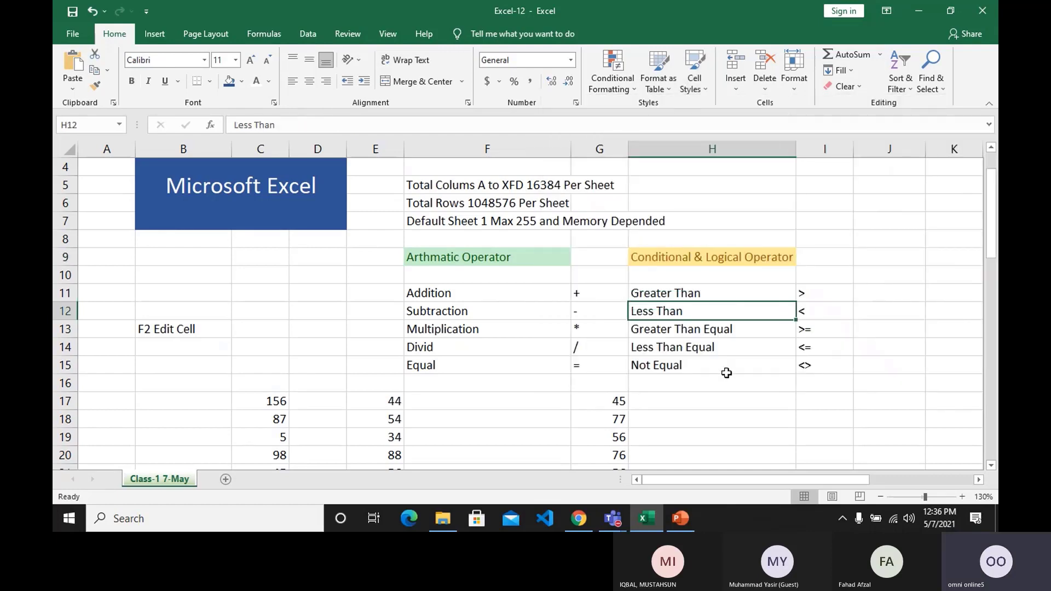
Apply the Input cell style to the Total row cells C22:H22.
scroll(726, 373, "down", 3)
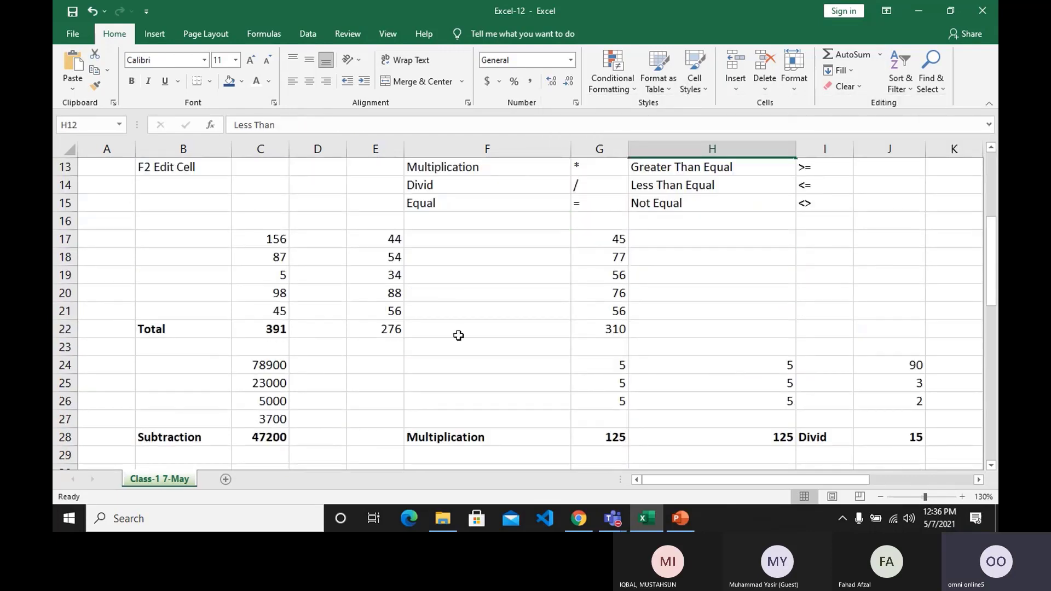
left_click_drag(261, 323, 631, 335)
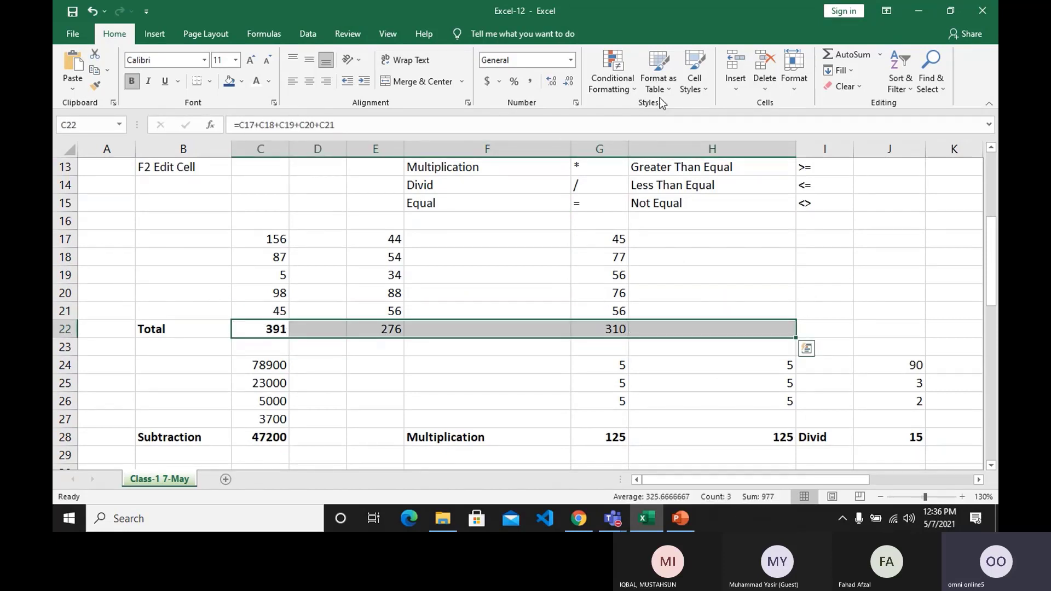
left_click(687, 92)
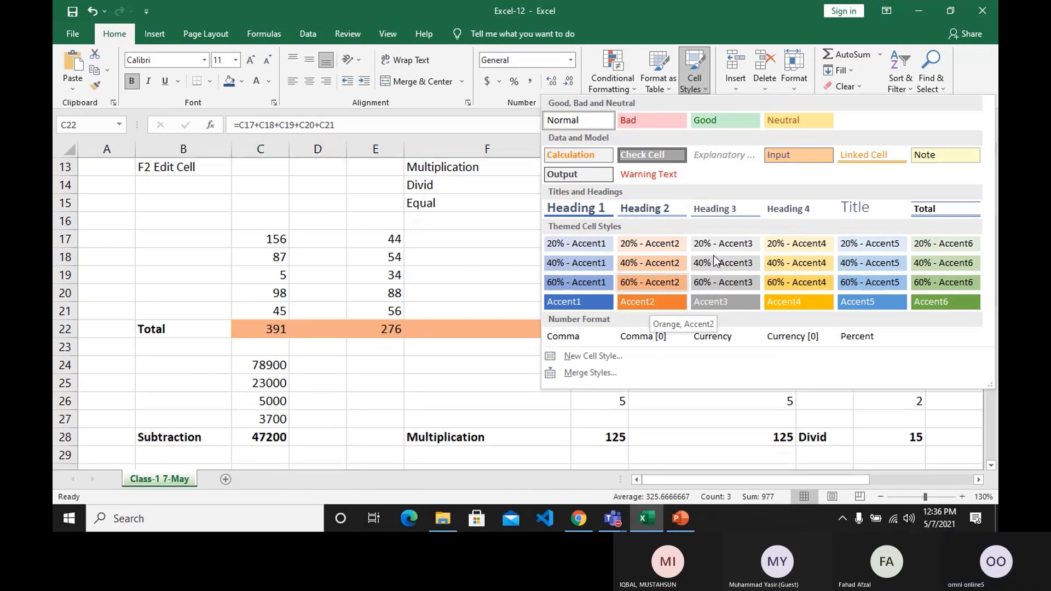
left_click(815, 156)
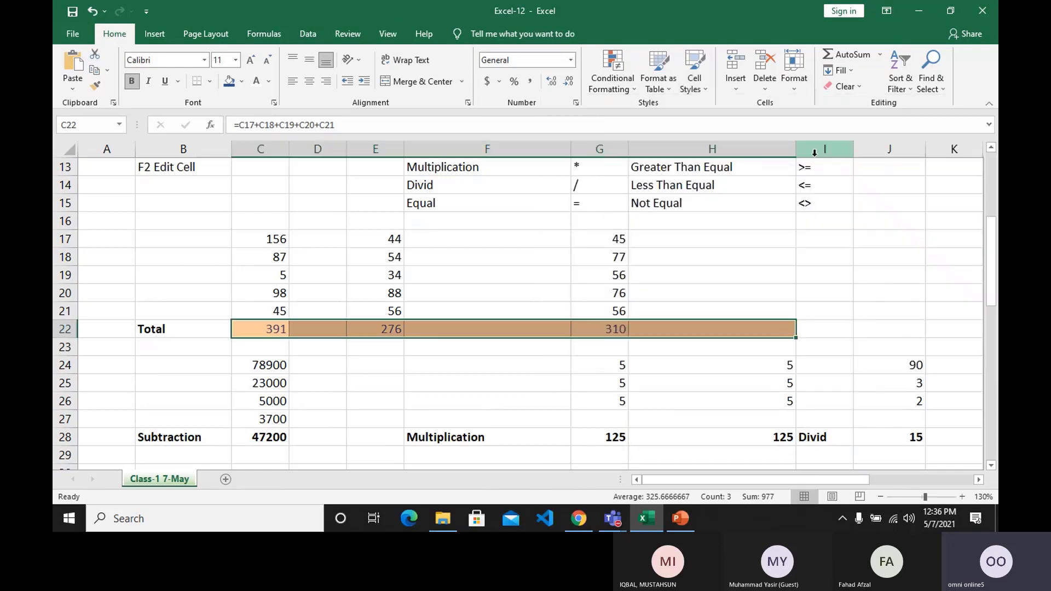
left_click(713, 301)
scroll(560, 370, "down", 1)
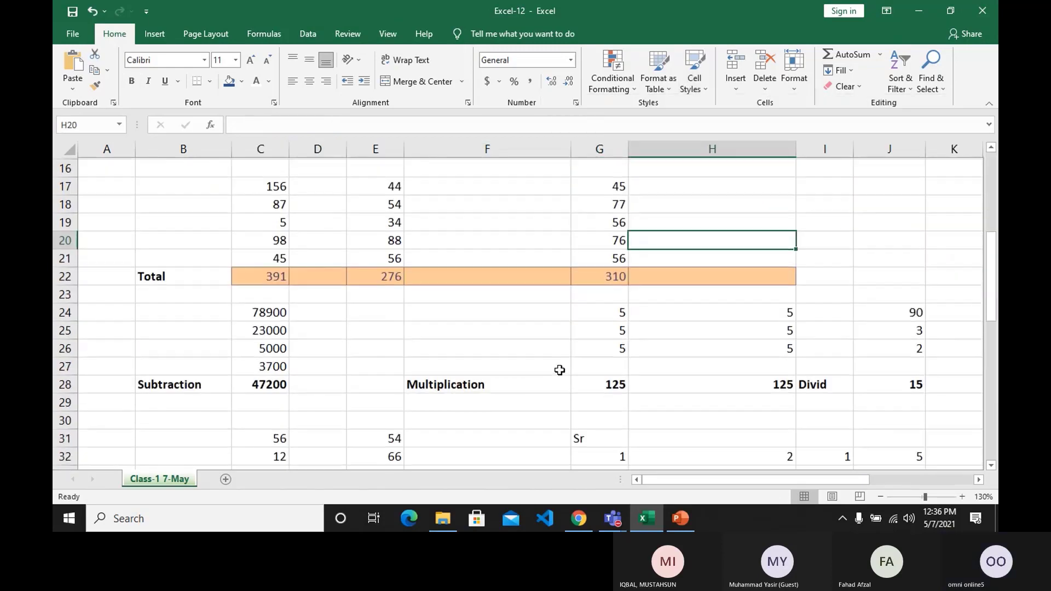
scroll(558, 369, "up", 2)
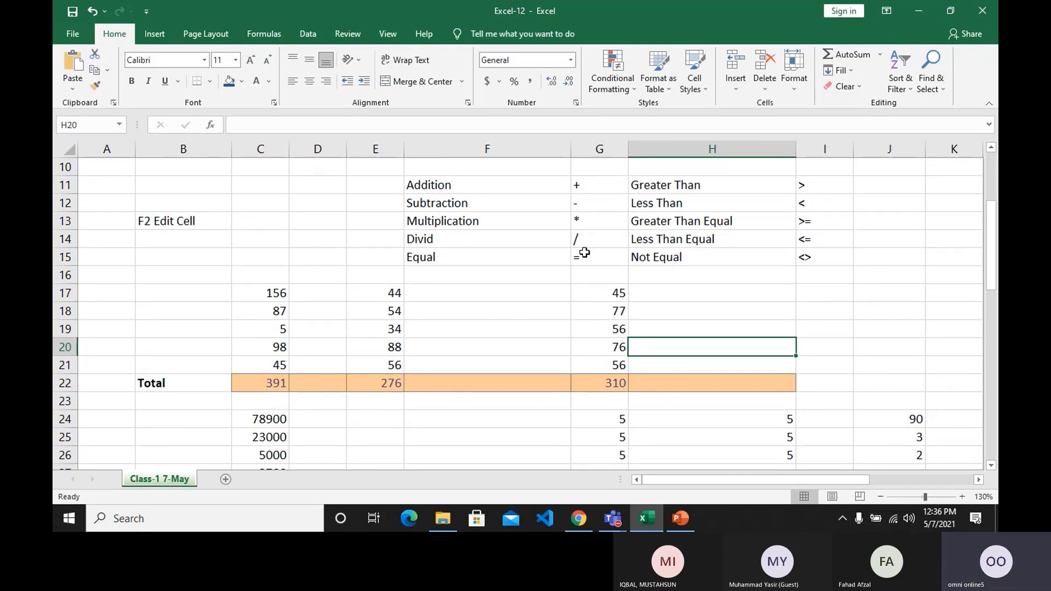
scroll(604, 353, "down", 3)
scroll(601, 355, "down", 4)
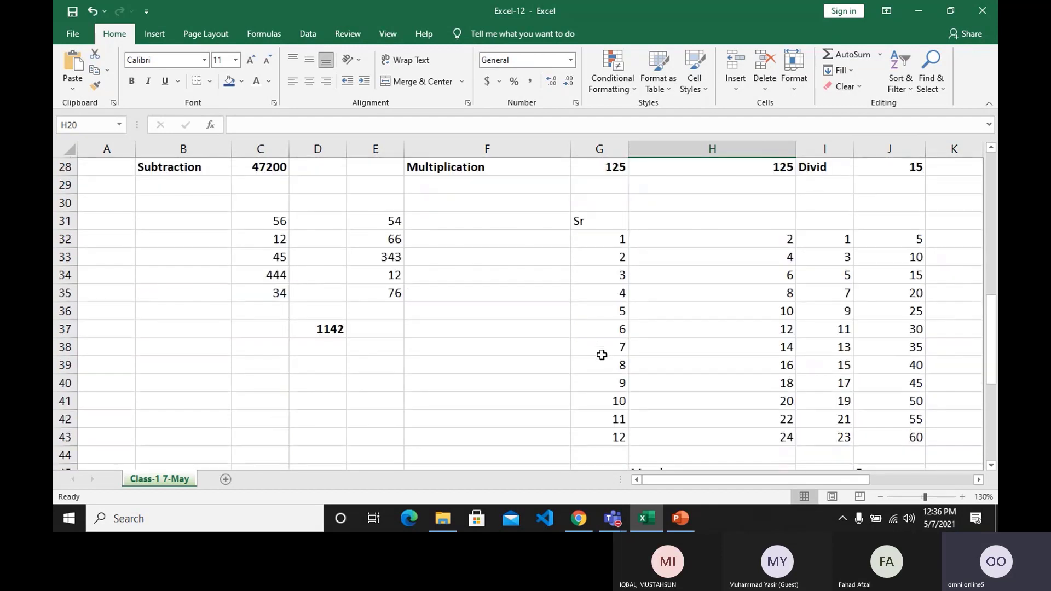
Copy the numbers in C31:C35 and paste them starting at cell B40.
left_click_drag(262, 223, 262, 285)
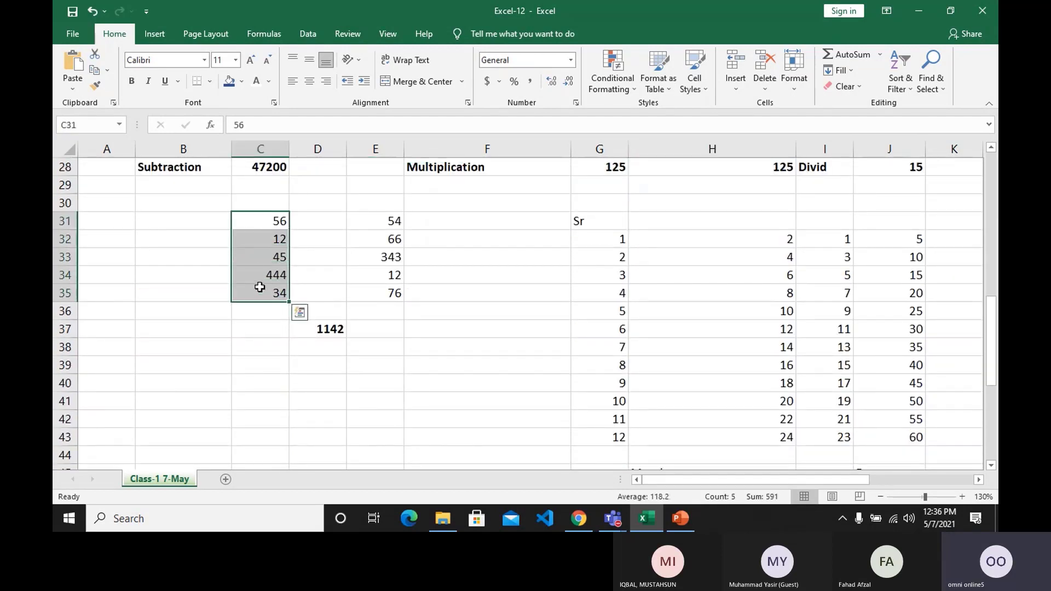
left_click(92, 78)
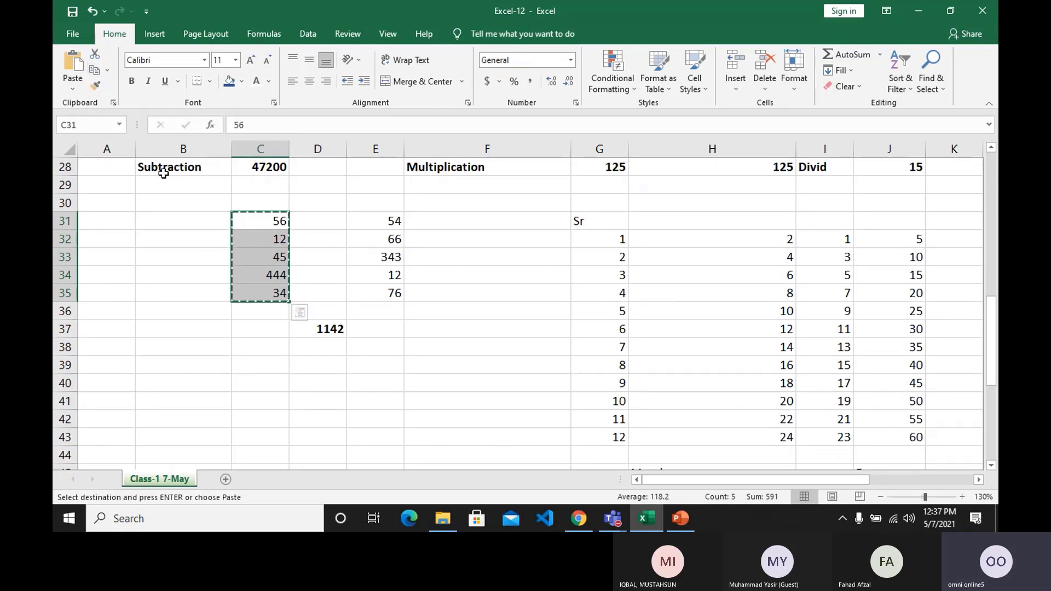
scroll(183, 253, "down", 1)
scroll(223, 248, "up", 1)
left_click(181, 385)
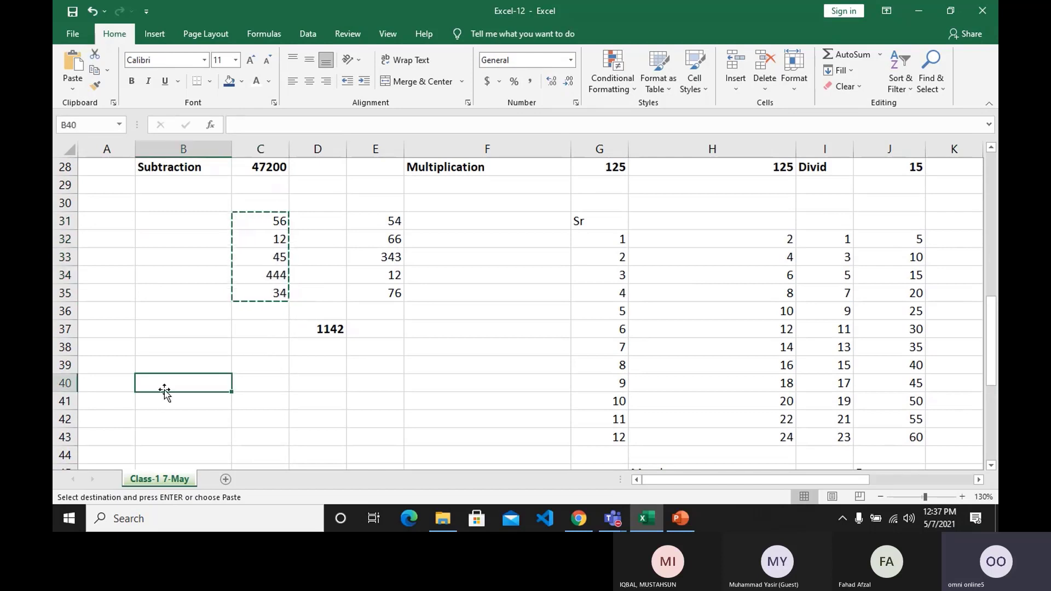
left_click(71, 70)
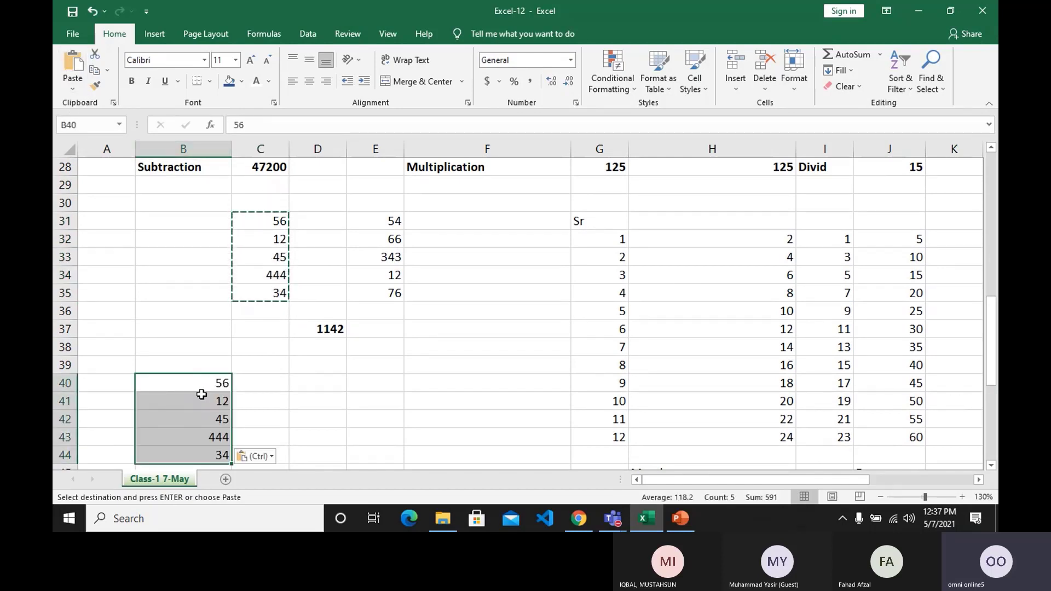
Paste the copied numbers again starting at cell F41 and end copy mode.
left_click(431, 397)
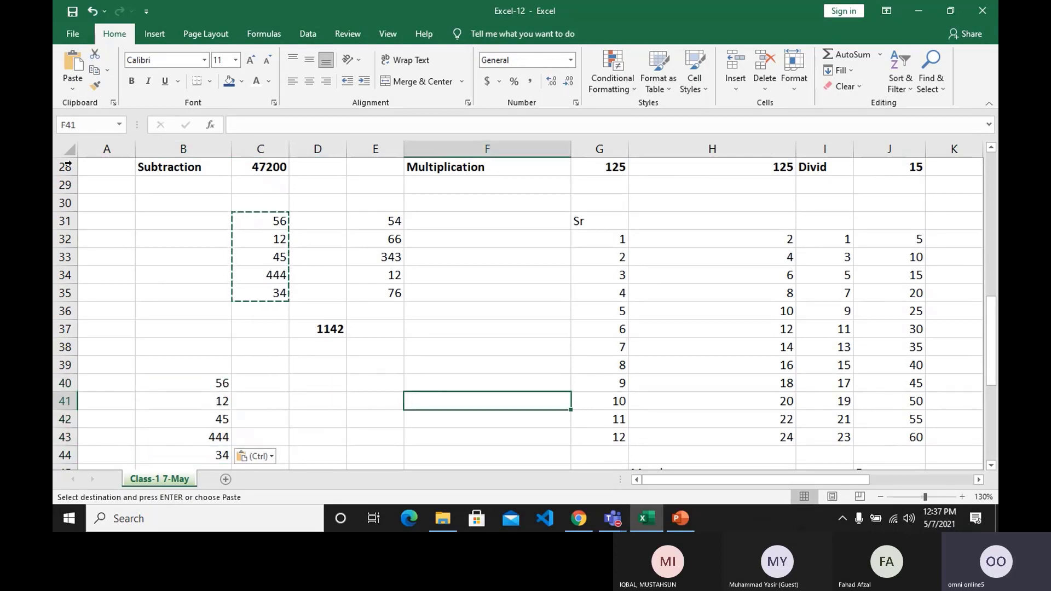
left_click(69, 66)
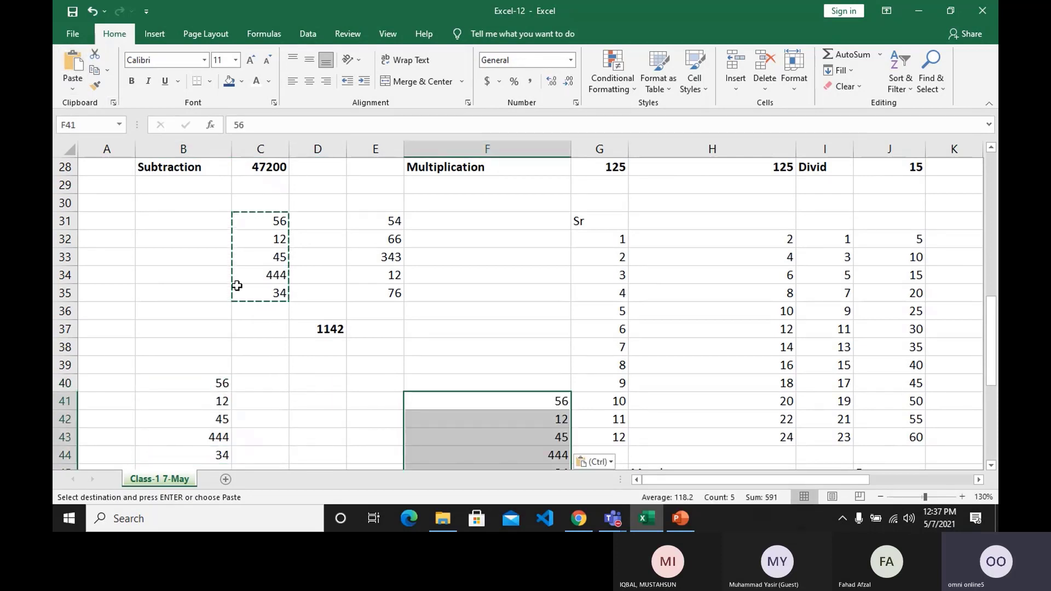
left_click(204, 317)
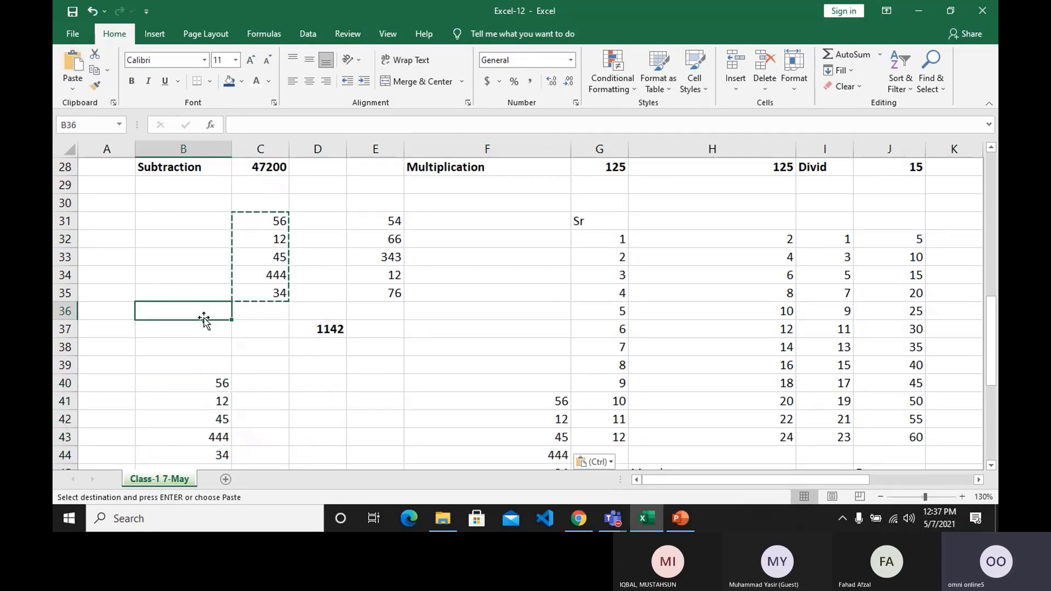
key("Escape")
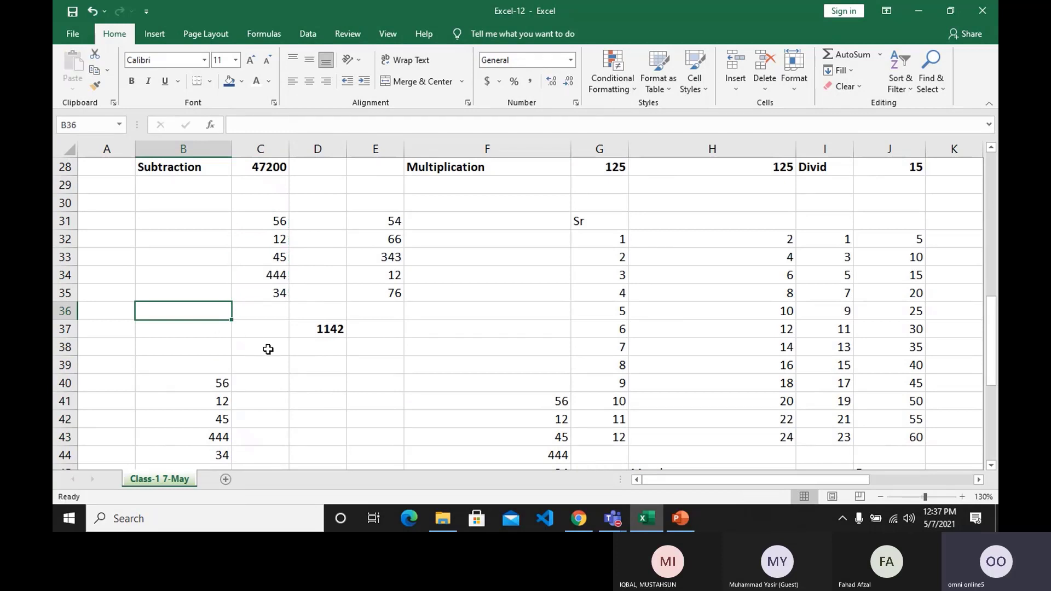
Delete both pasted number lists by clearing the range B40:F45.
scroll(267, 350, "down", 1)
left_click(307, 399)
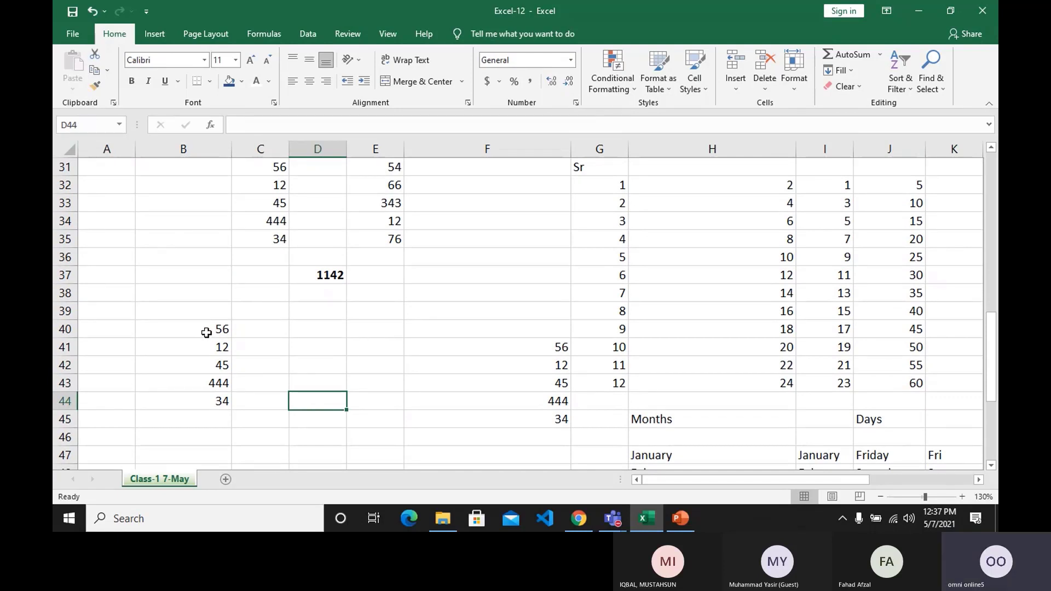
left_click_drag(207, 332, 567, 422)
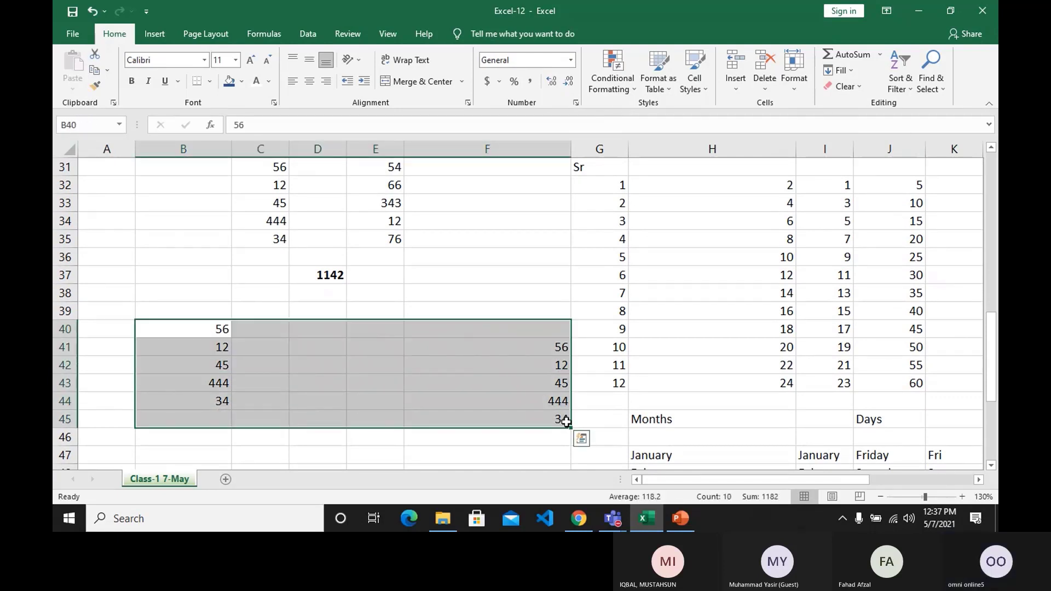
key("Delete")
Enter the headings Product in C40 and Price in D40 below the existing number lists.
scroll(421, 334, "up", 1)
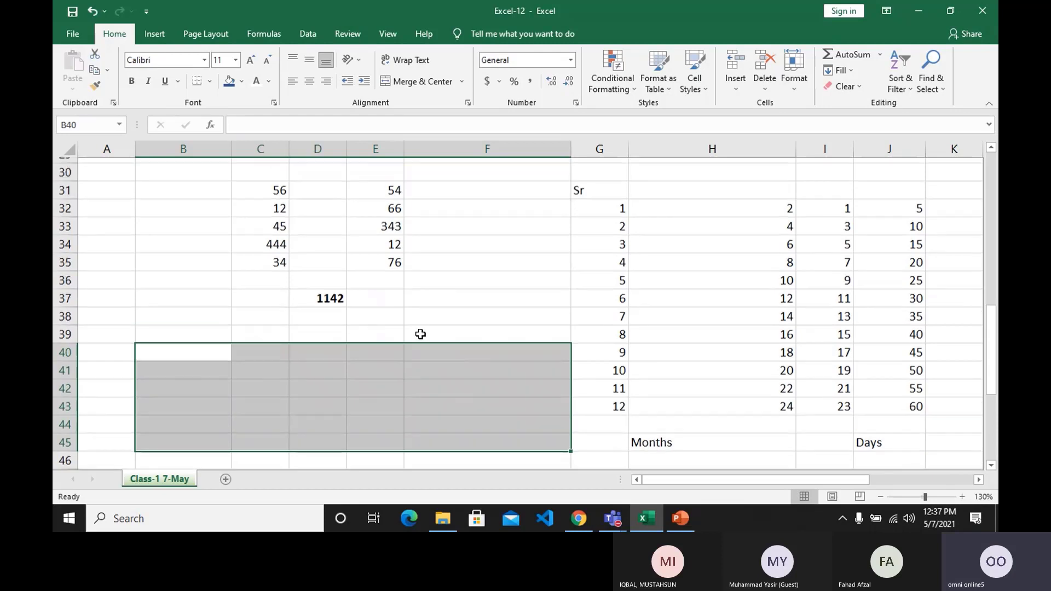
scroll(421, 334, "up", 3)
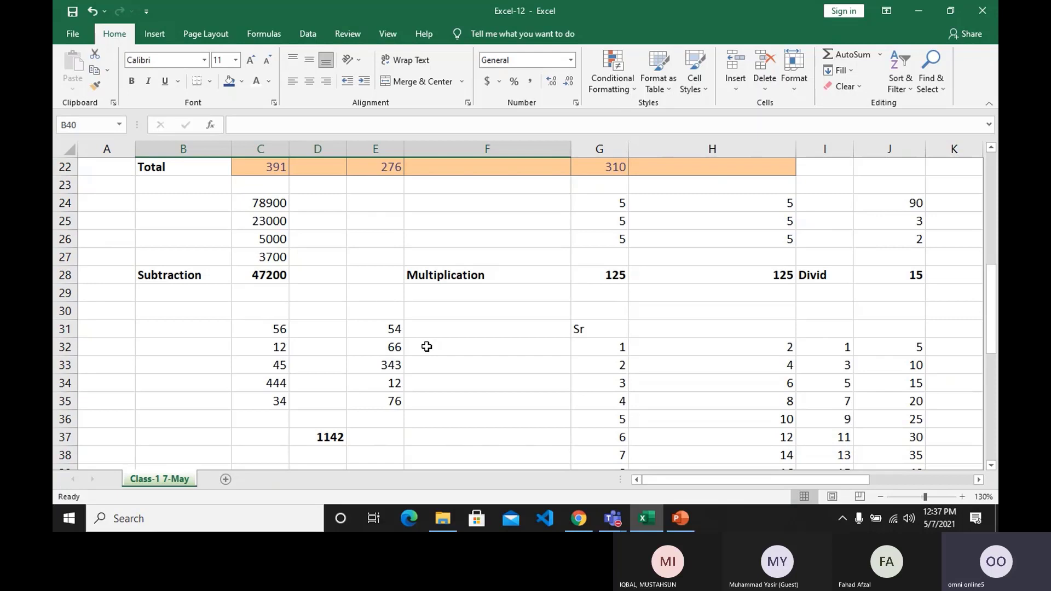
scroll(427, 347, "down", 2)
scroll(426, 347, "down", 1)
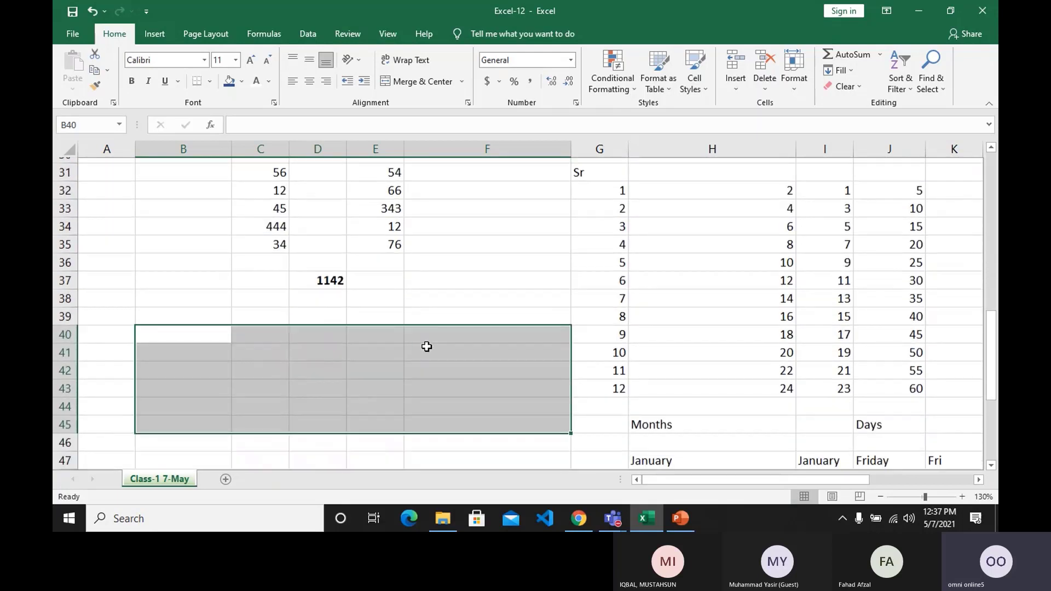
left_click(268, 329)
type("P")
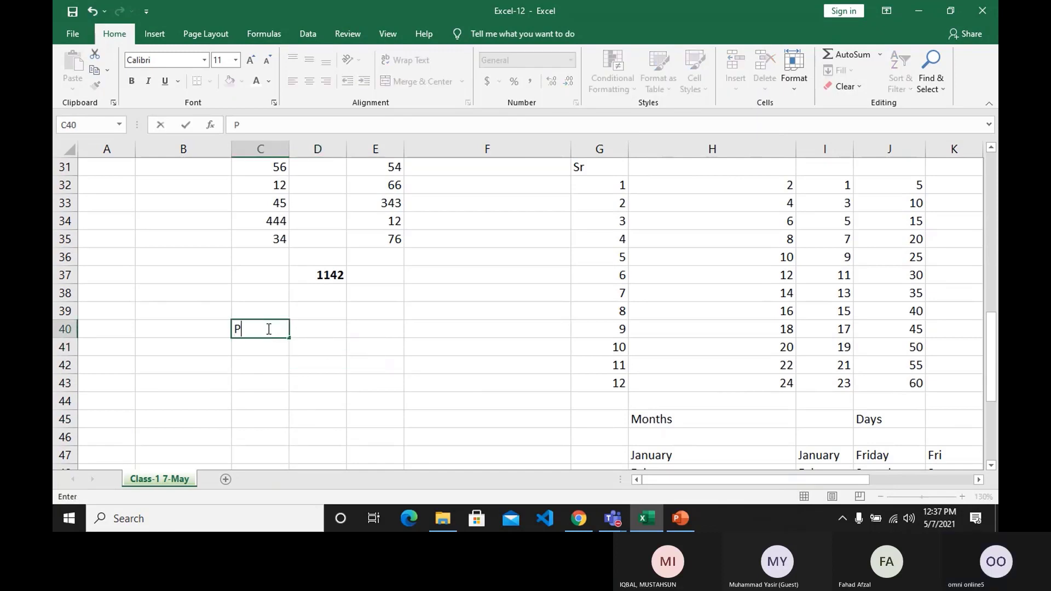
type("roduct")
key("Tab")
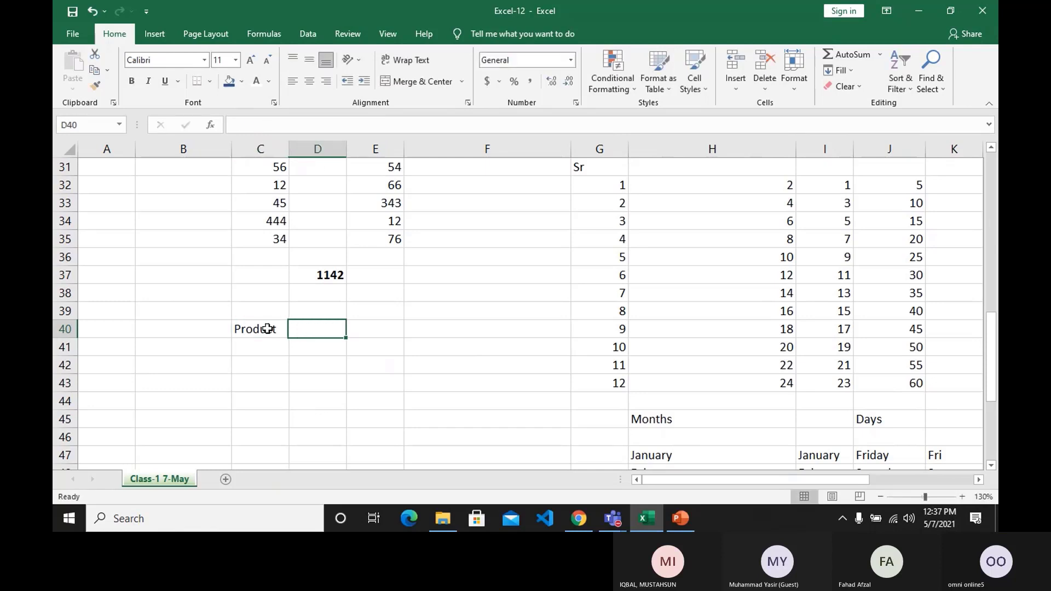
type("Price")
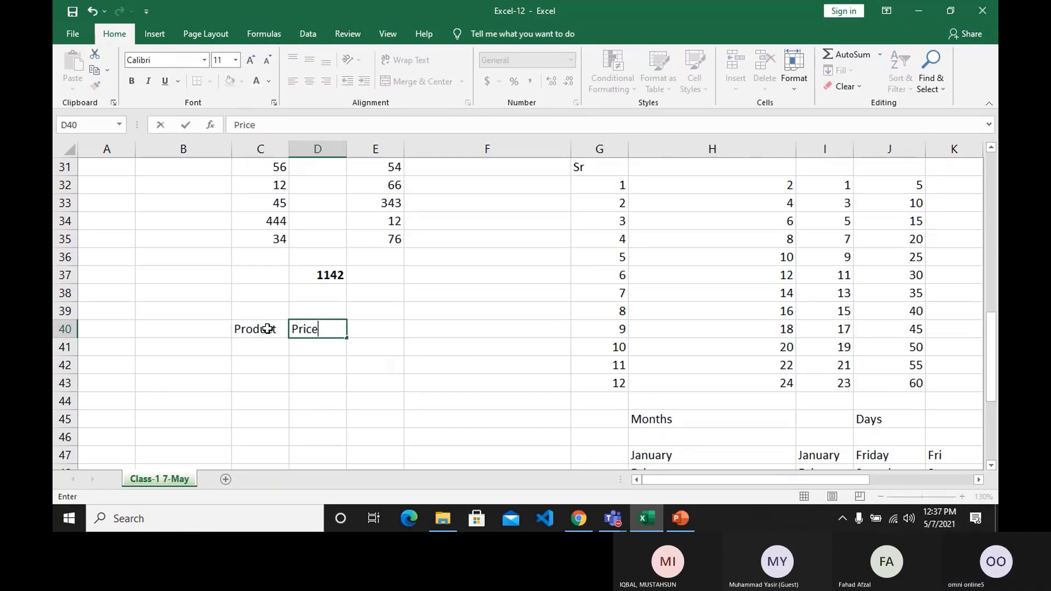
key("Return")
Add the first product row with Camera in C41 and a price of 200 in D41.
type("Camera")
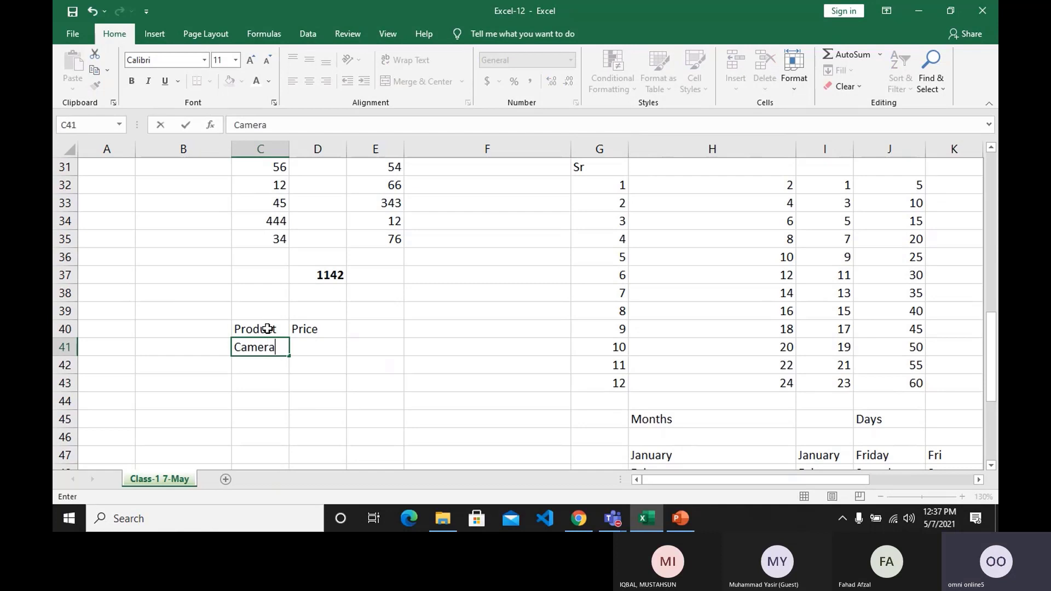
key("Tab")
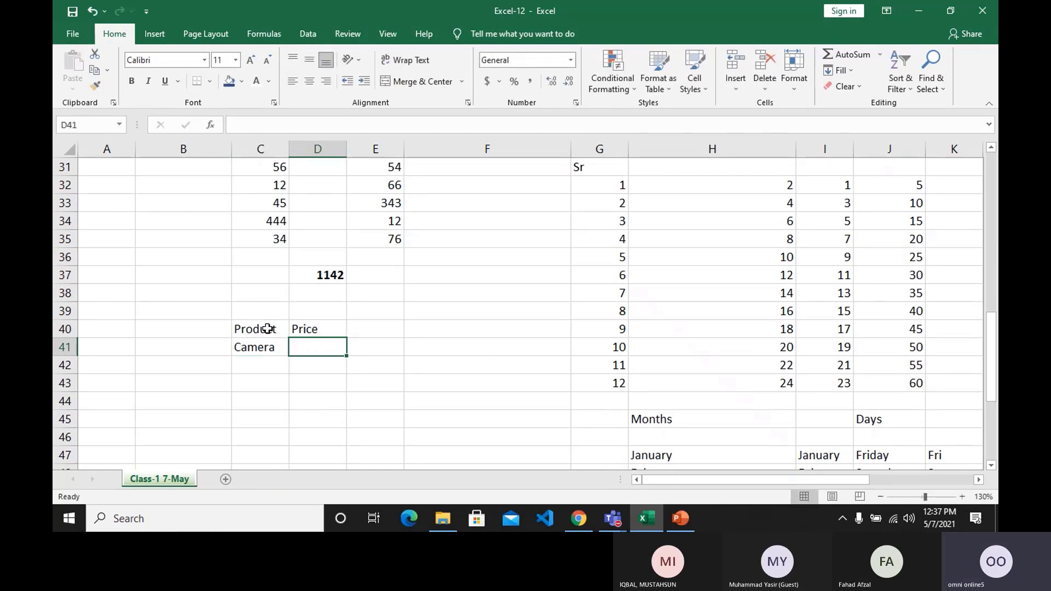
type("1")
key("BackSpace")
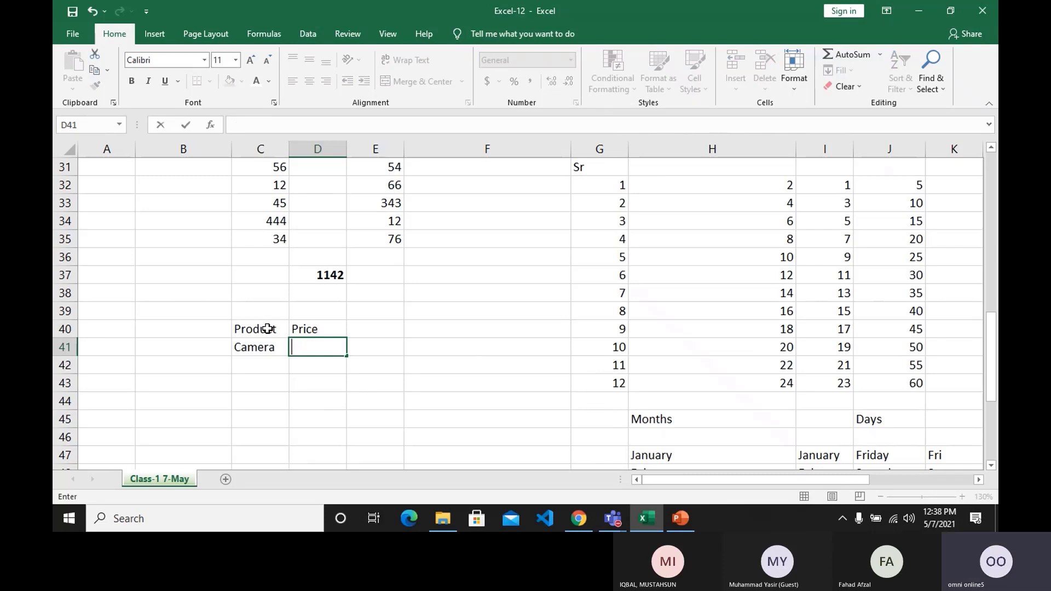
type("200")
key("Return")
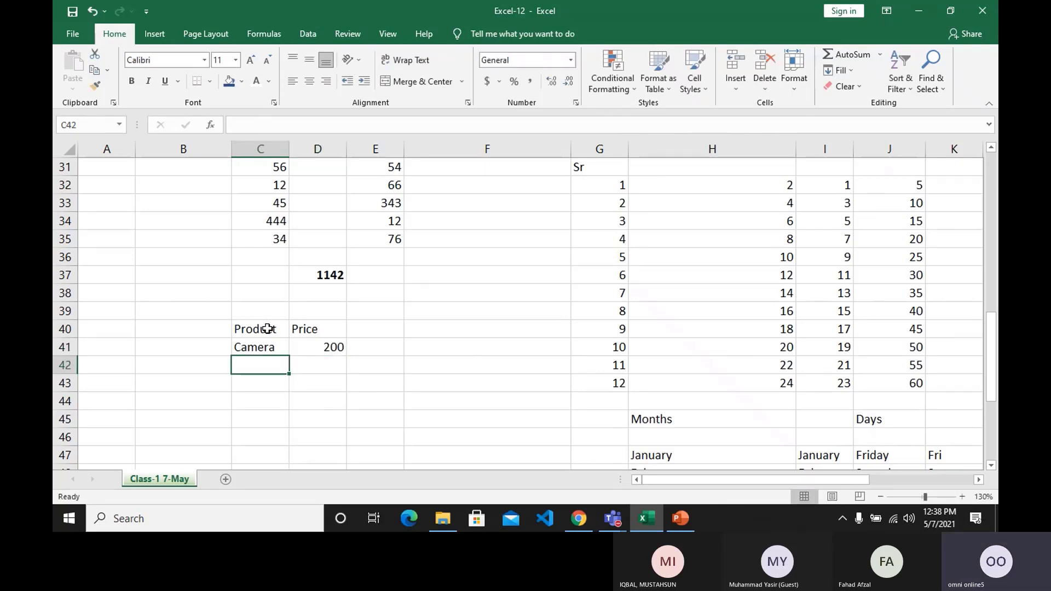
Apply the dollar Accounting format to the Camera price in D41 and widen column D to fit it.
left_click(333, 346)
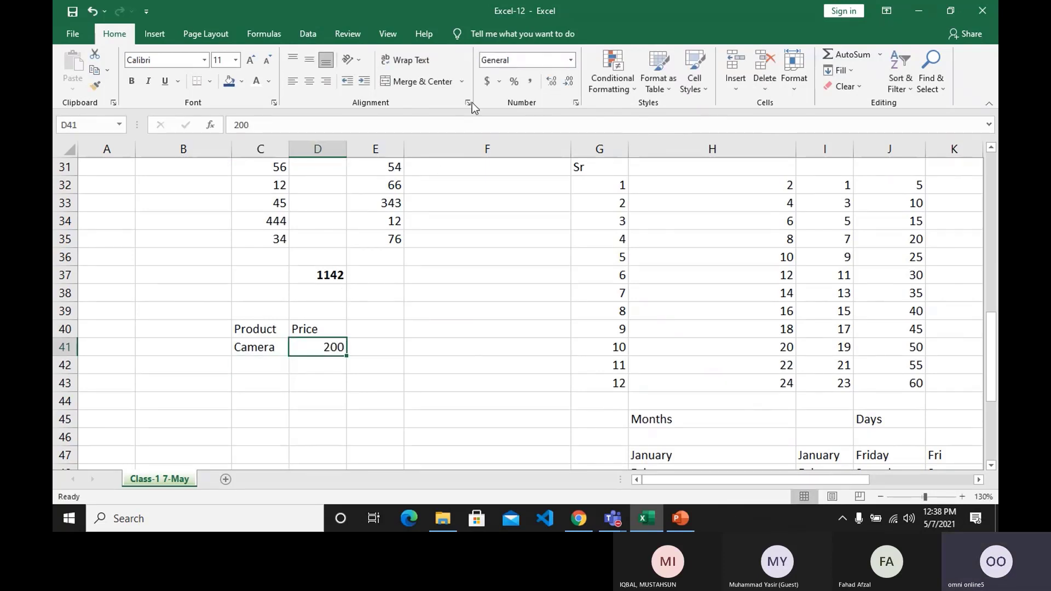
left_click(488, 82)
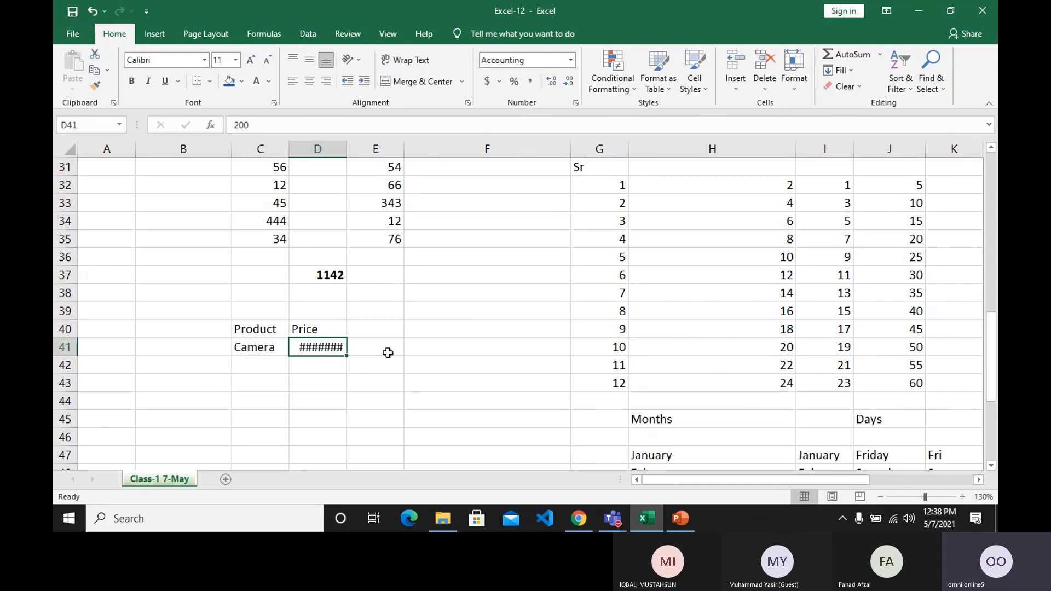
left_click(334, 384)
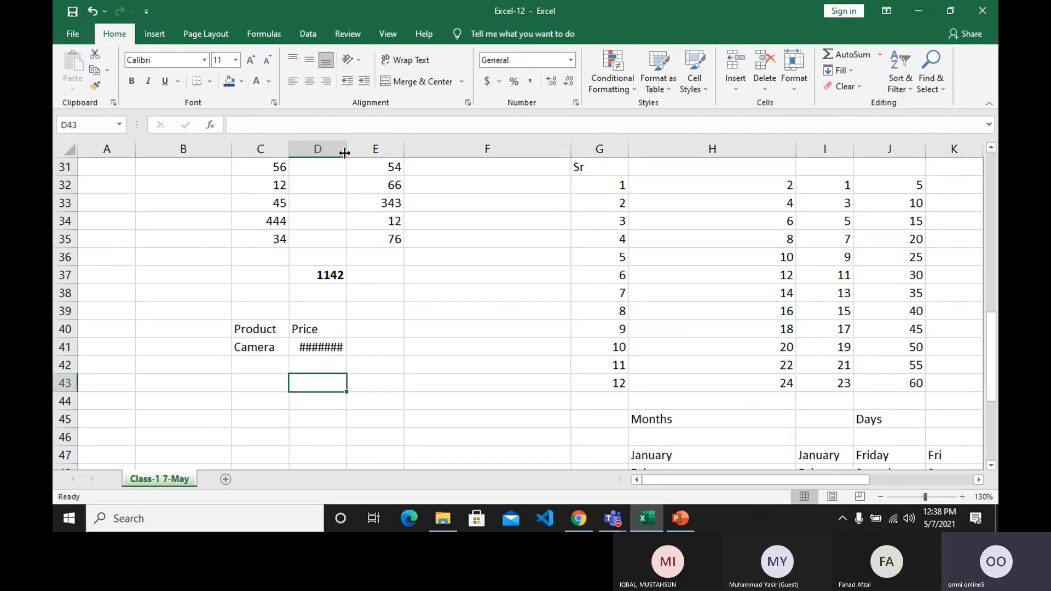
left_click_drag(345, 153, 371, 149)
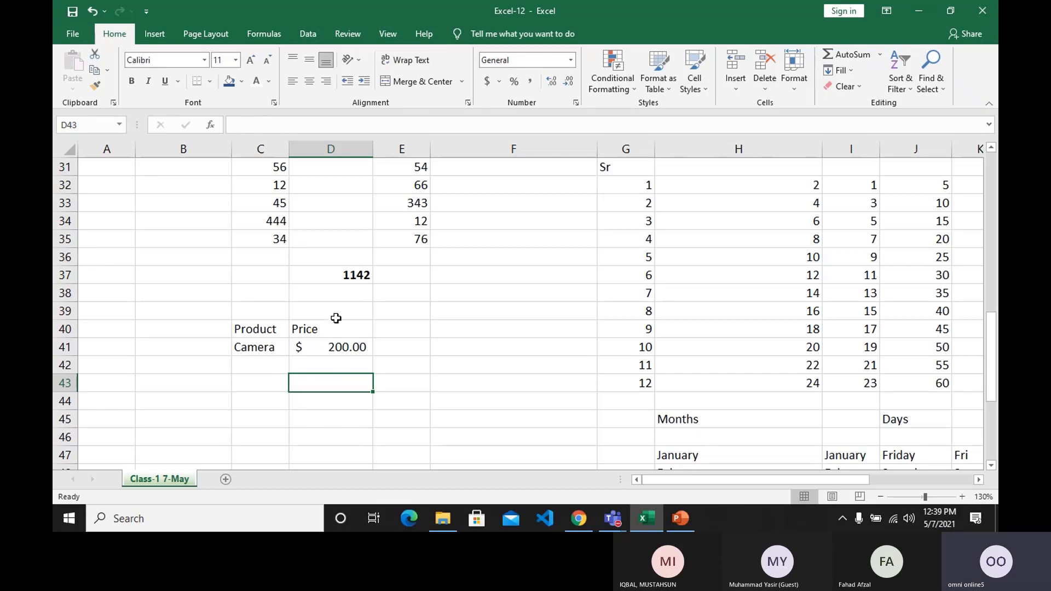
Switch the Camera price in D41 through the UK pound, Euro, Chinese yuan and Swiss CHF accounting formats, ending on CHF.
left_click(338, 349)
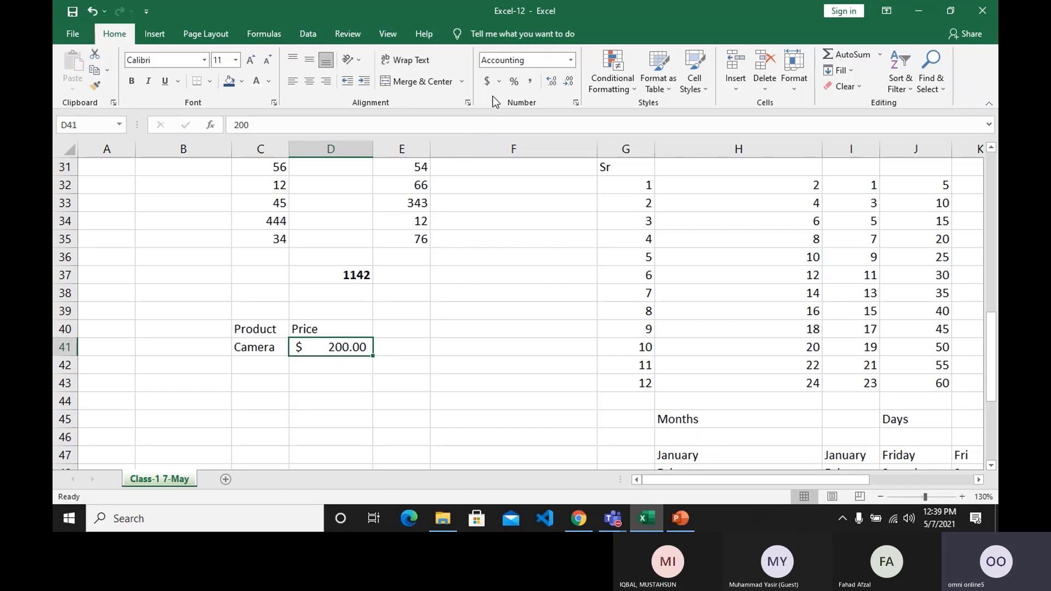
left_click(498, 82)
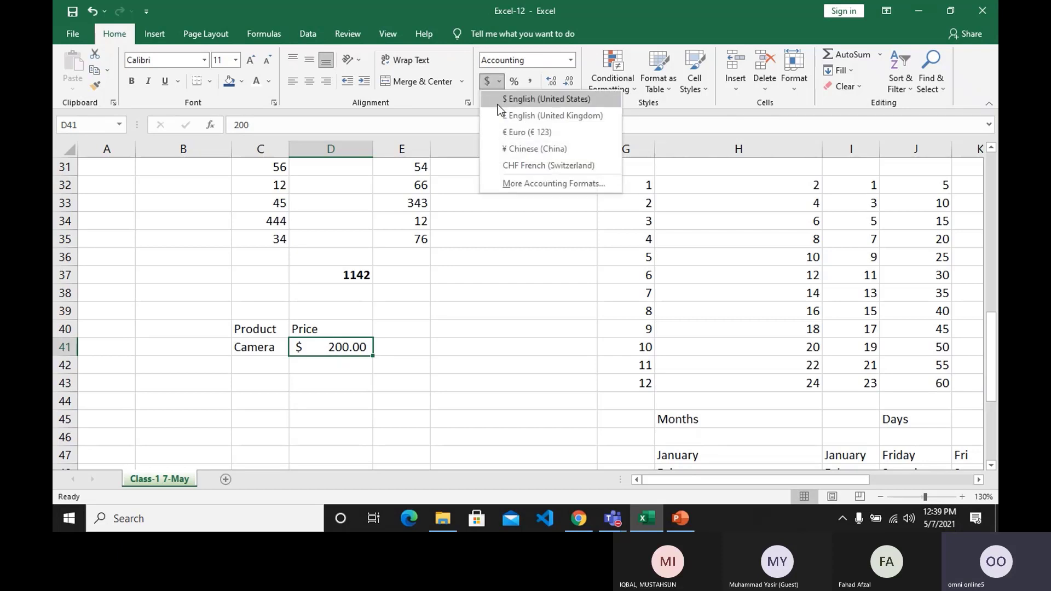
left_click(497, 119)
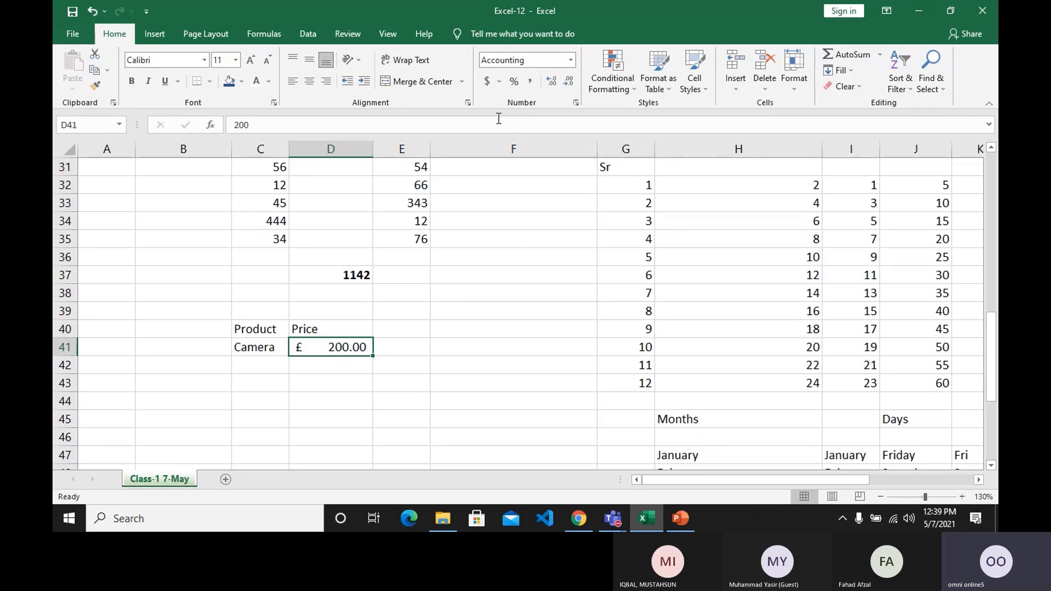
left_click(499, 84)
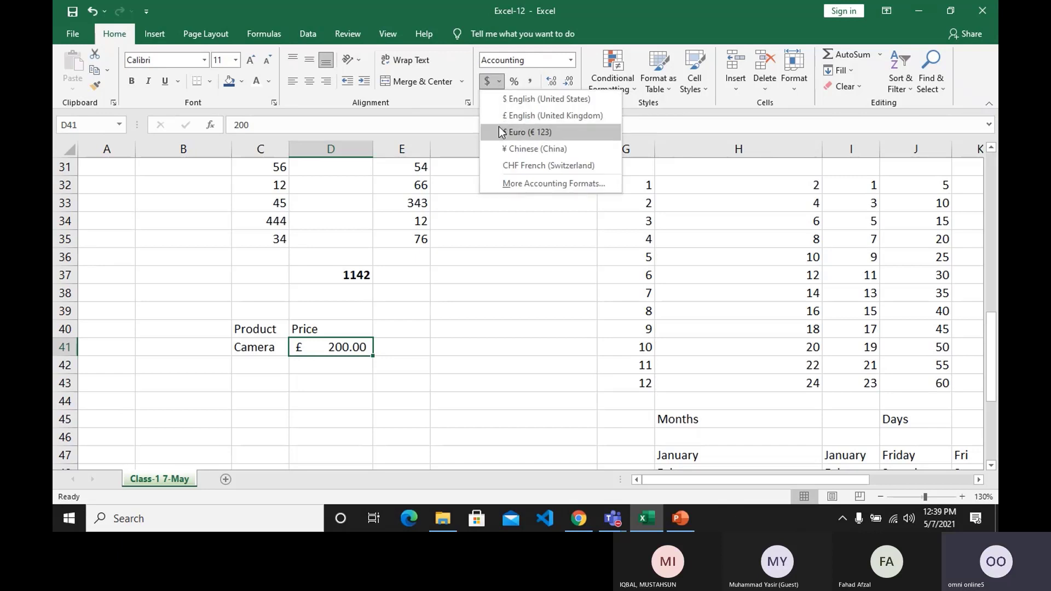
left_click(500, 127)
left_click(498, 83)
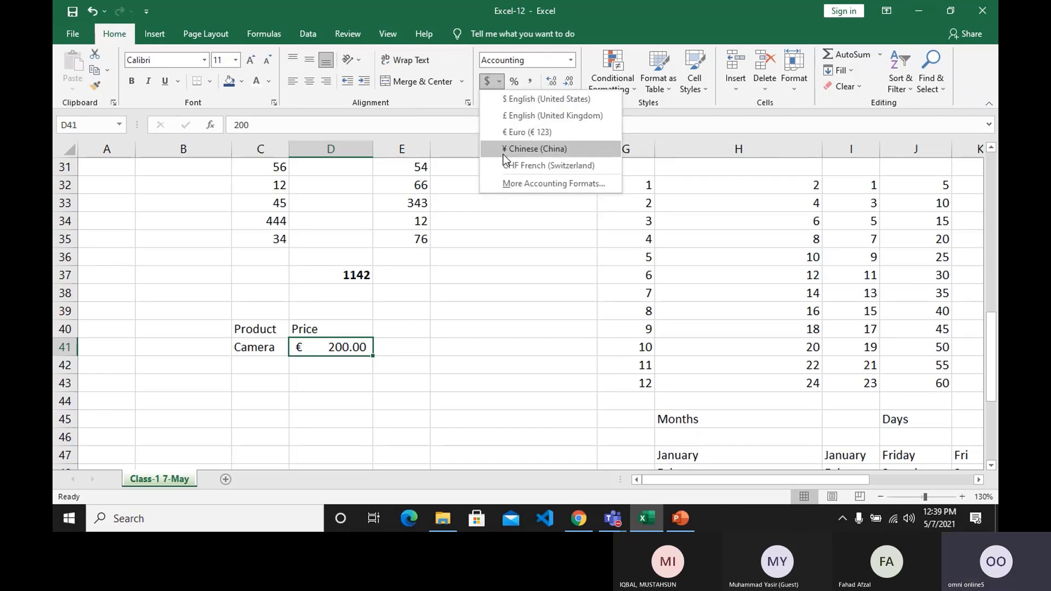
left_click(504, 151)
left_click(499, 83)
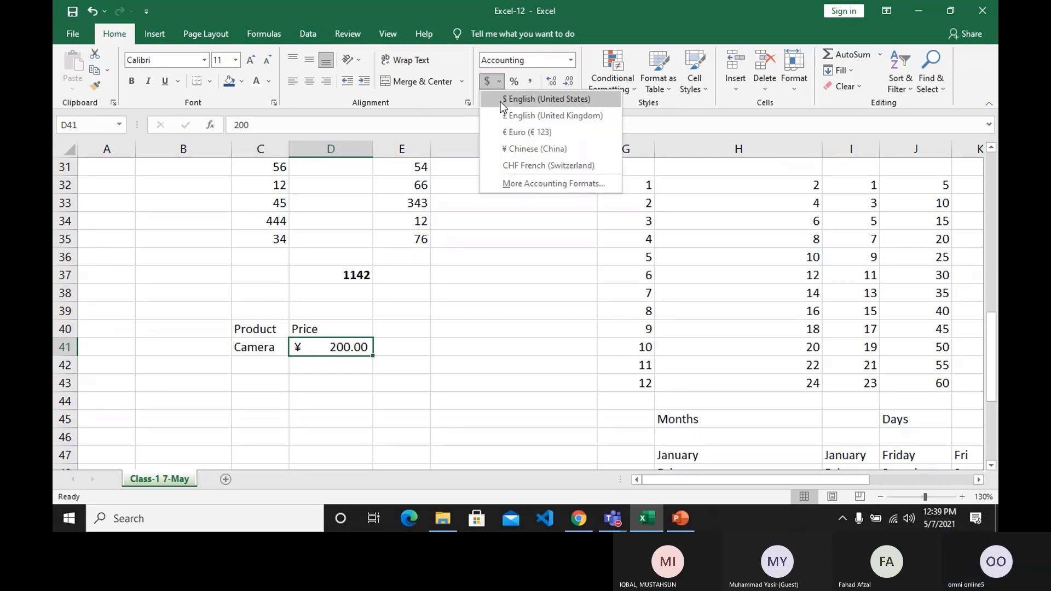
left_click(508, 165)
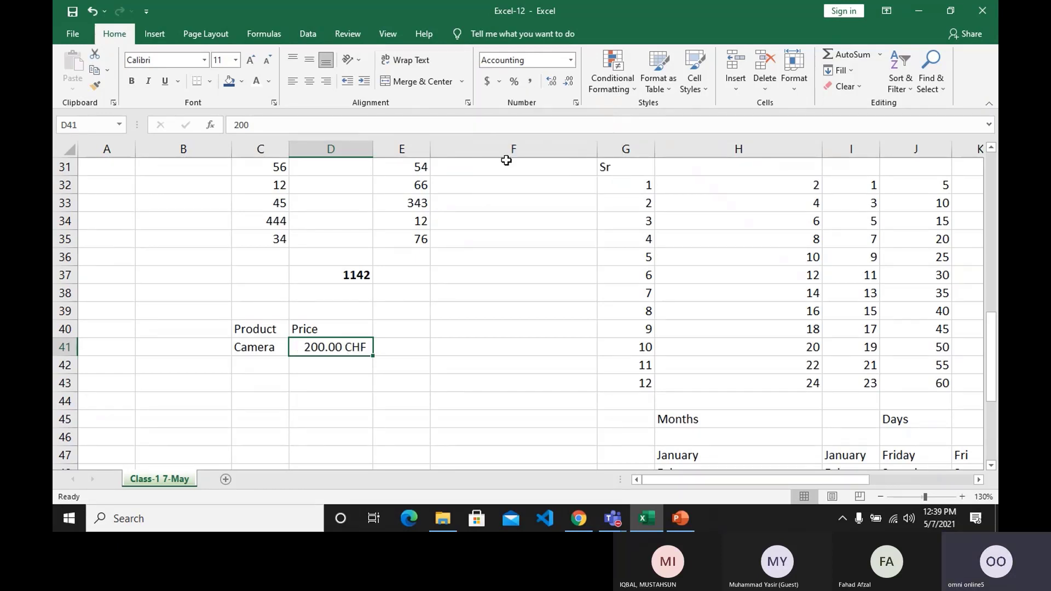
Apply the Accounting format with the PKR symbol and two decimal places to the Camera price in D41.
left_click(497, 84)
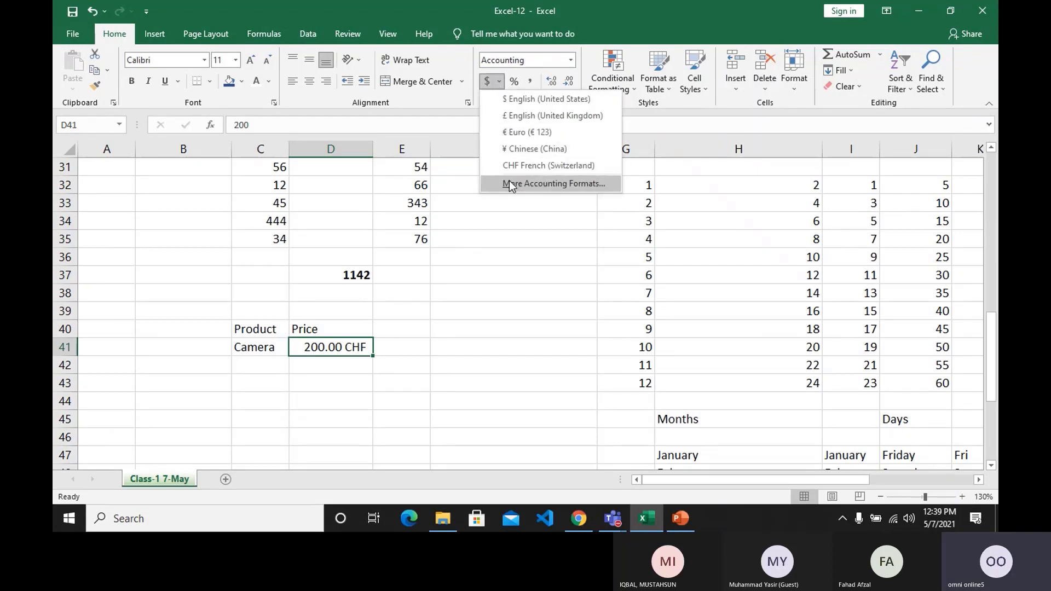
left_click(509, 184)
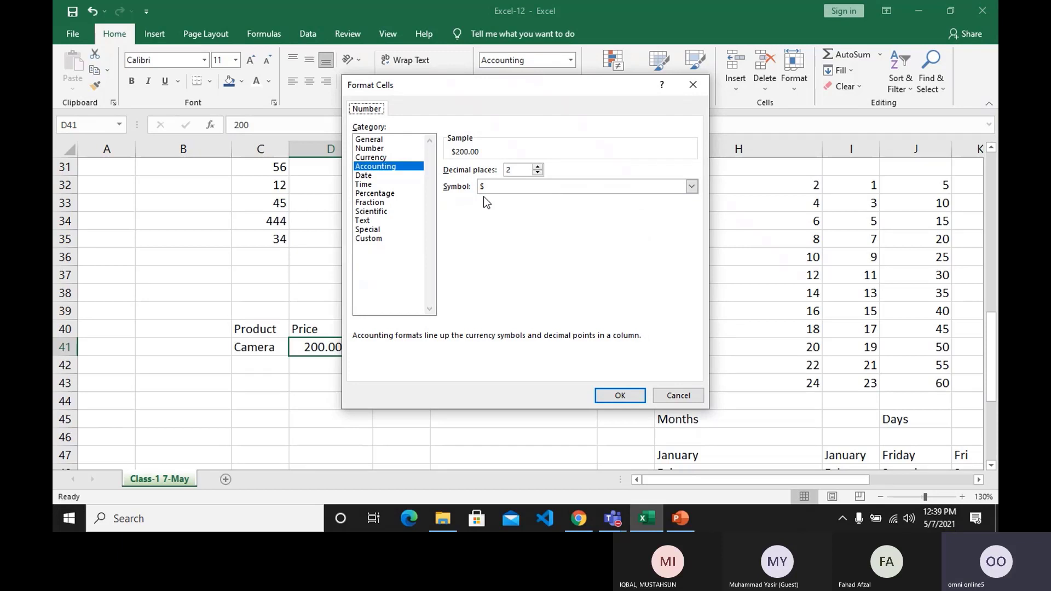
left_click(518, 188)
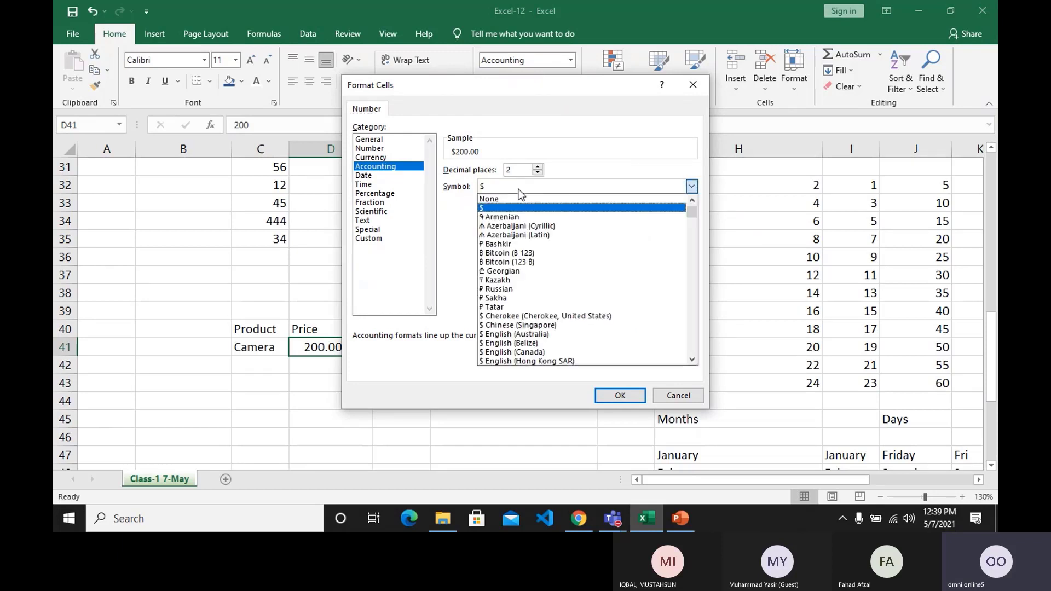
type("pkr")
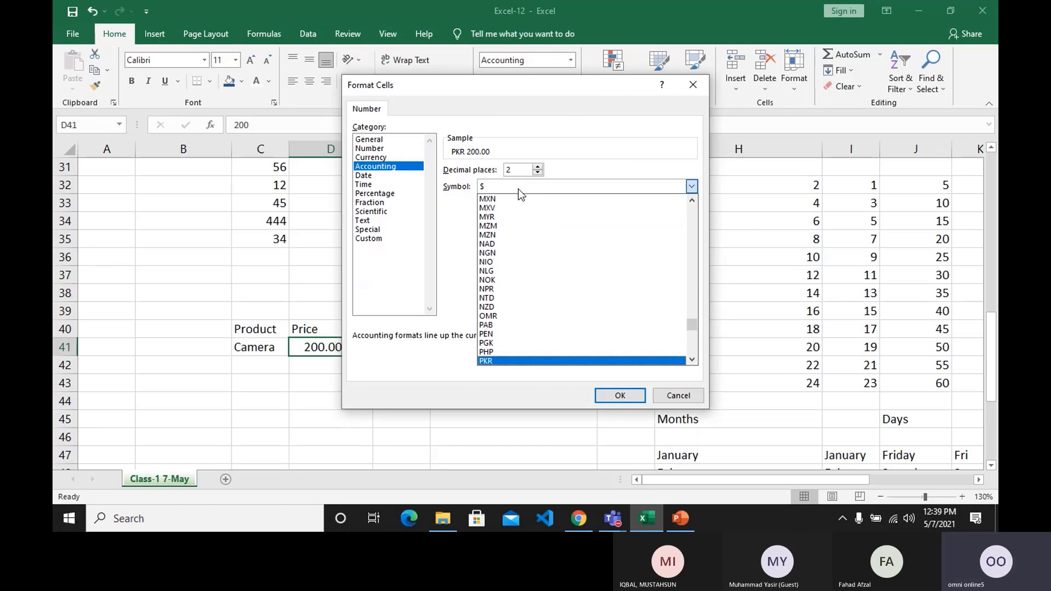
left_click(521, 363)
left_click(602, 396)
left_click_drag(437, 387, 398, 398)
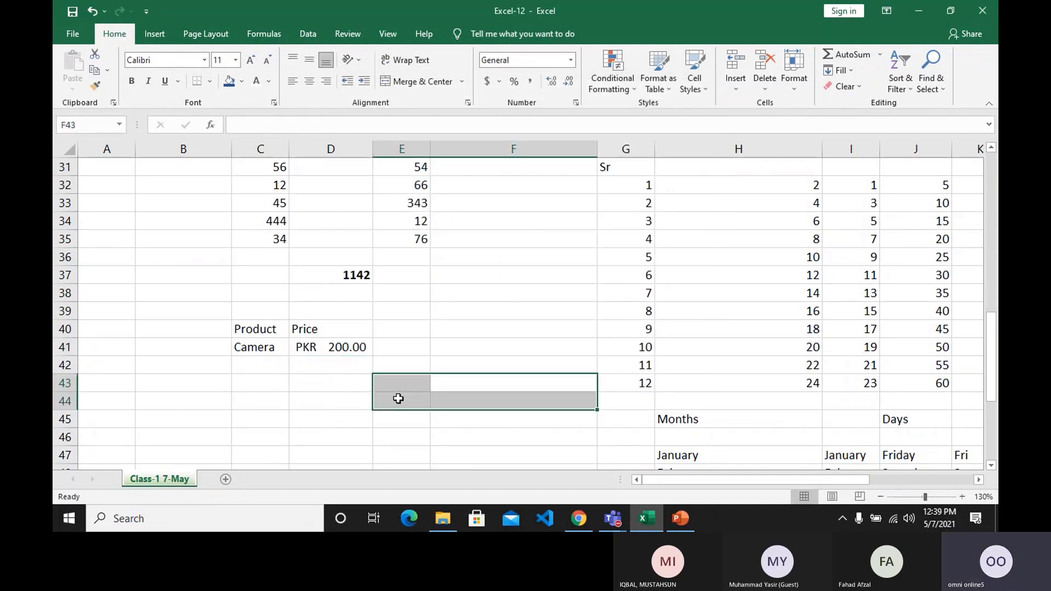
left_click(326, 397)
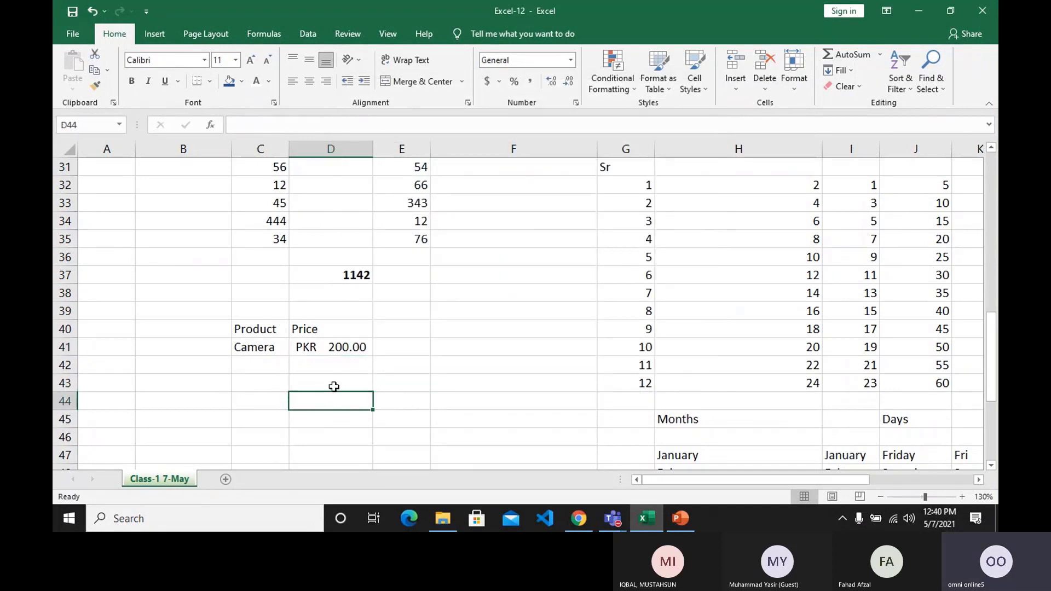
Review the whole class sheet, from the Microsoft Excel title and operator lists through the totals, number series, months and days.
scroll(334, 386, "up", 1)
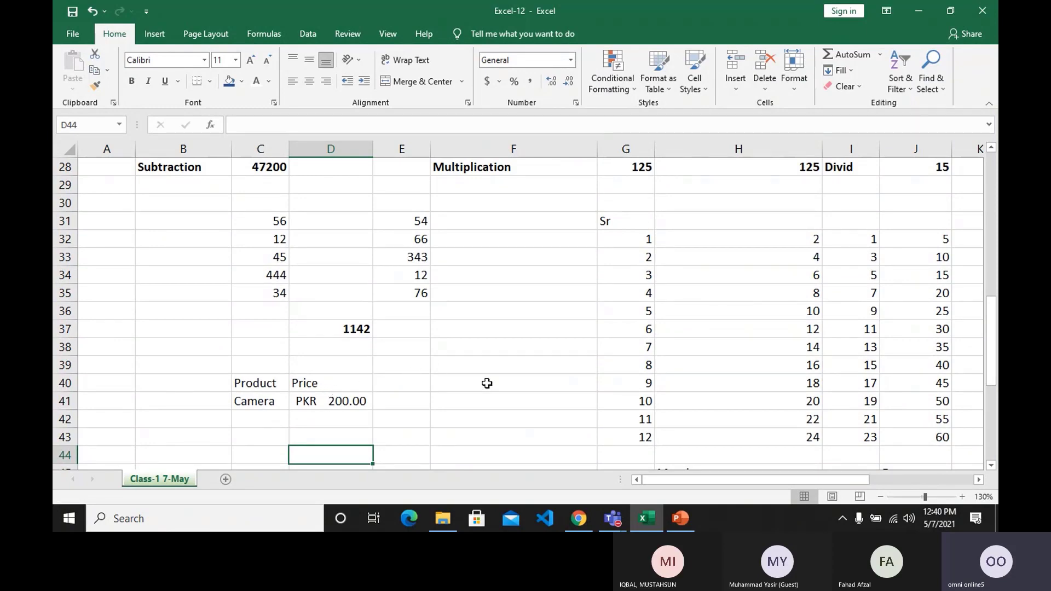
scroll(487, 384, "up", 9)
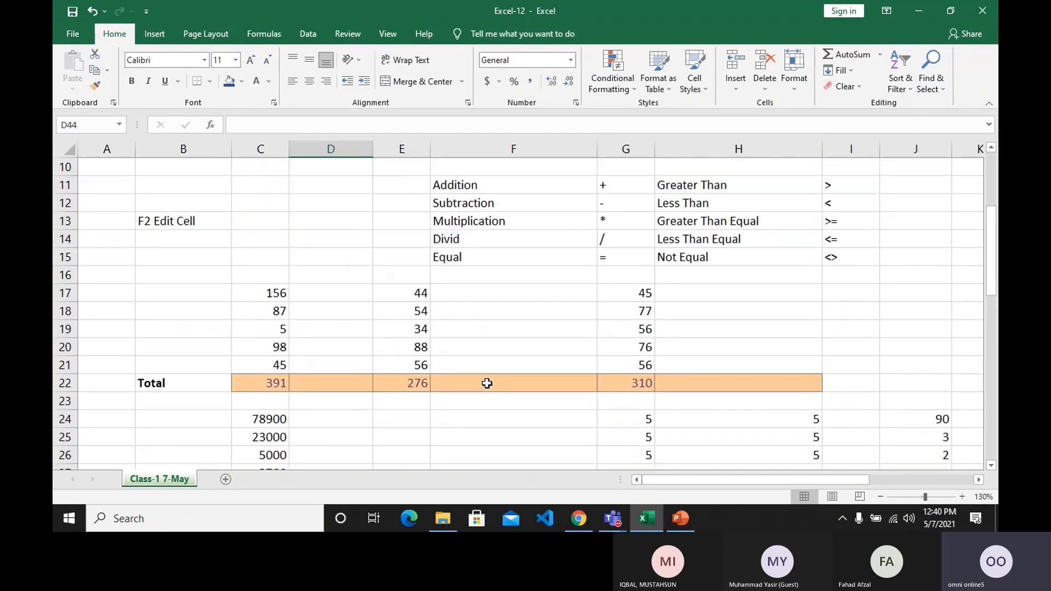
scroll(262, 268, "down", 1)
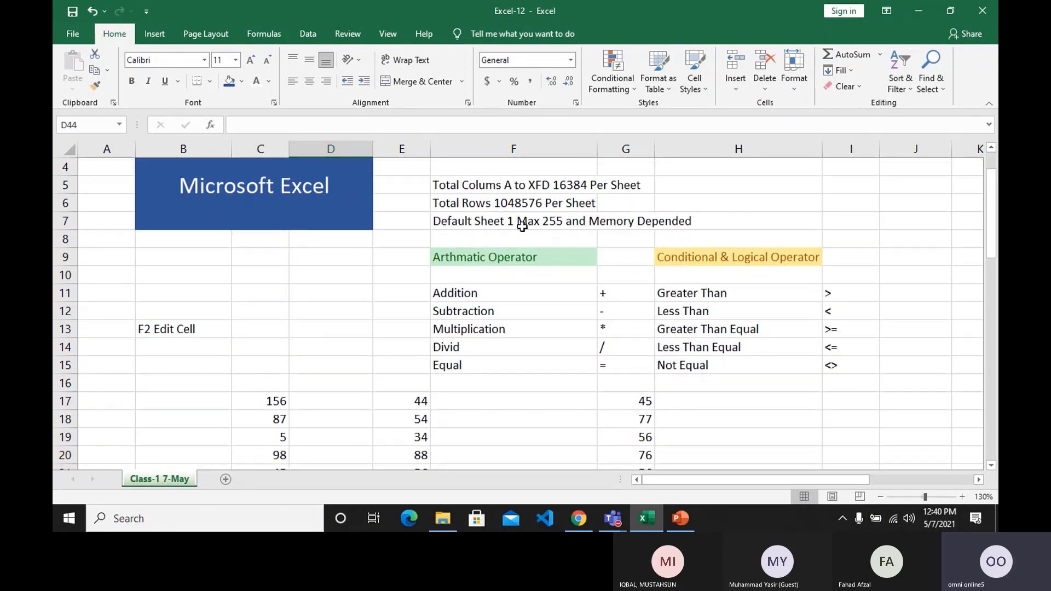
scroll(522, 226, "down", 3)
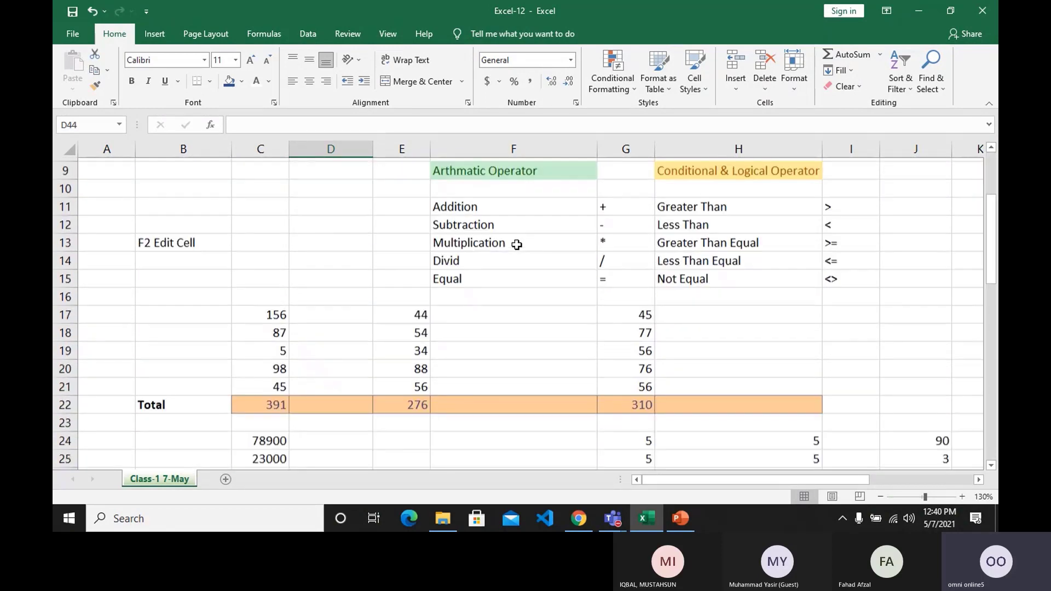
scroll(517, 245, "down", 5)
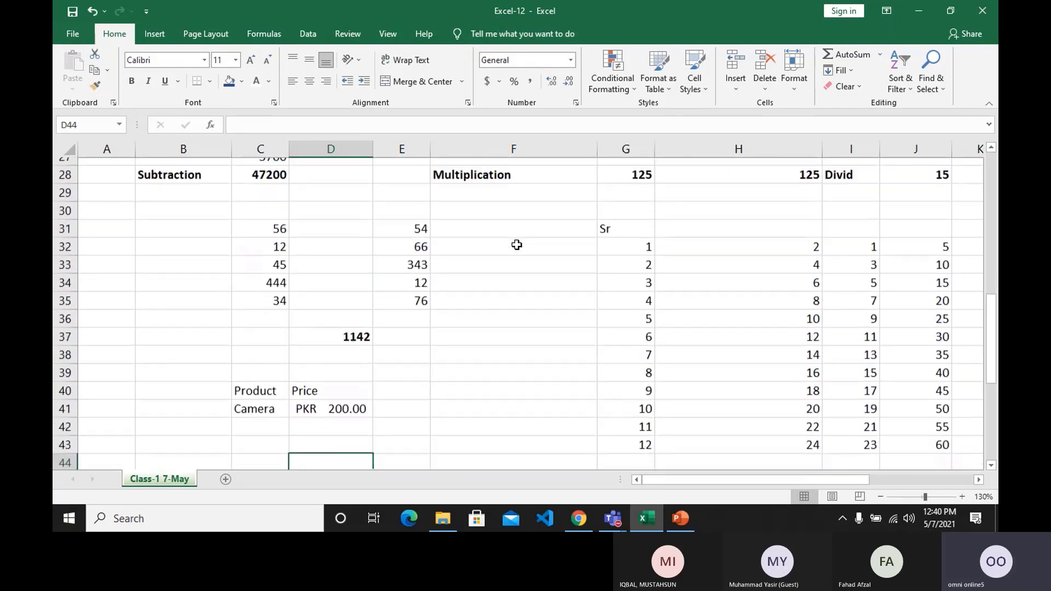
scroll(517, 245, "down", 4)
scroll(517, 245, "up", 2)
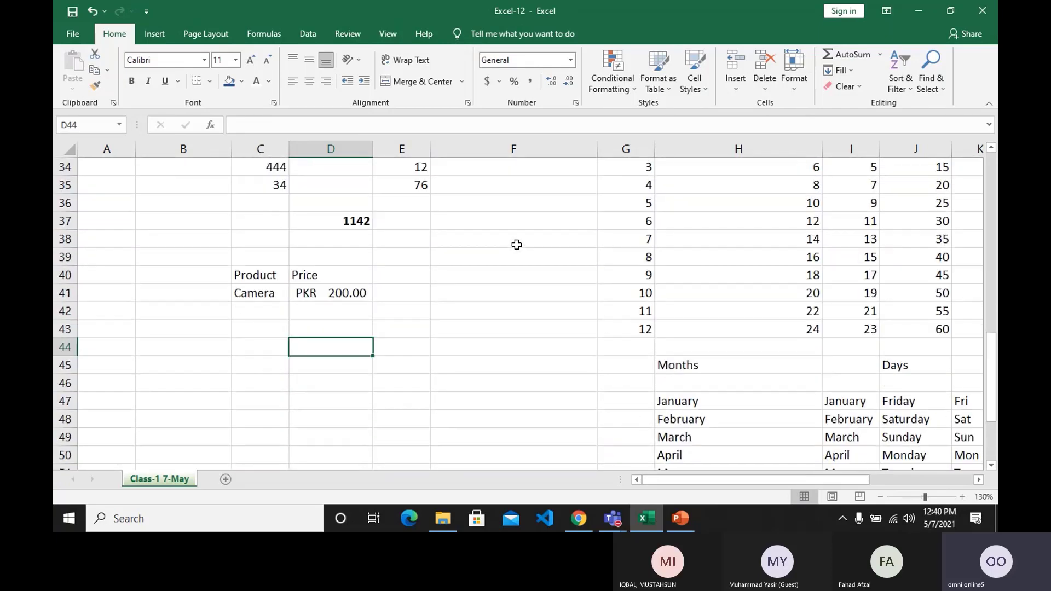
scroll(517, 245, "down", 4)
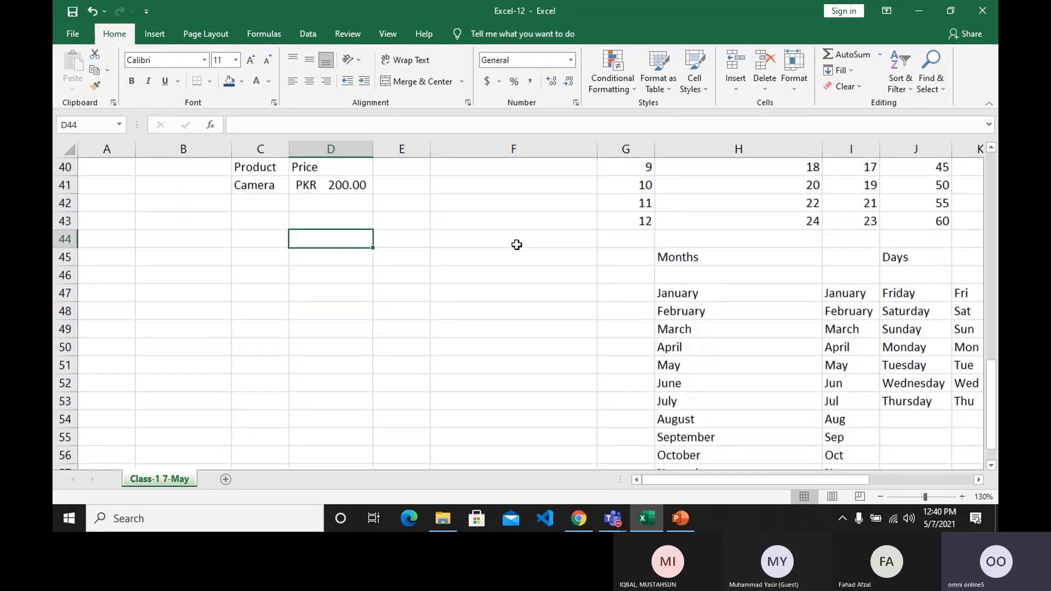
scroll(517, 245, "down", 2)
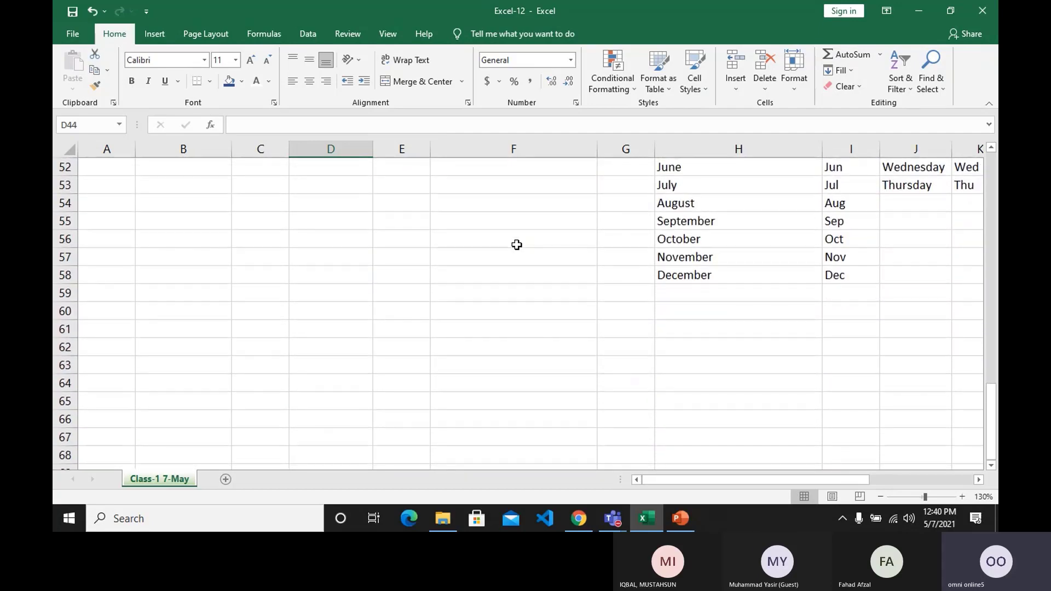
scroll(517, 245, "up", 9)
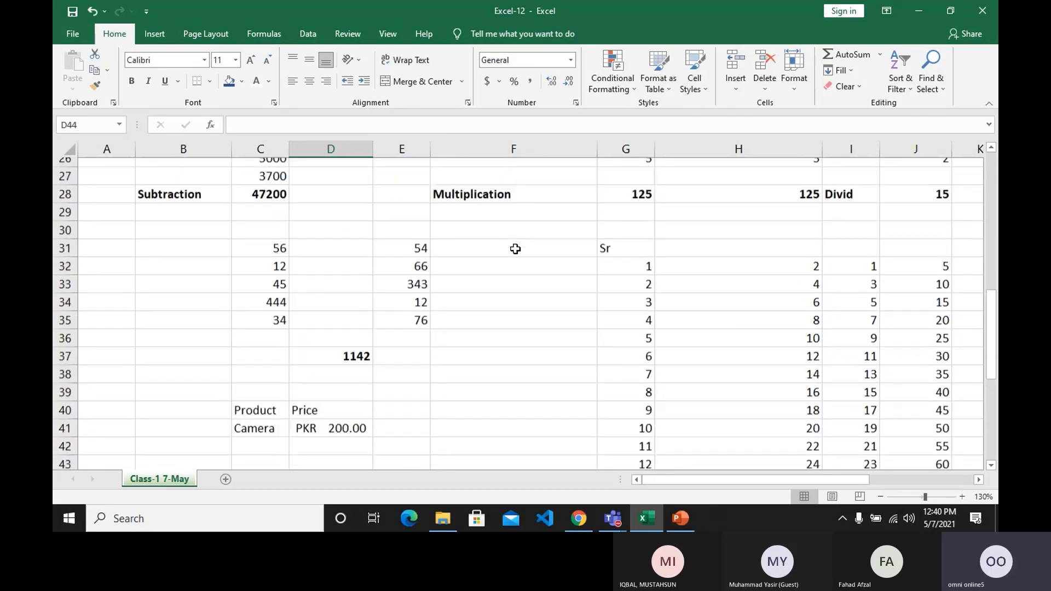
scroll(516, 249, "up", 7)
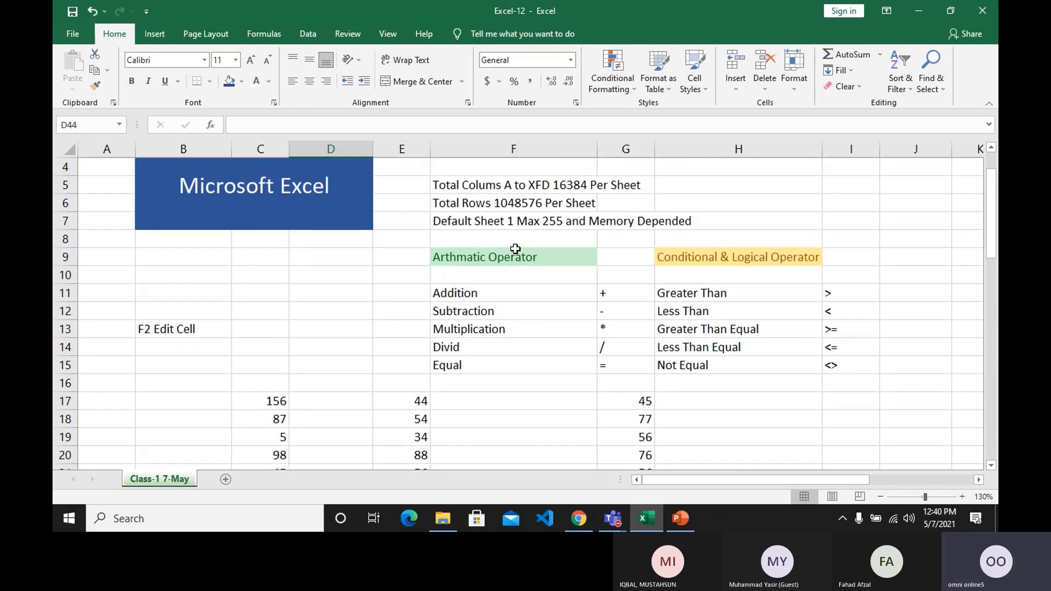